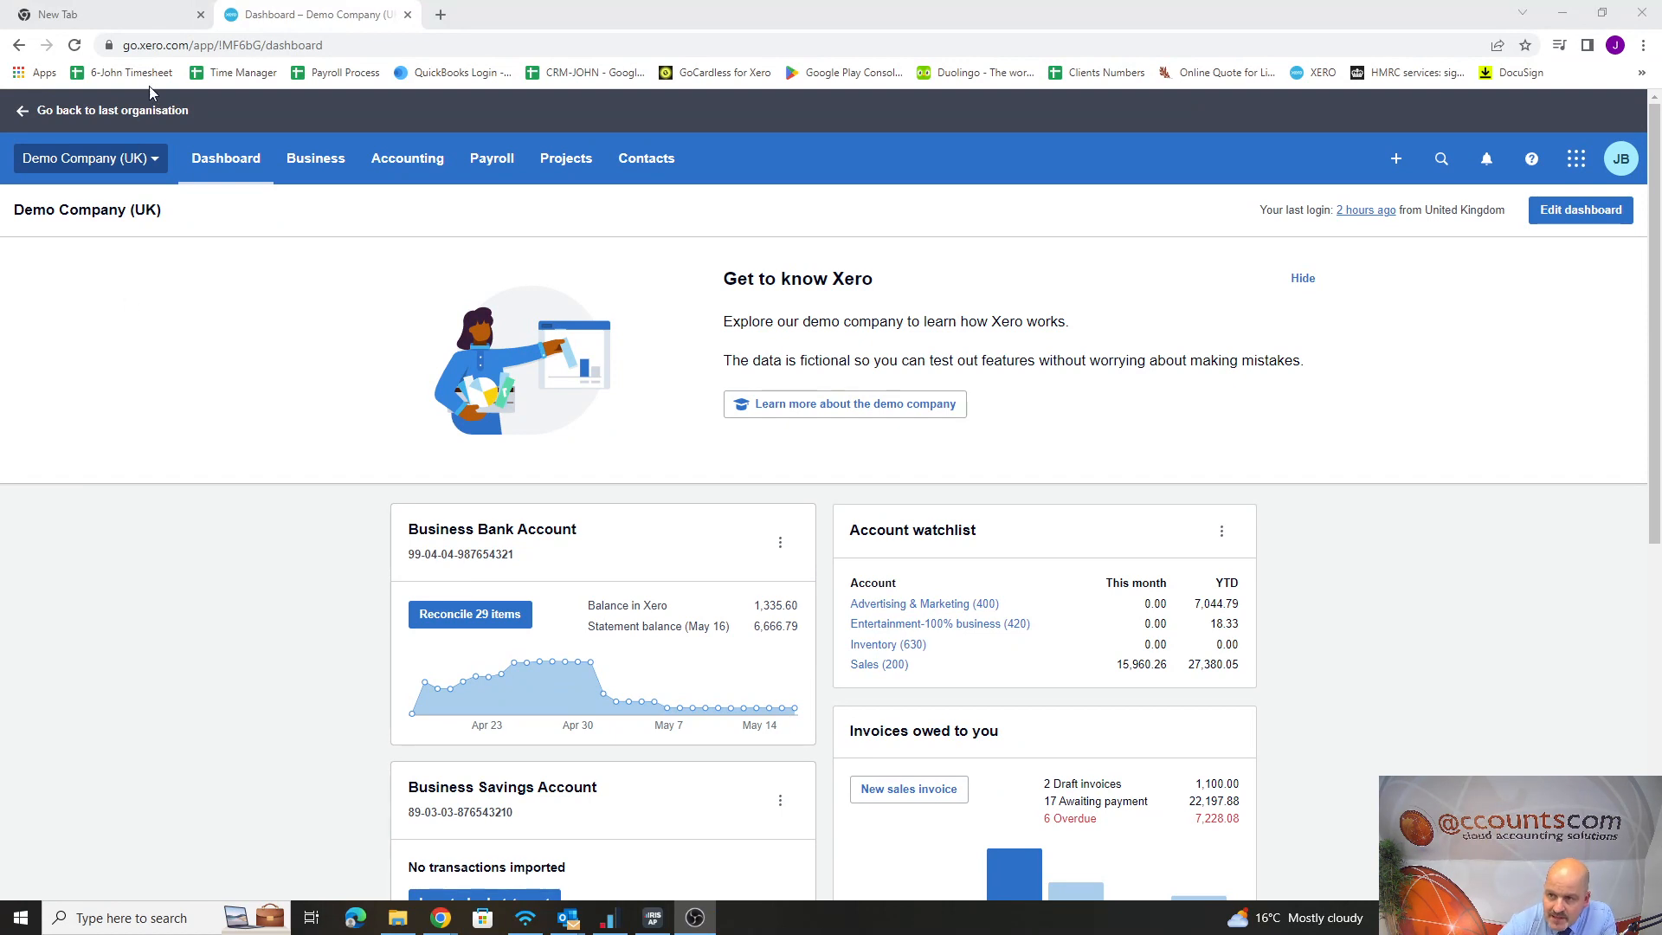
Open the list of email templates in the organisation's email settings
click(138, 166)
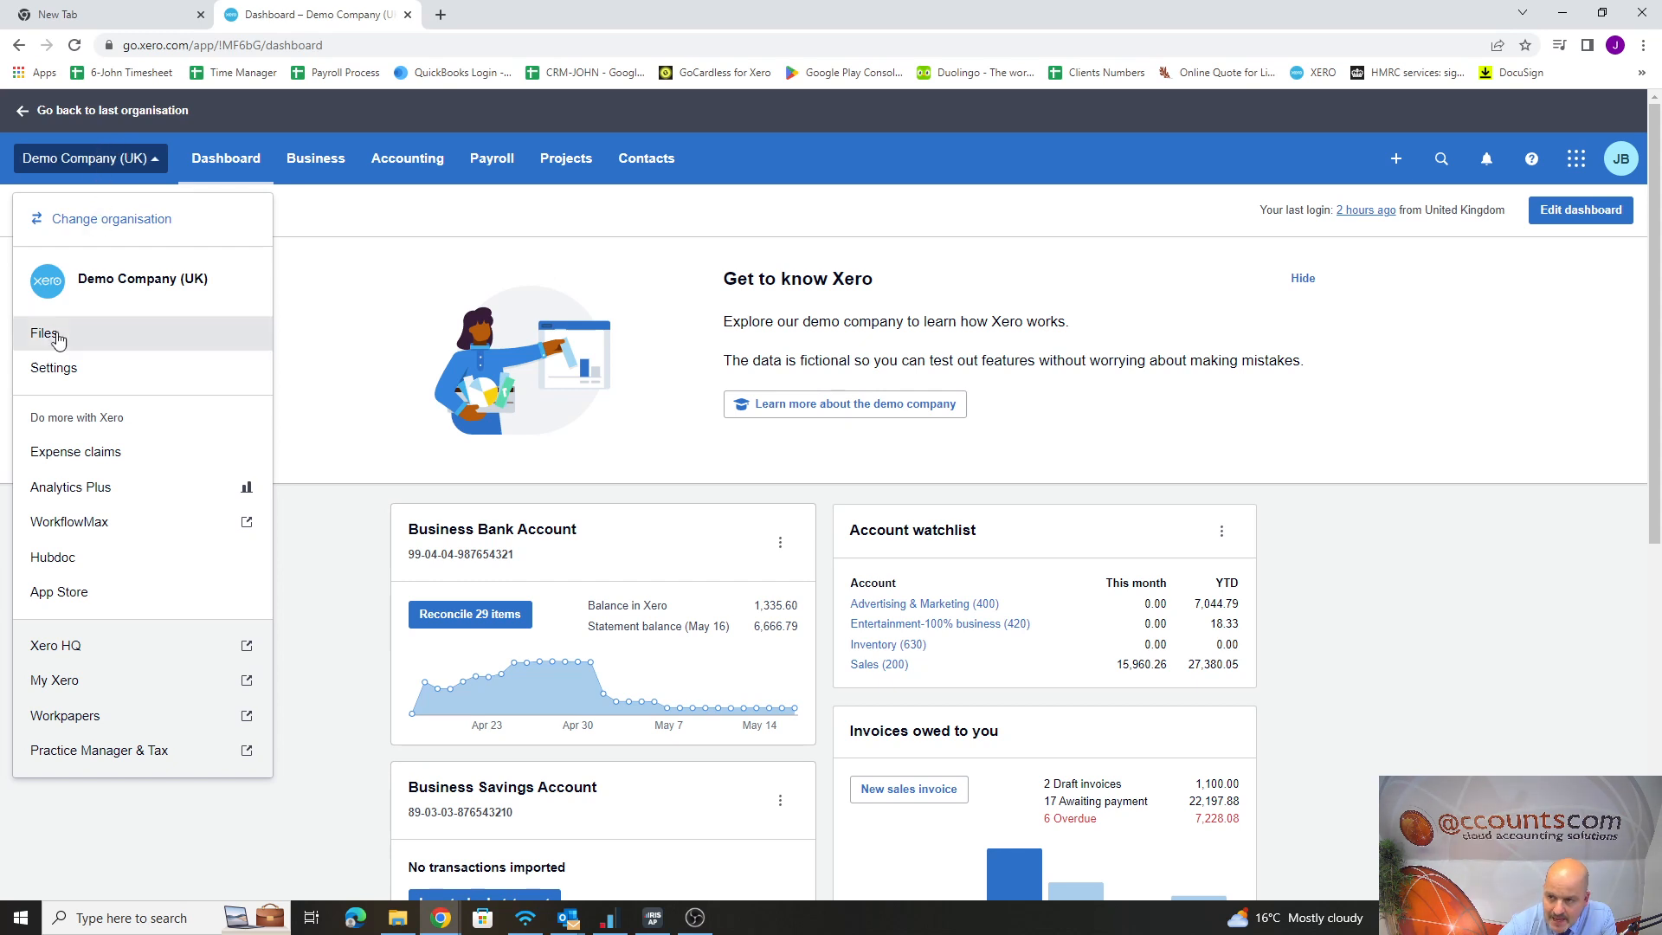
click(45, 370)
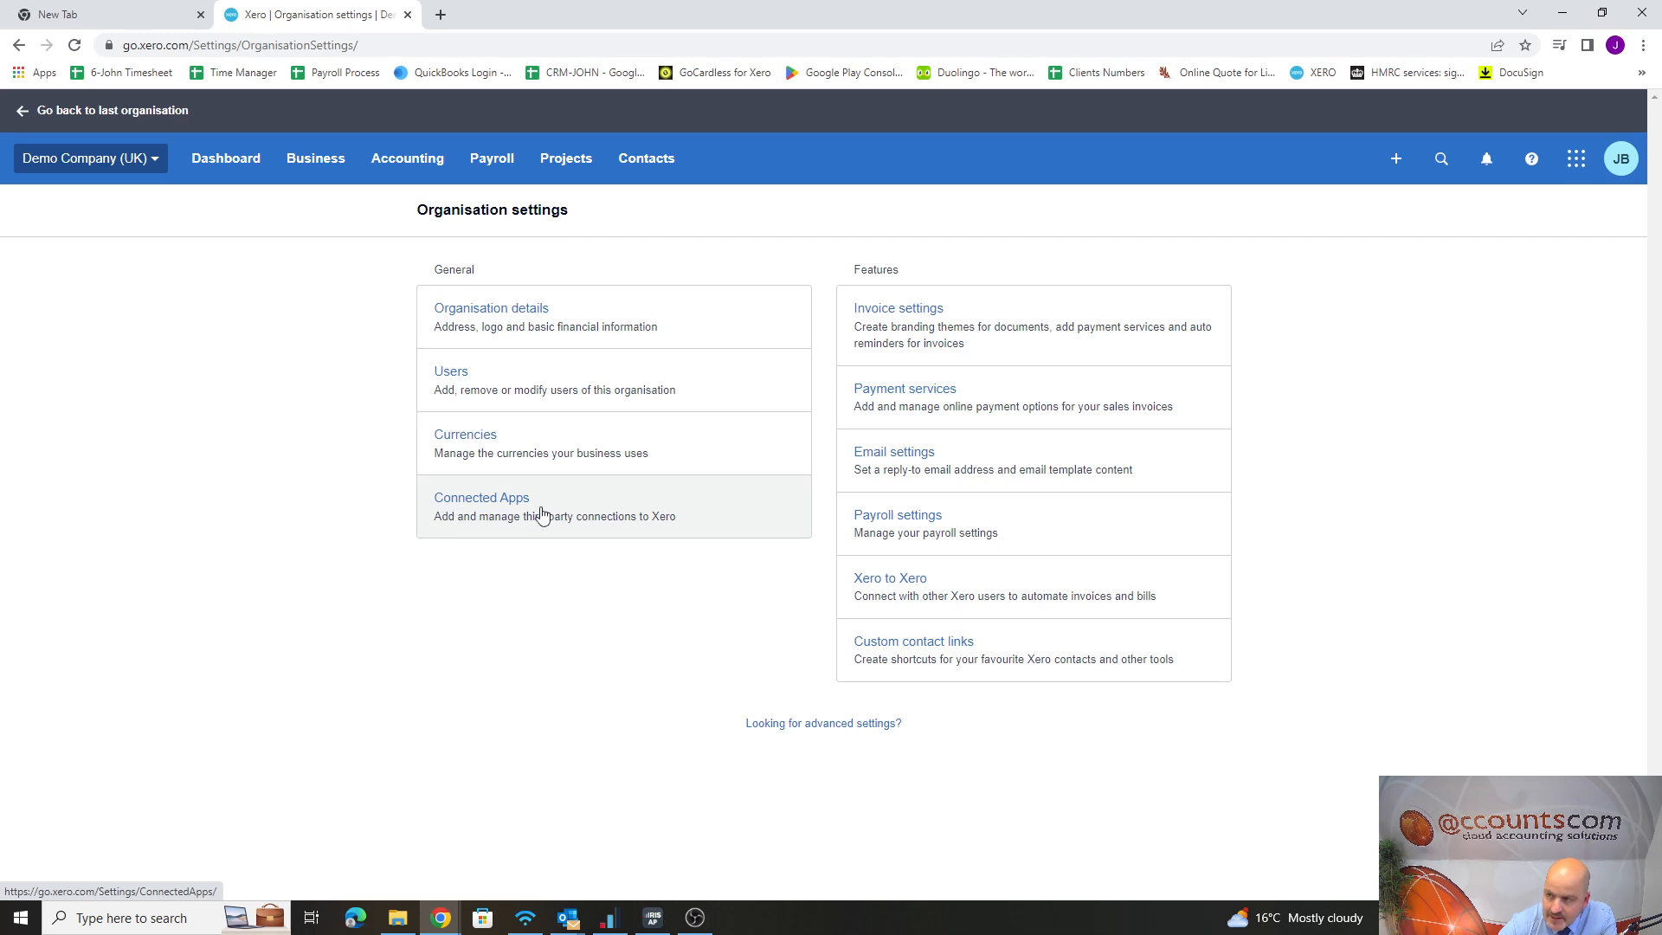
click(908, 462)
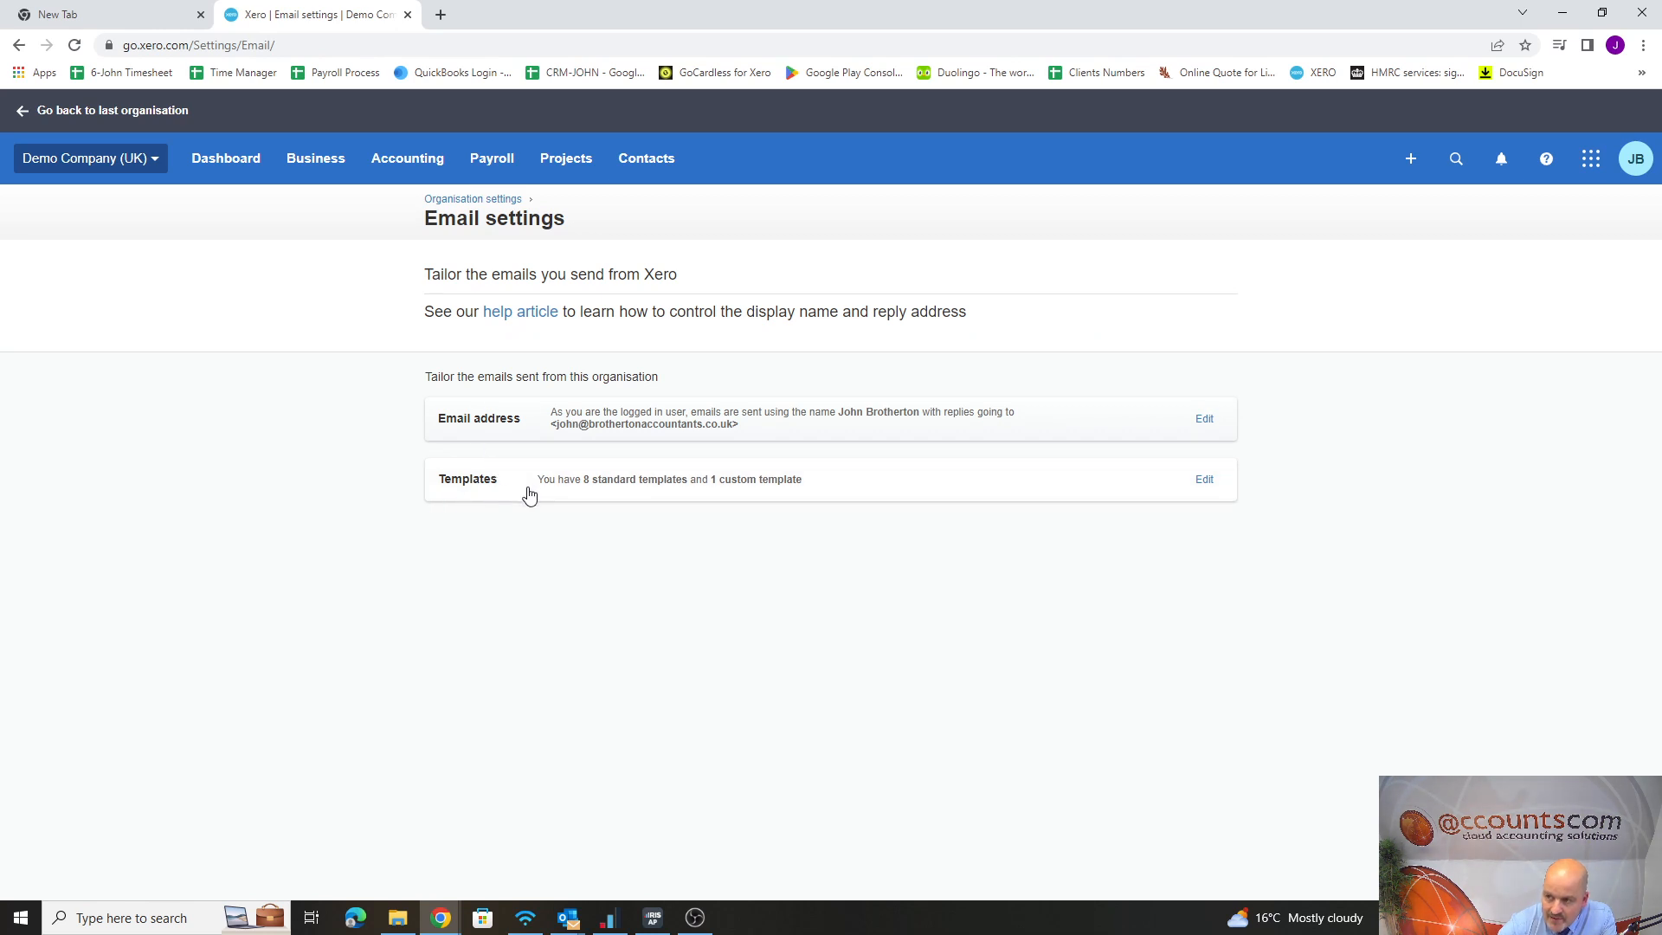
click(658, 491)
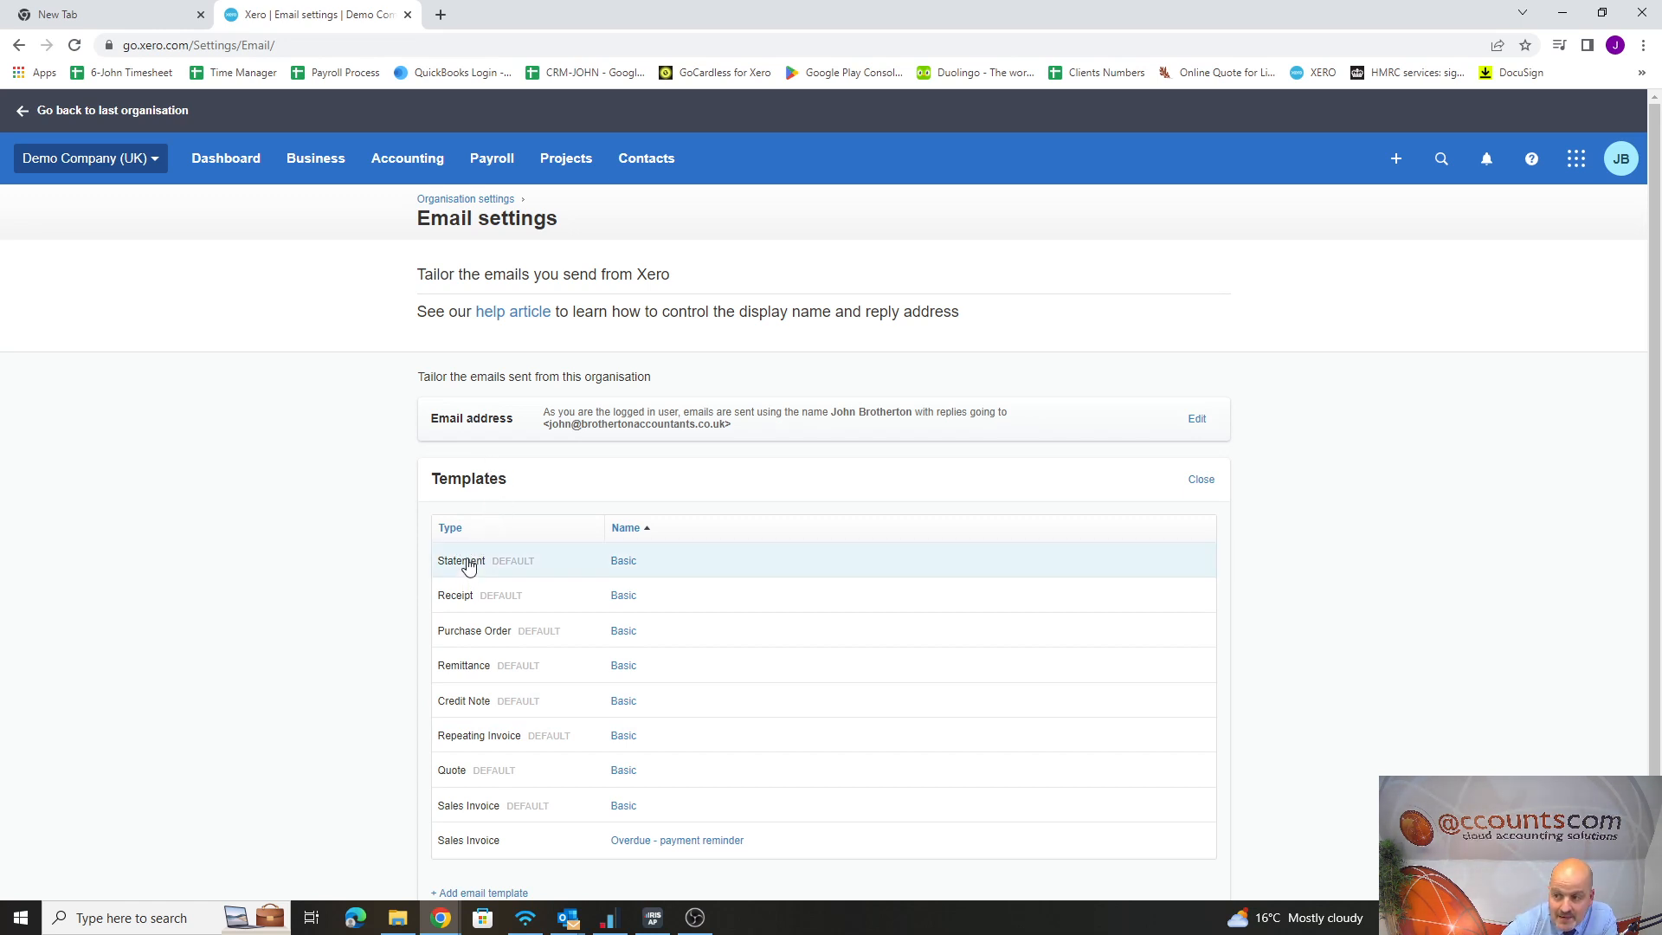
Review the message of the default Basic statement template and close it without changes
click(624, 563)
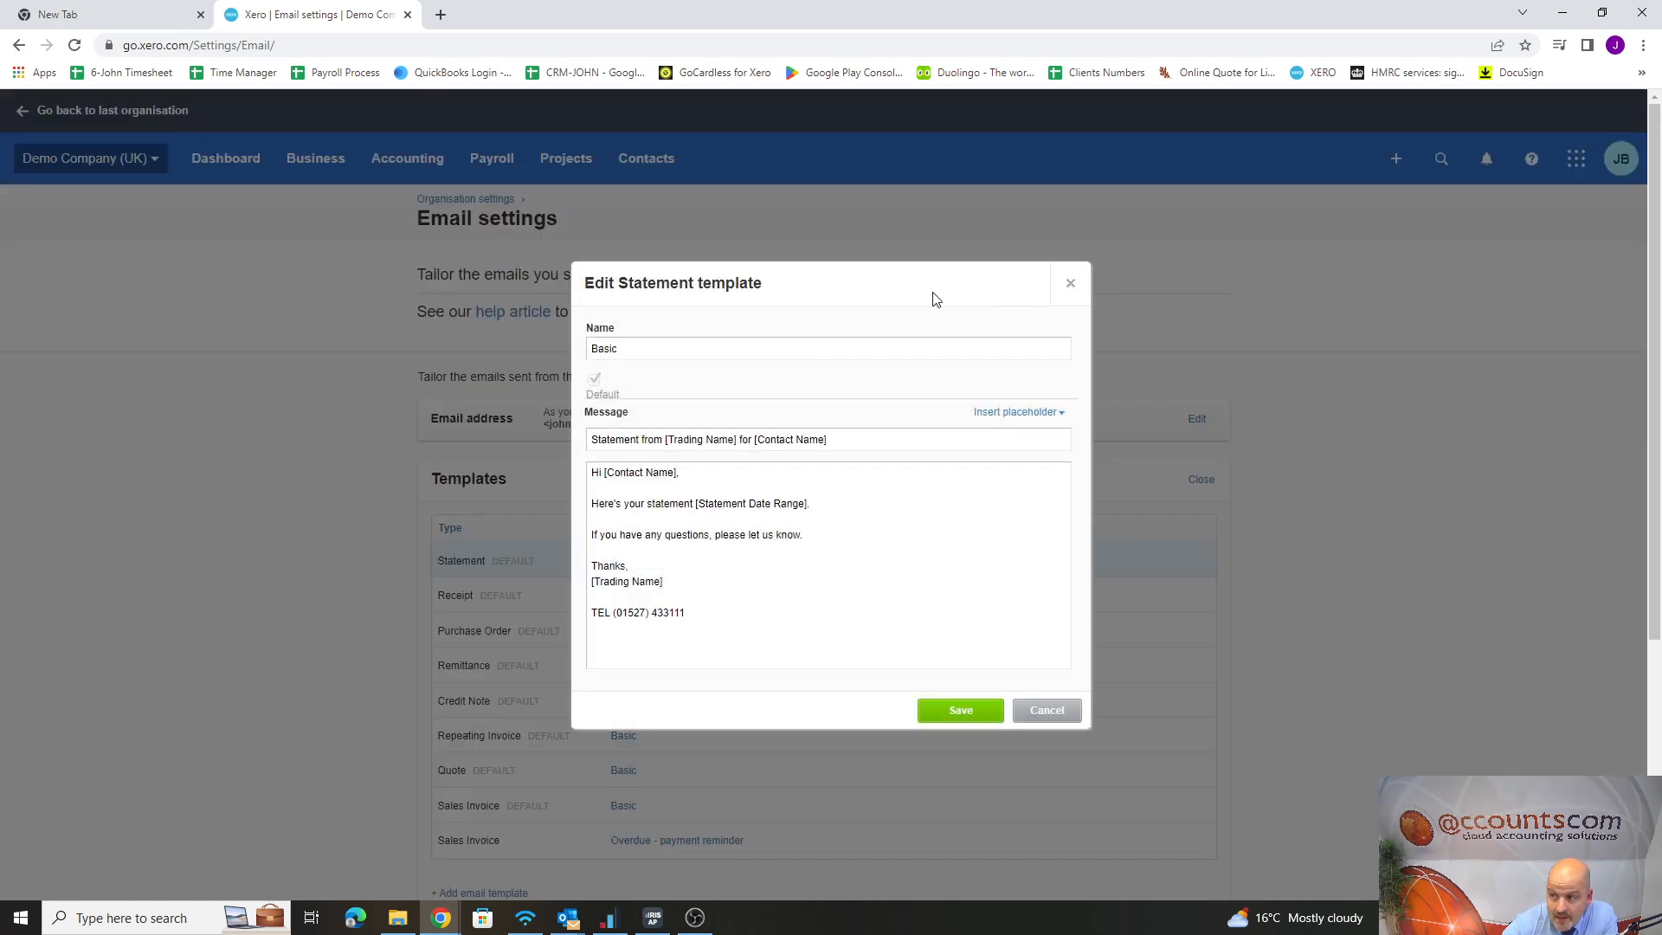
click(1071, 283)
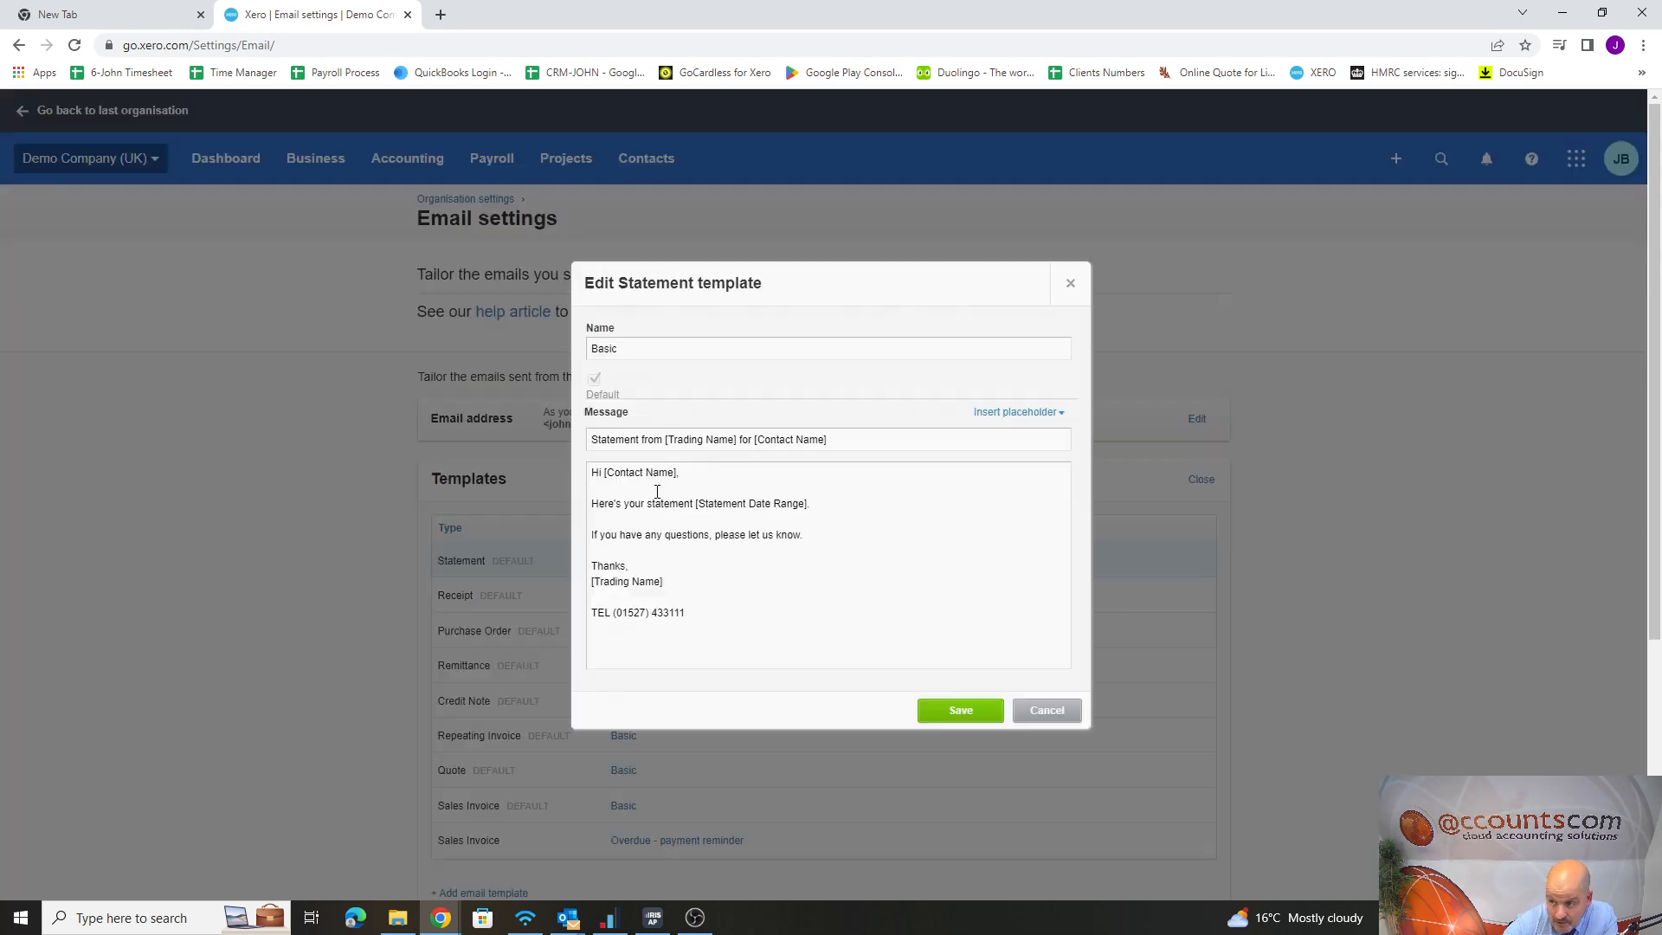
click(618, 562)
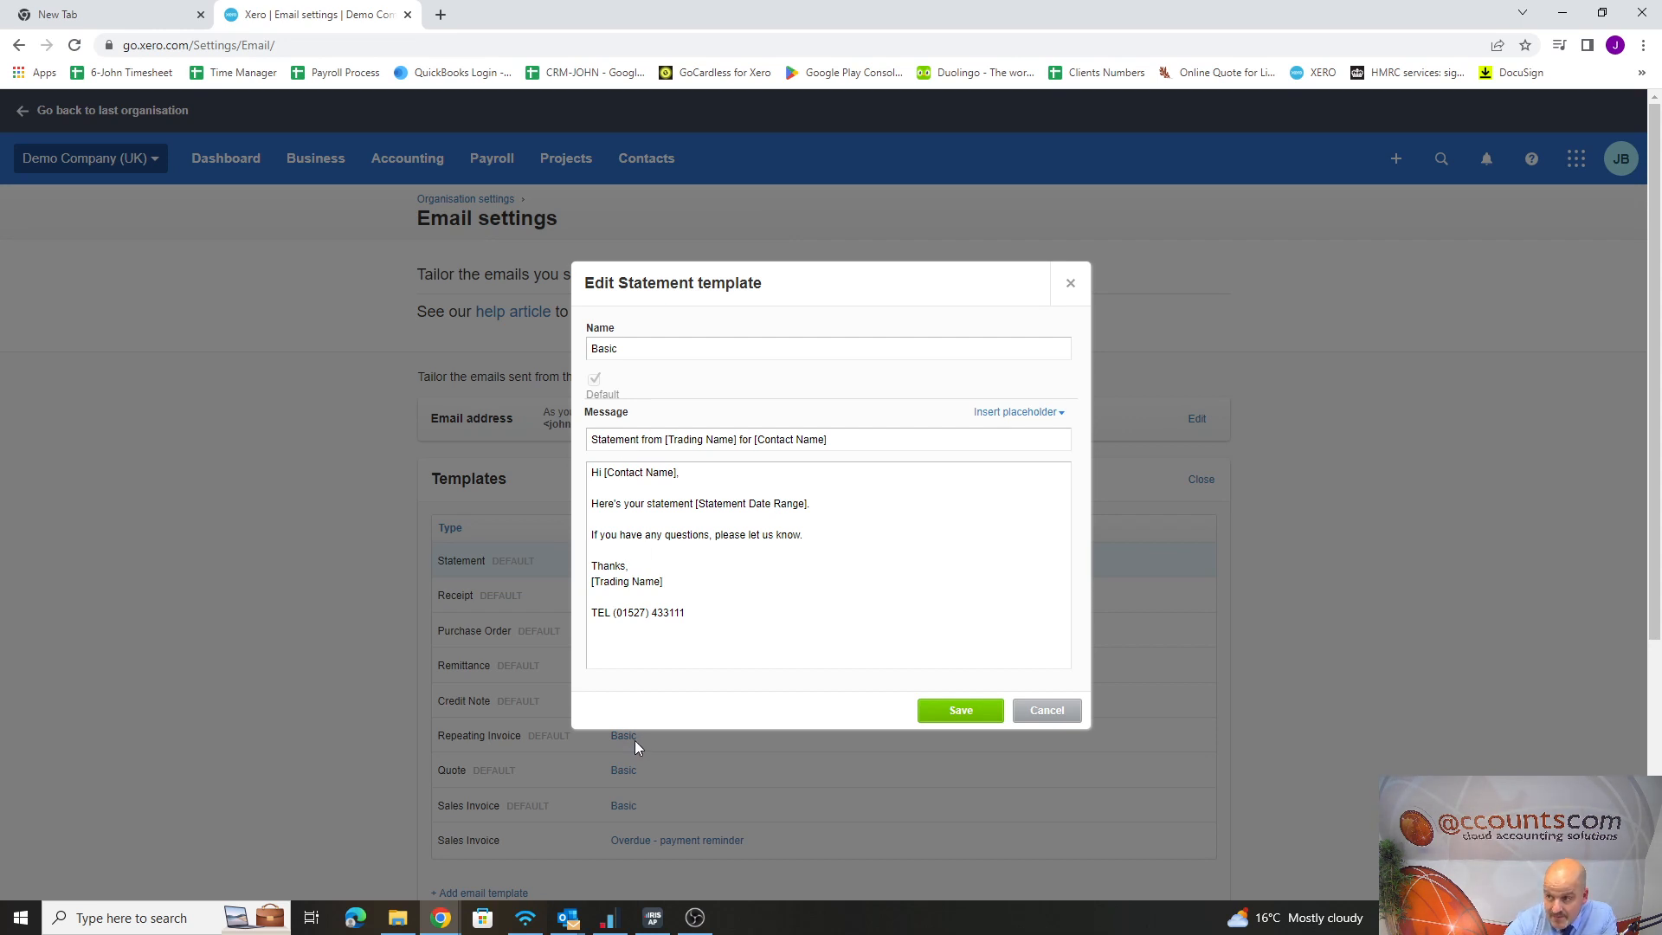
click(1071, 282)
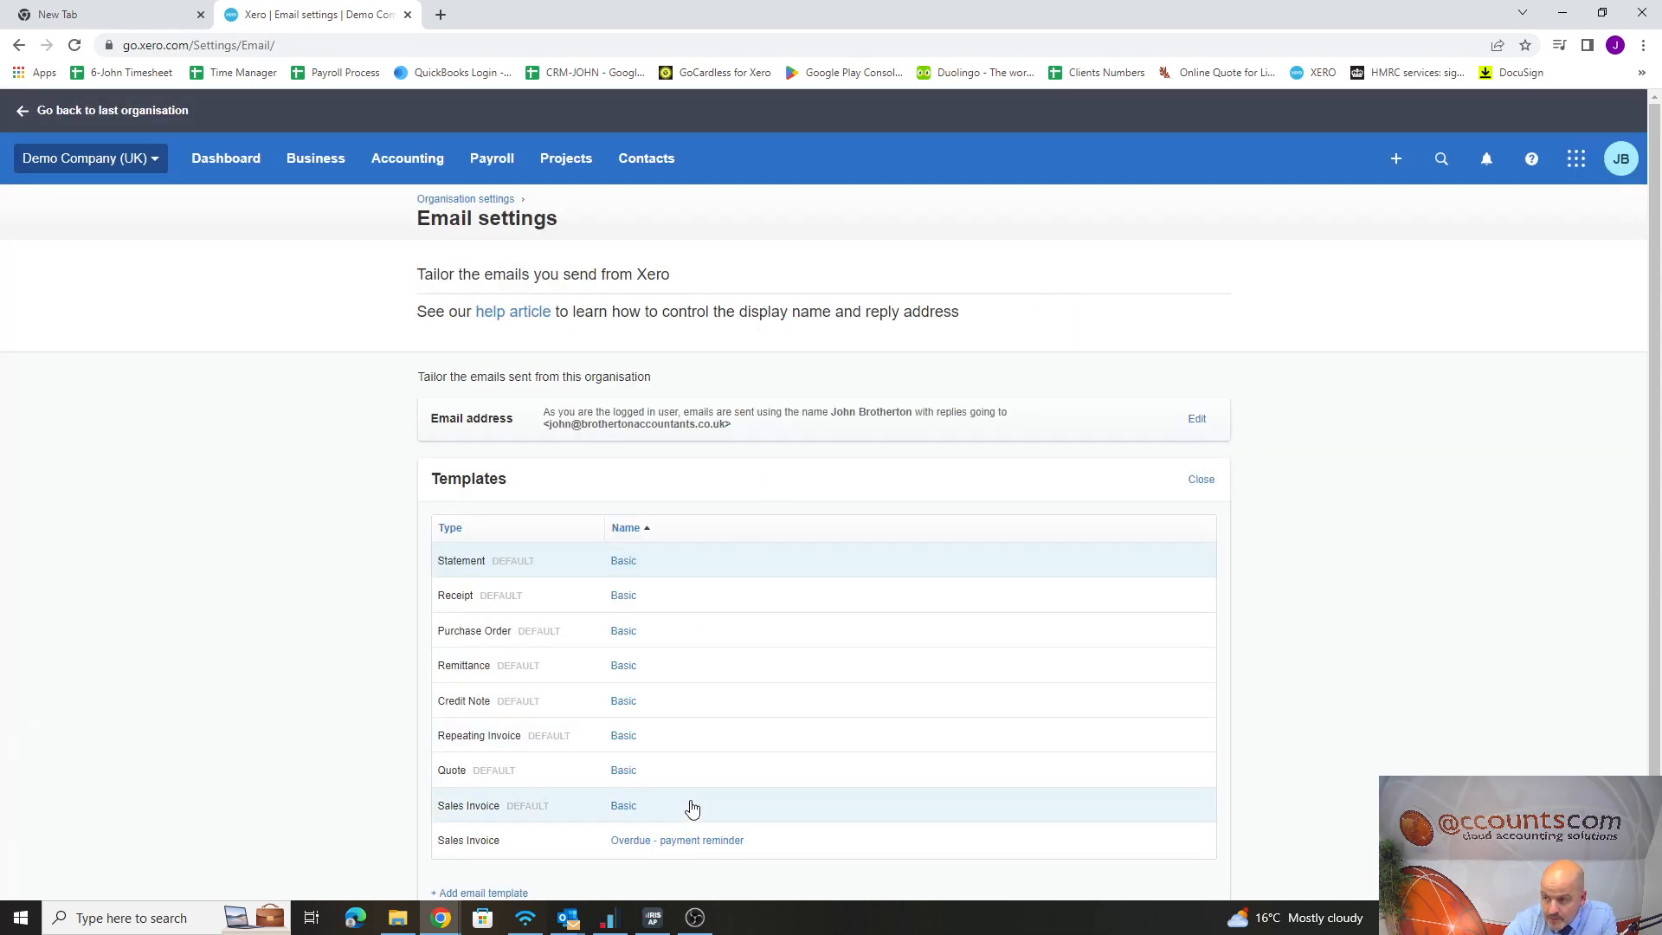
Start a new Statement email template named "7 Days overdue" and leave it as non-default
scroll(693, 808, down, 1)
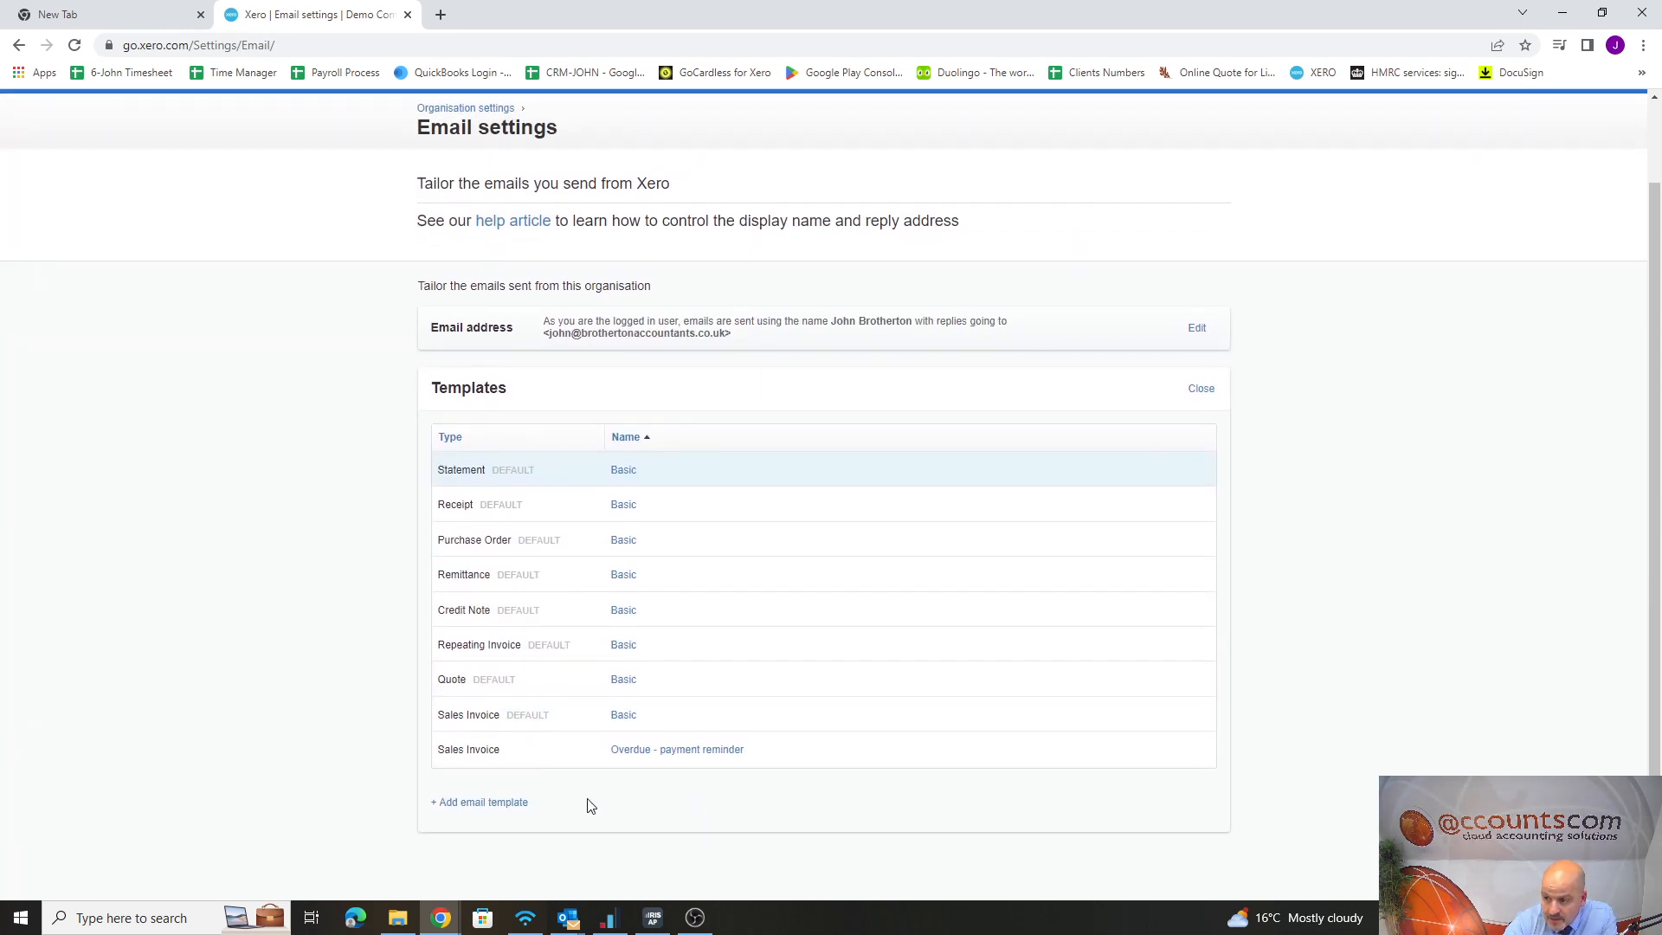
click(490, 803)
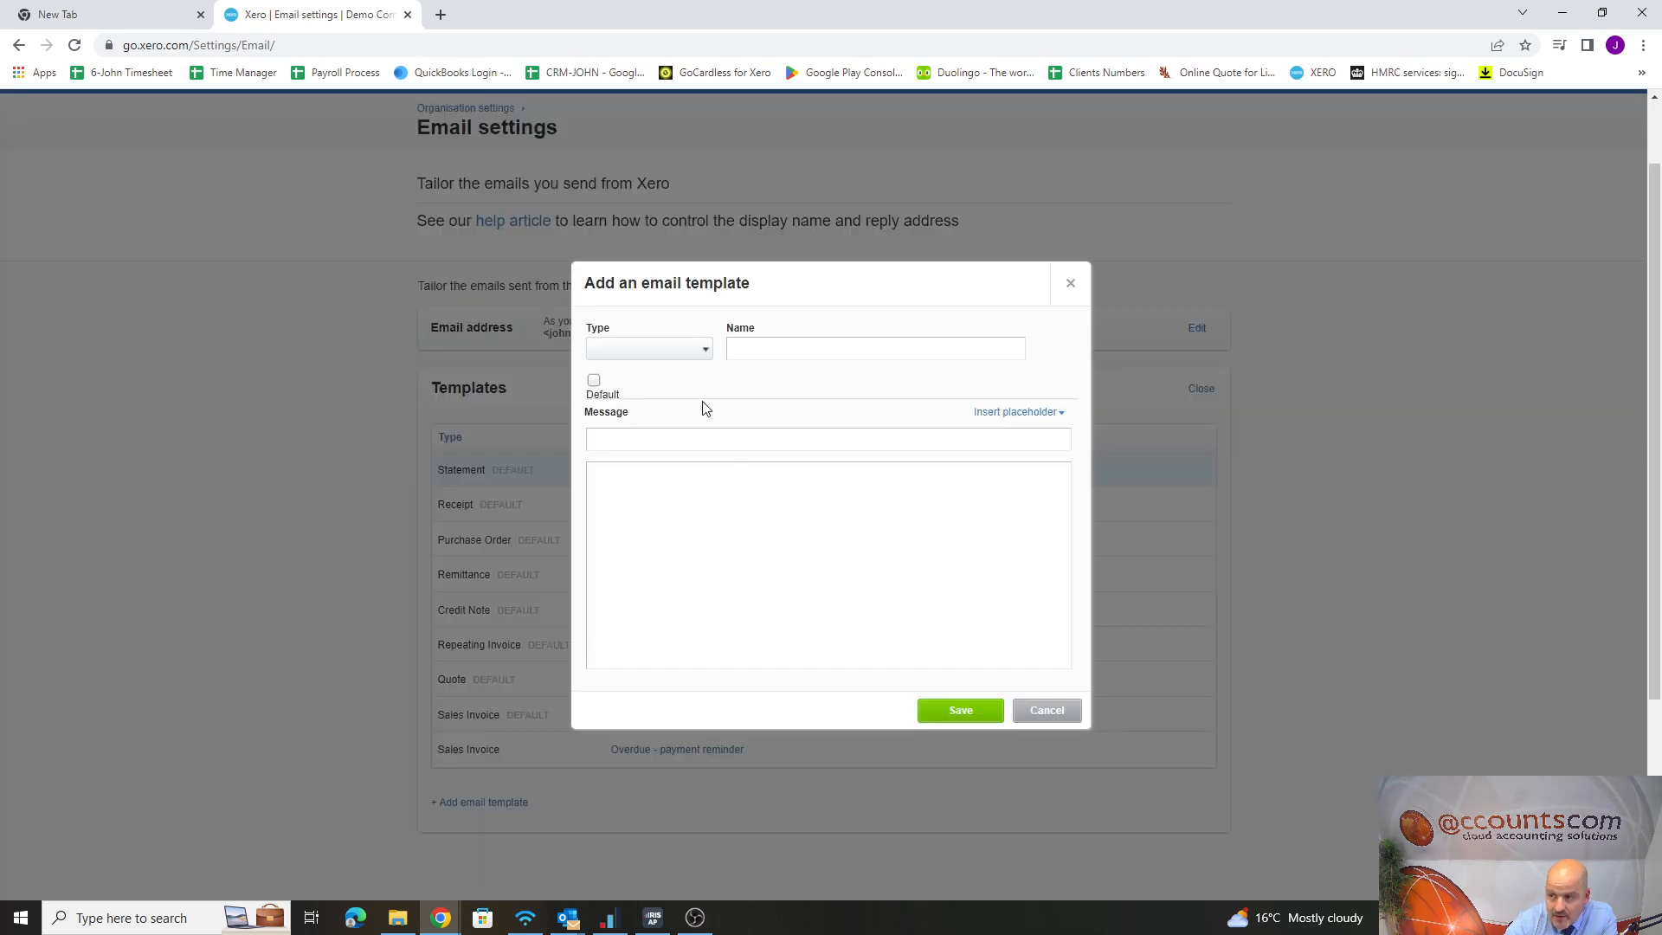
click(690, 353)
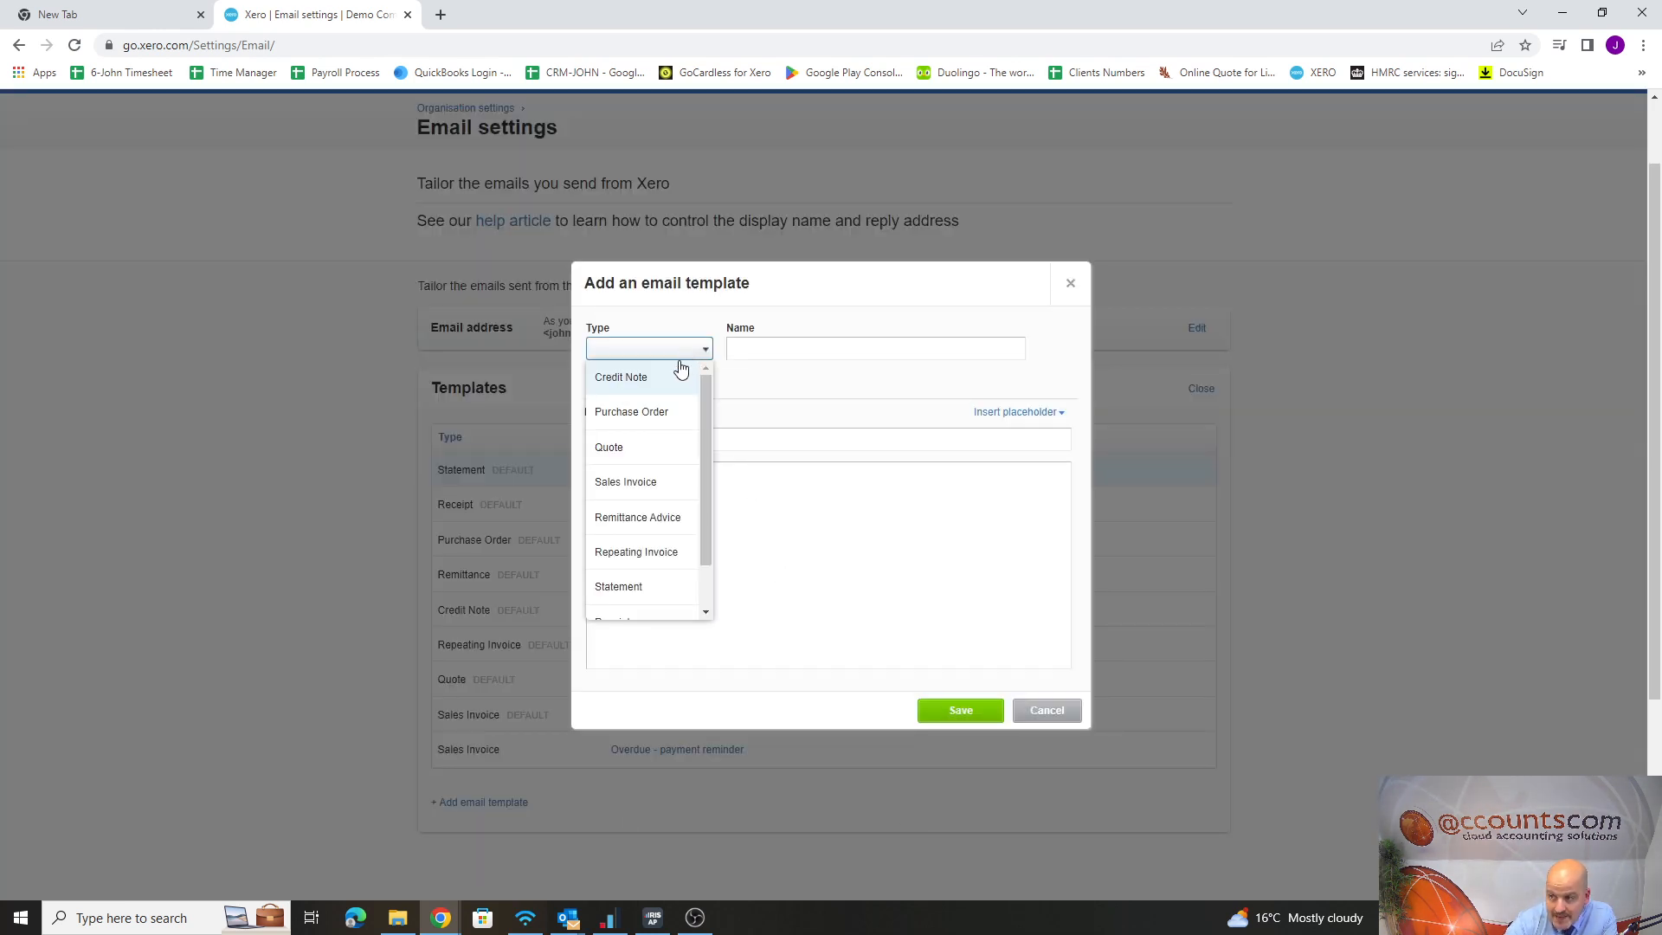
scroll(653, 516, down, 1)
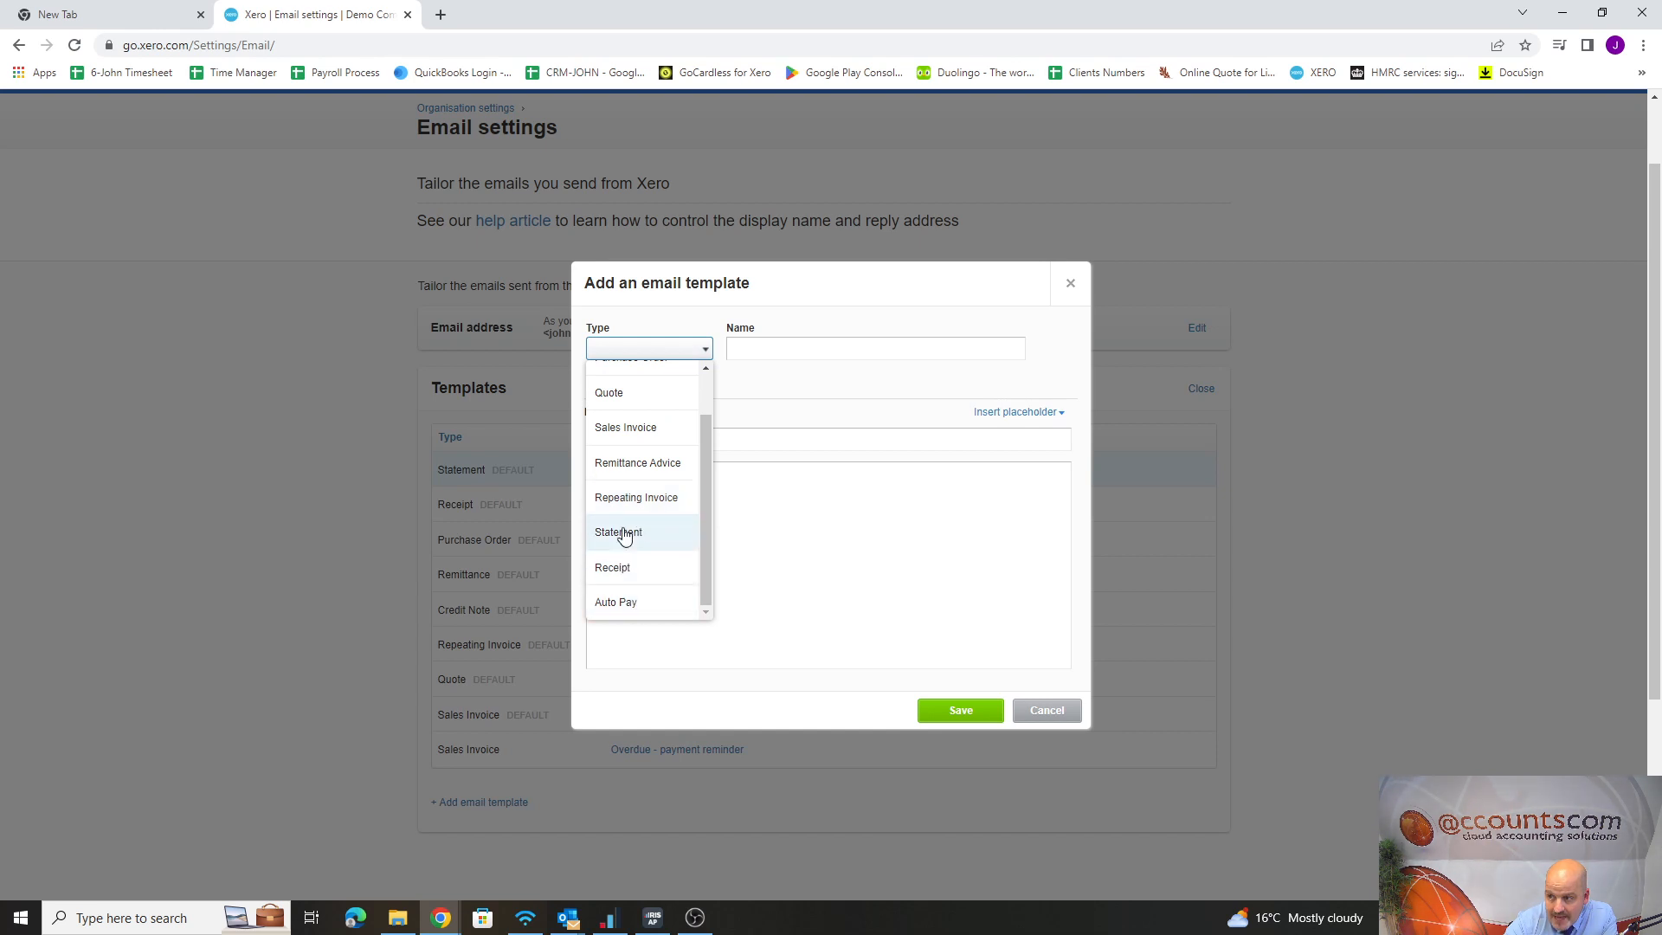
click(621, 534)
click(776, 347)
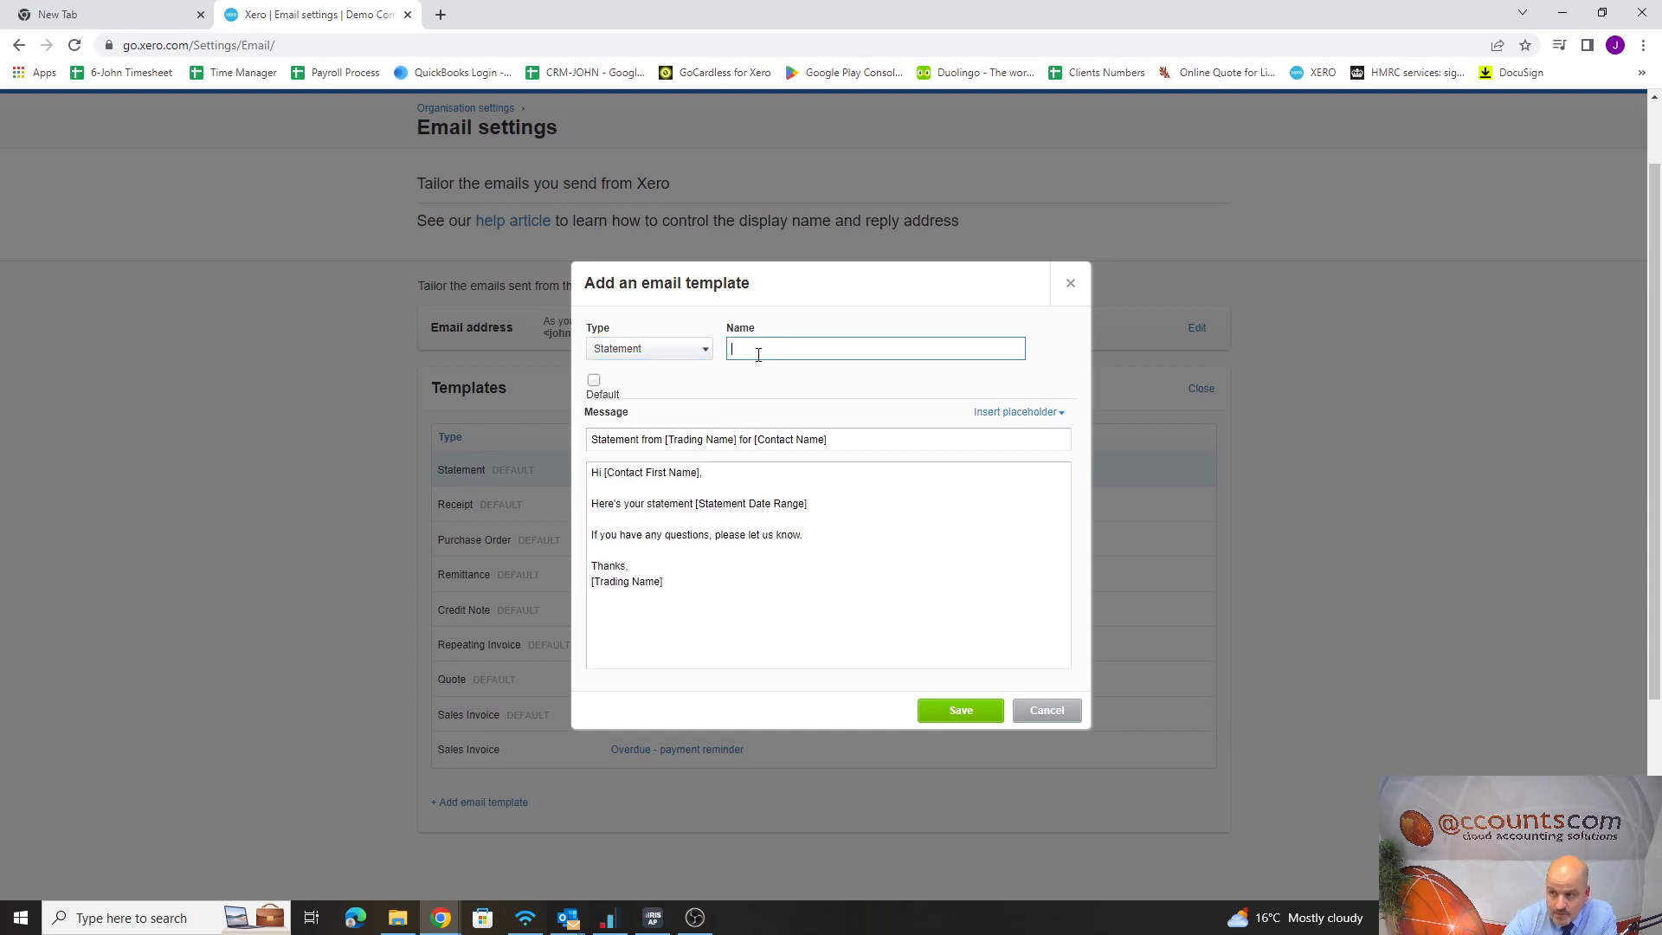
text(7 Days over)
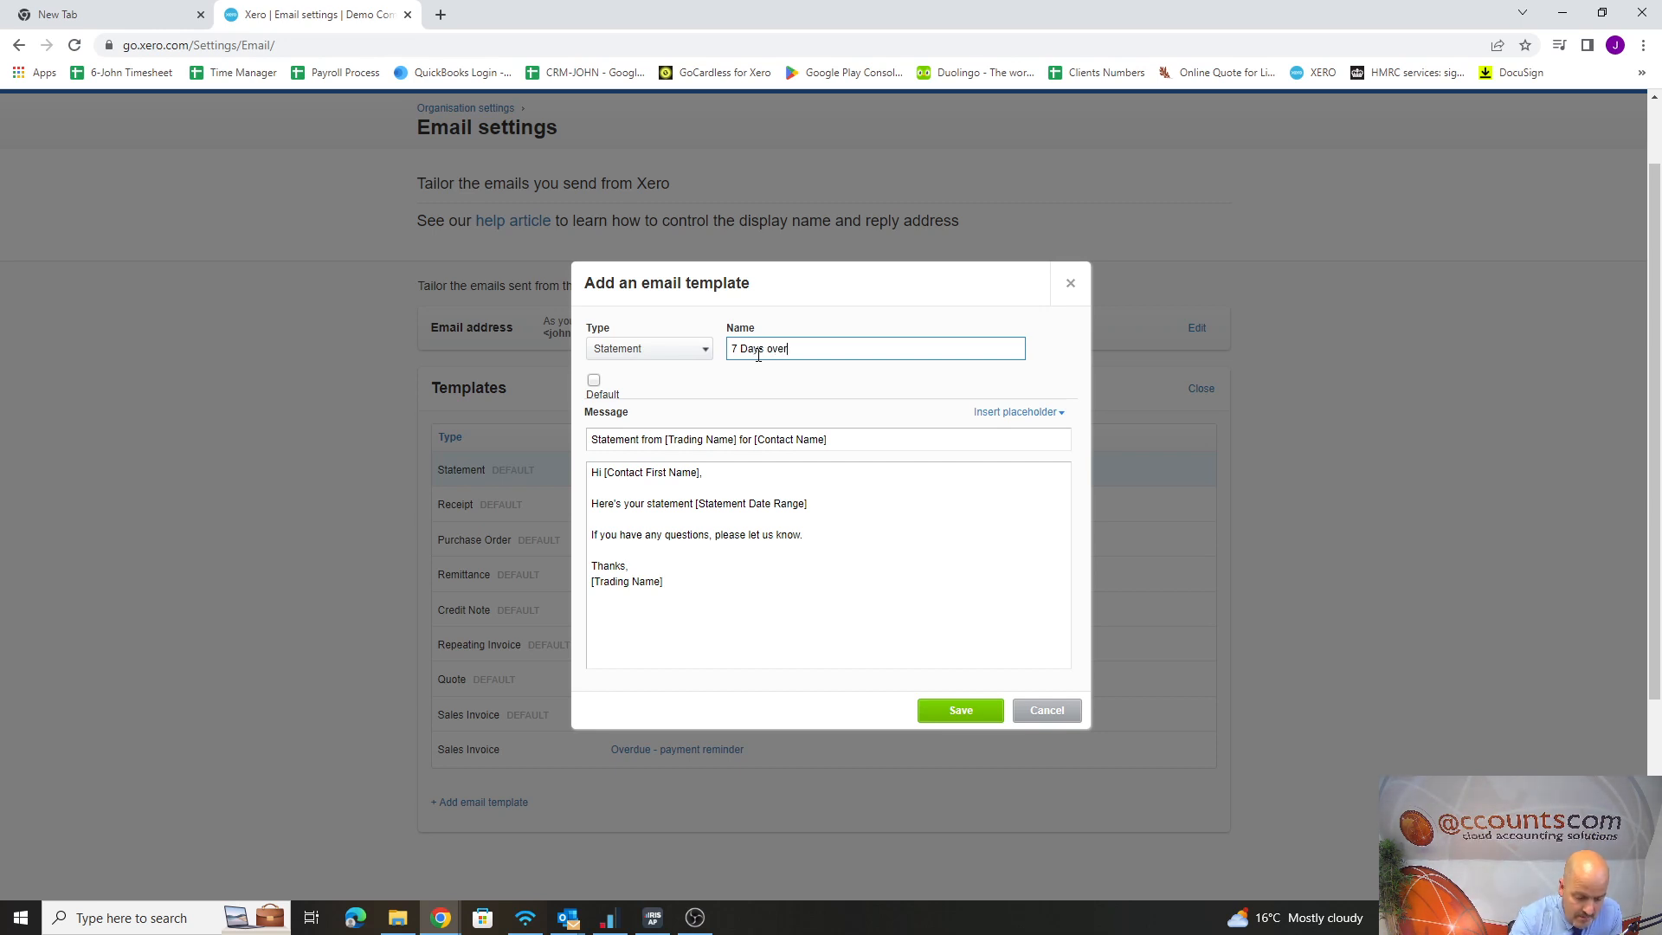
text(due)
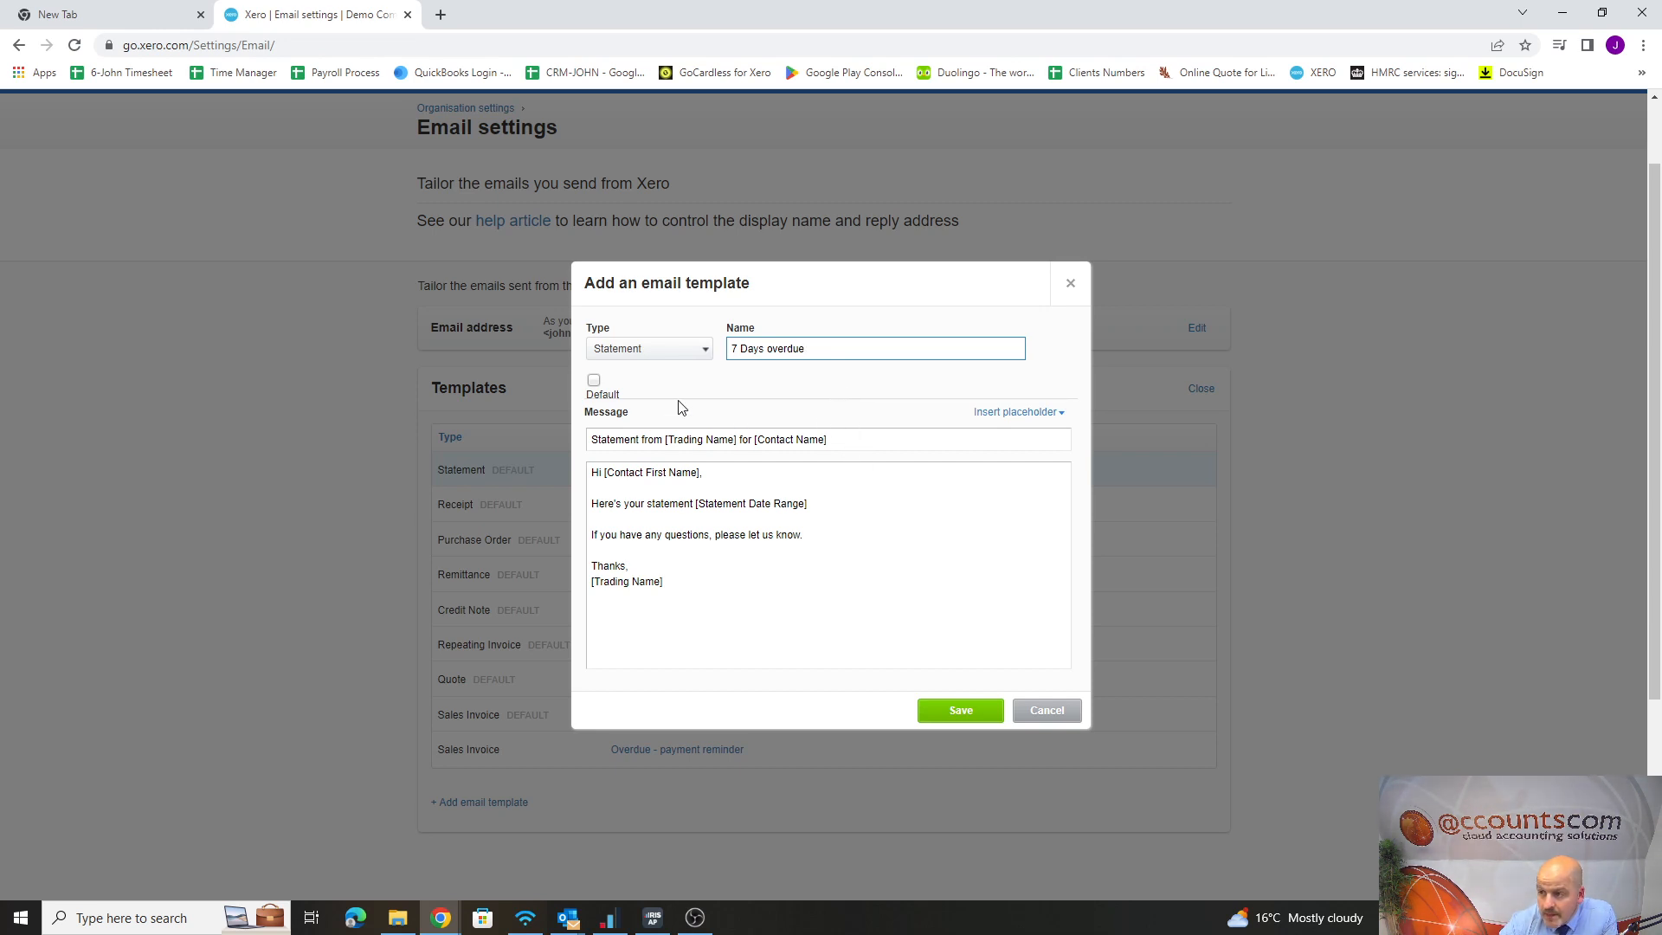
click(594, 381)
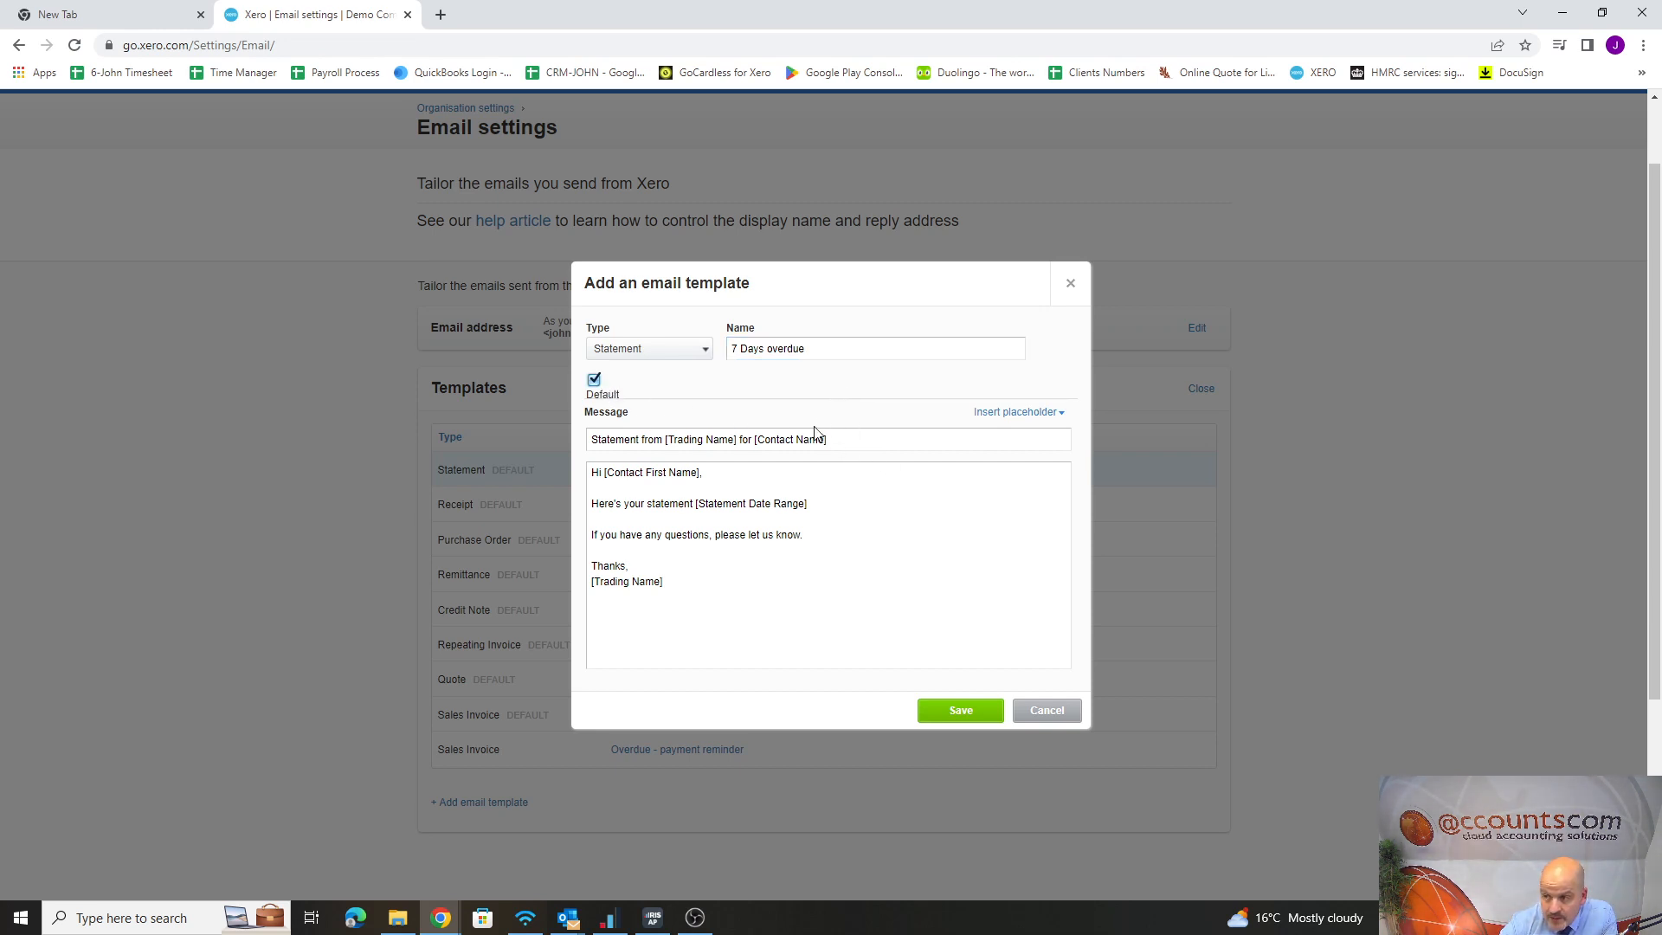
click(594, 381)
Add the line "This is now overdue- please pay." and a contact phone number to the template message, and save the template
click(819, 506)
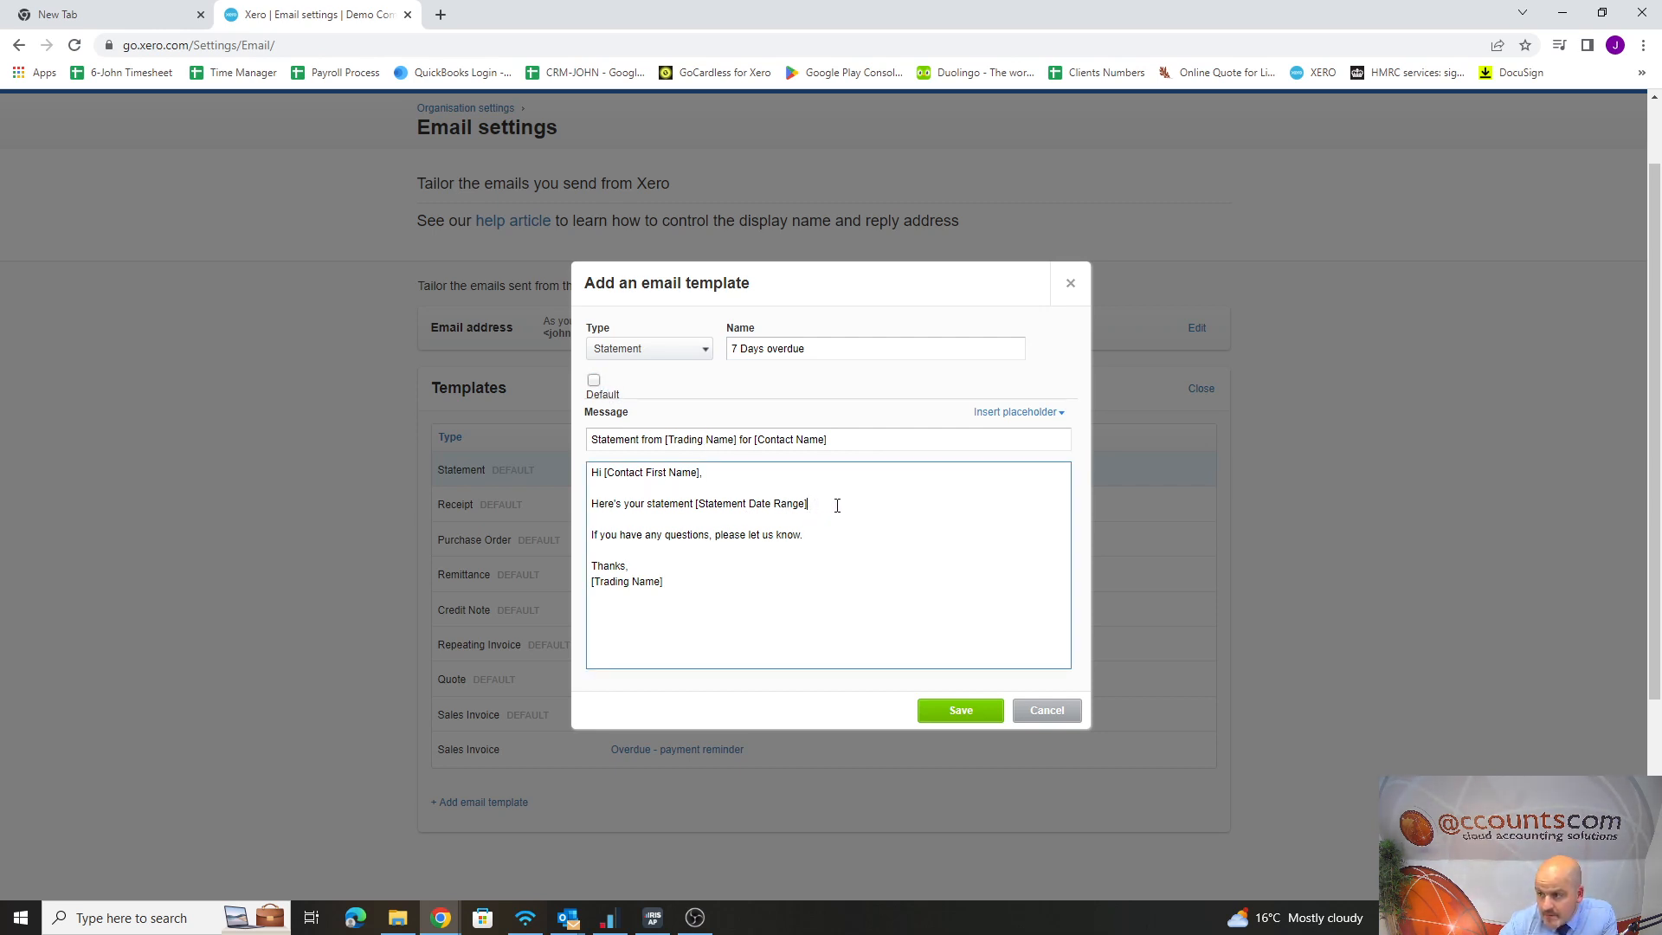
key(Return)
key(Return)
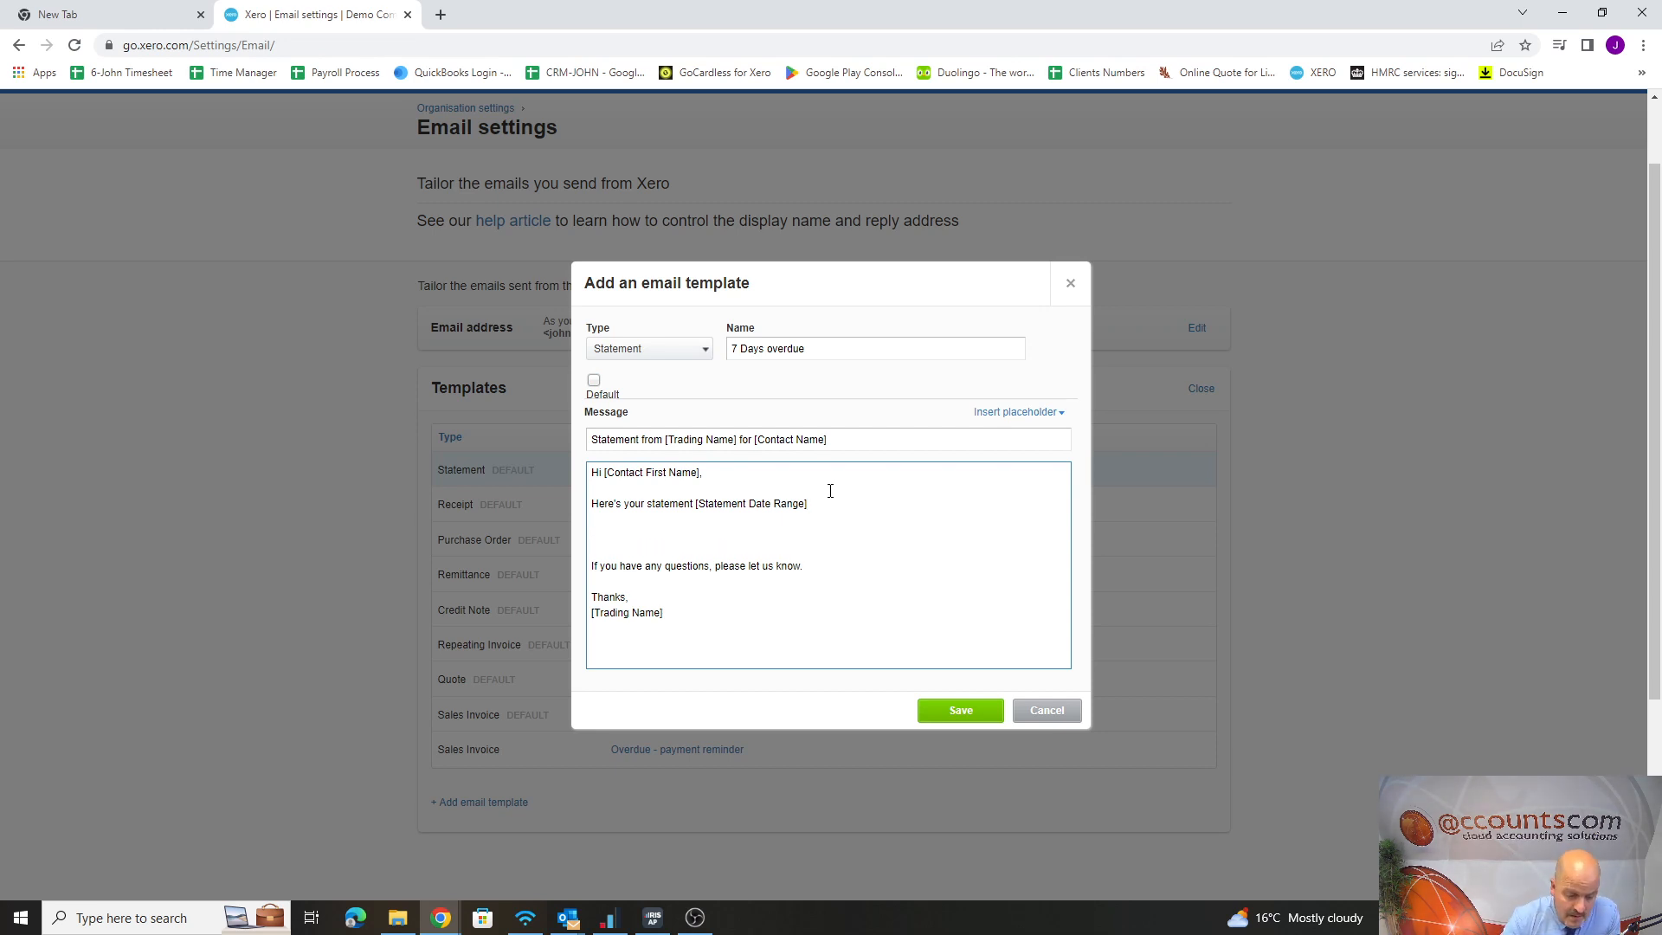
text(This is now overdue- please pay)
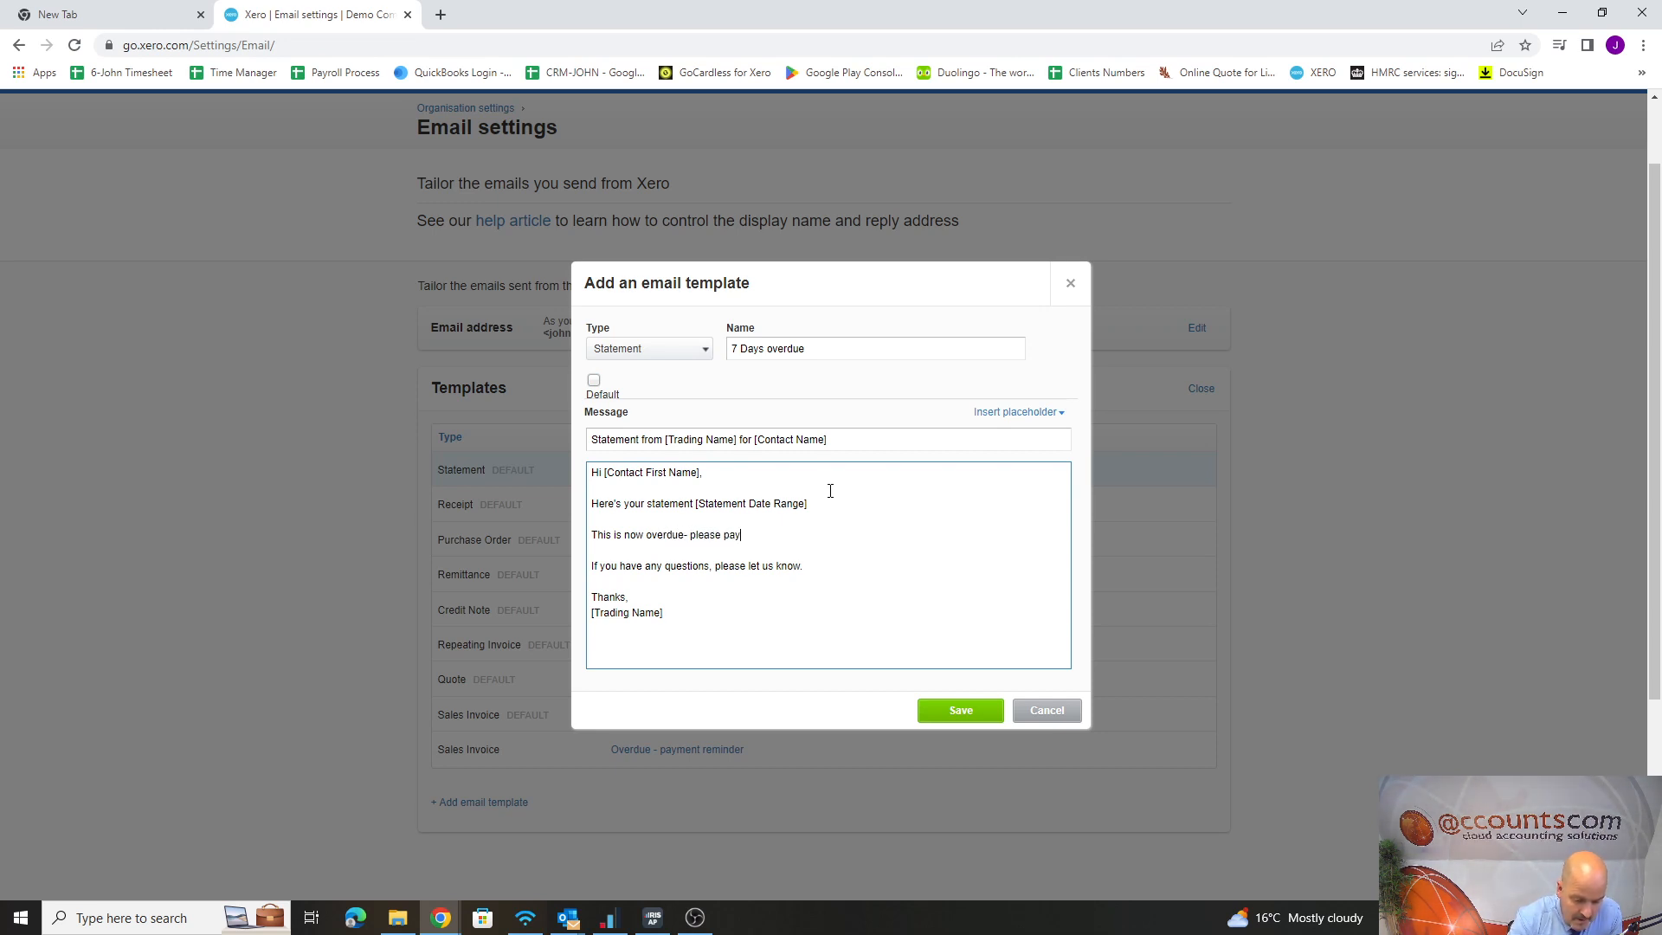
text(.)
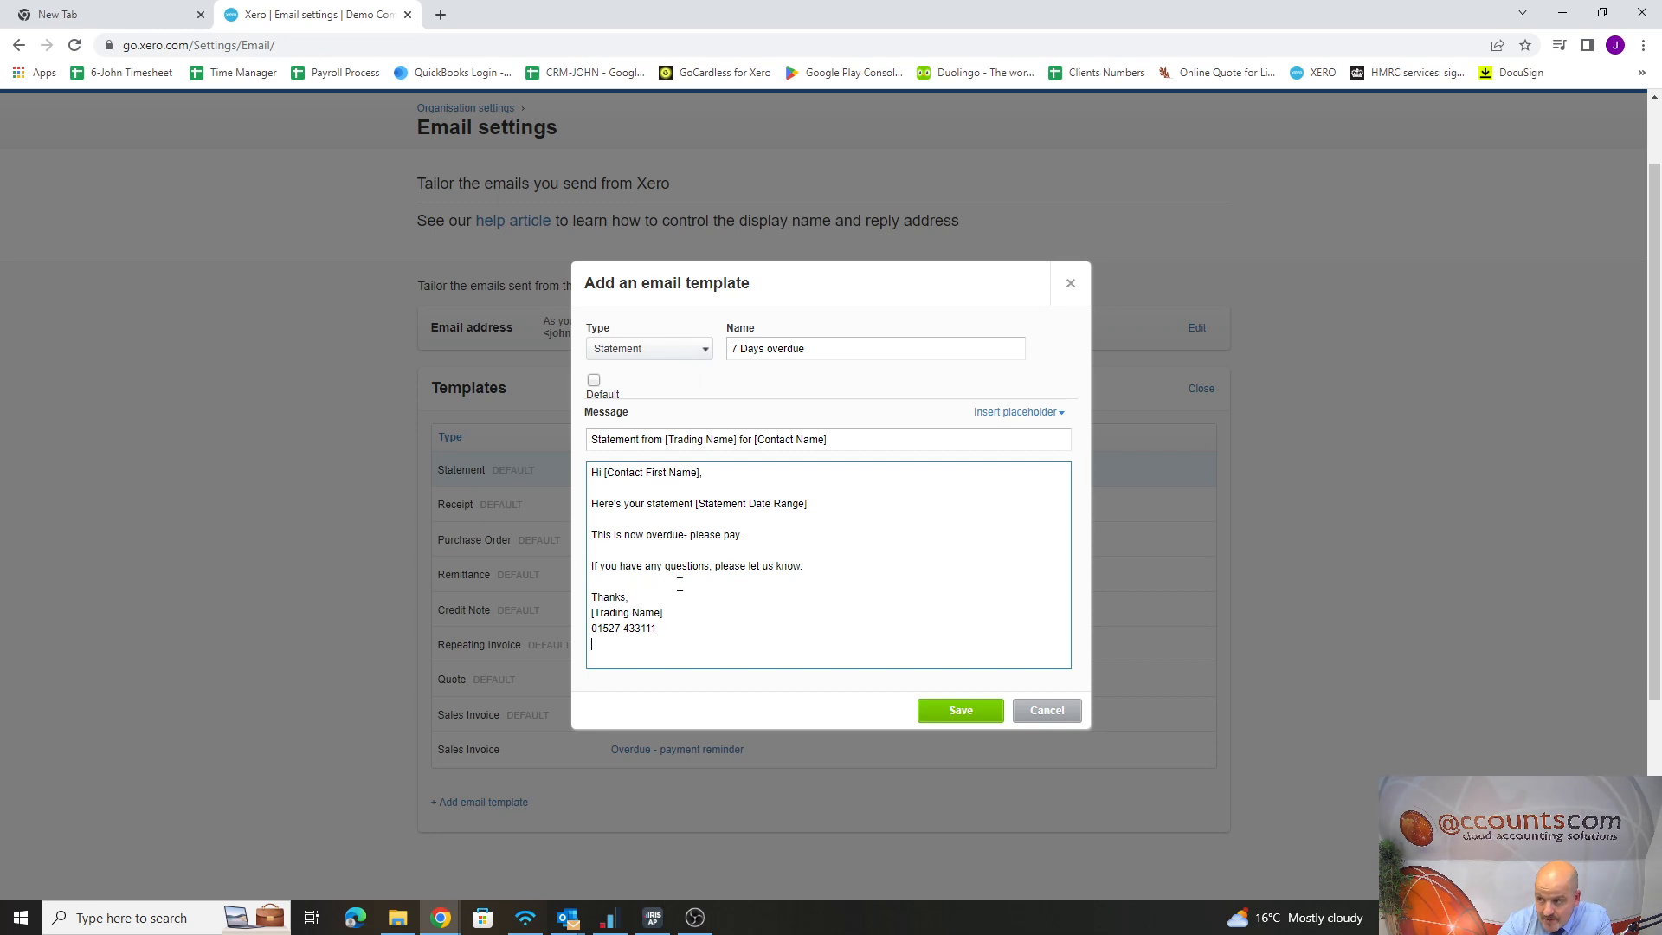
click(983, 716)
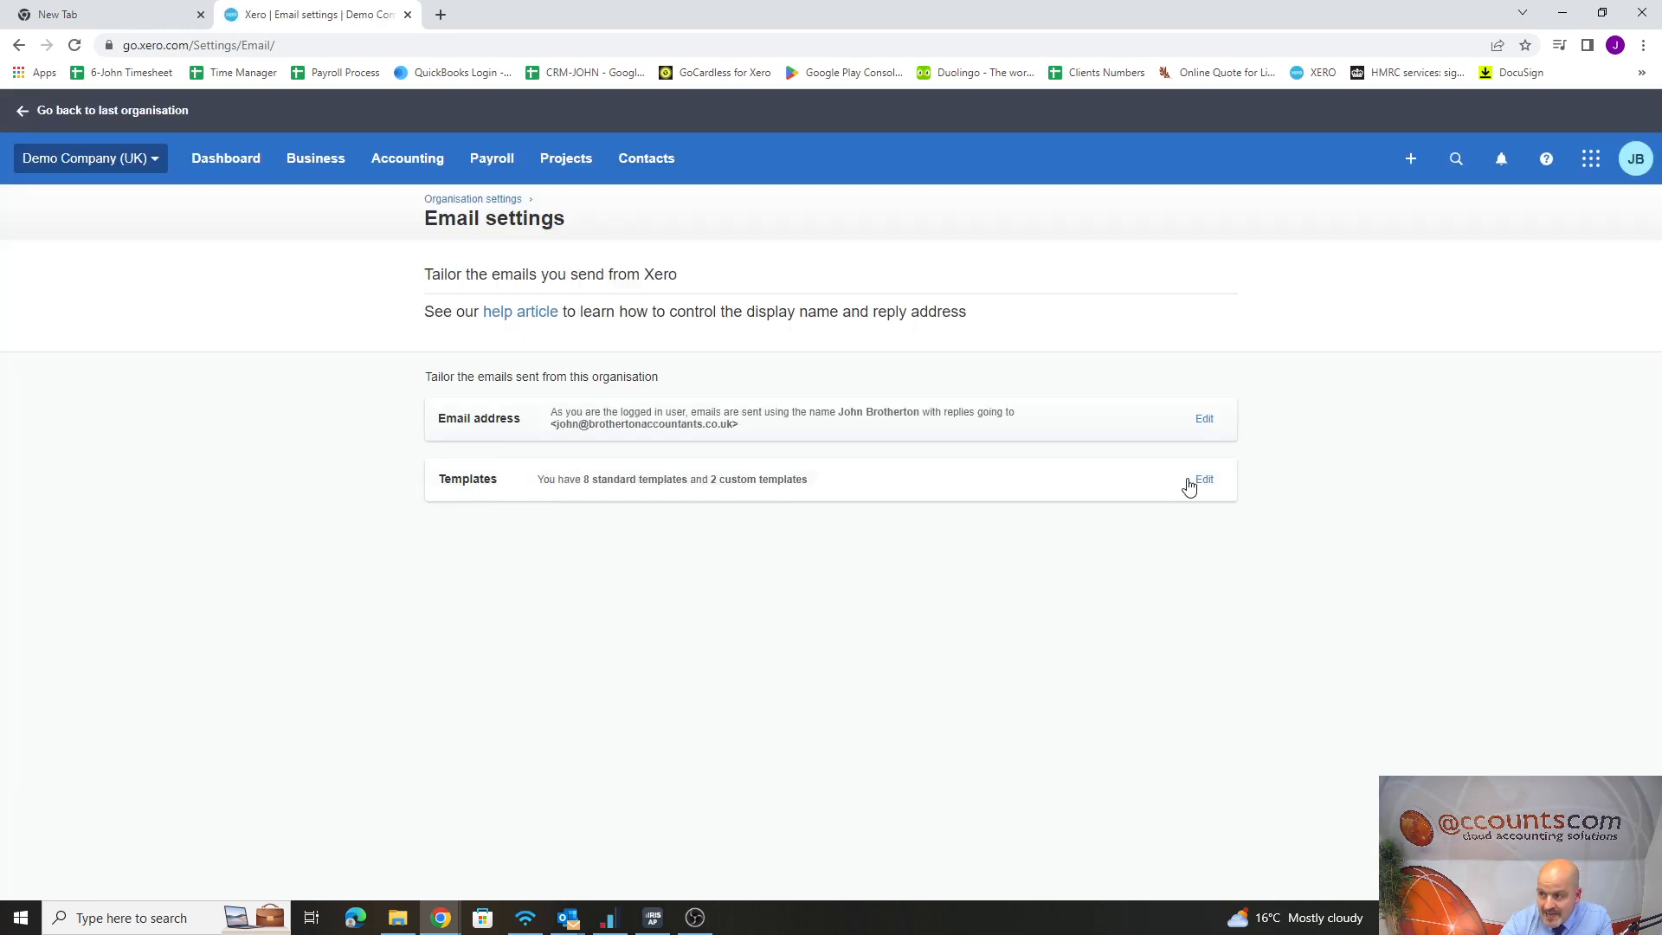
Reopen the template list and compare the Basic and "7 Days overdue" statement templates, closing both without changes
click(1201, 481)
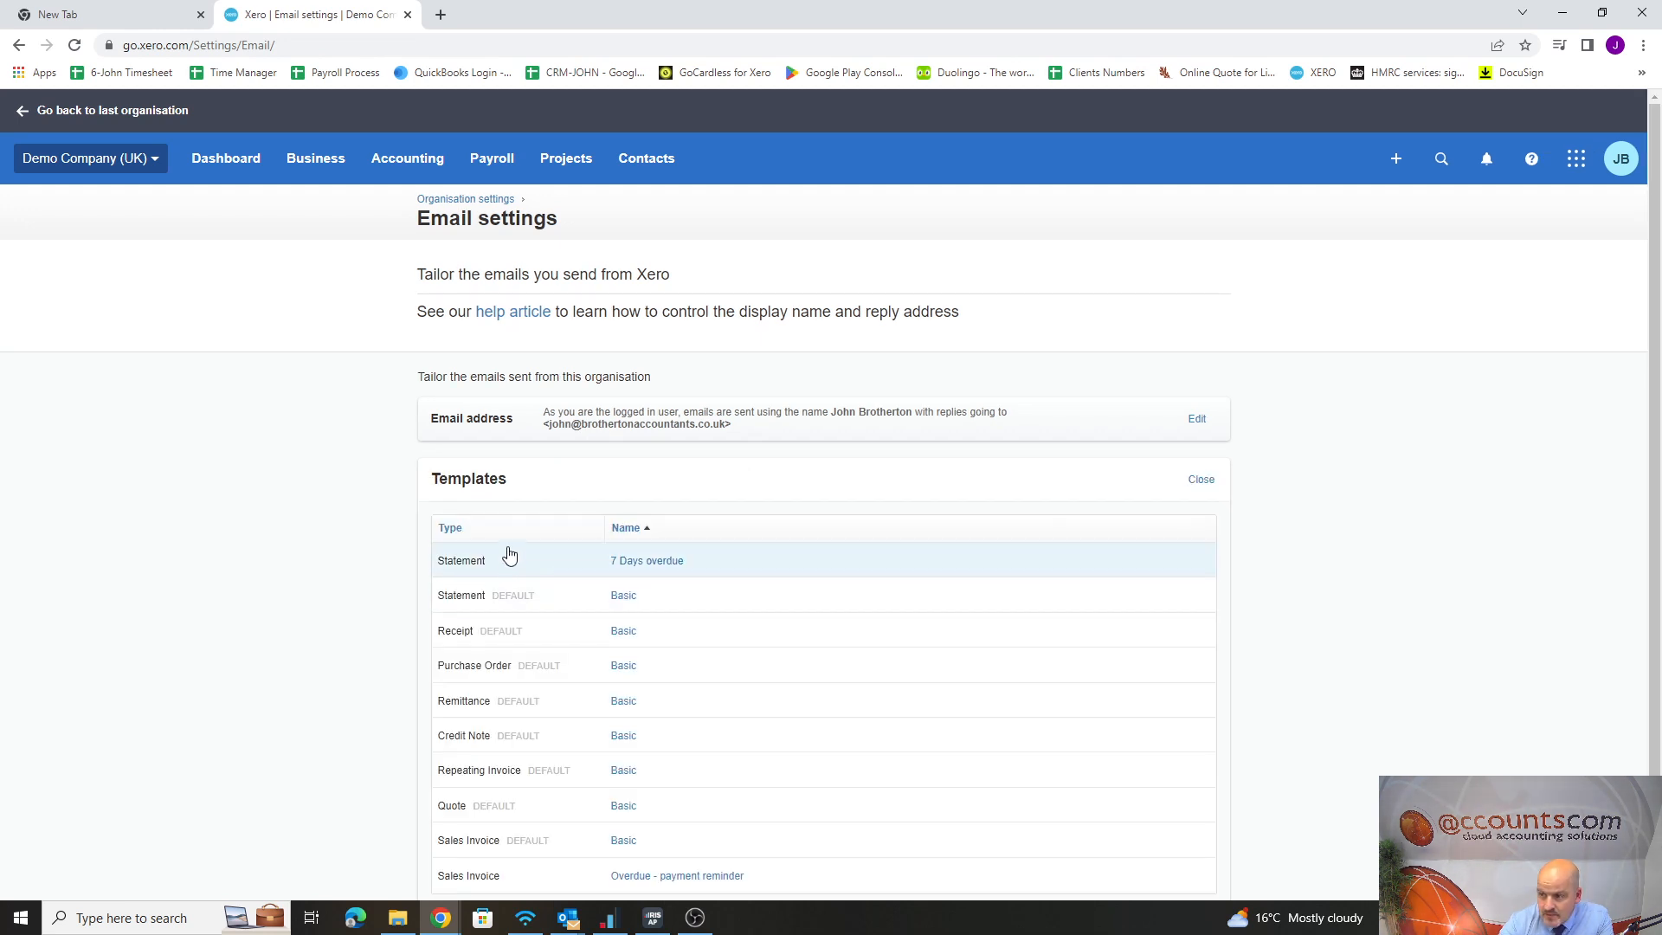
click(624, 598)
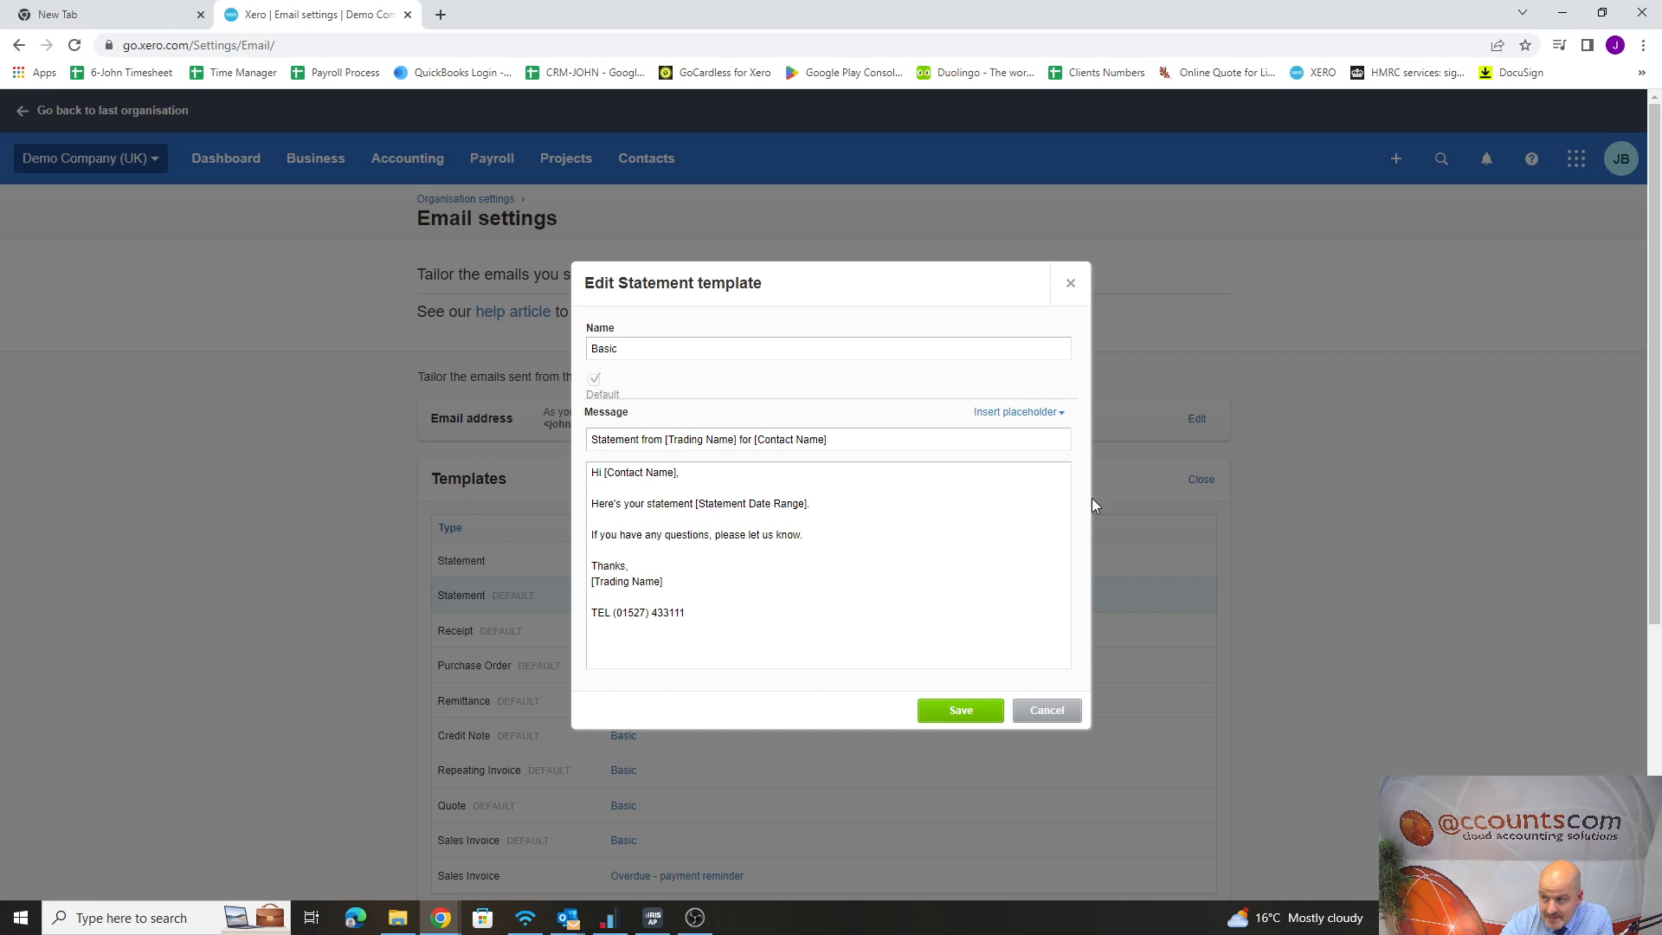
click(1071, 283)
click(648, 561)
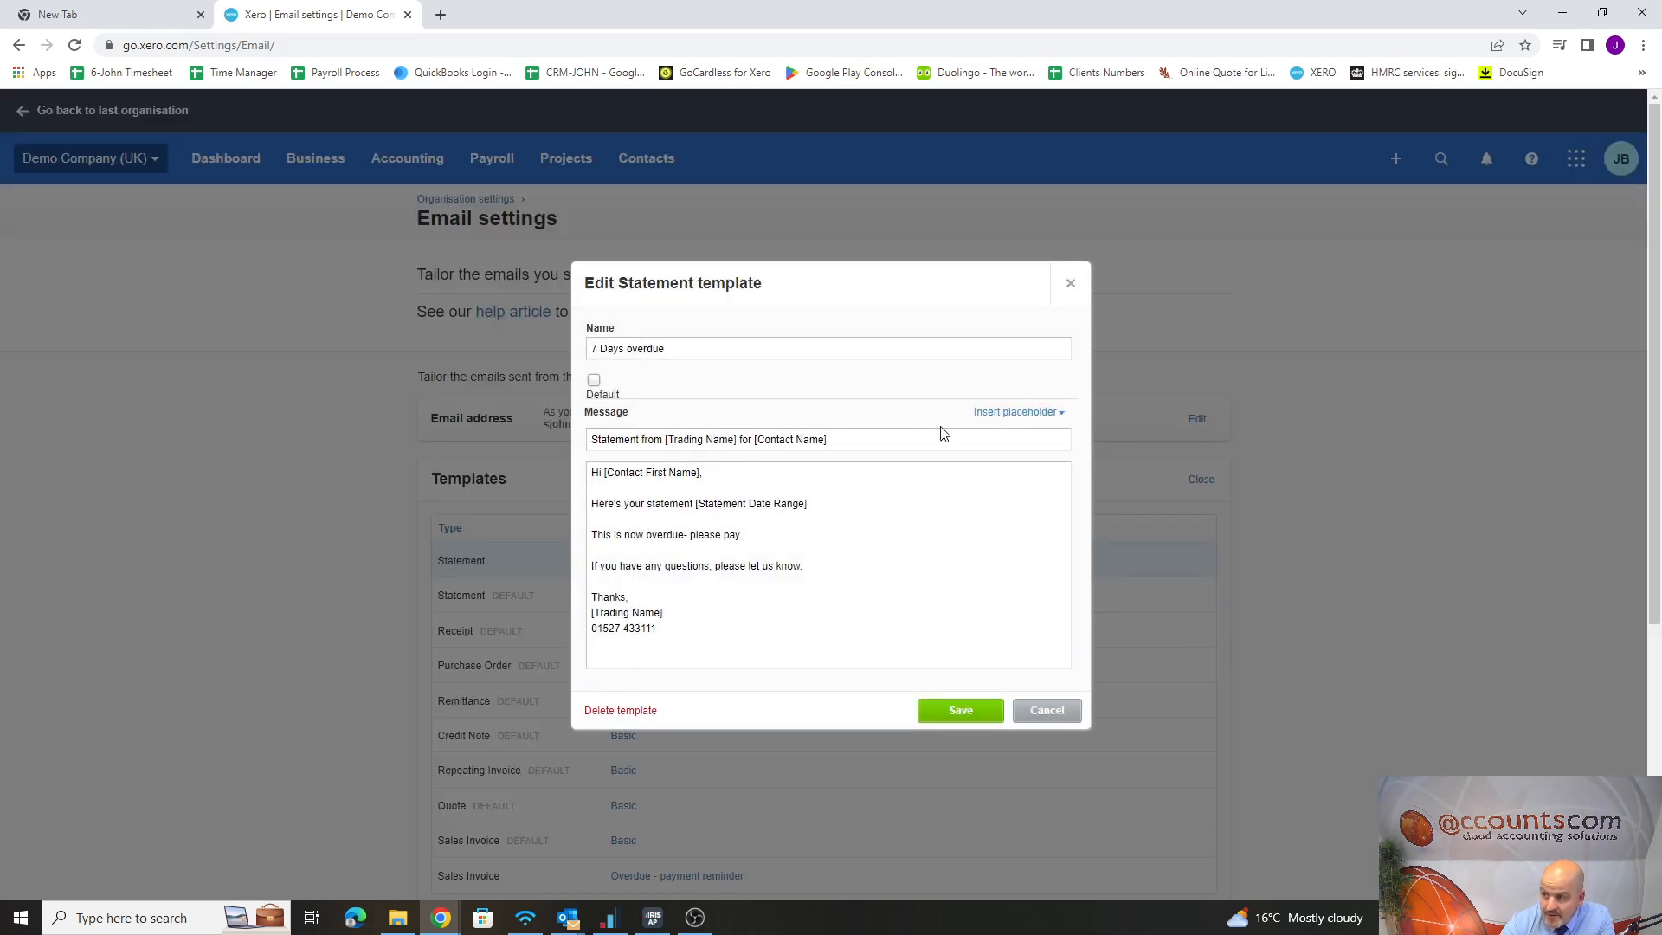
click(748, 537)
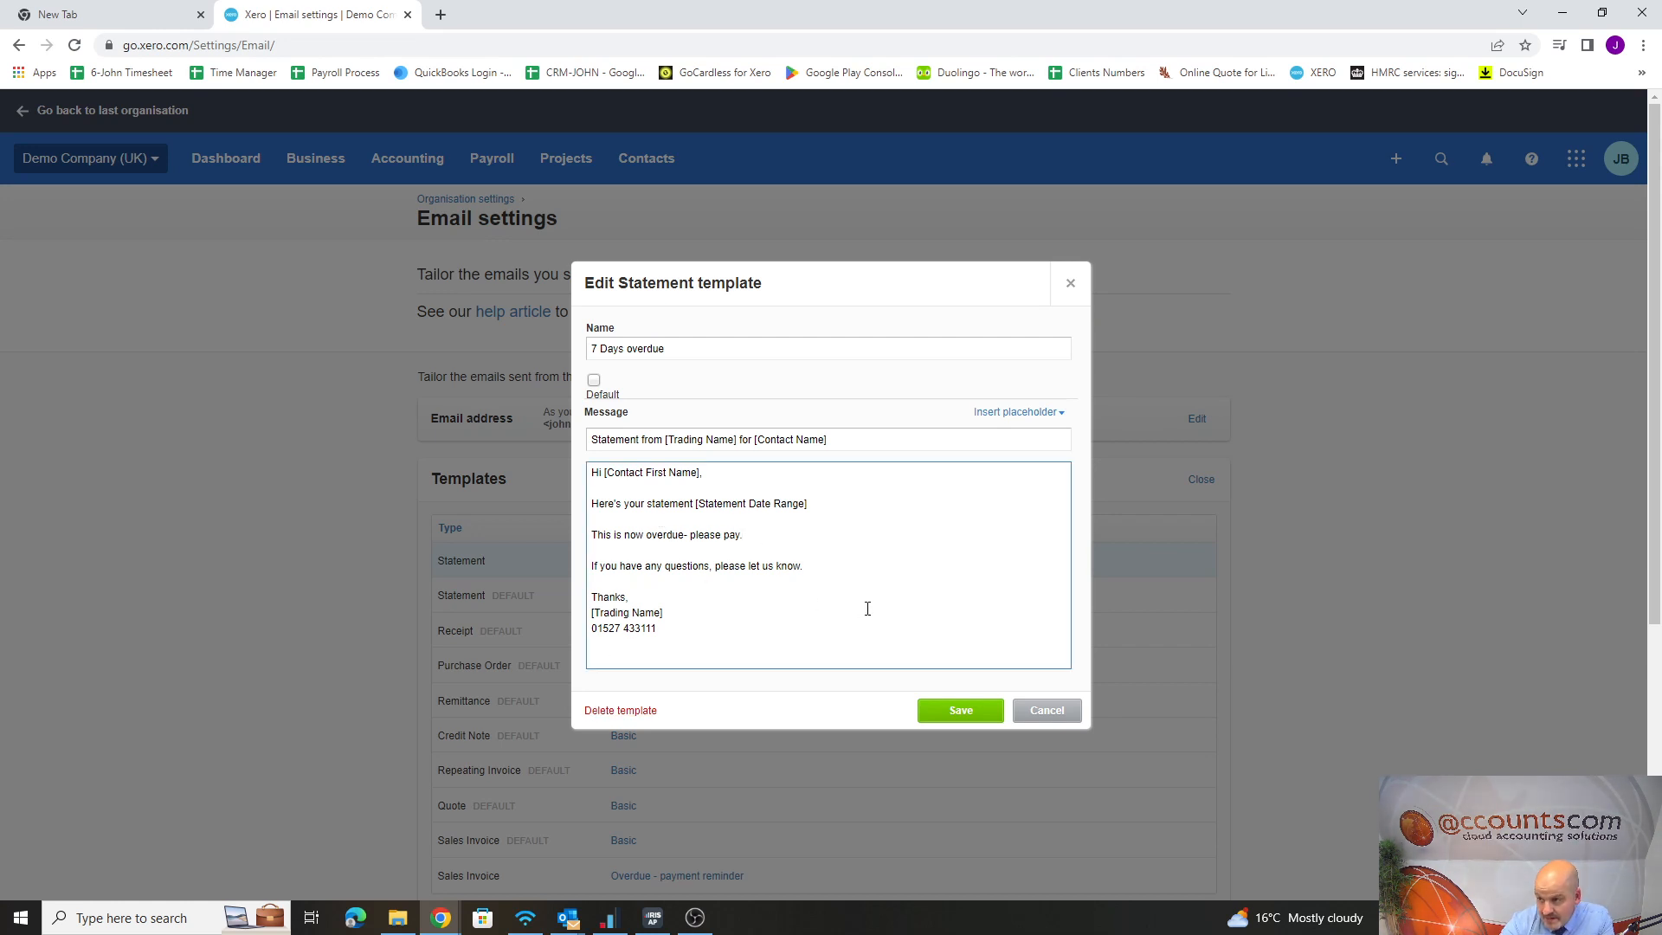
click(1071, 283)
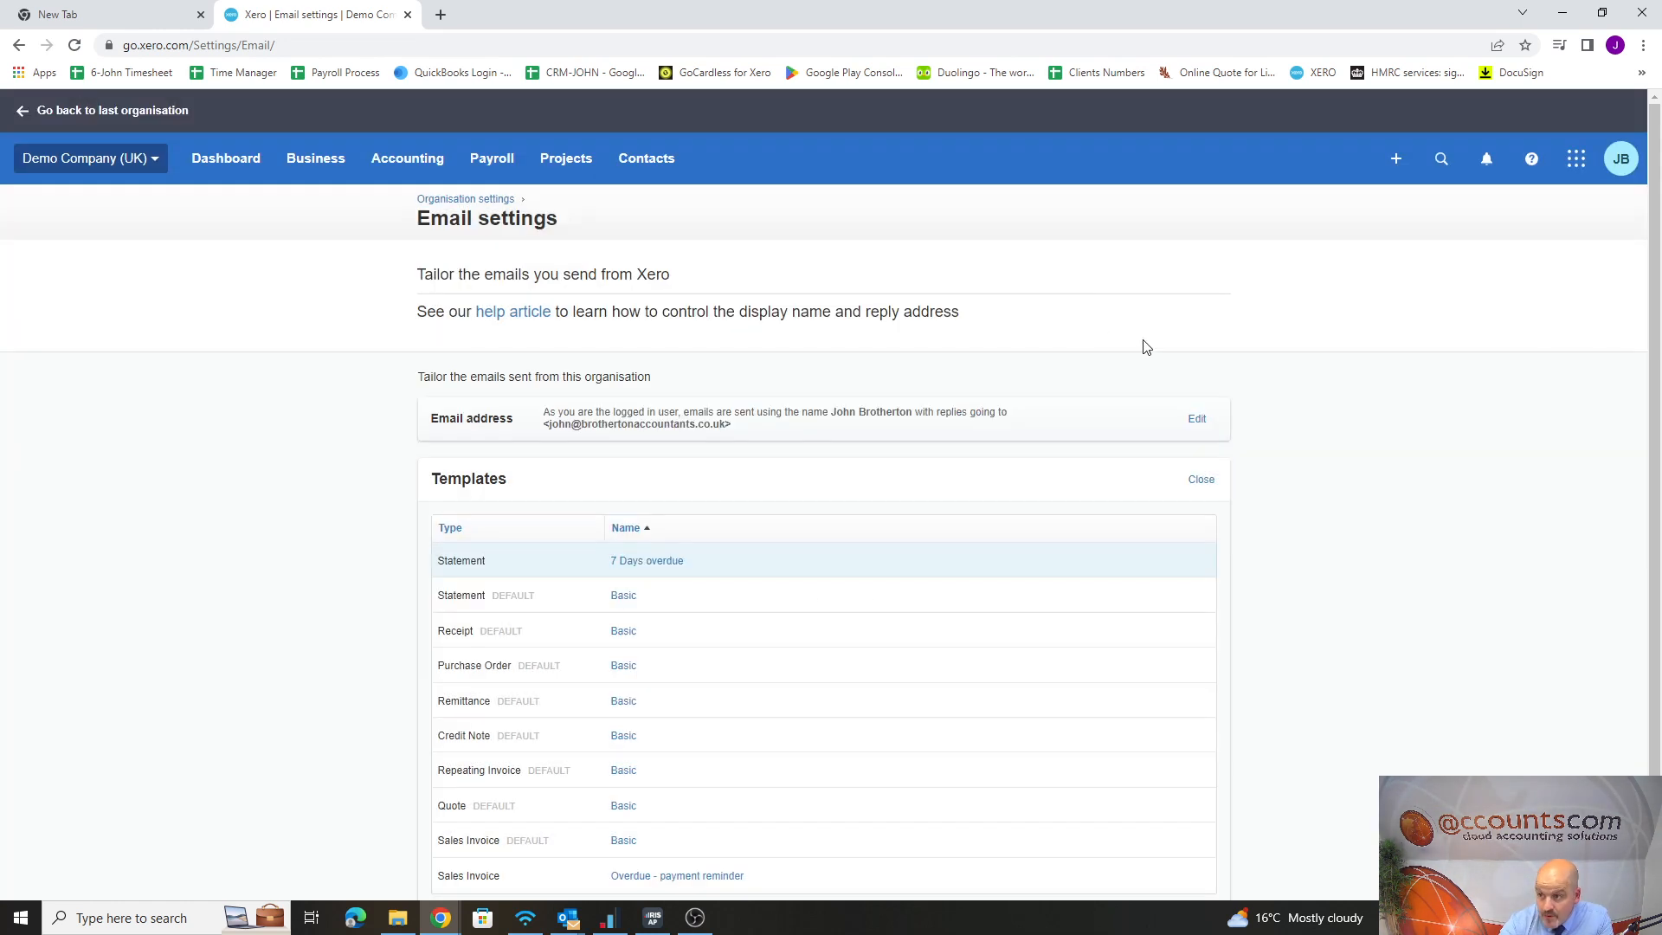
Go back through the organisation settings to the email settings and view the email template list again
click(124, 159)
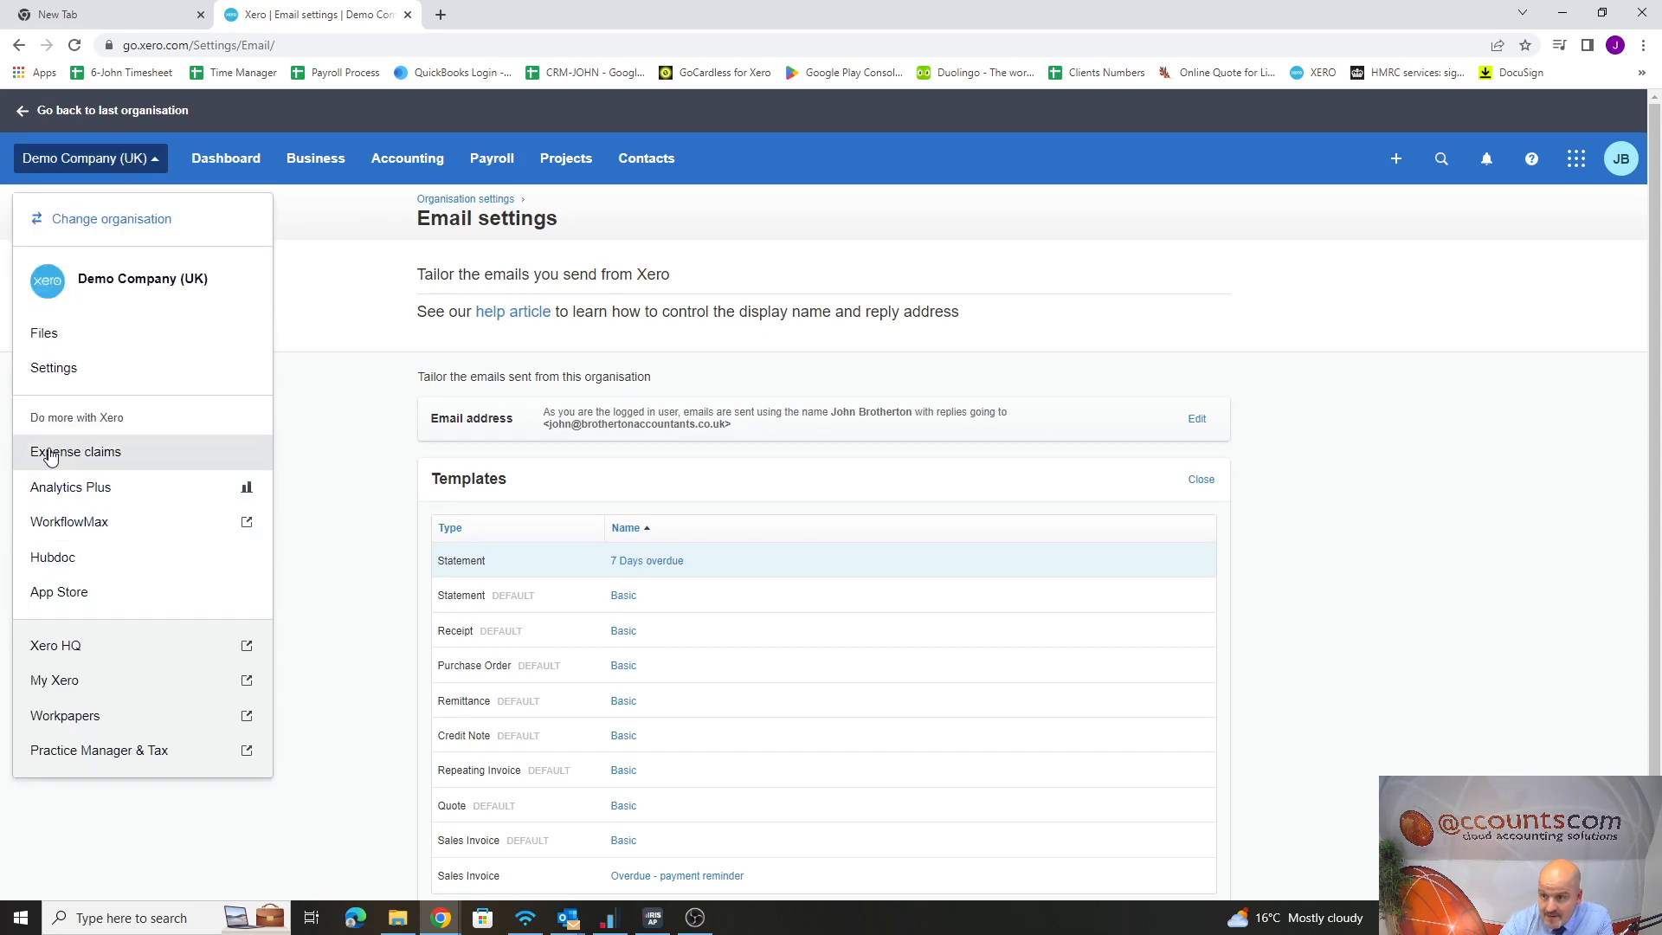
click(53, 367)
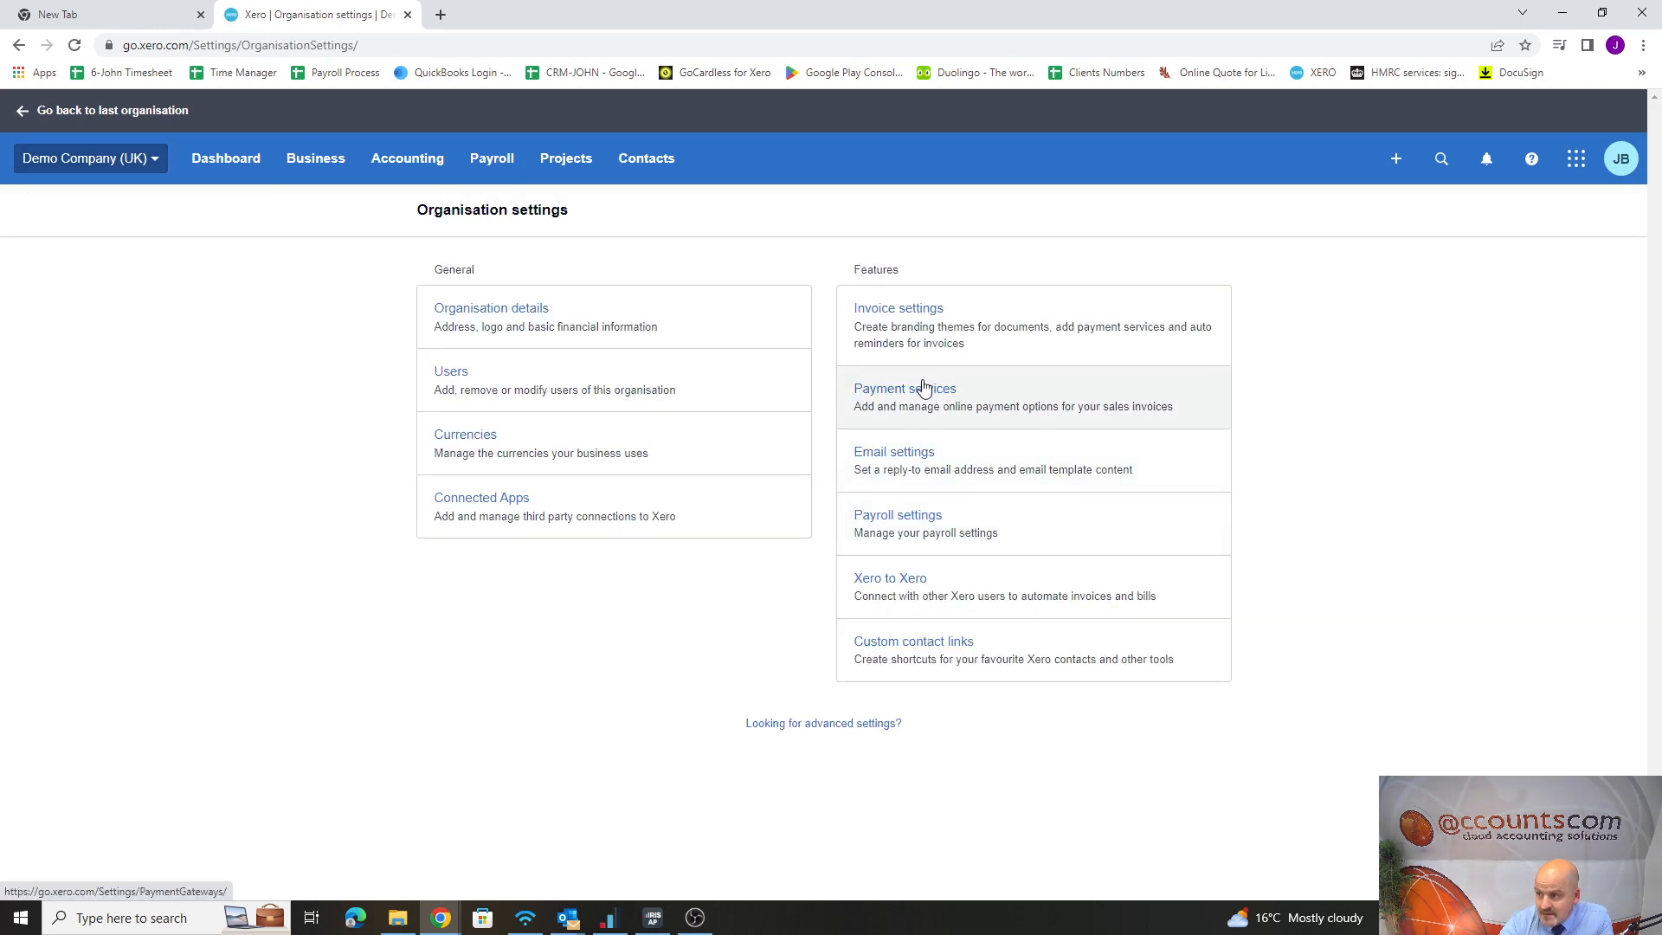
click(907, 454)
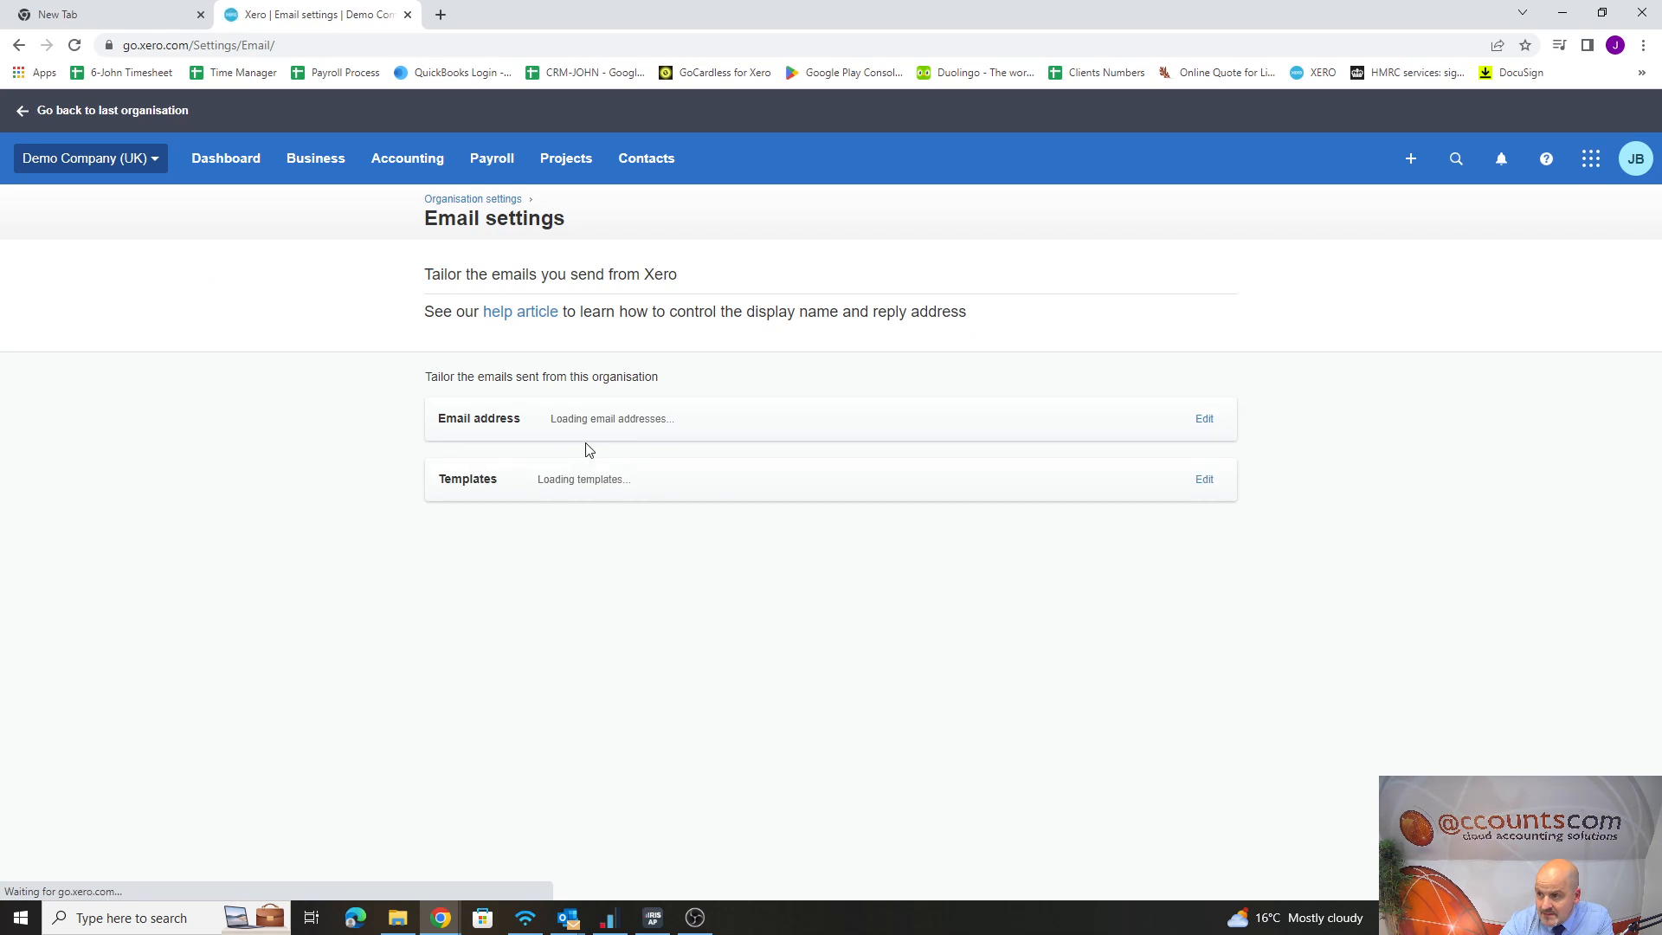
click(1198, 482)
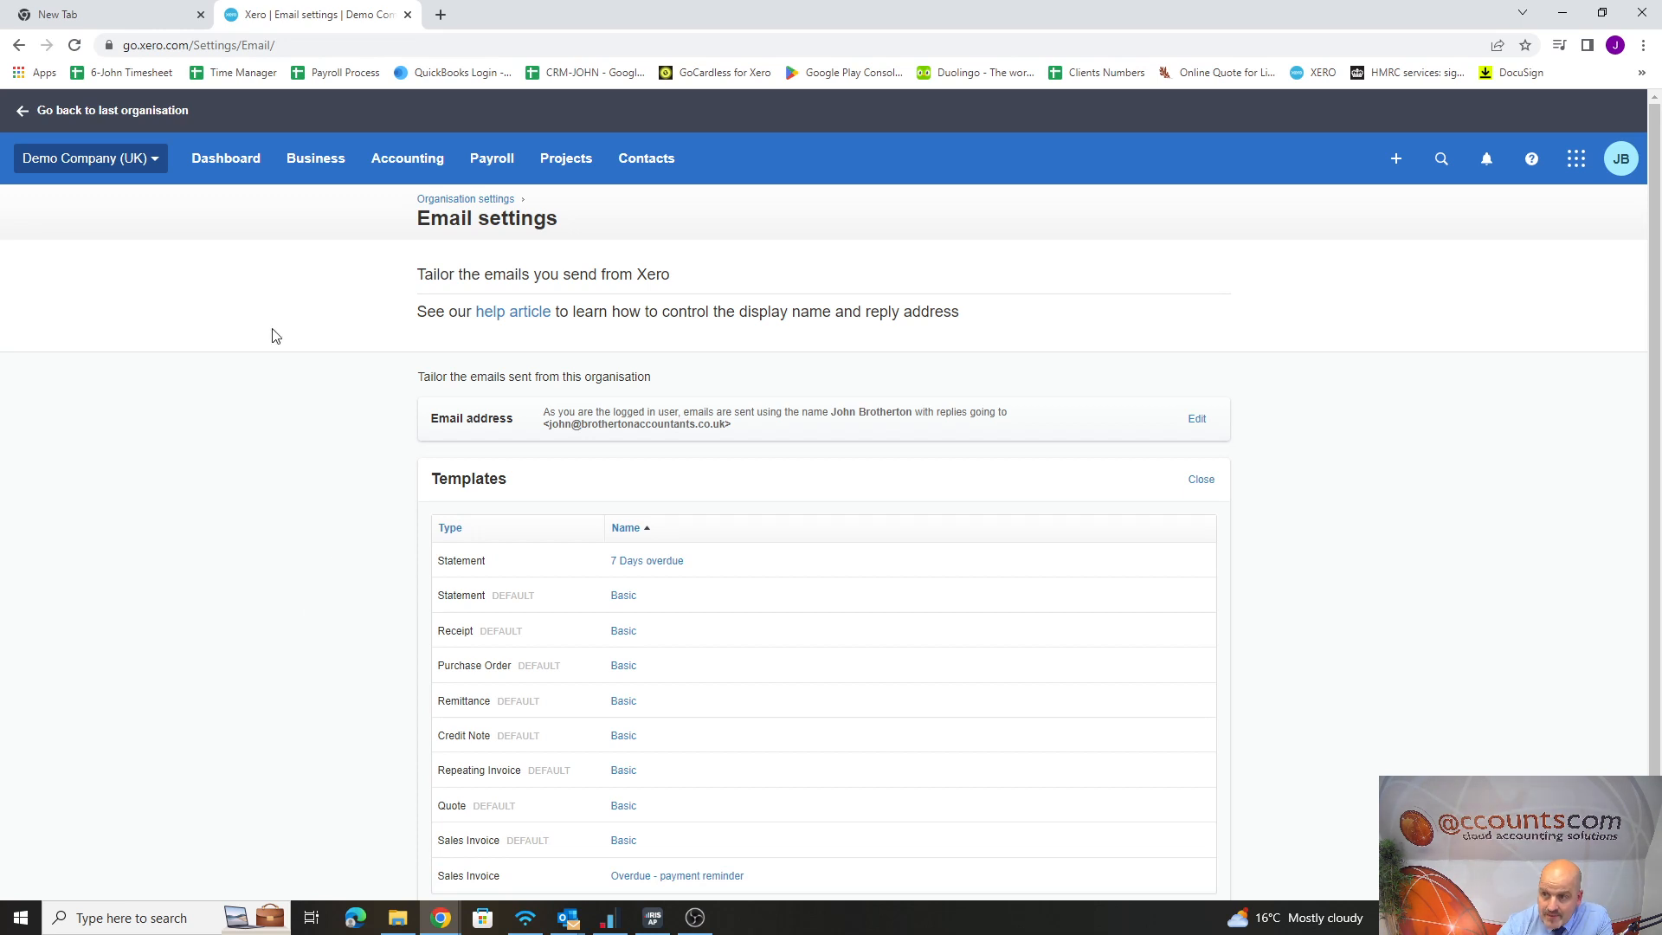
Open the customer statement for DIISR - Small Business Services from the sales overview and bring up its Send Statement form
click(315, 168)
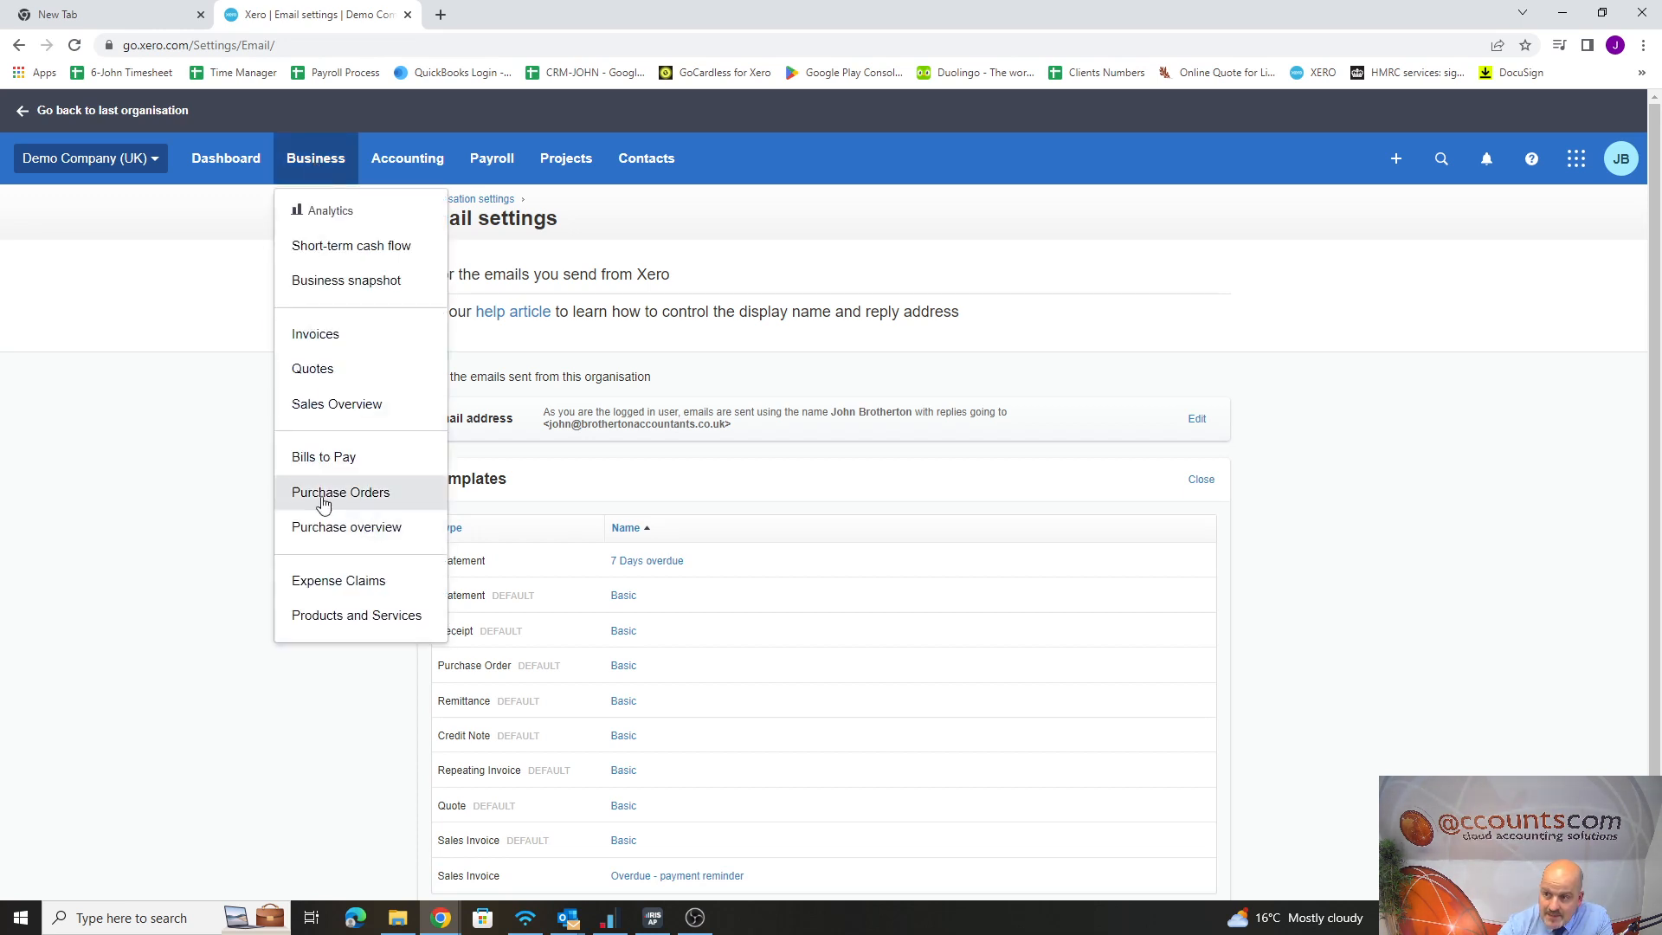
click(357, 409)
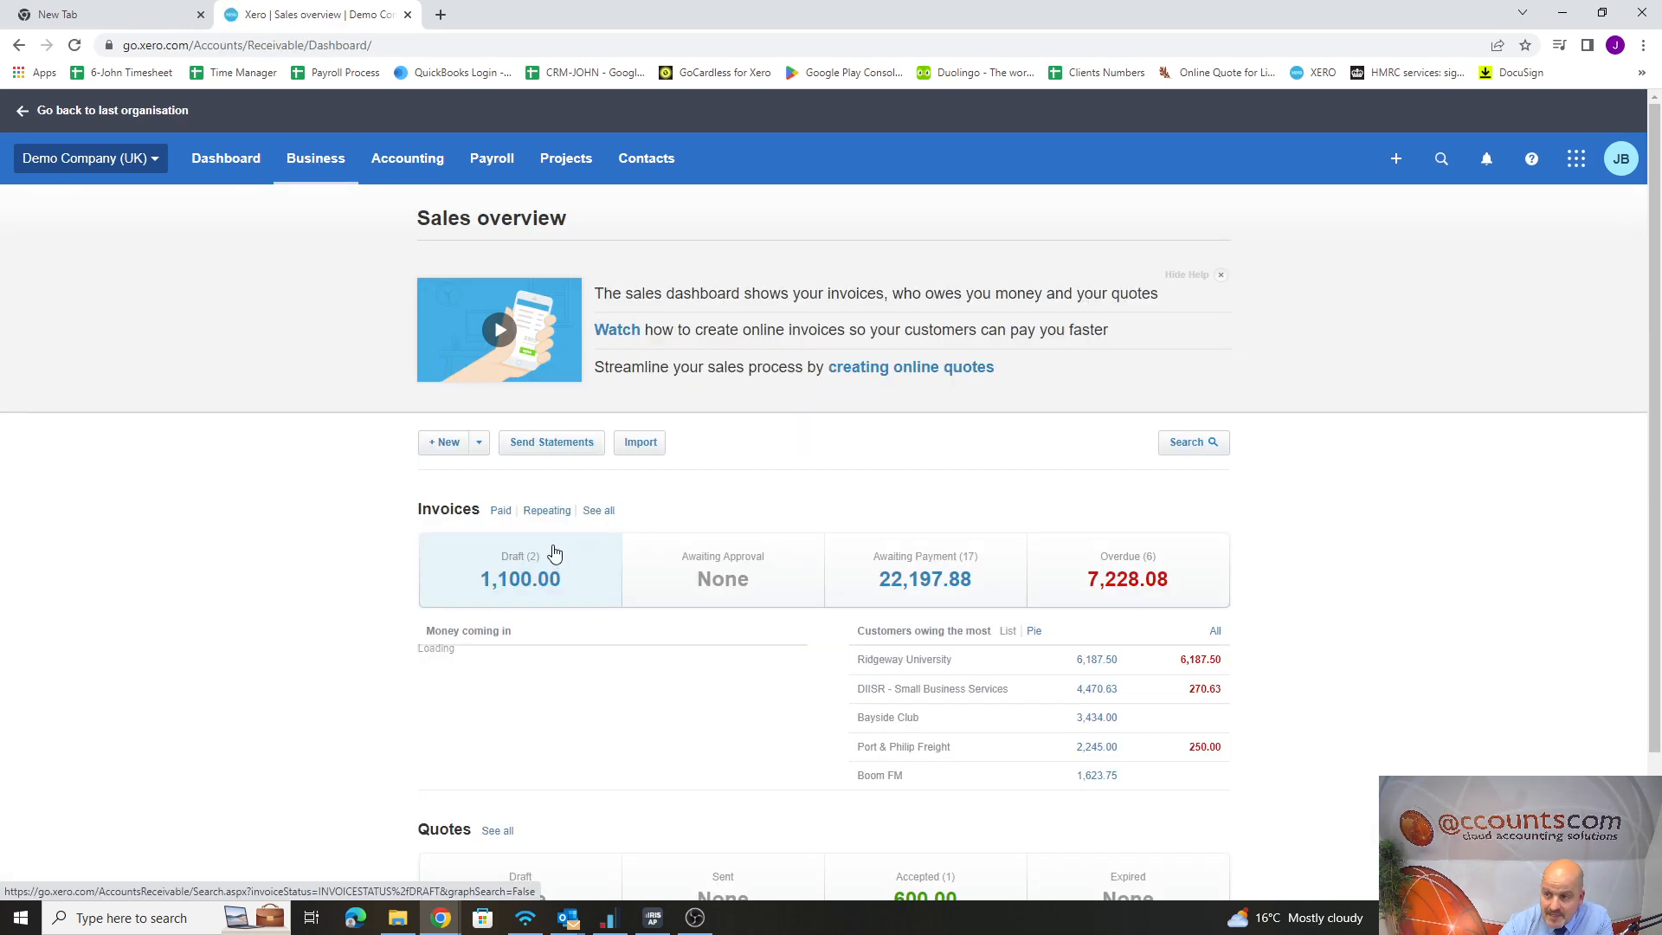
click(567, 444)
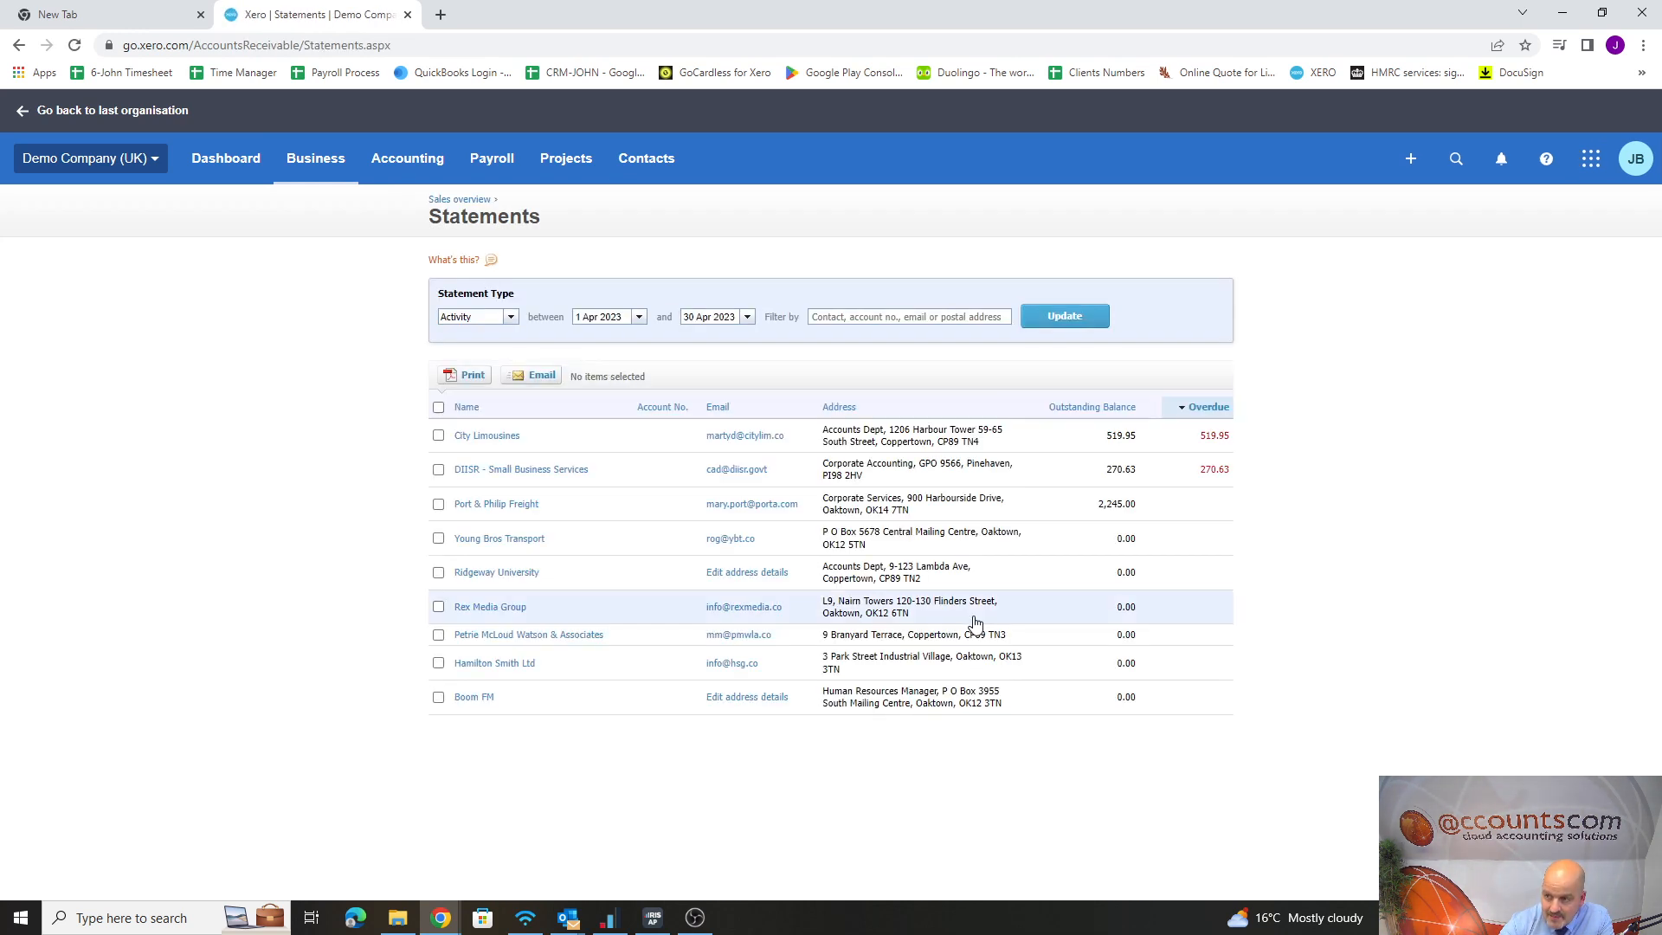
click(730, 470)
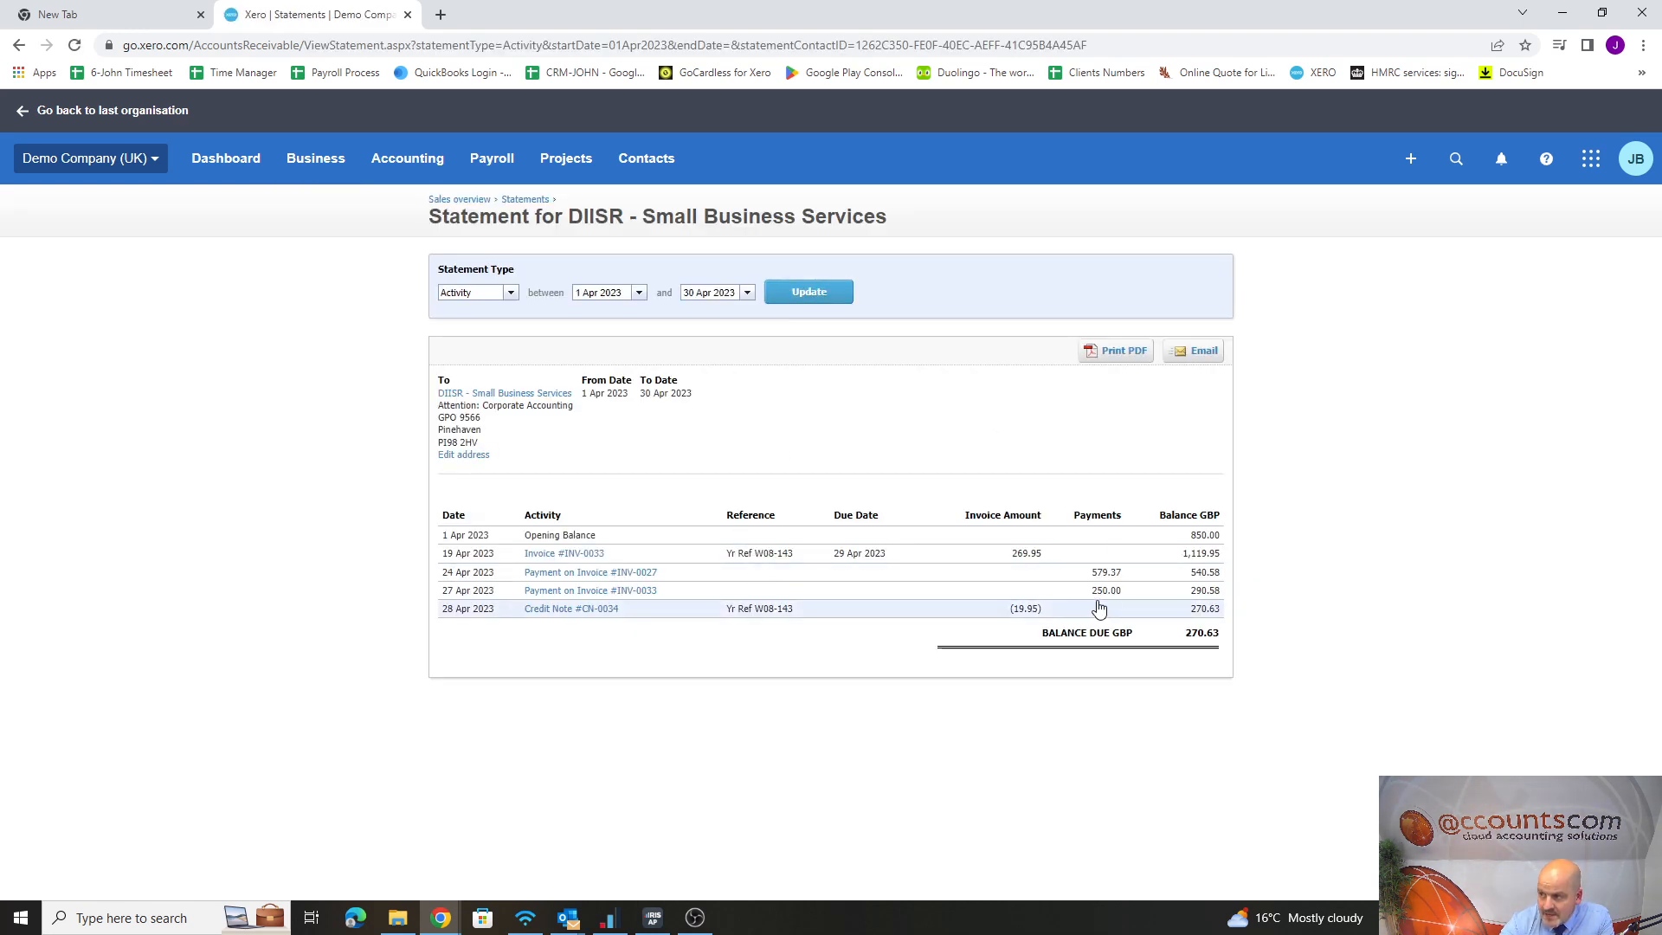
click(1203, 354)
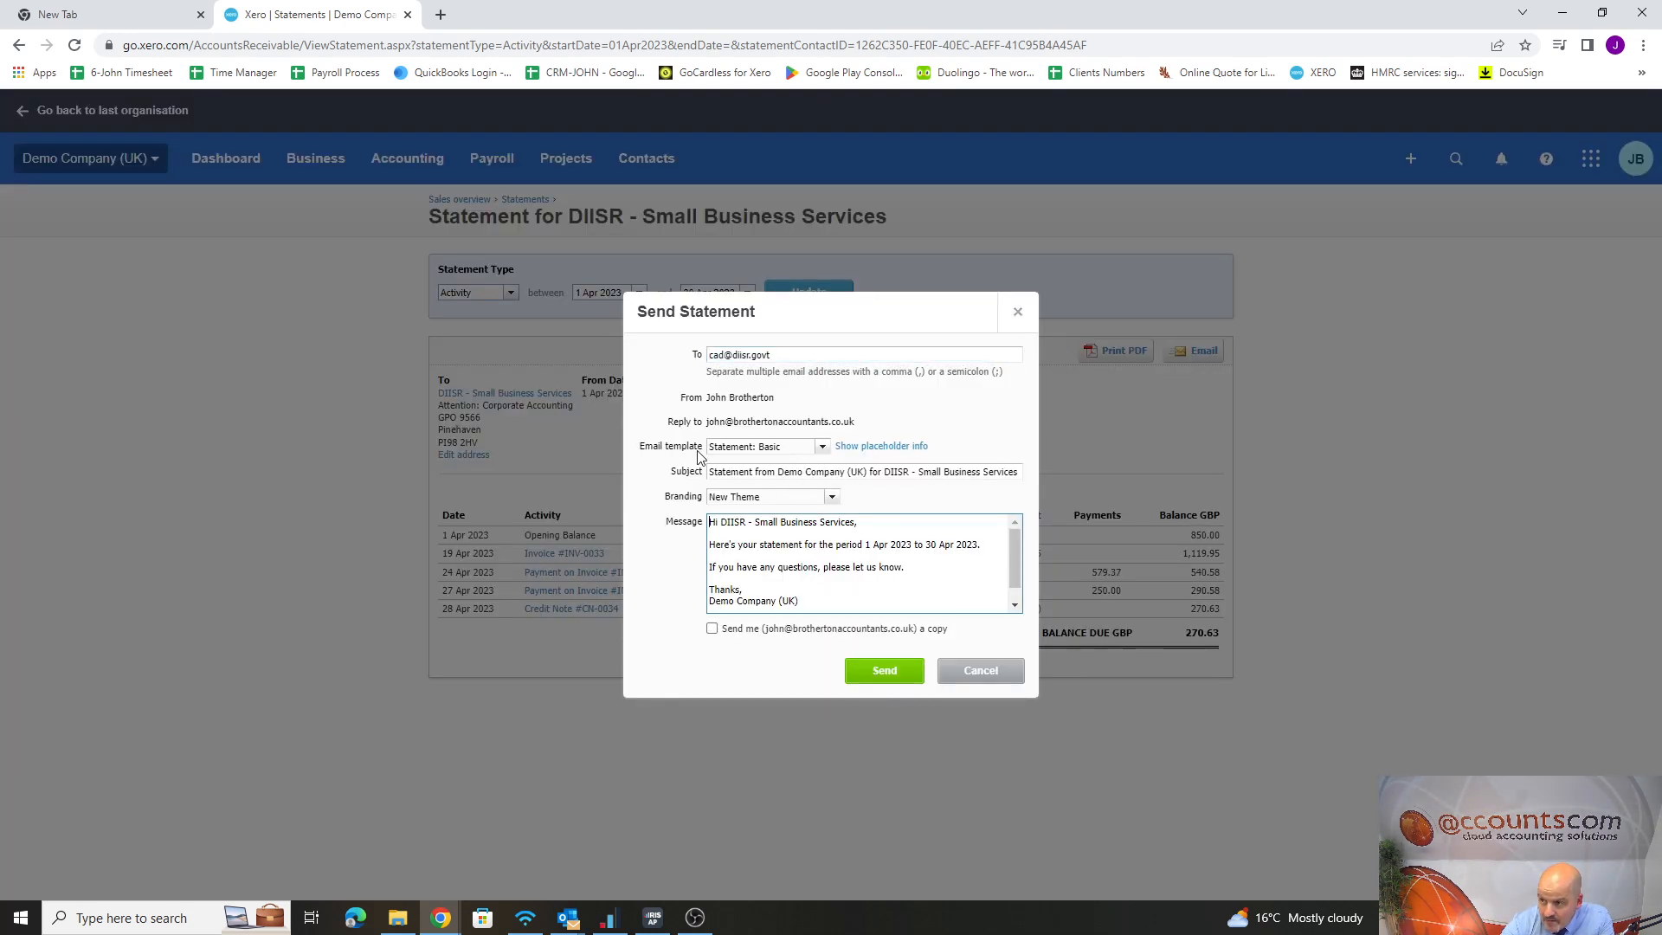
Apply the "7 Days overdue" email template in the Send Statement form, review its message, and close the form without sending
click(824, 449)
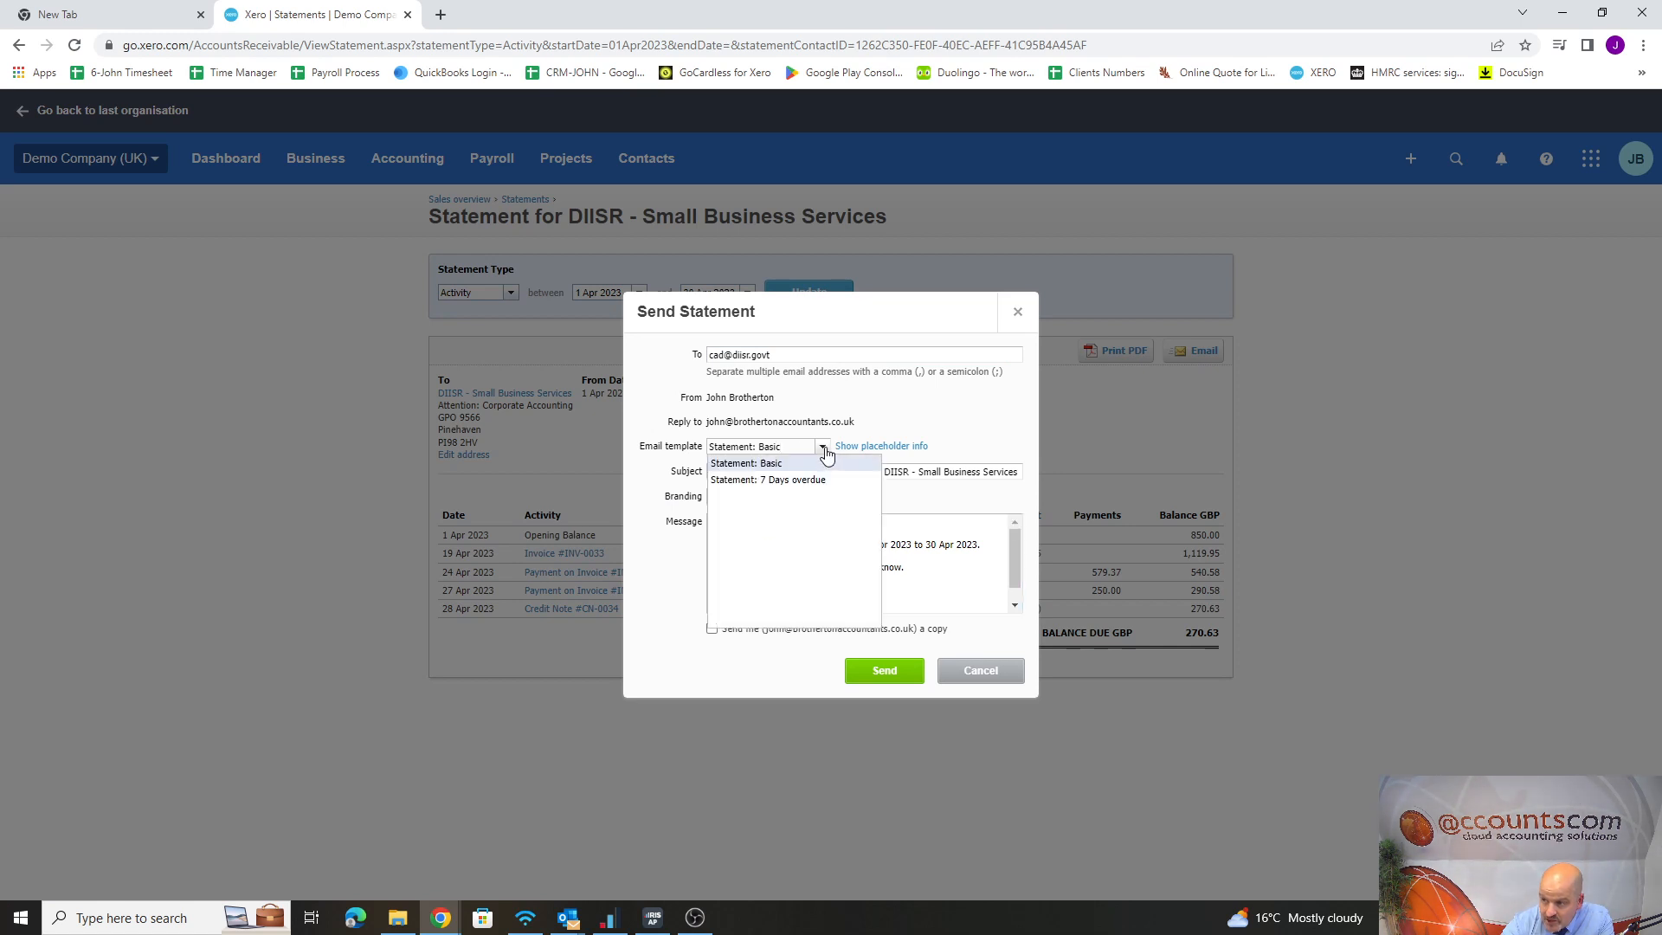
click(974, 421)
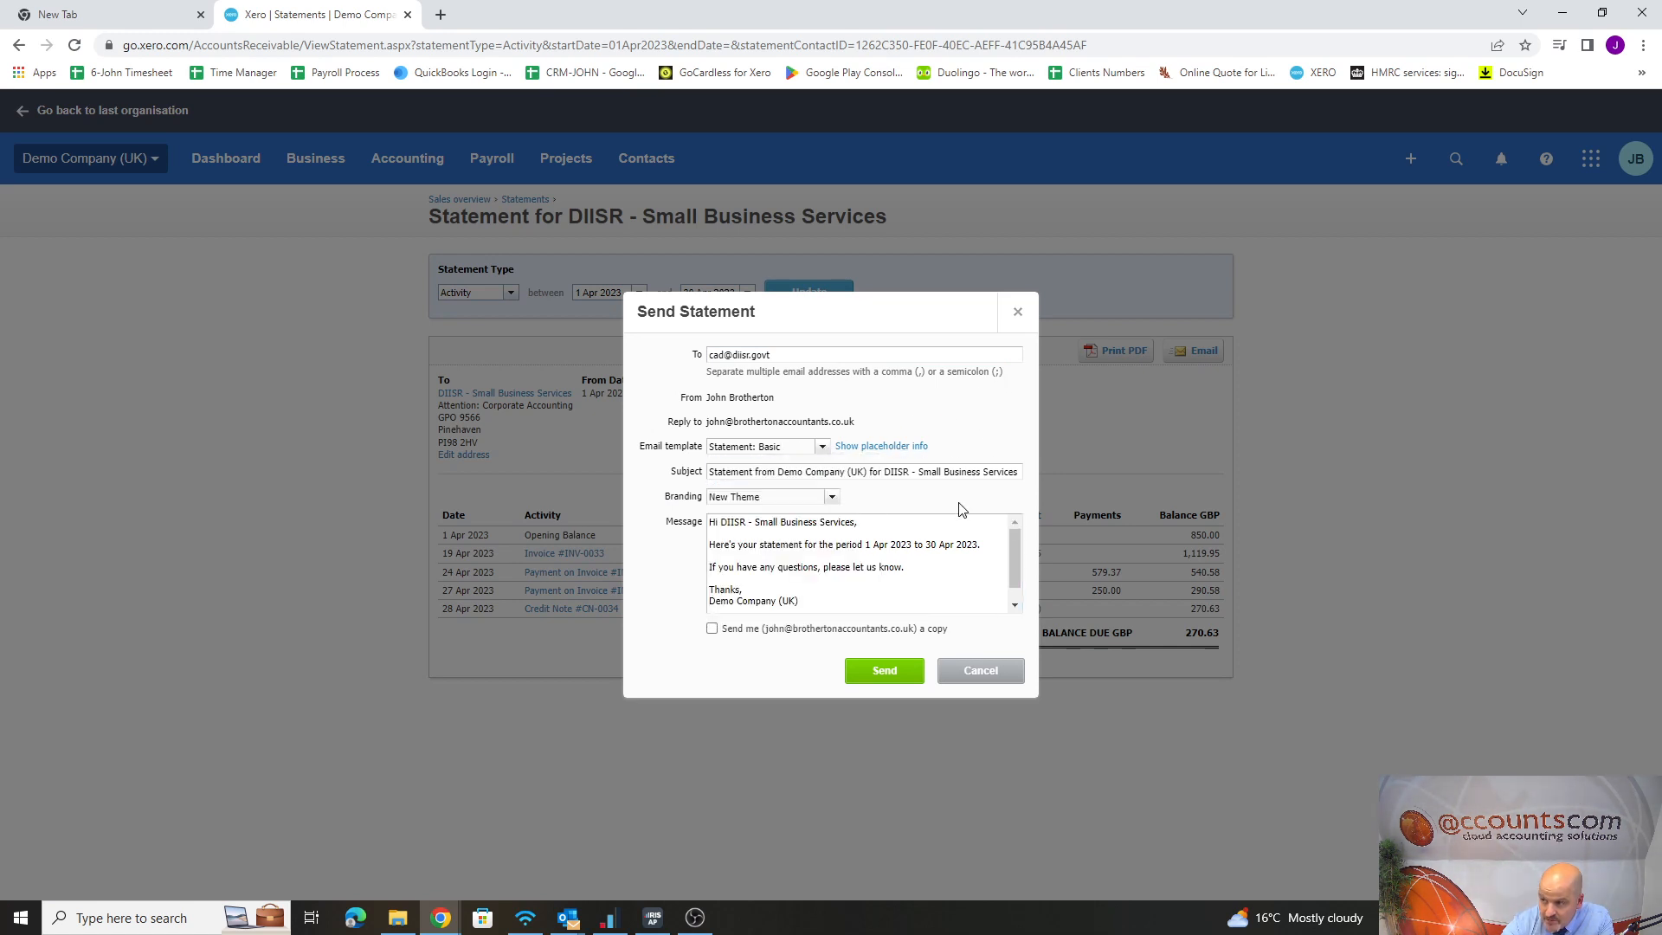
click(822, 447)
click(776, 476)
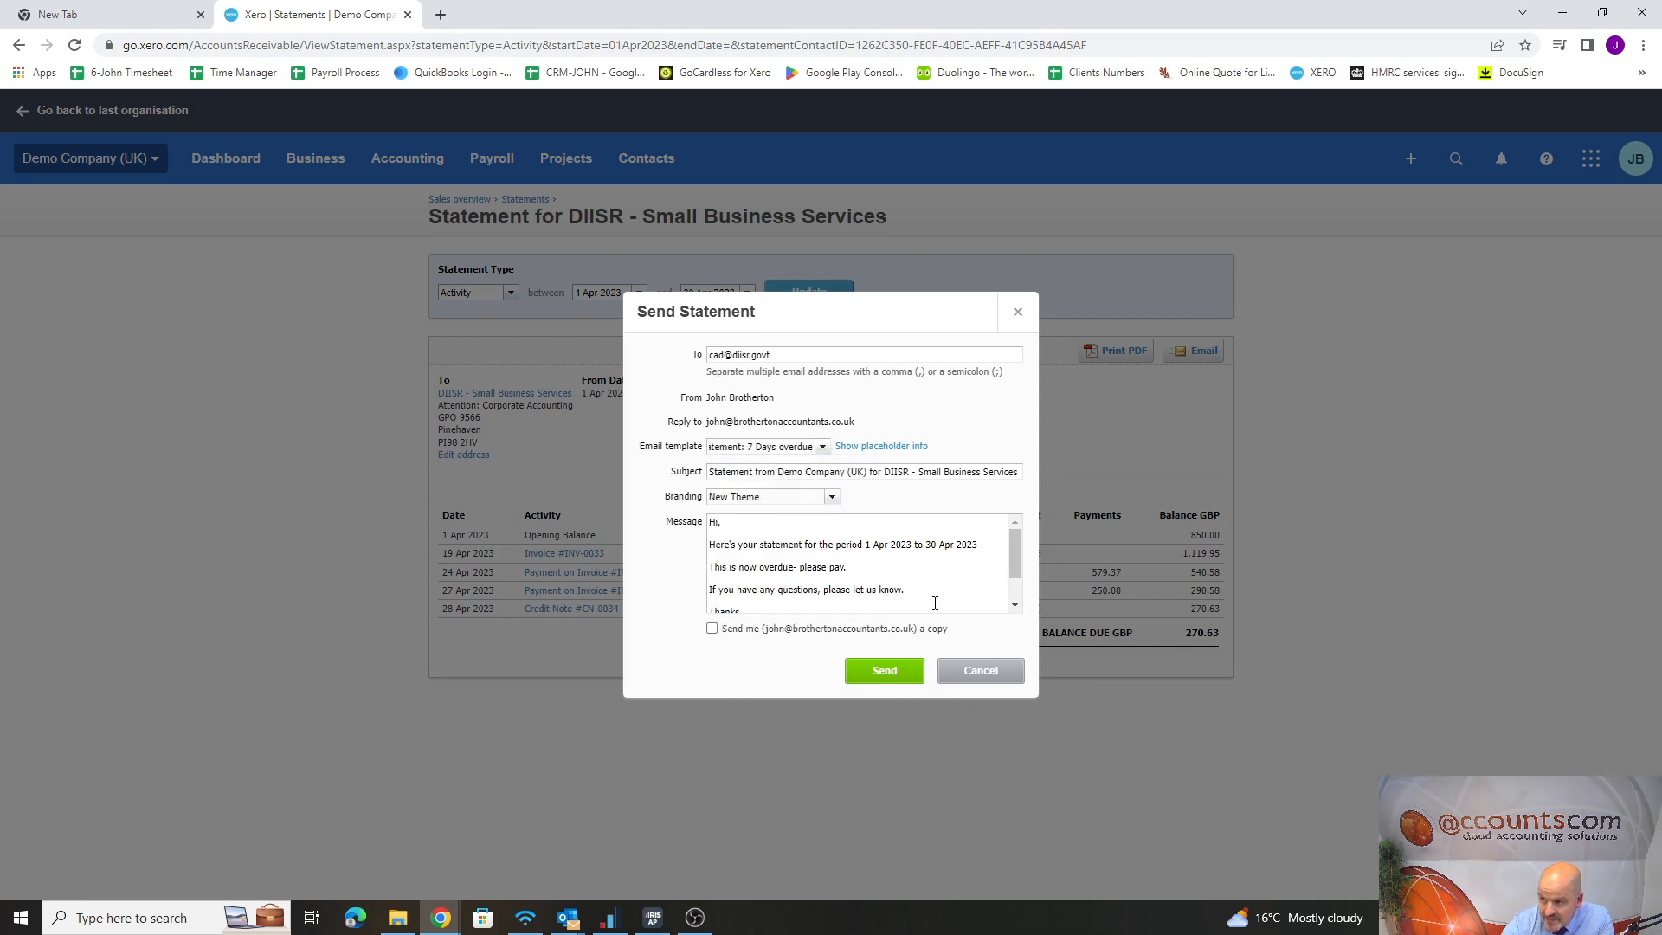
scroll(915, 573, down, 2)
scroll(916, 573, up, 2)
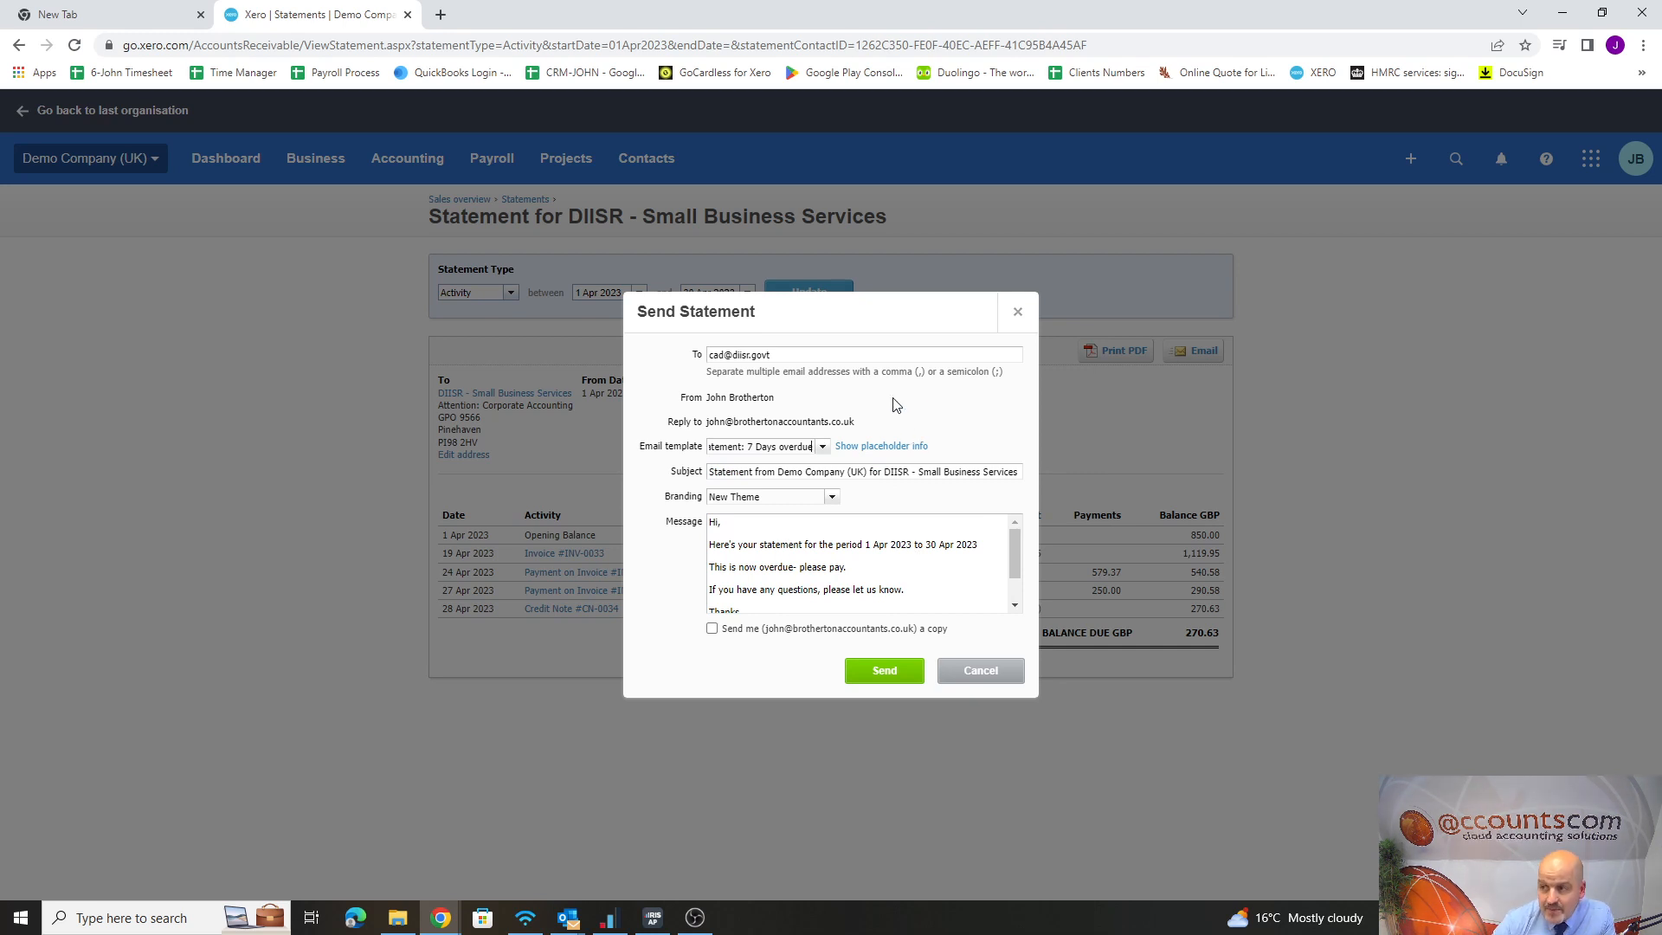
click(1019, 315)
Go through the organisation settings to the email settings and expand the email template list
click(118, 163)
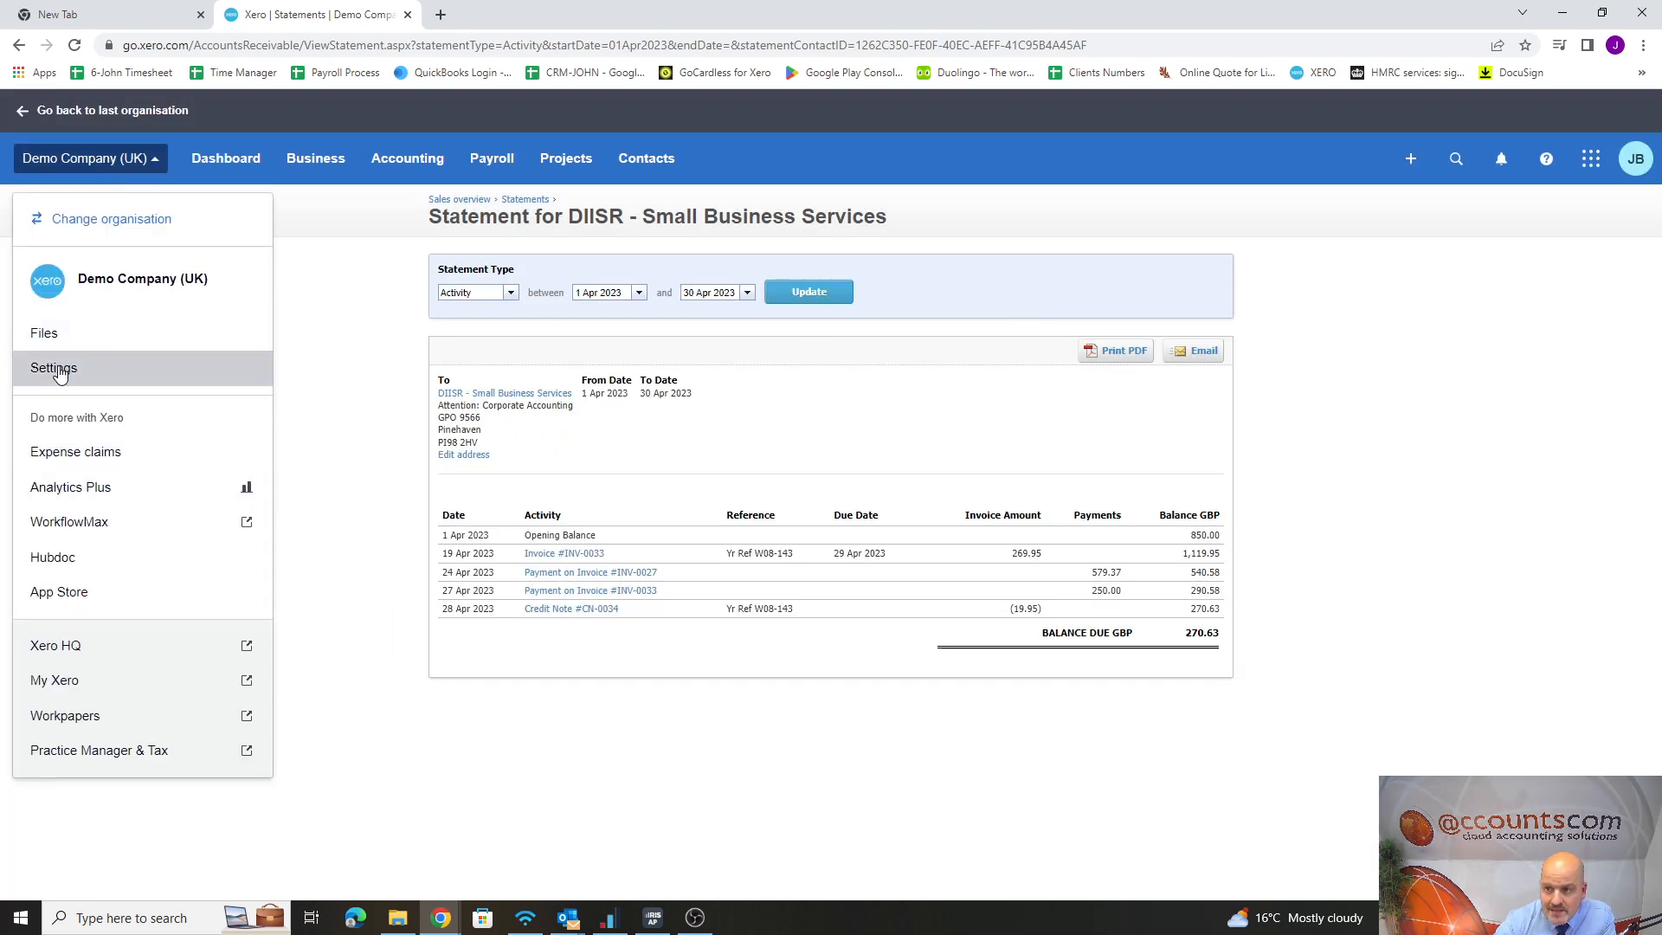
click(87, 367)
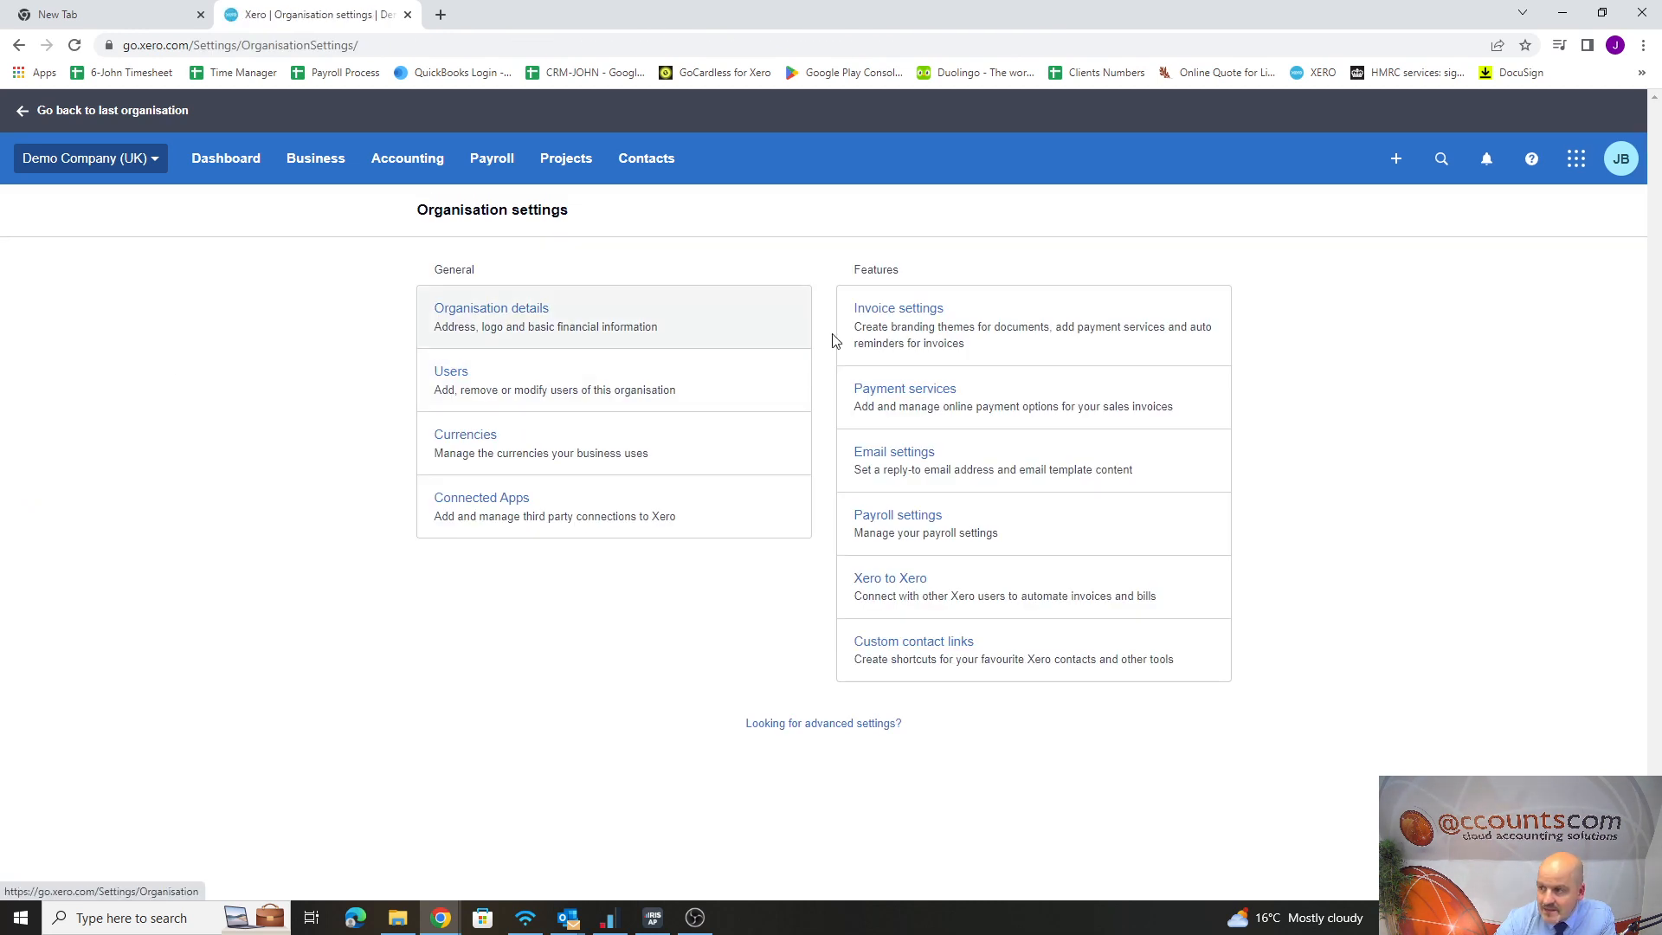
click(909, 465)
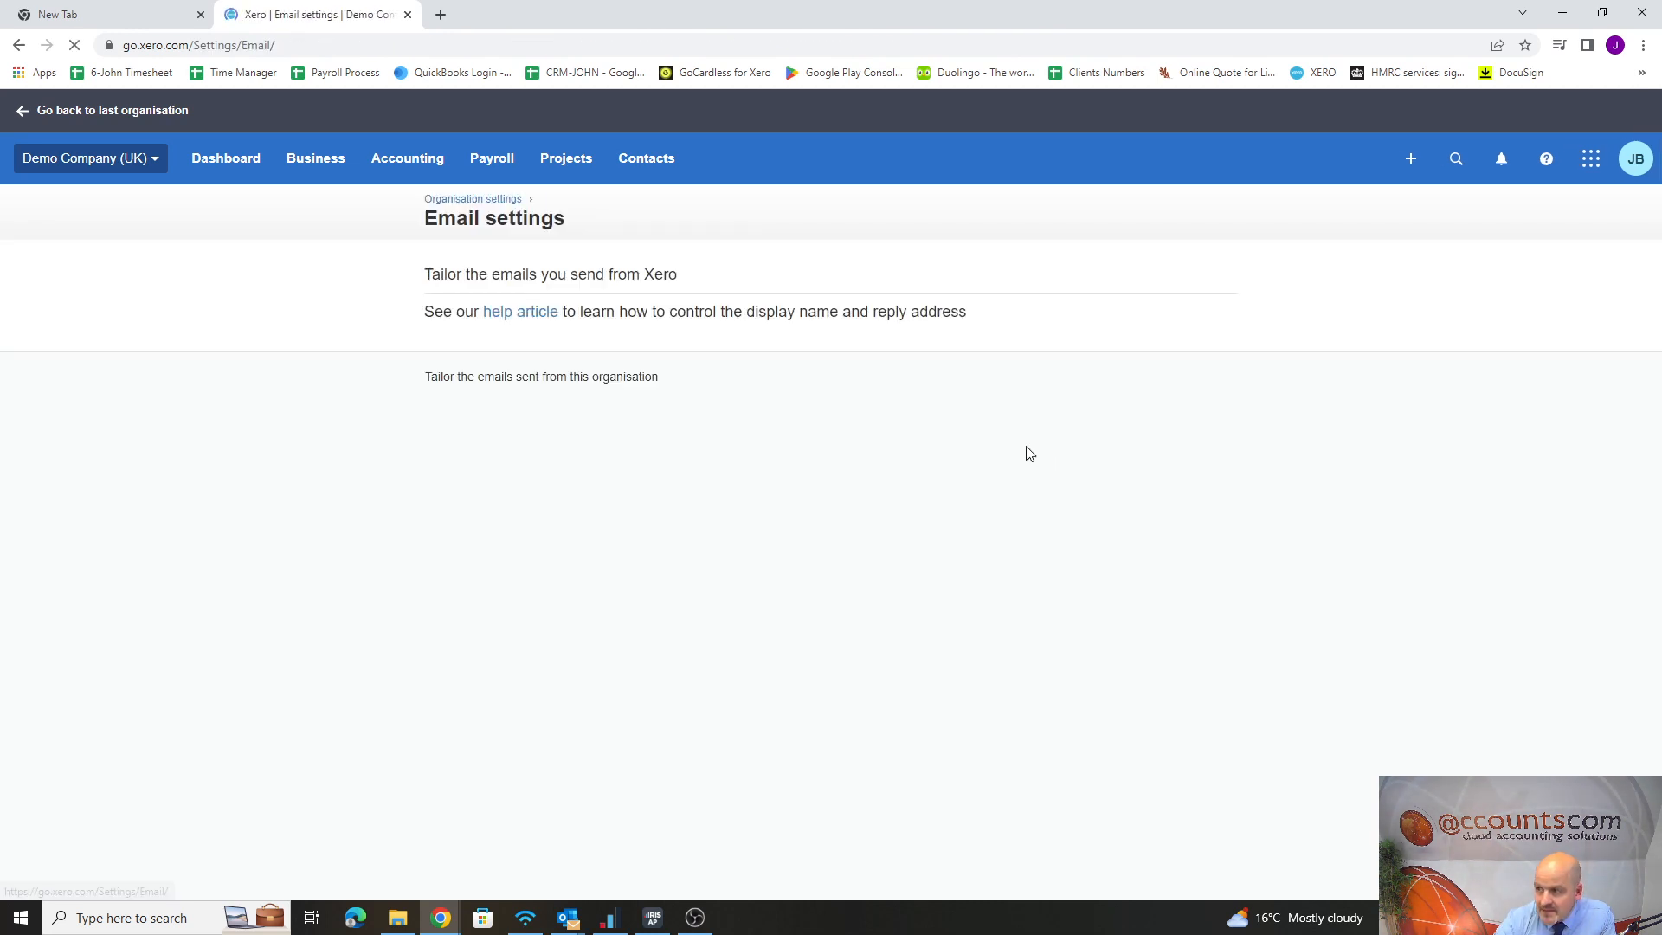
click(1217, 485)
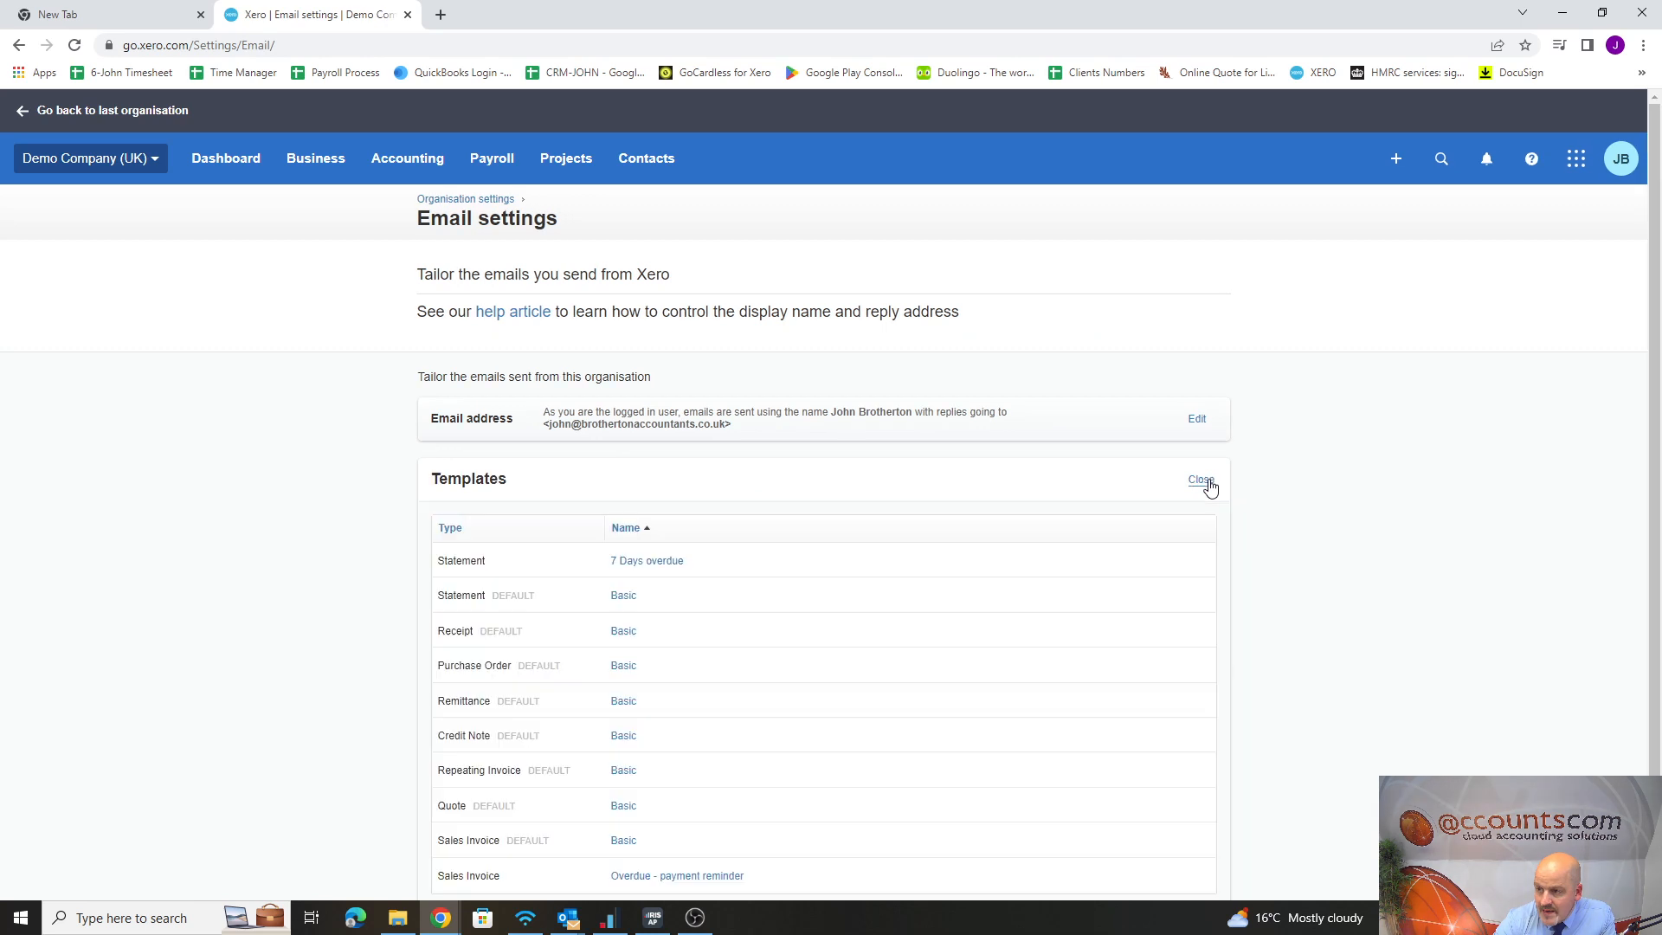
Add a new email template of type Statement named "14 Days overdue"
scroll(927, 664, down, 2)
click(507, 805)
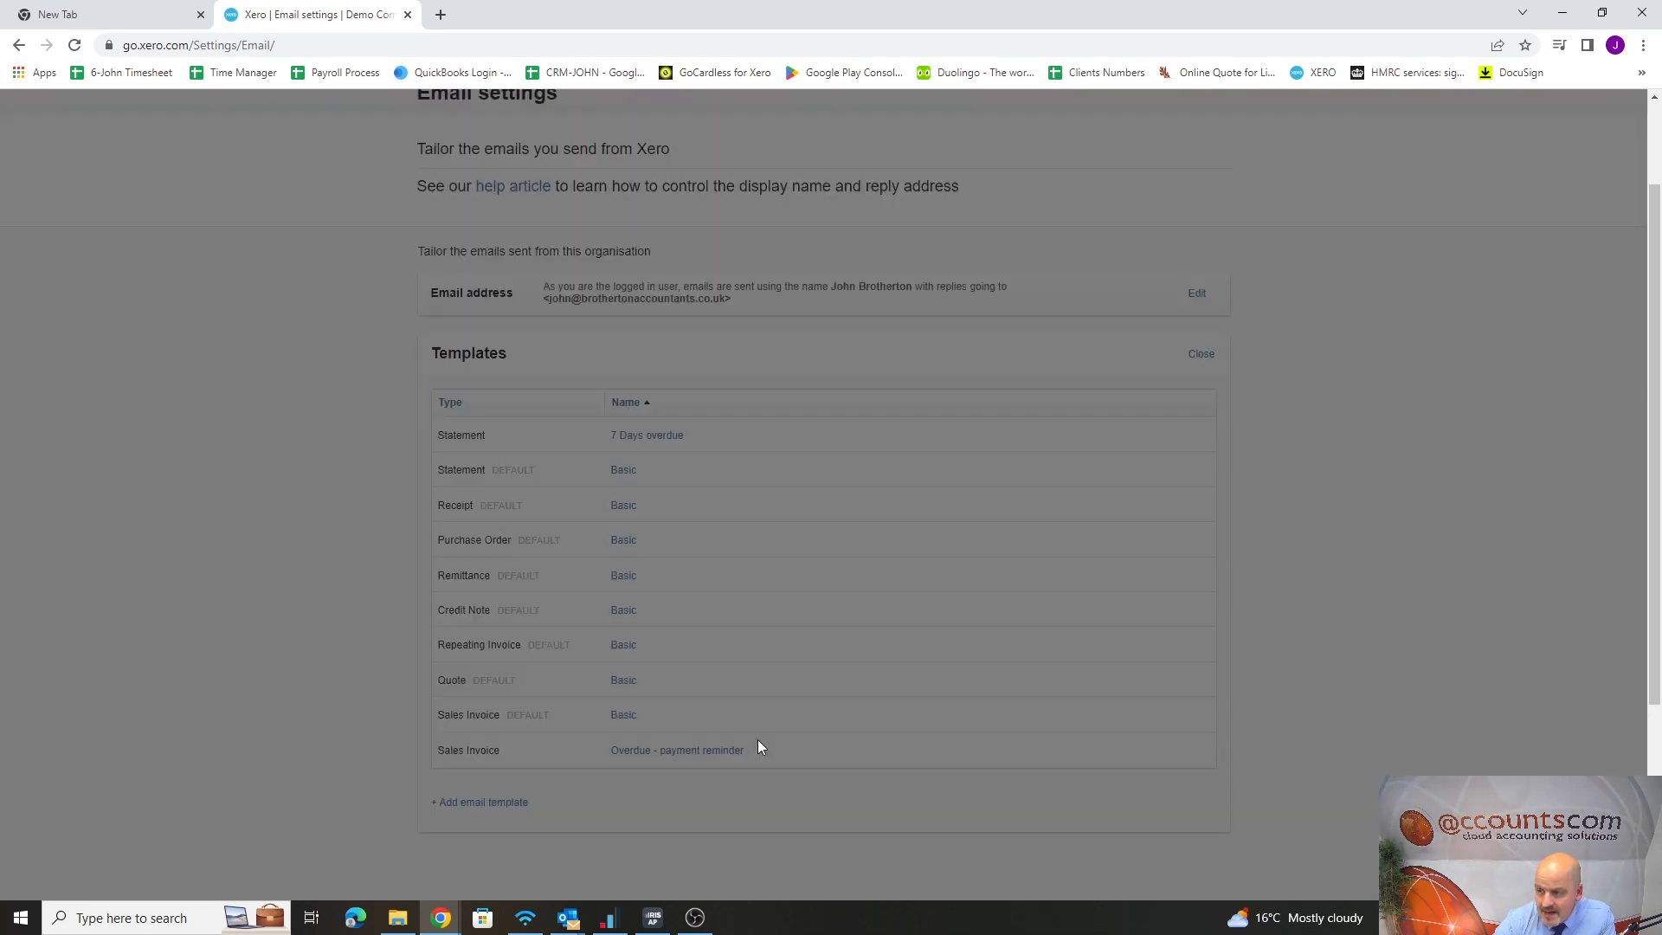
click(703, 350)
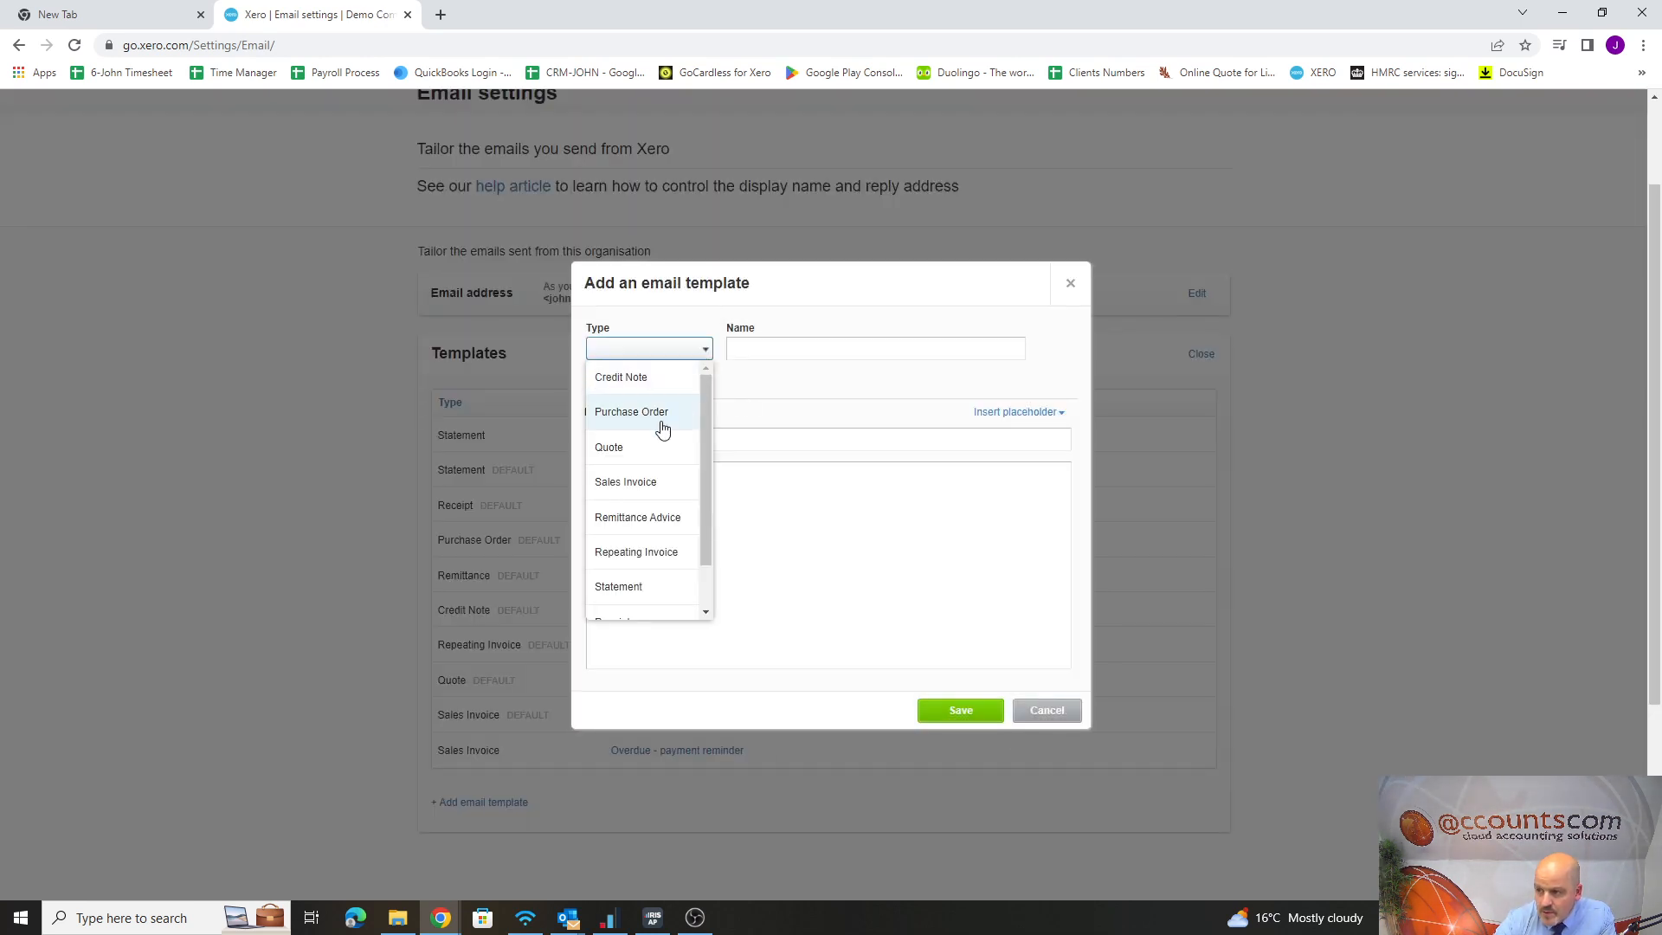
scroll(639, 422, down, 1)
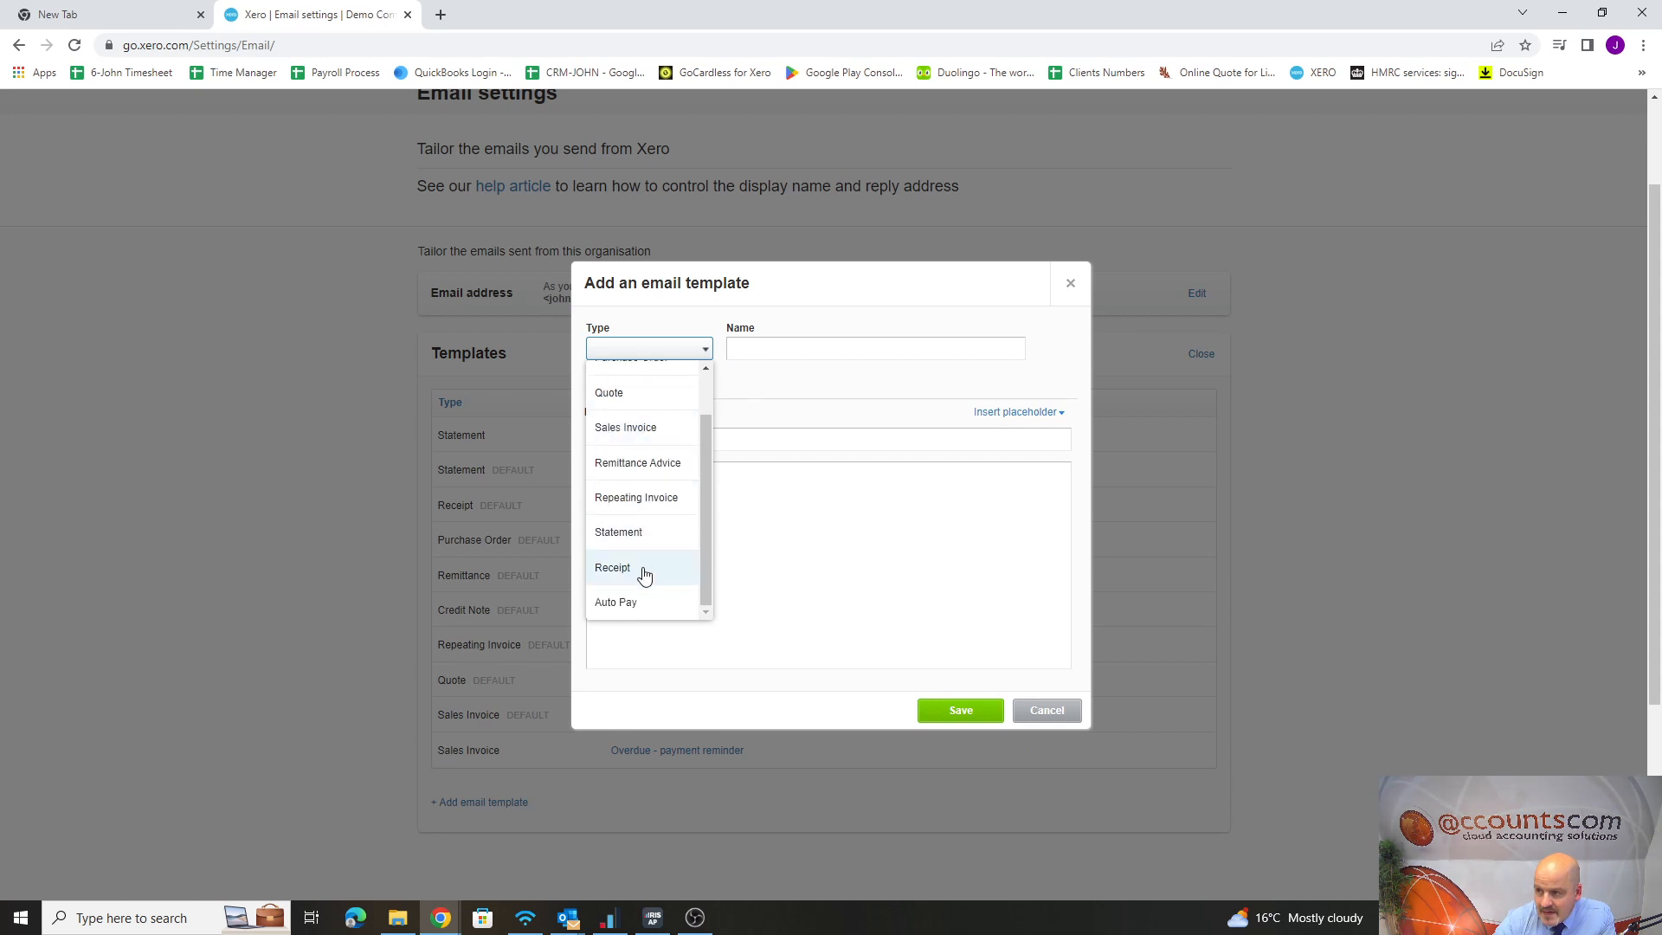
scroll(656, 485, up, 1)
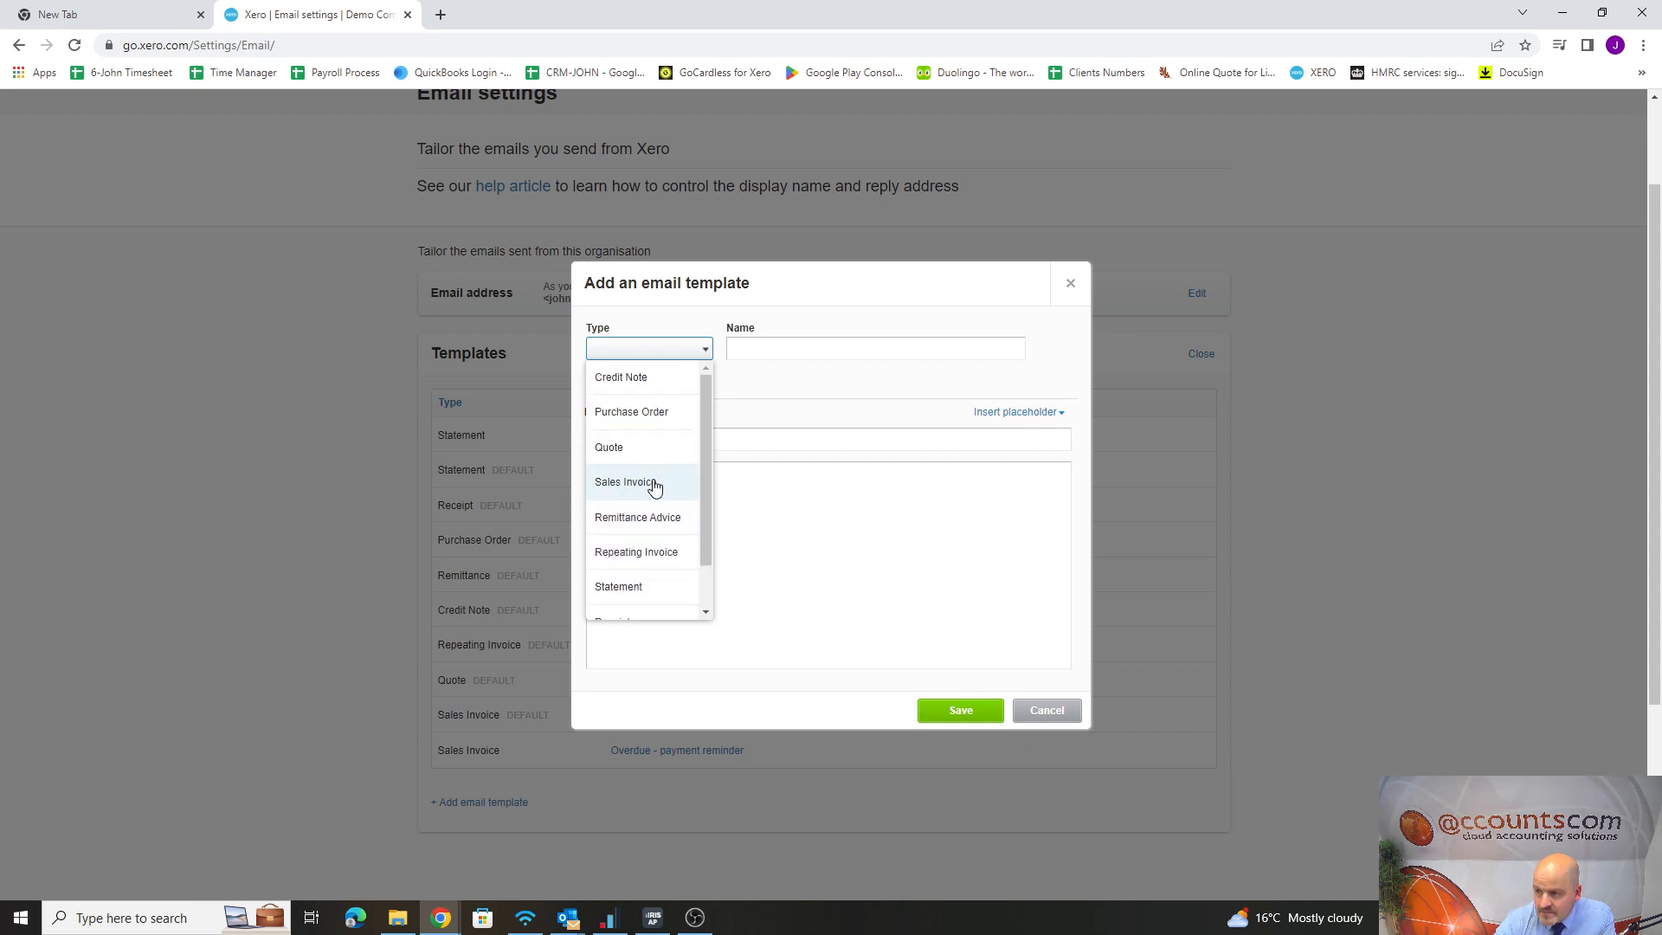
click(631, 586)
click(755, 346)
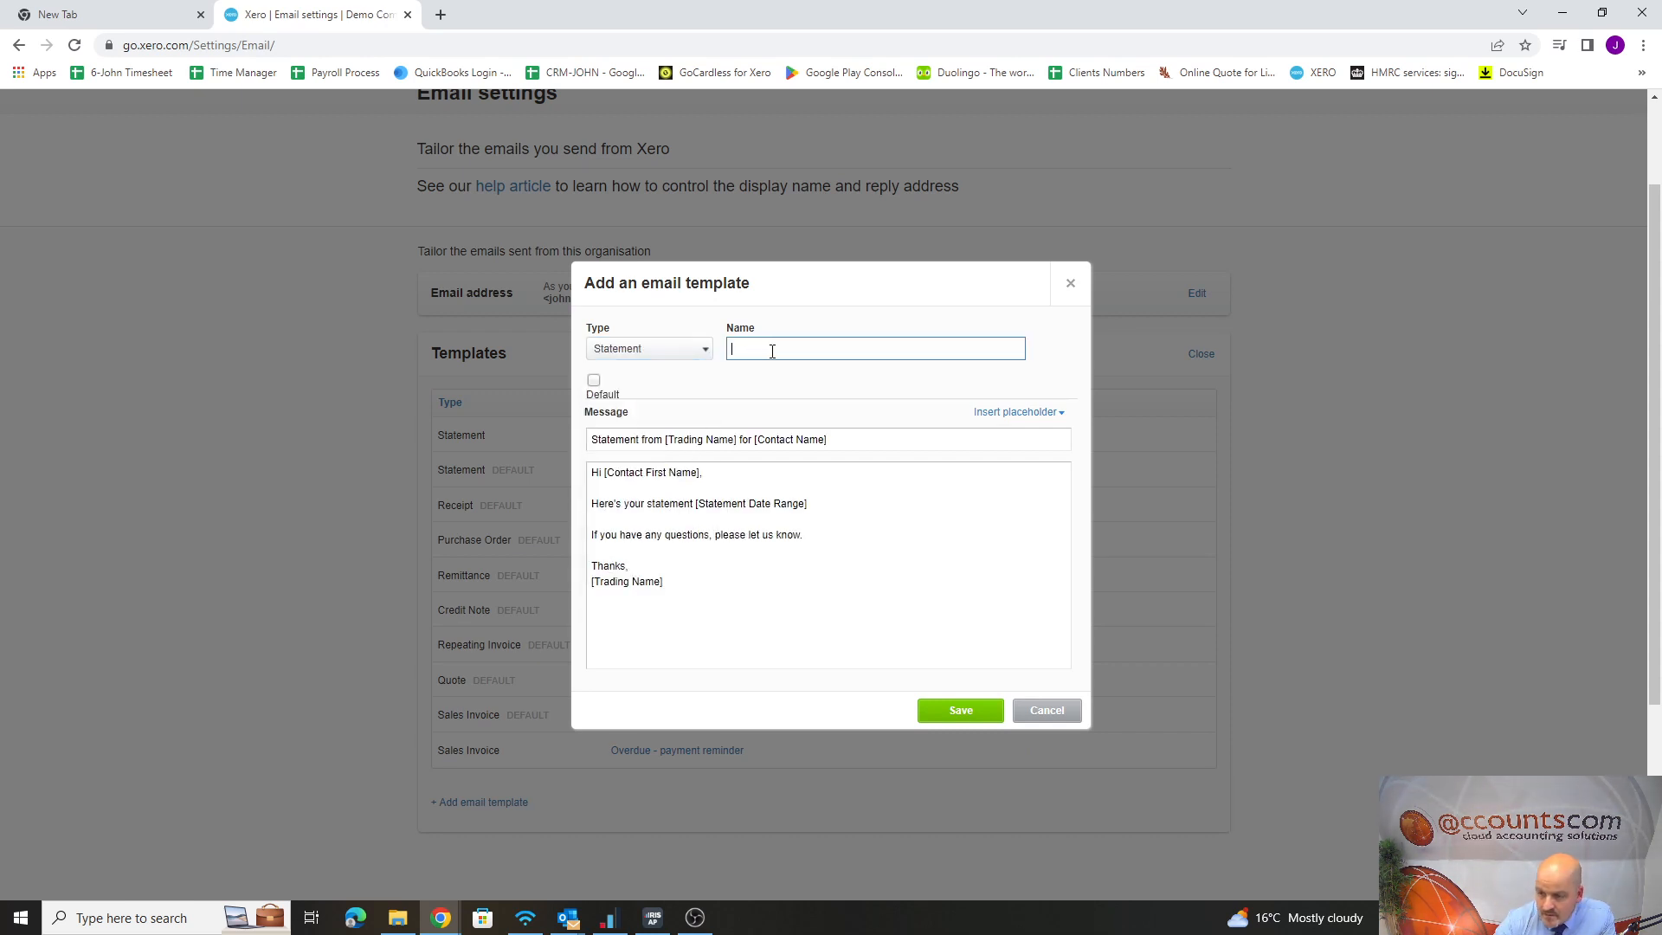
text(14 Days over)
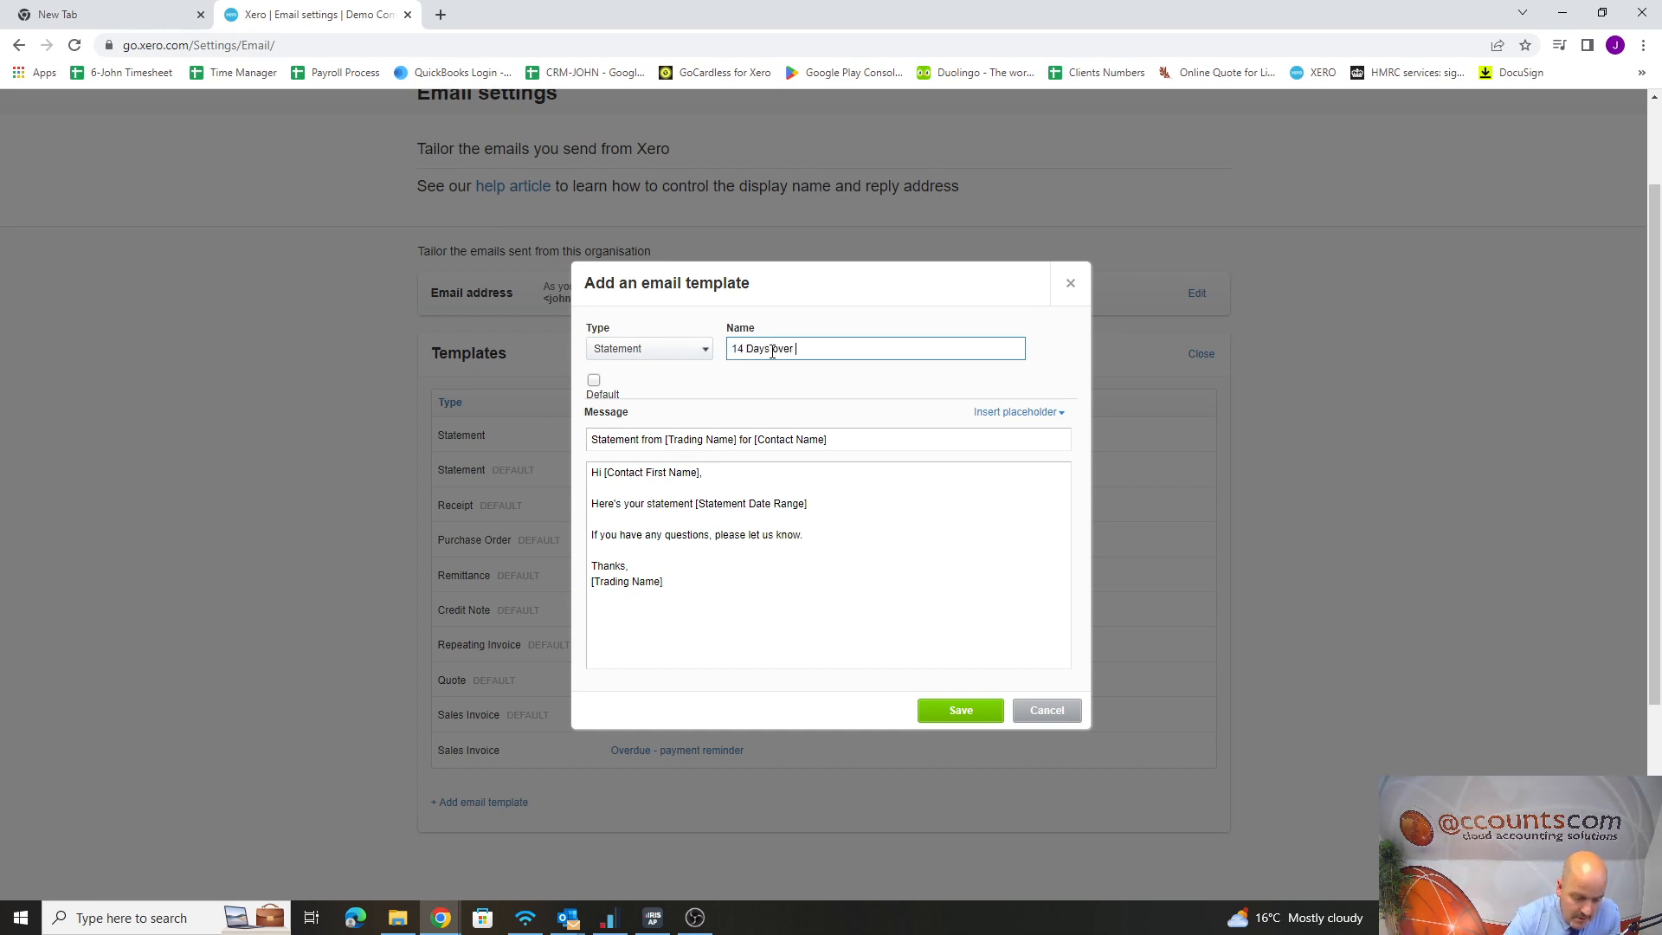
text(due)
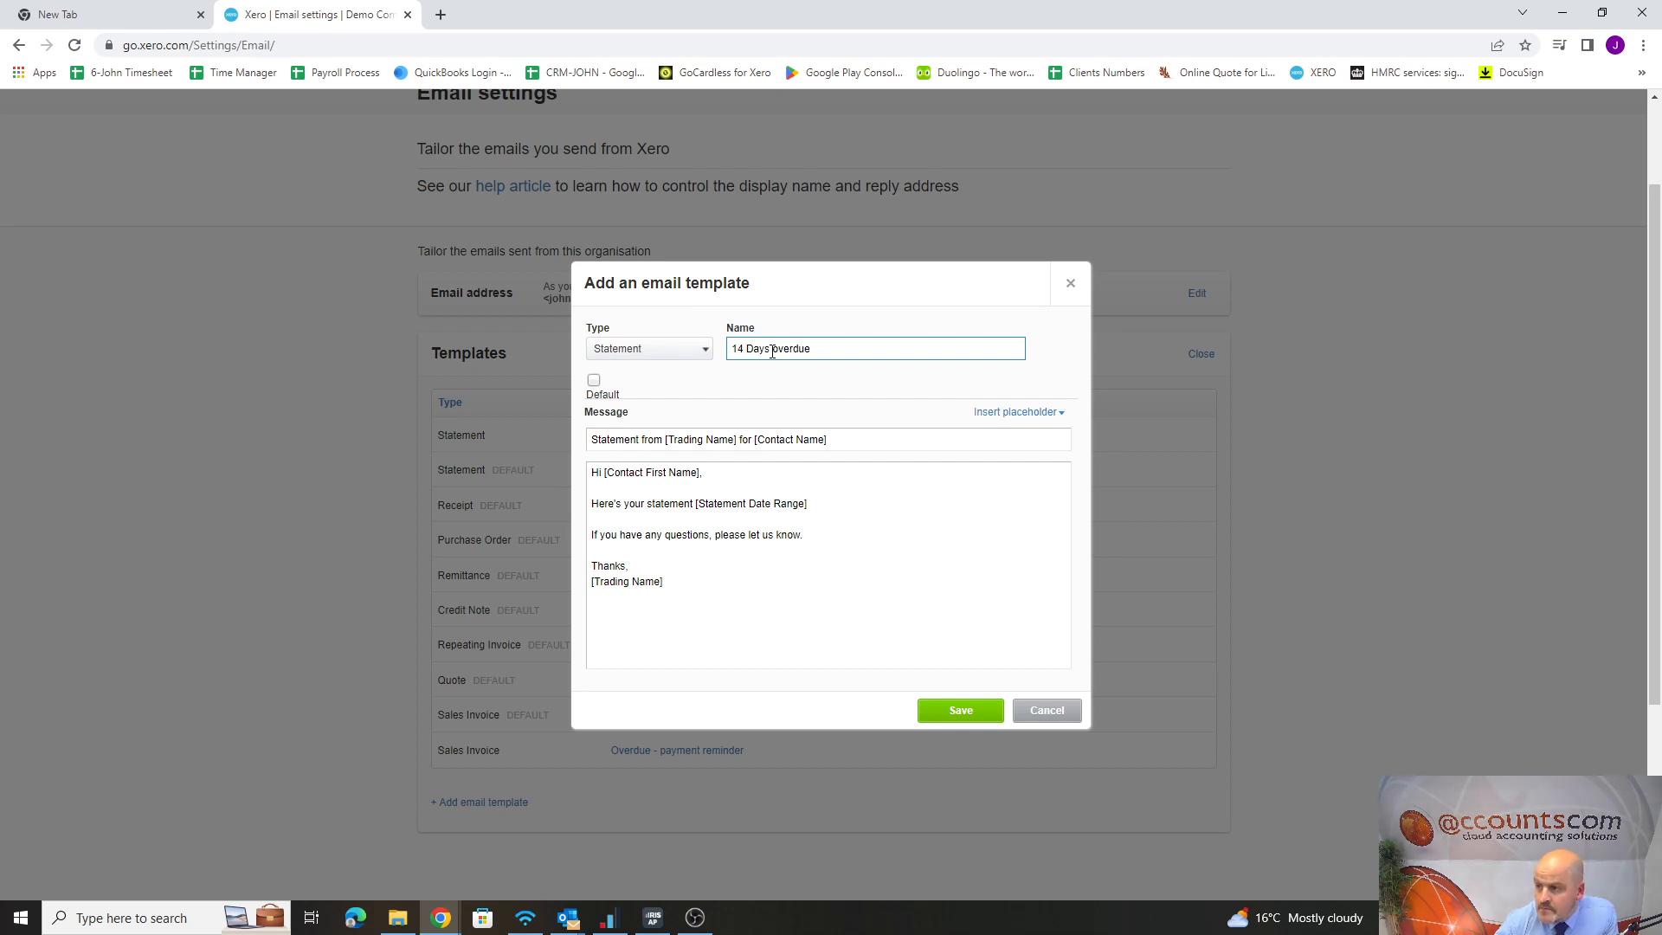
Insert the line "This is now 14 days overdue." below the statement date range line in the message and save the template
click(832, 503)
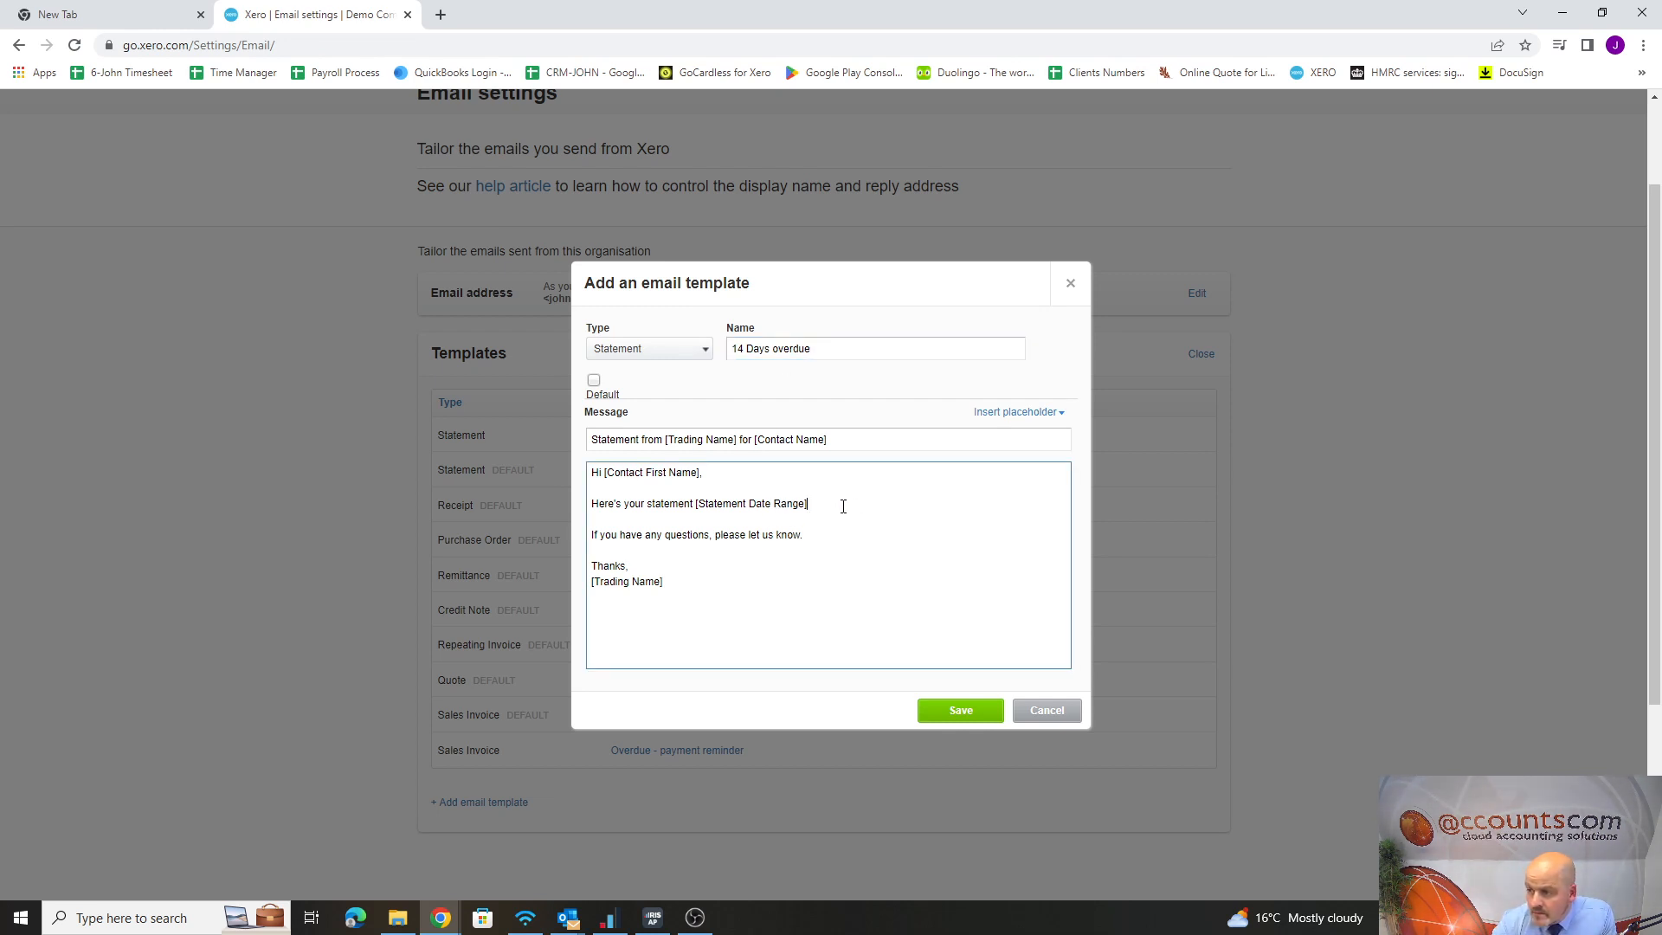
key(Return)
key(Return)
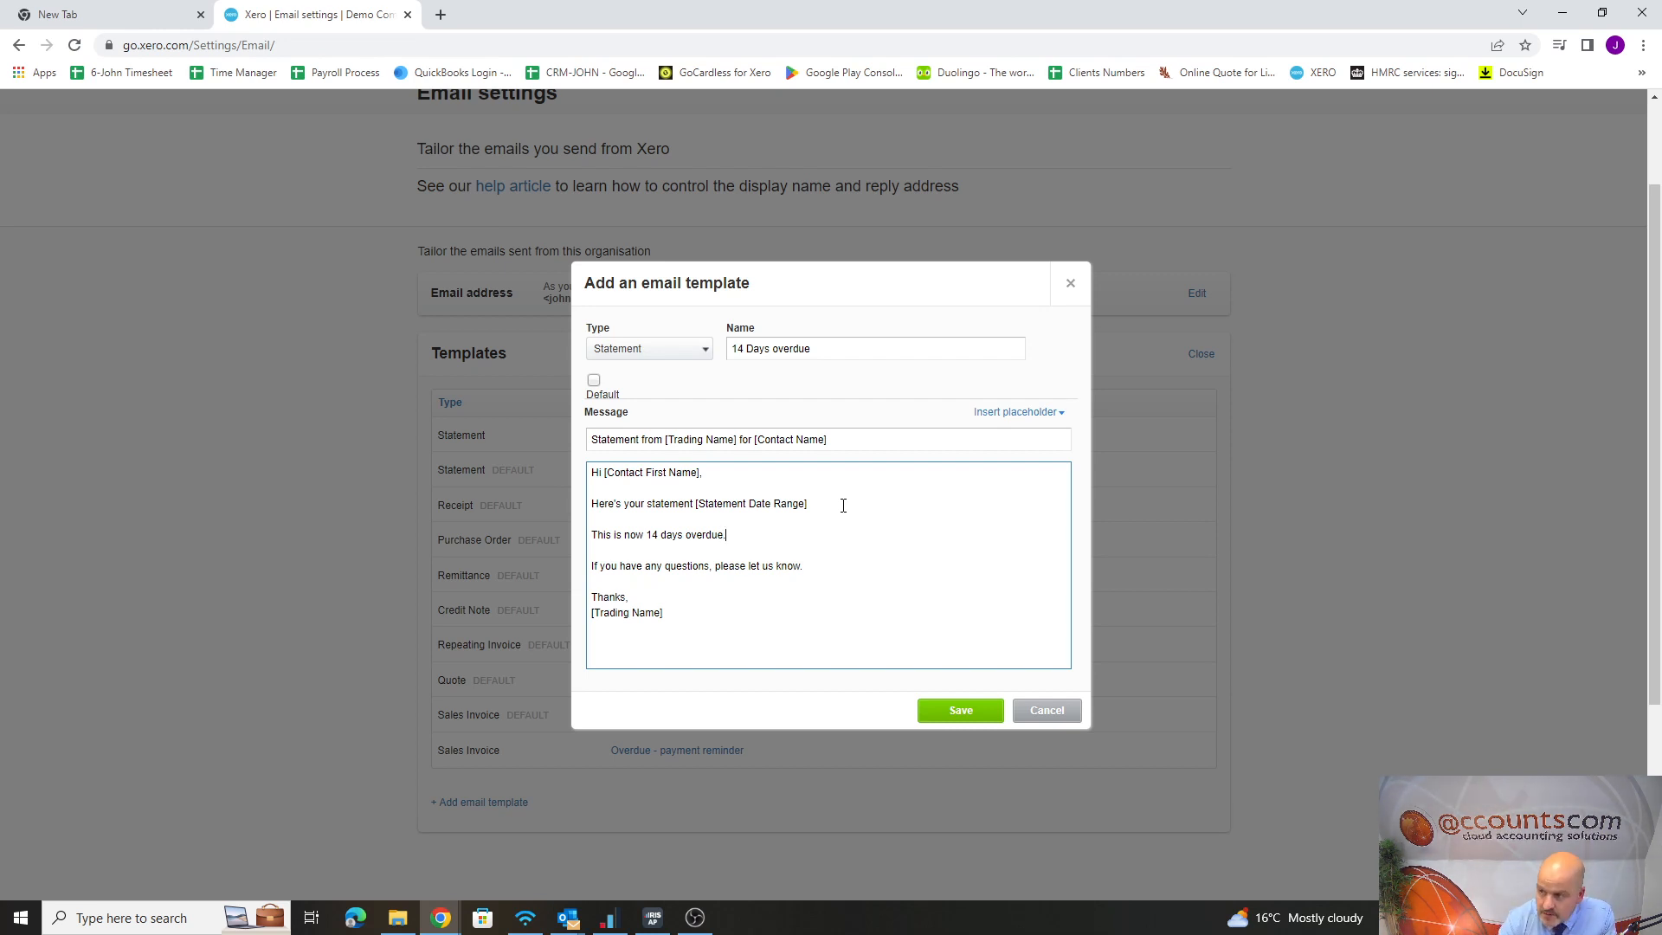
click(963, 716)
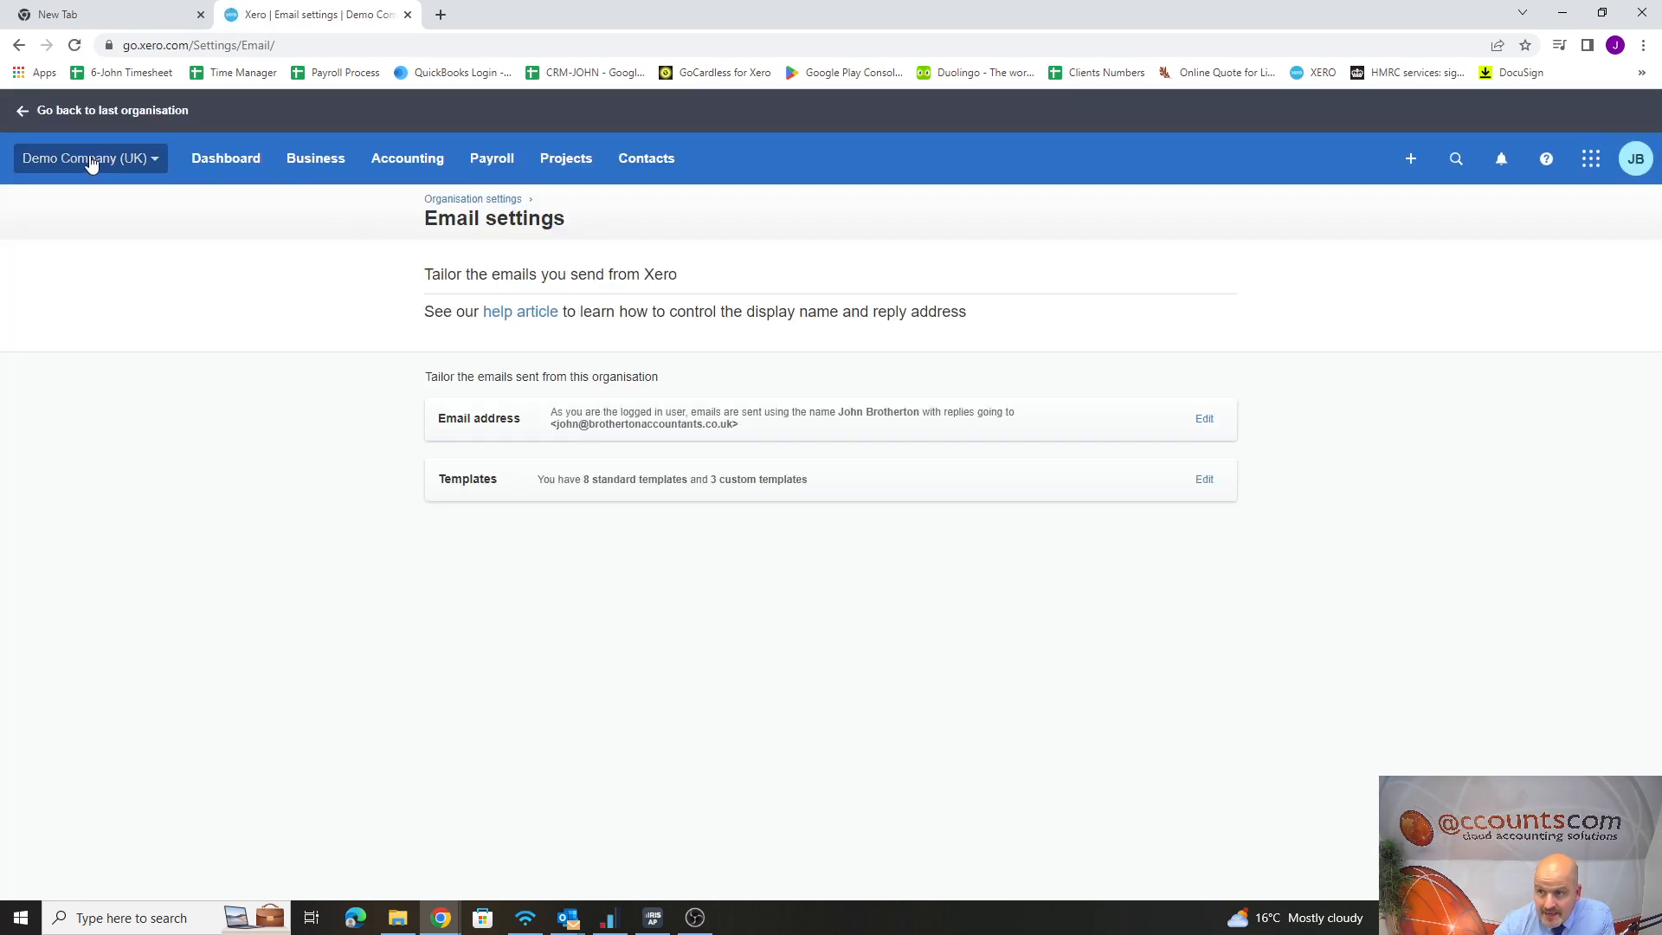
Open the customer statement for Port & Philip Freight from the sales overview and bring up its Send Statement form
click(310, 167)
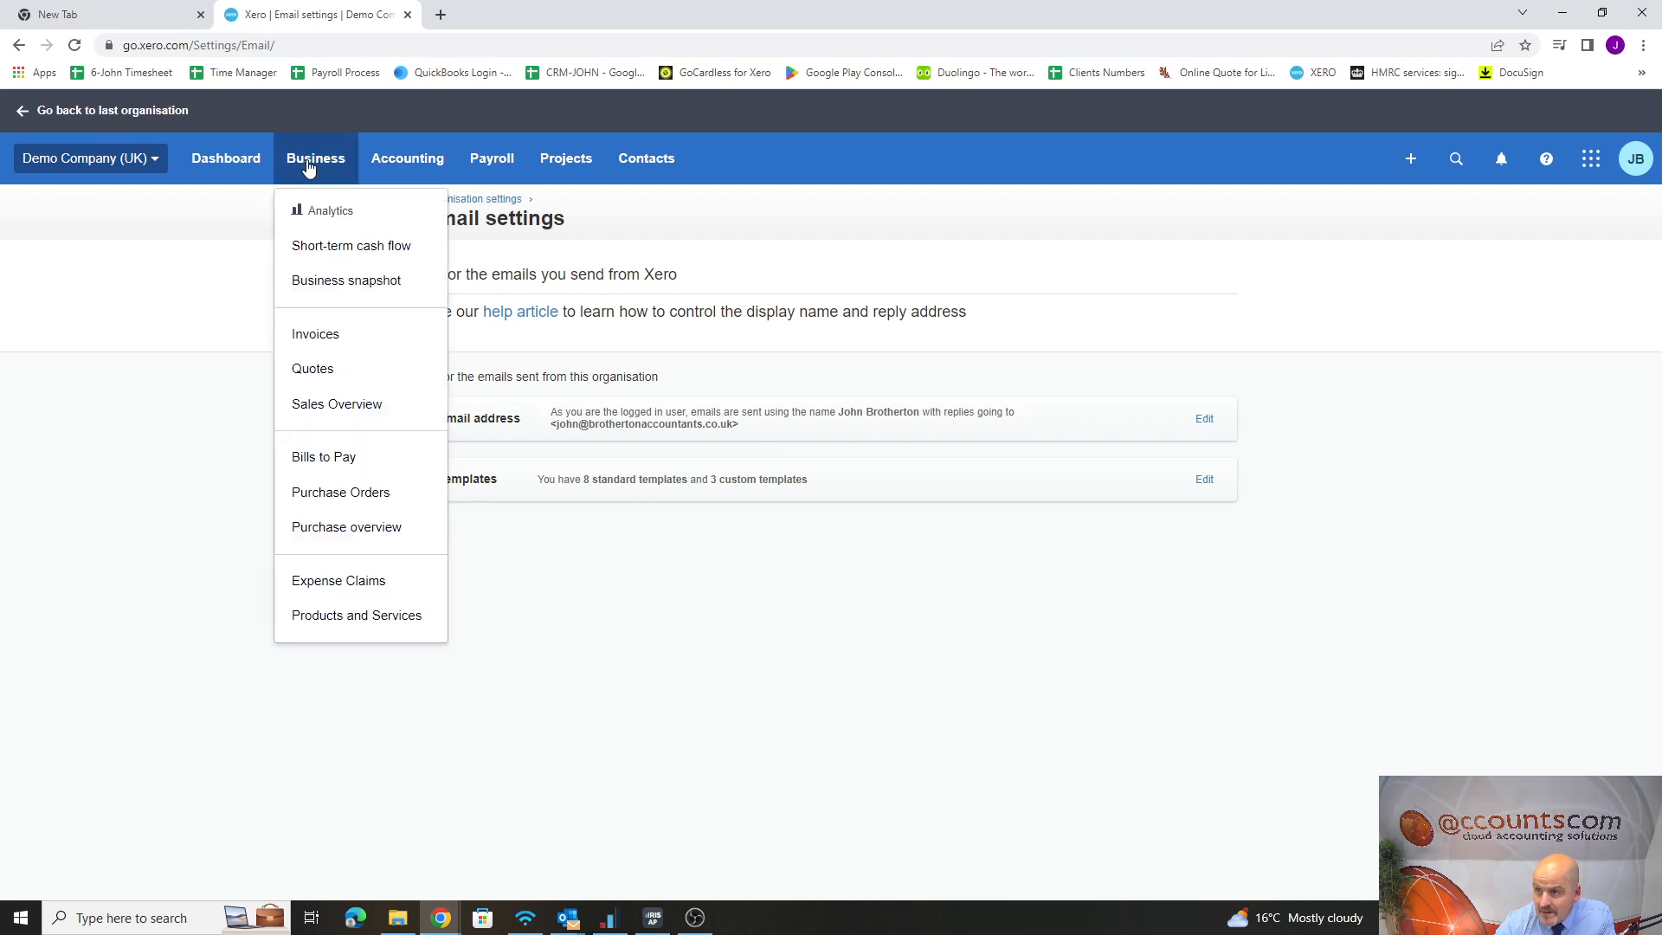
click(338, 408)
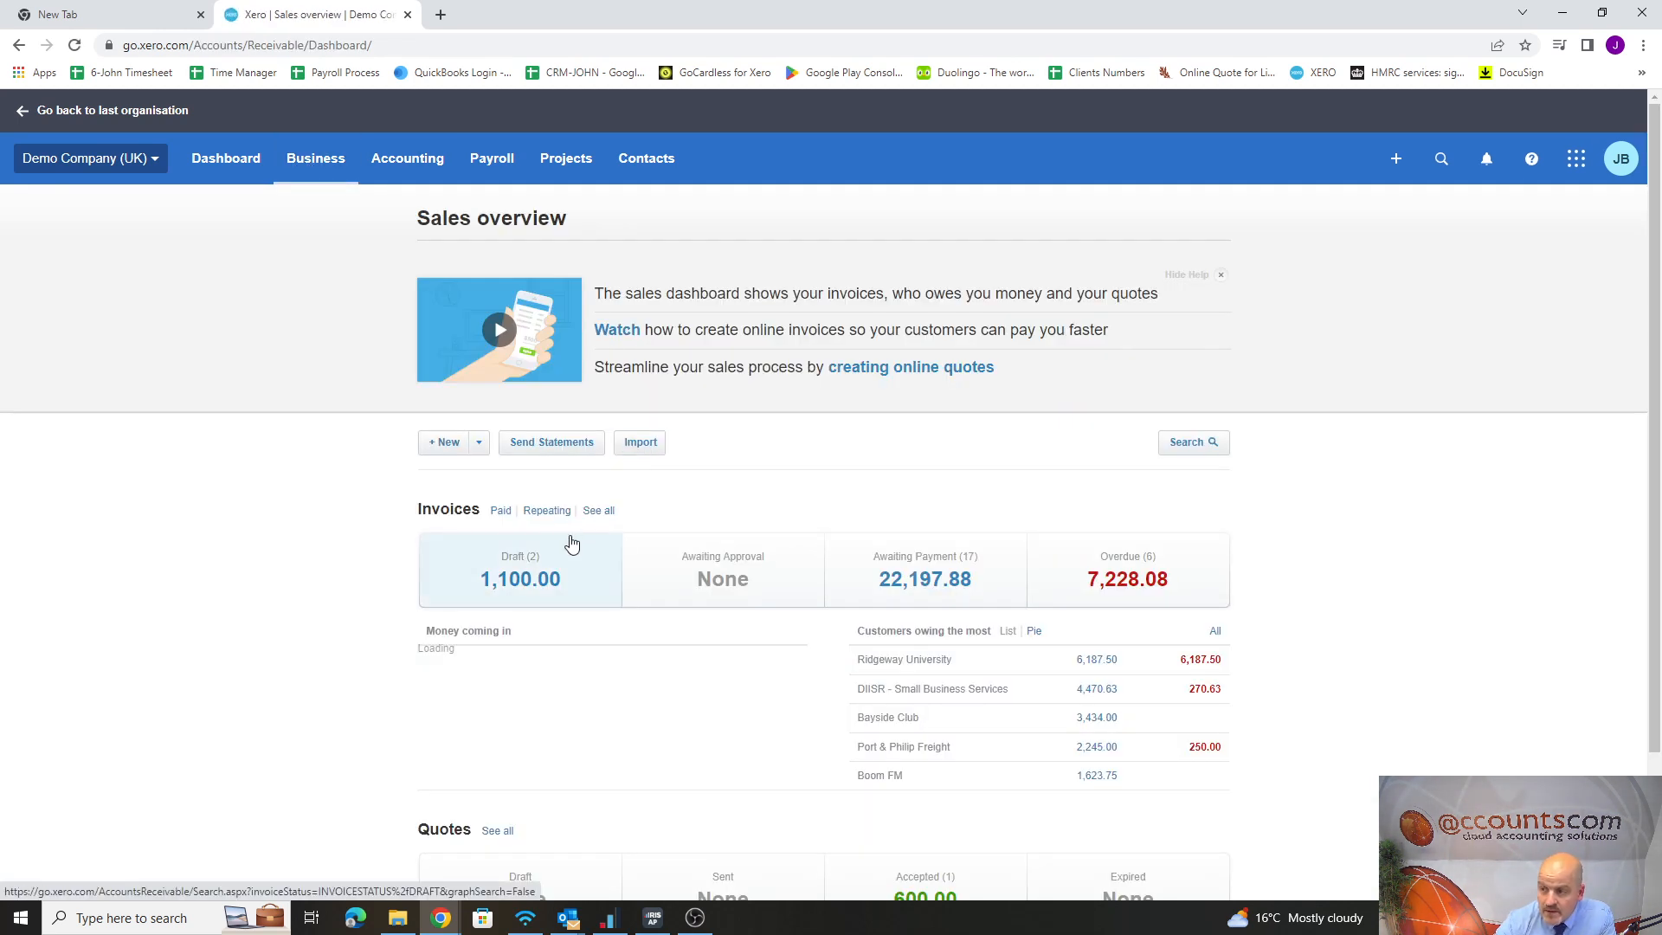
click(554, 444)
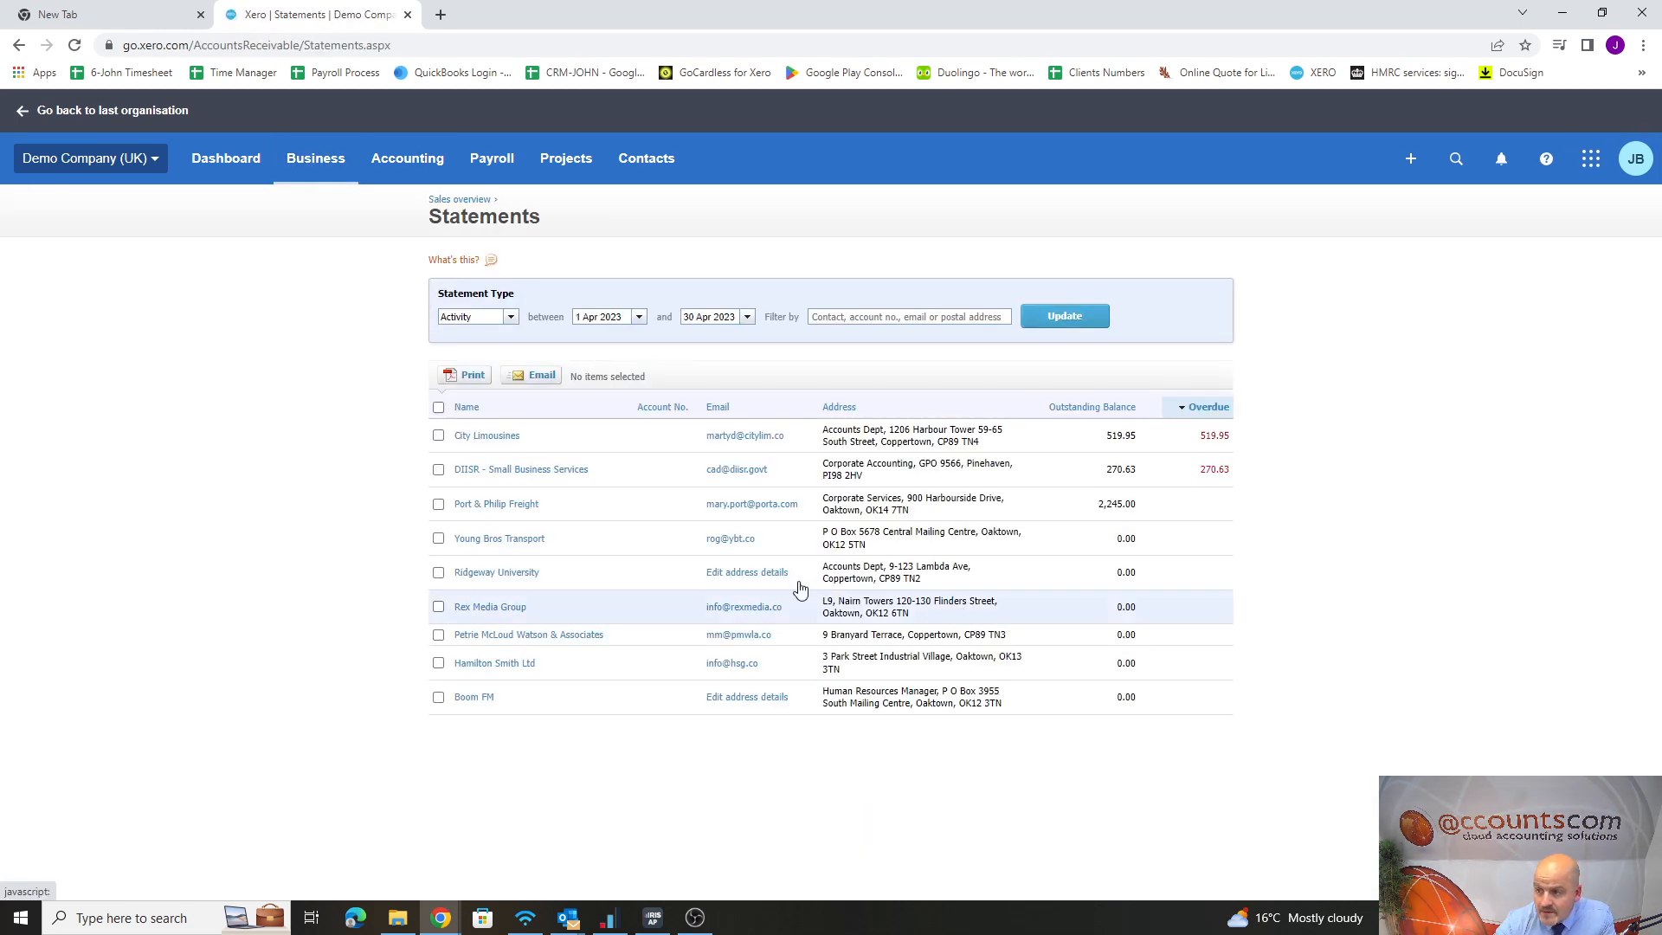
click(501, 504)
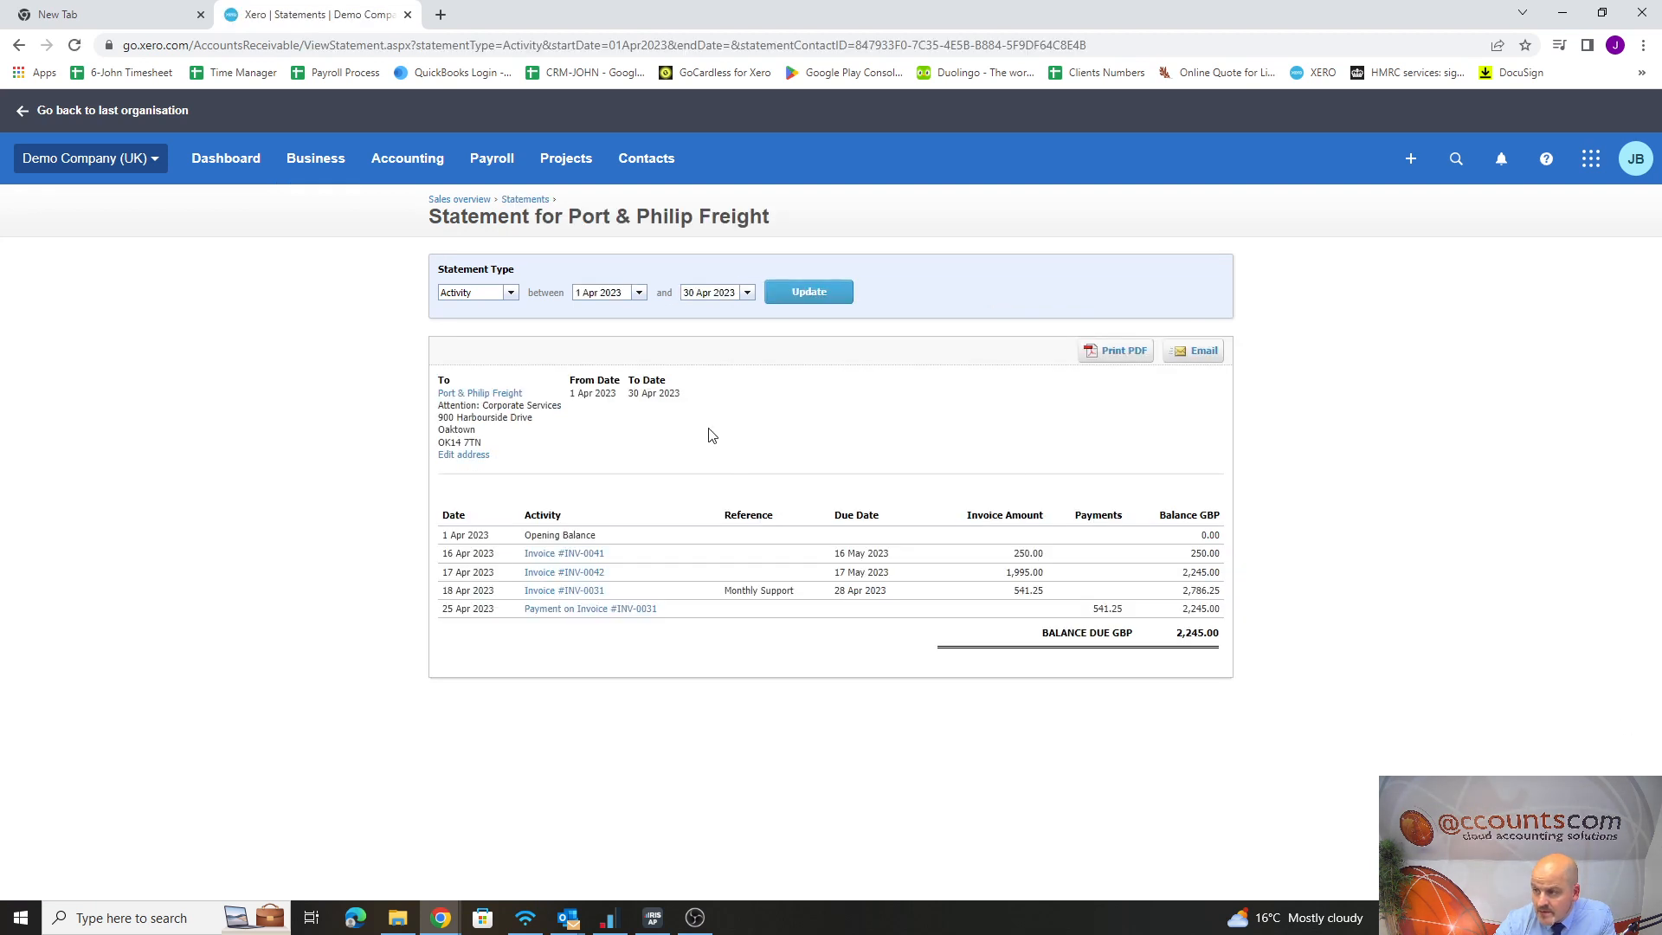
click(1200, 353)
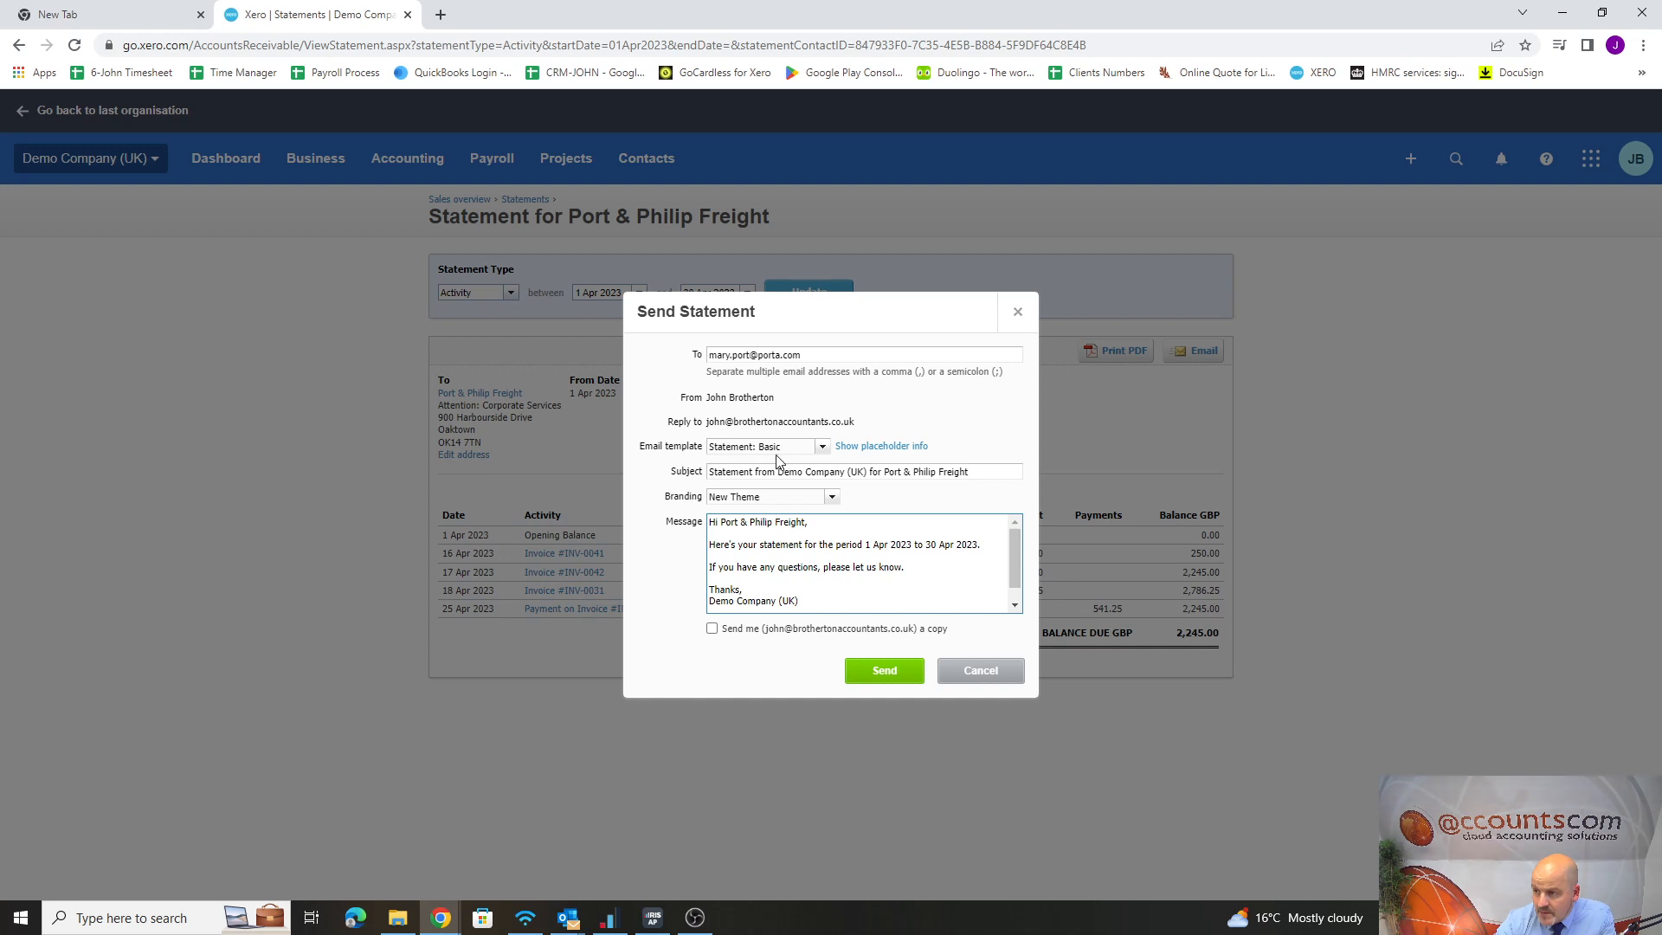
Preview the "7 Days overdue" and "14 Days overdue" templates in the statement email, recheck the Basic message, and close the form without sending
click(823, 447)
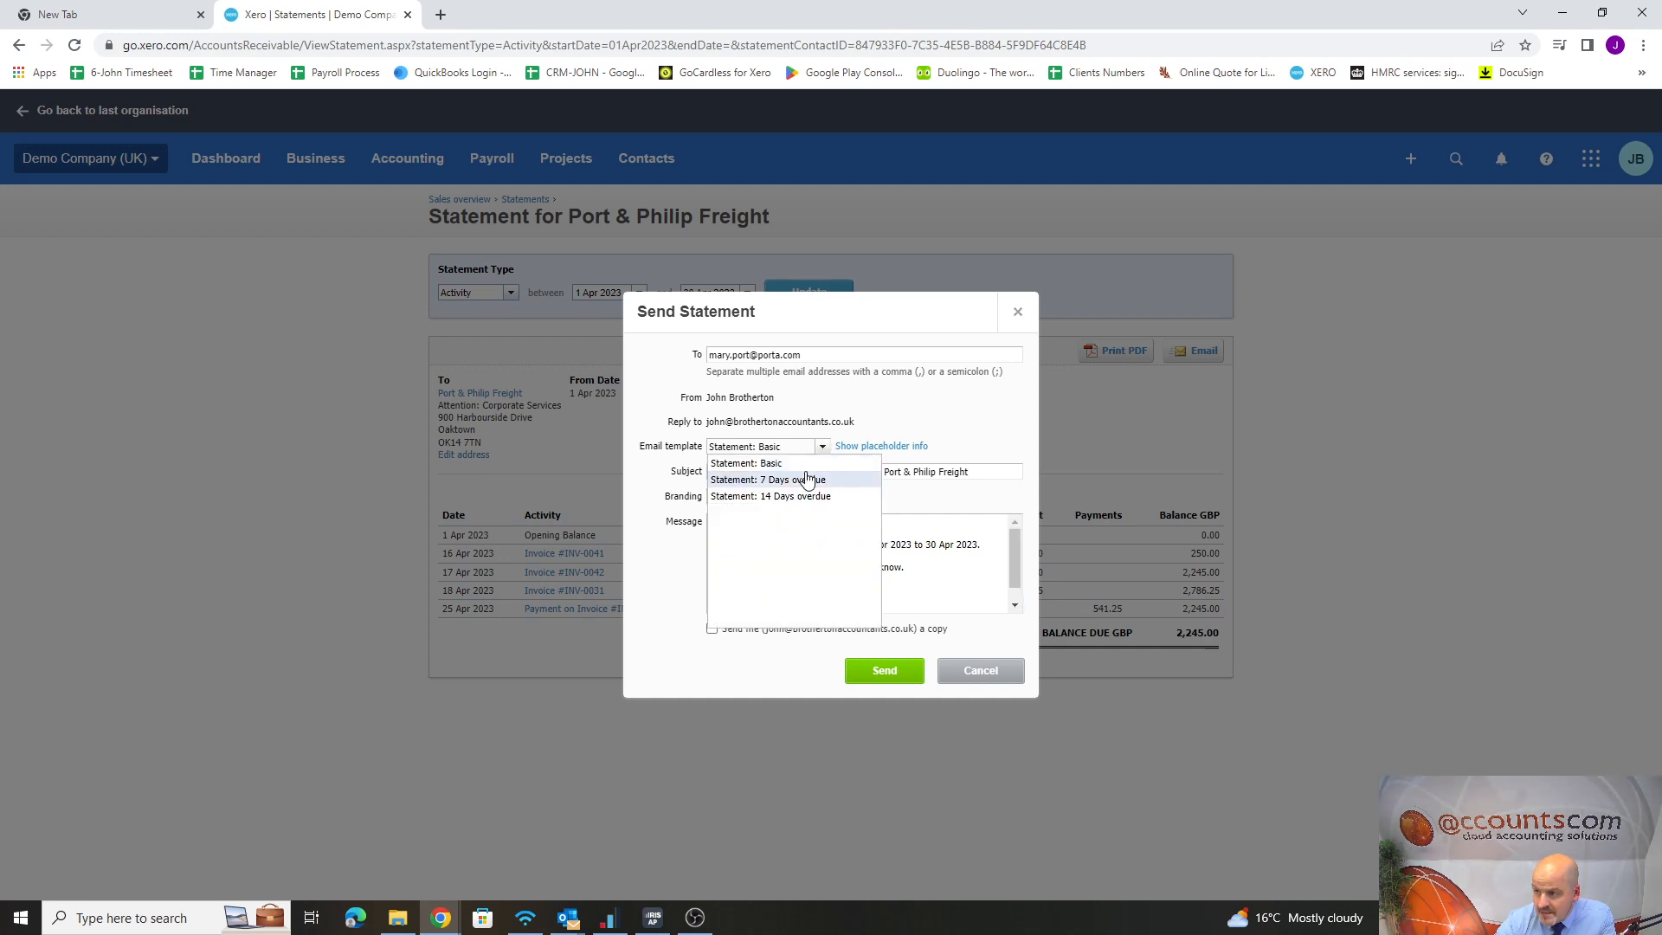
click(805, 478)
click(823, 447)
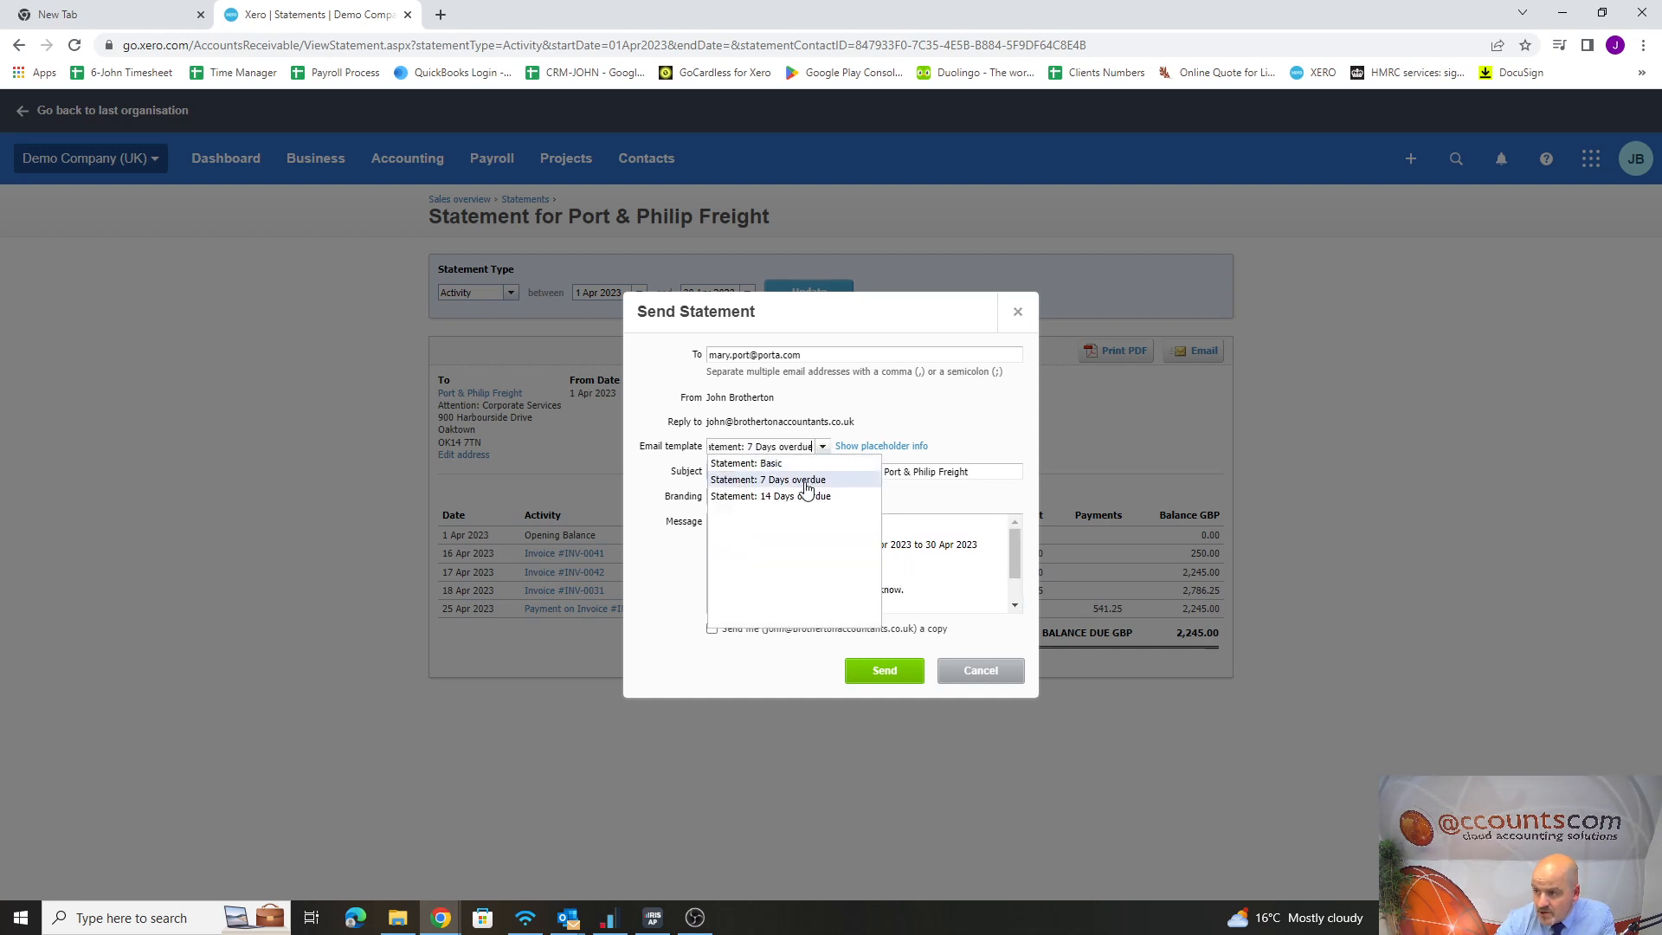
click(806, 495)
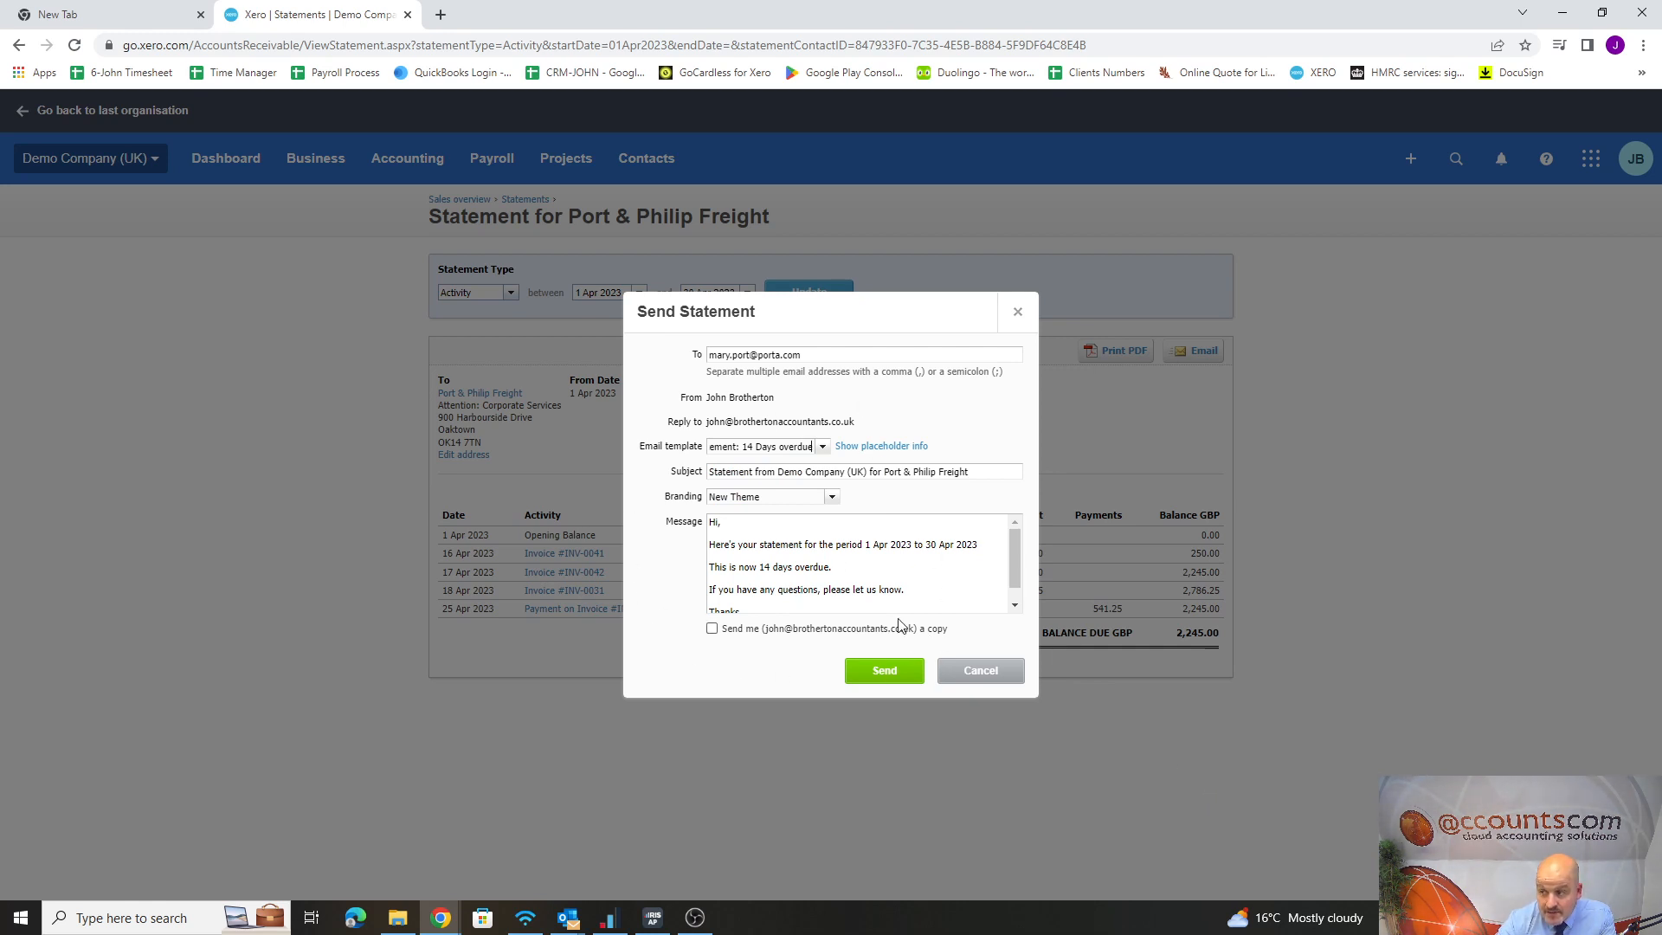
scroll(883, 571, down, 1)
scroll(876, 559, up, 1)
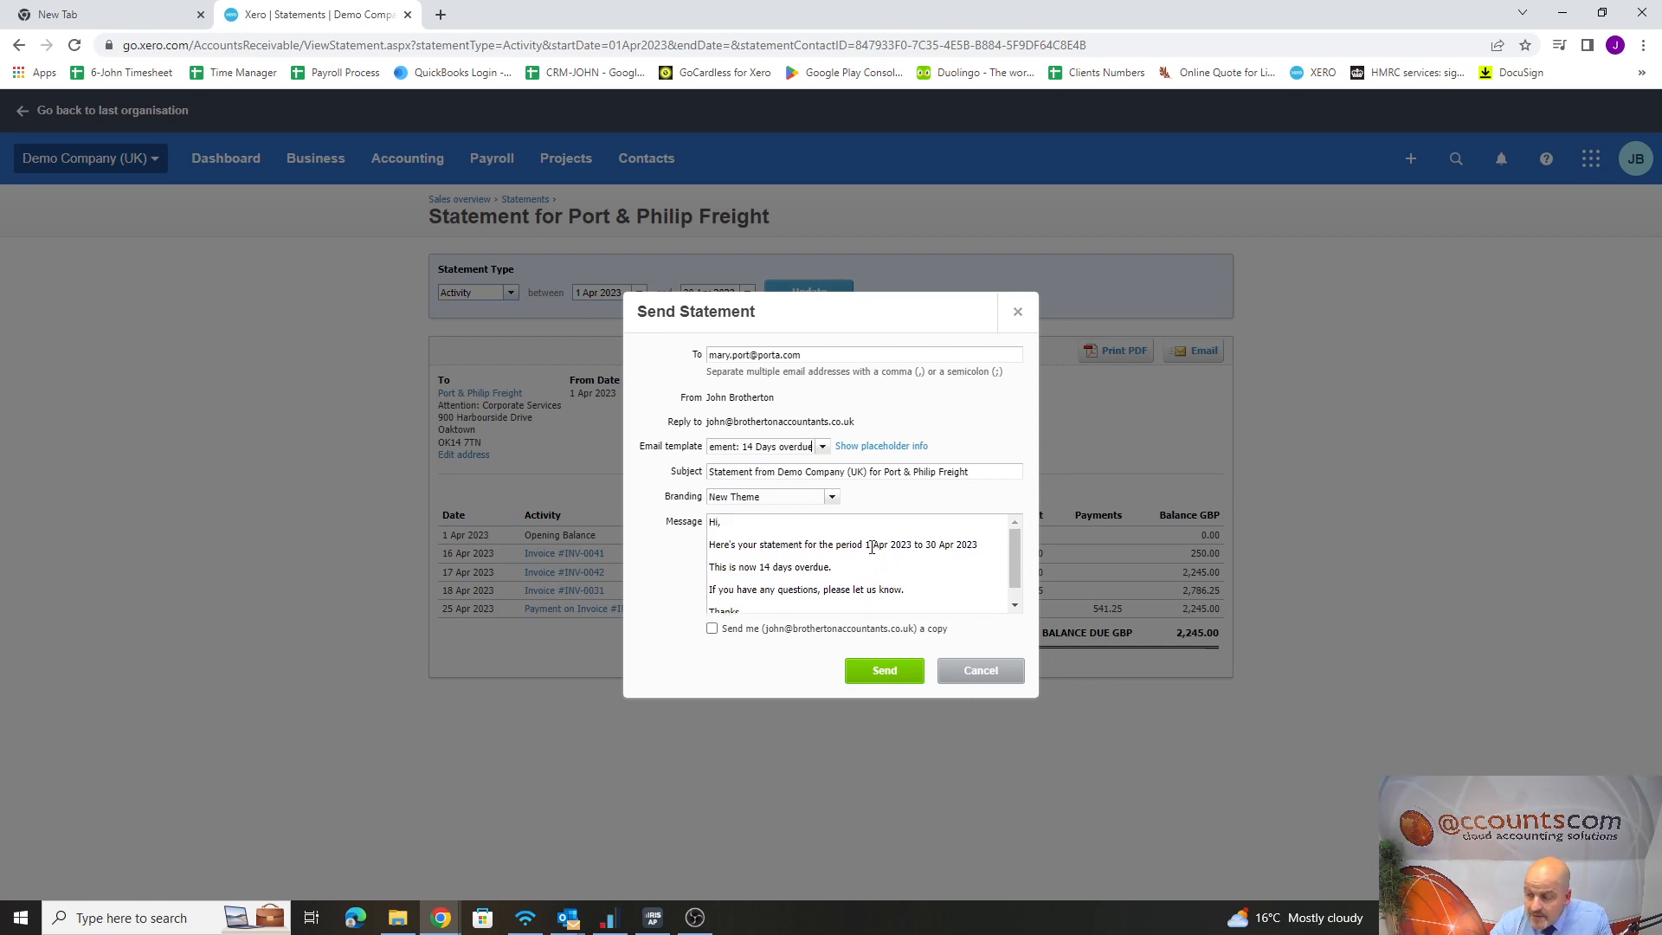
click(1018, 315)
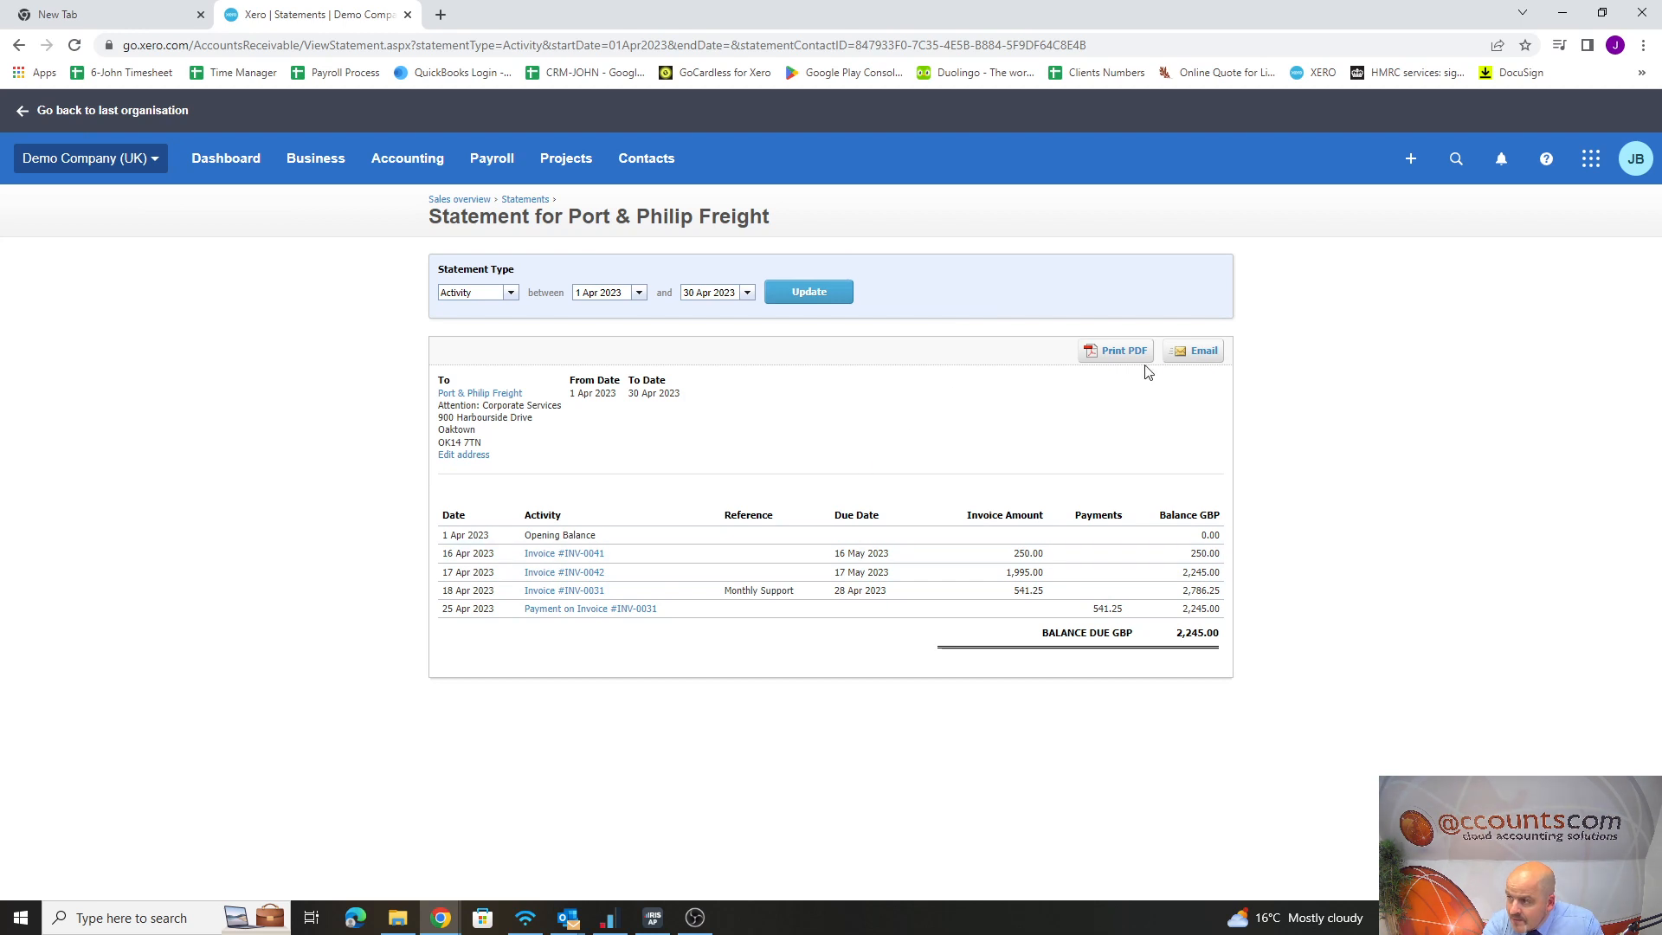
click(1199, 356)
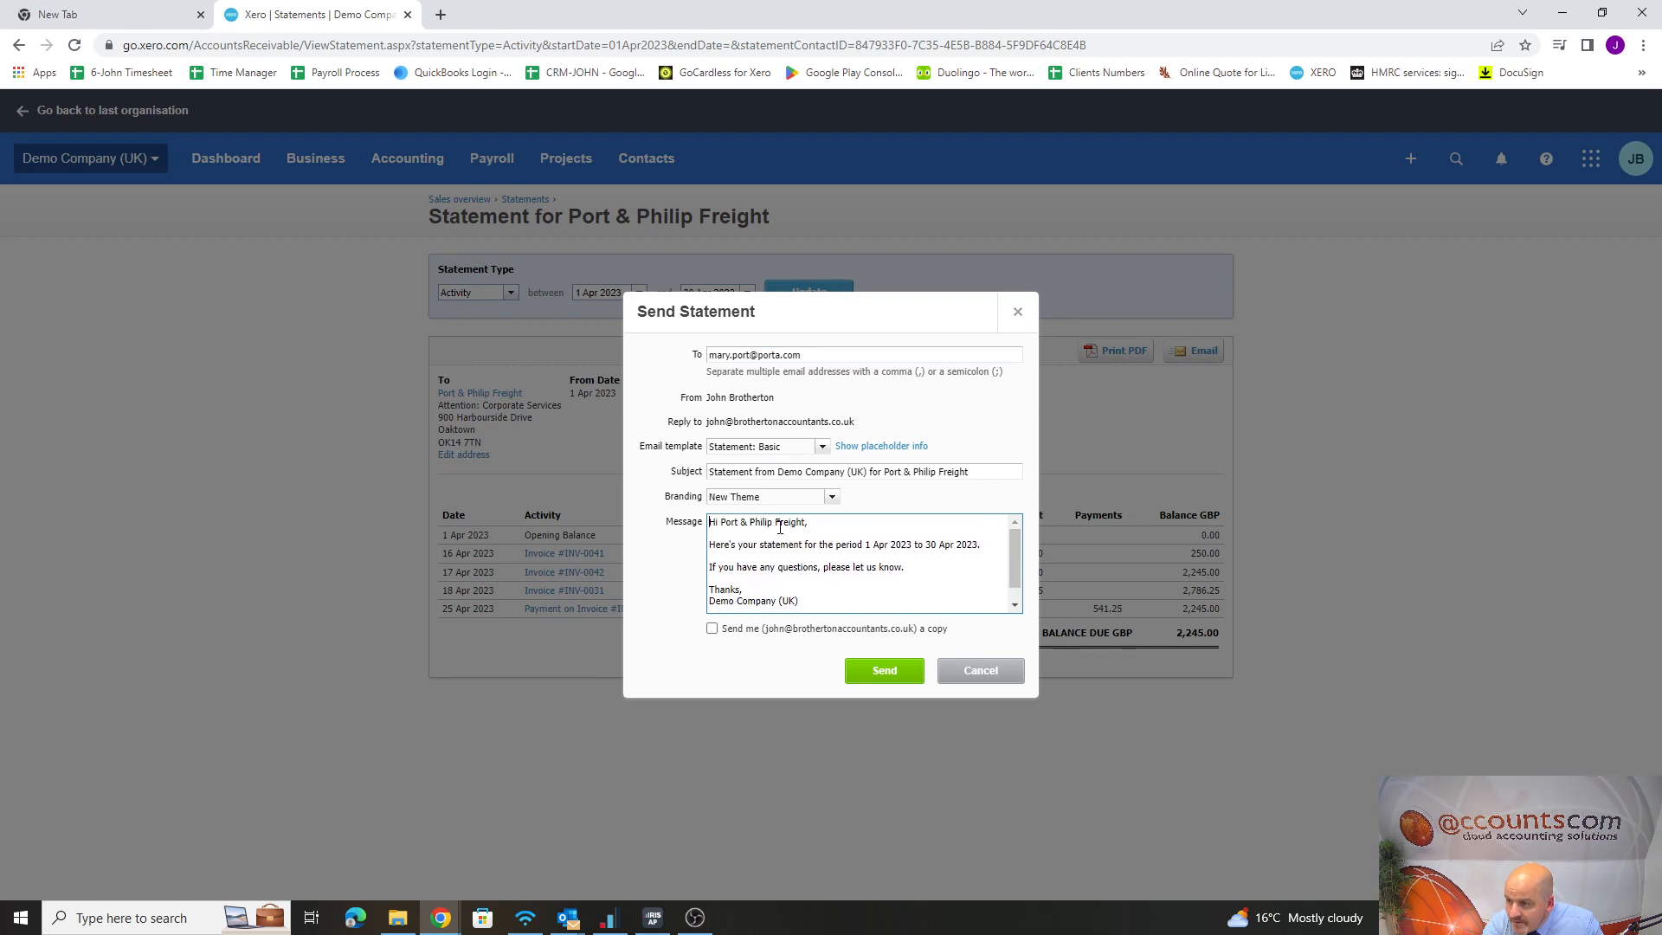
click(1018, 311)
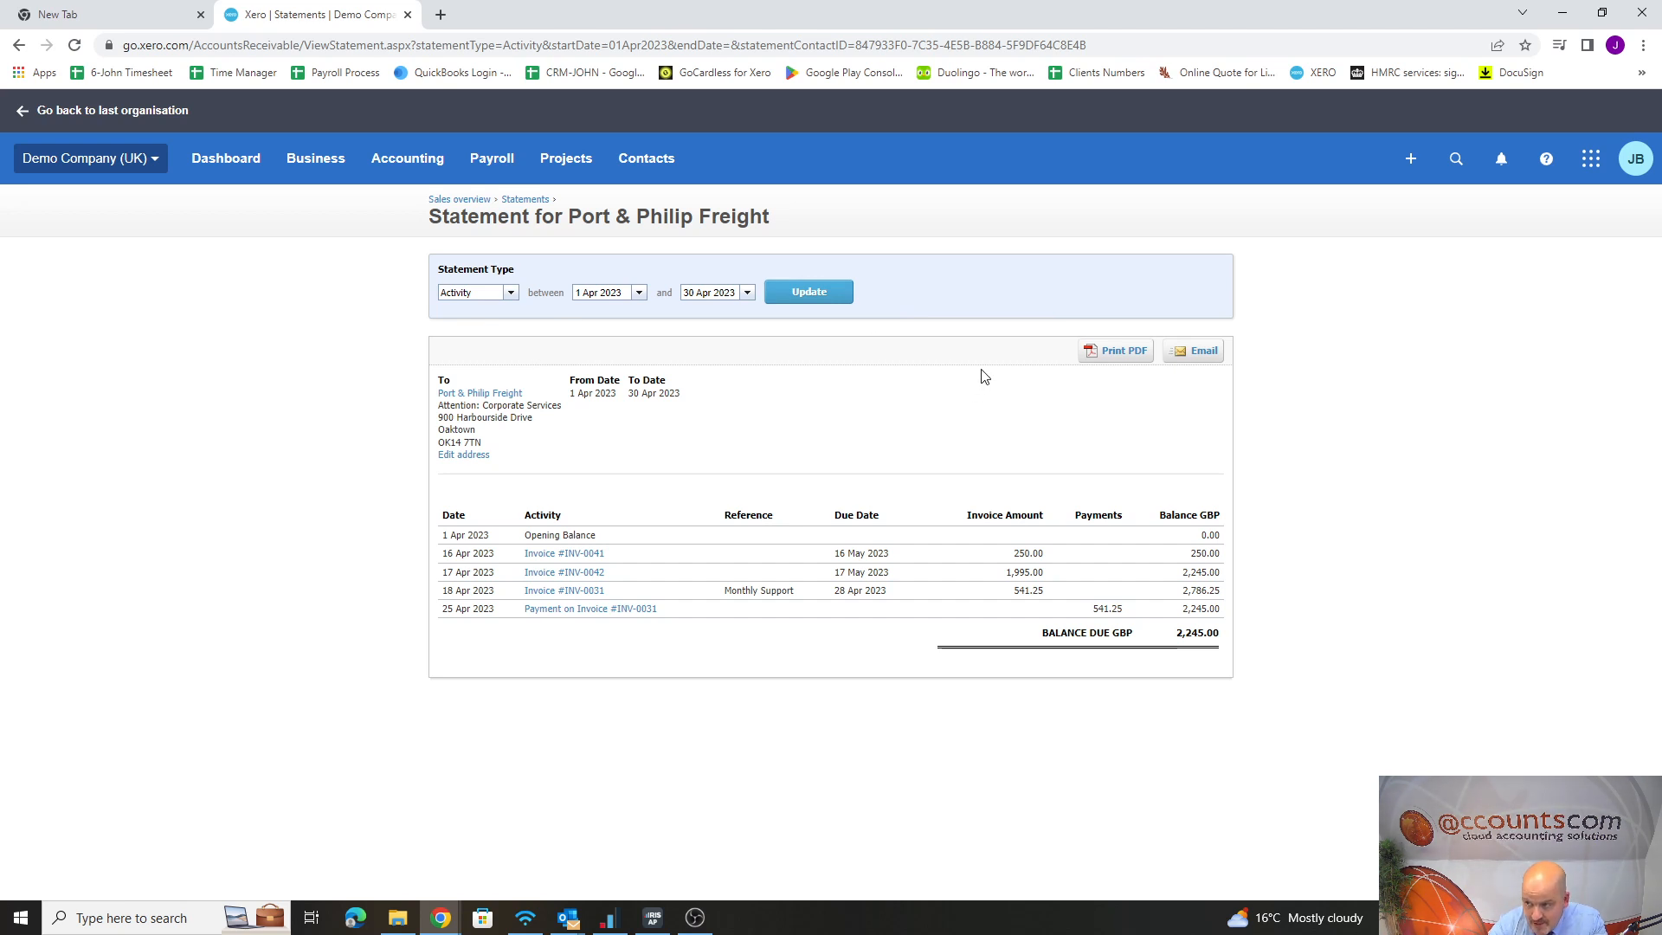
Open the Port & Philip Freight contact for editing and enter the primary person's first and last name
click(486, 395)
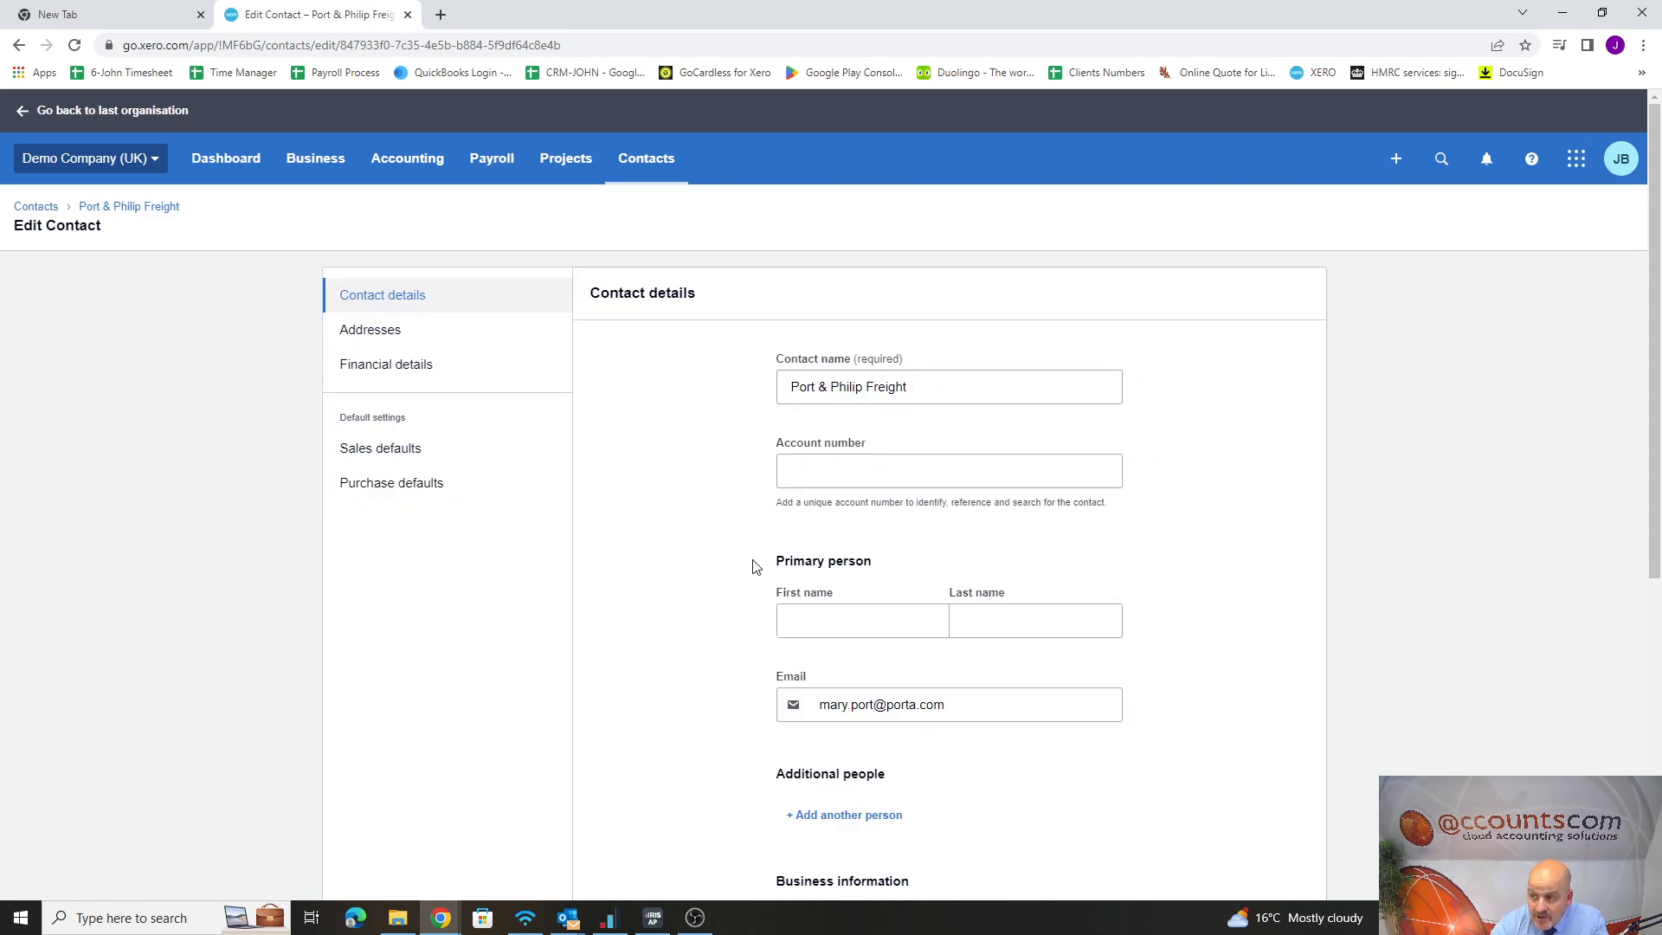
click(844, 623)
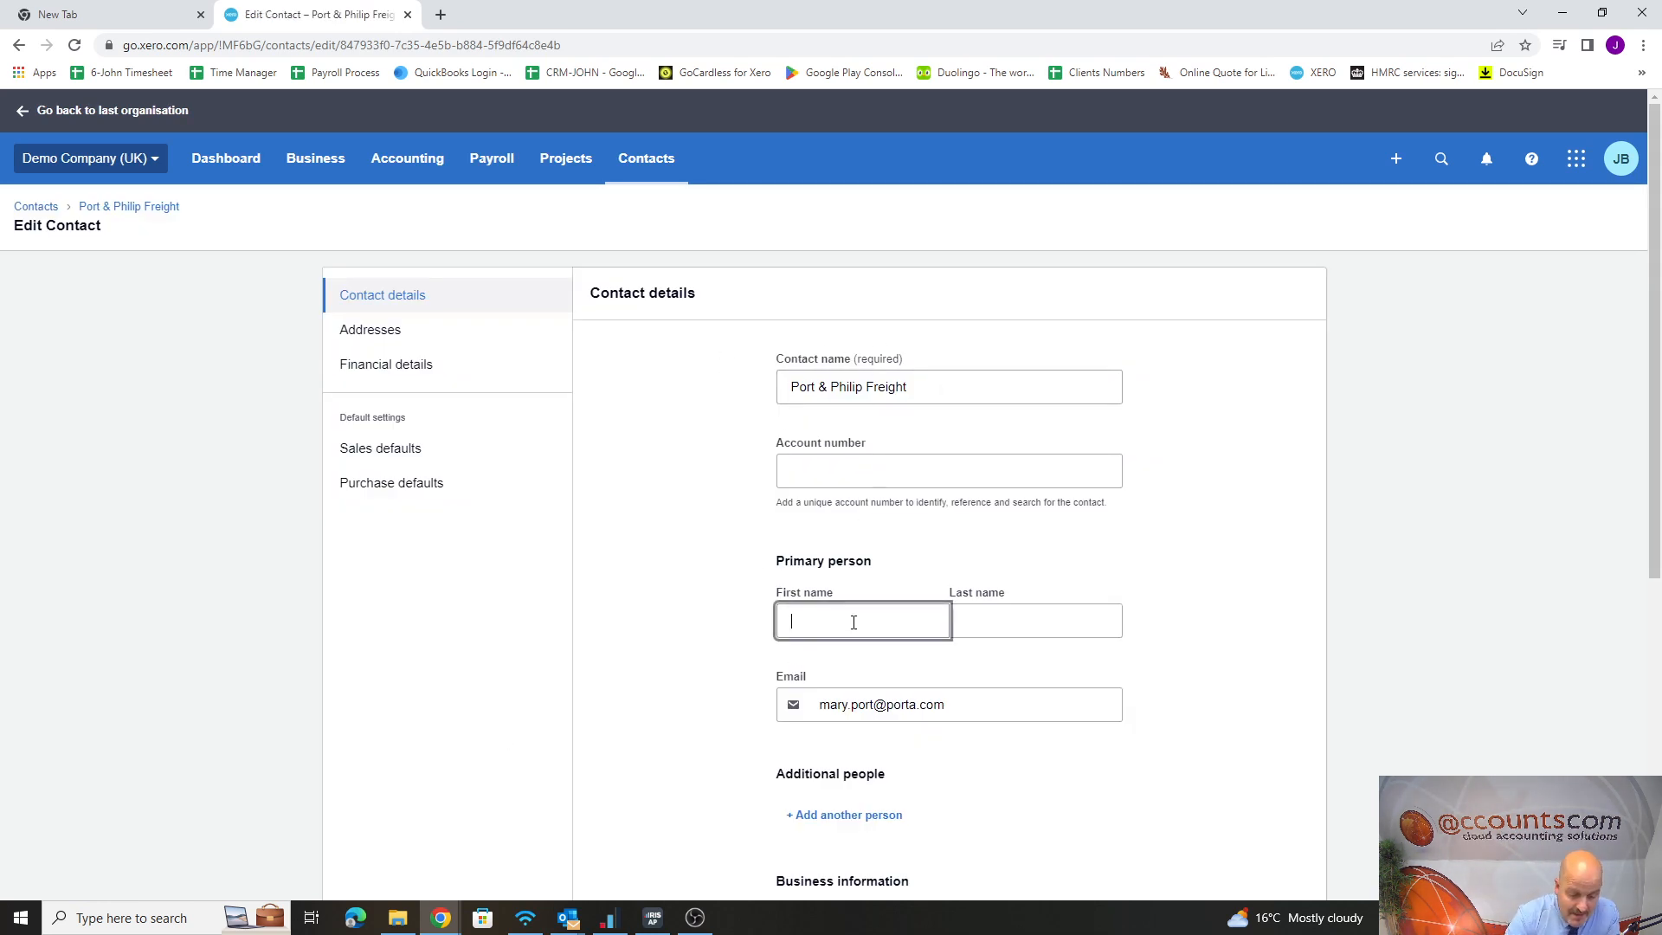
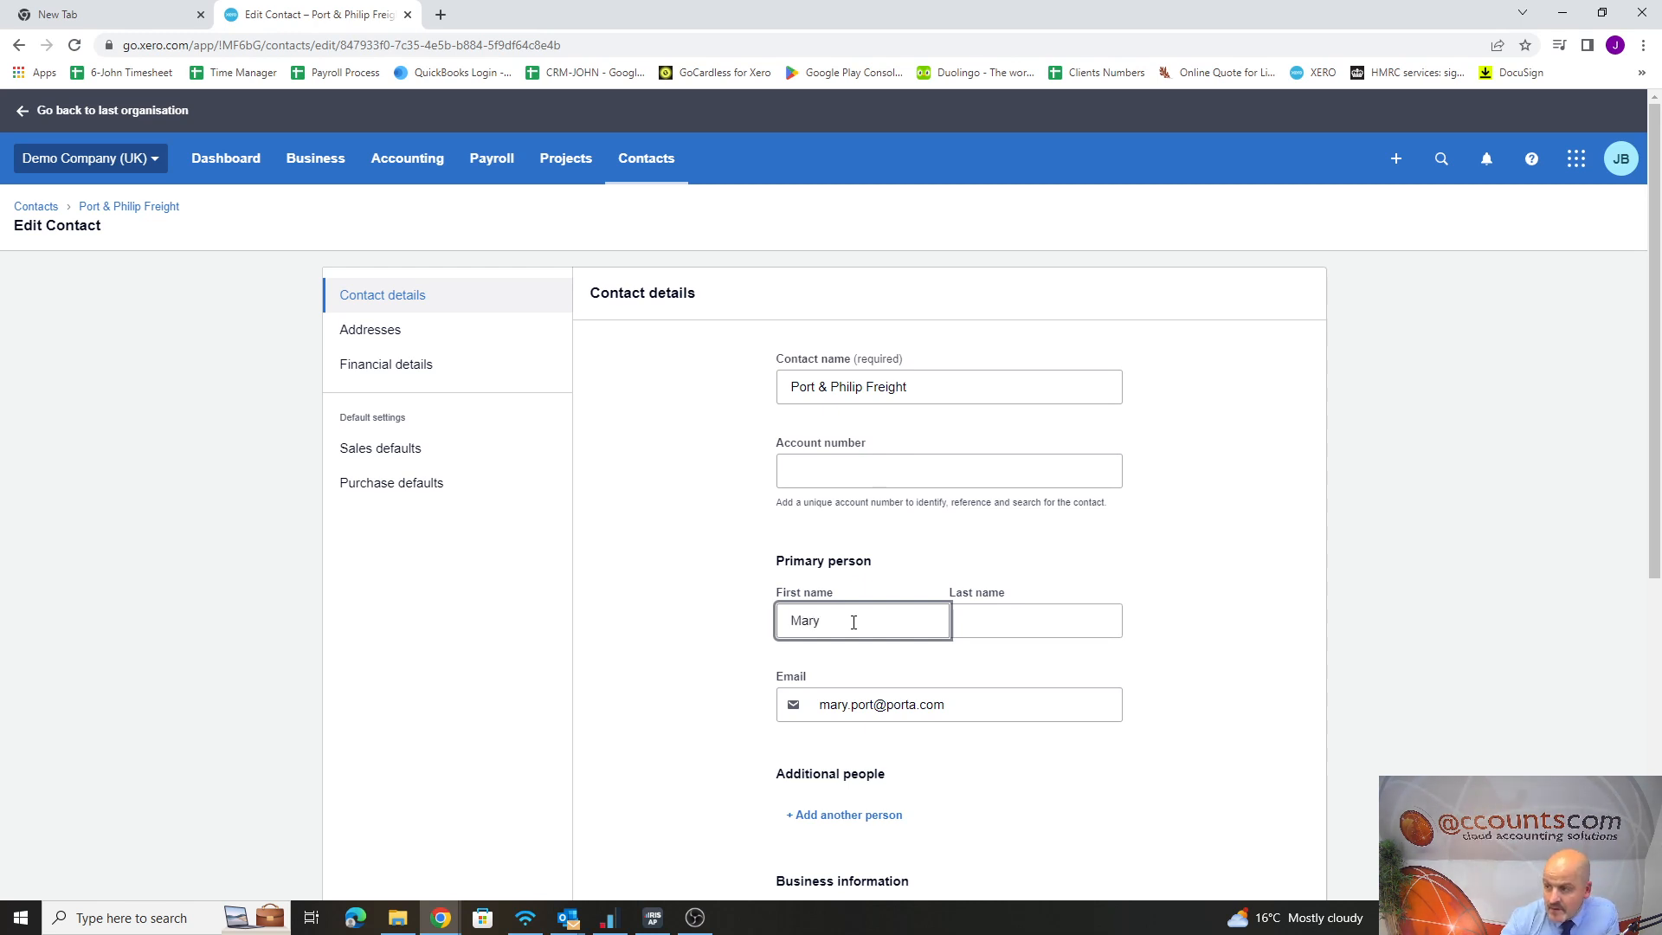
click(1052, 621)
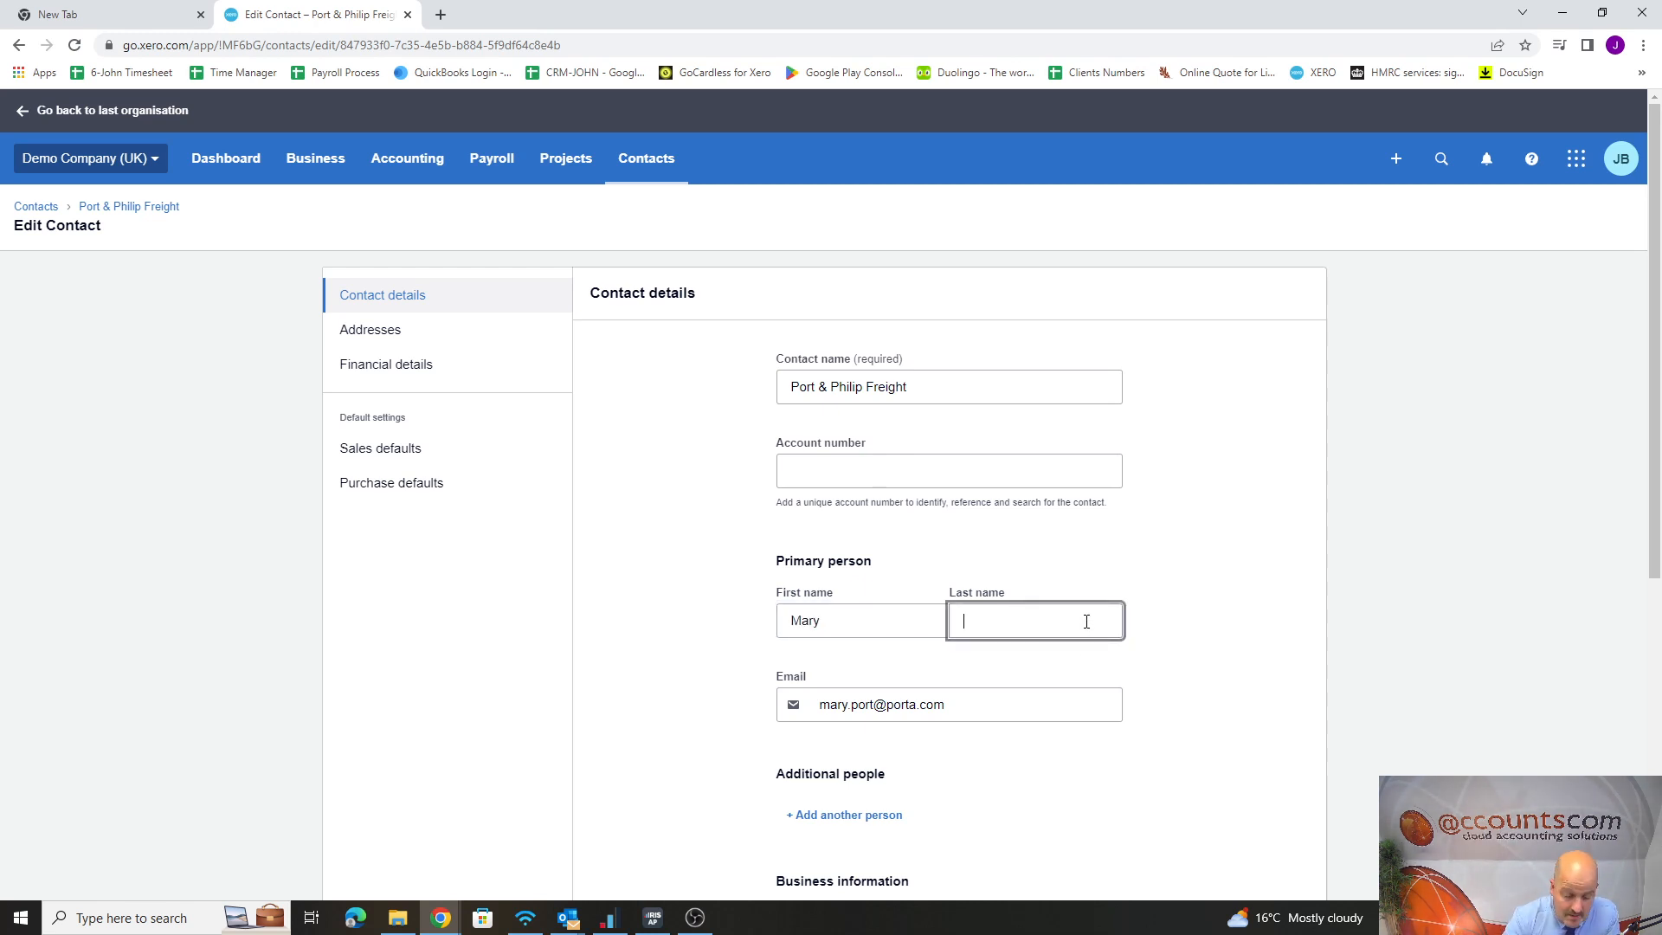
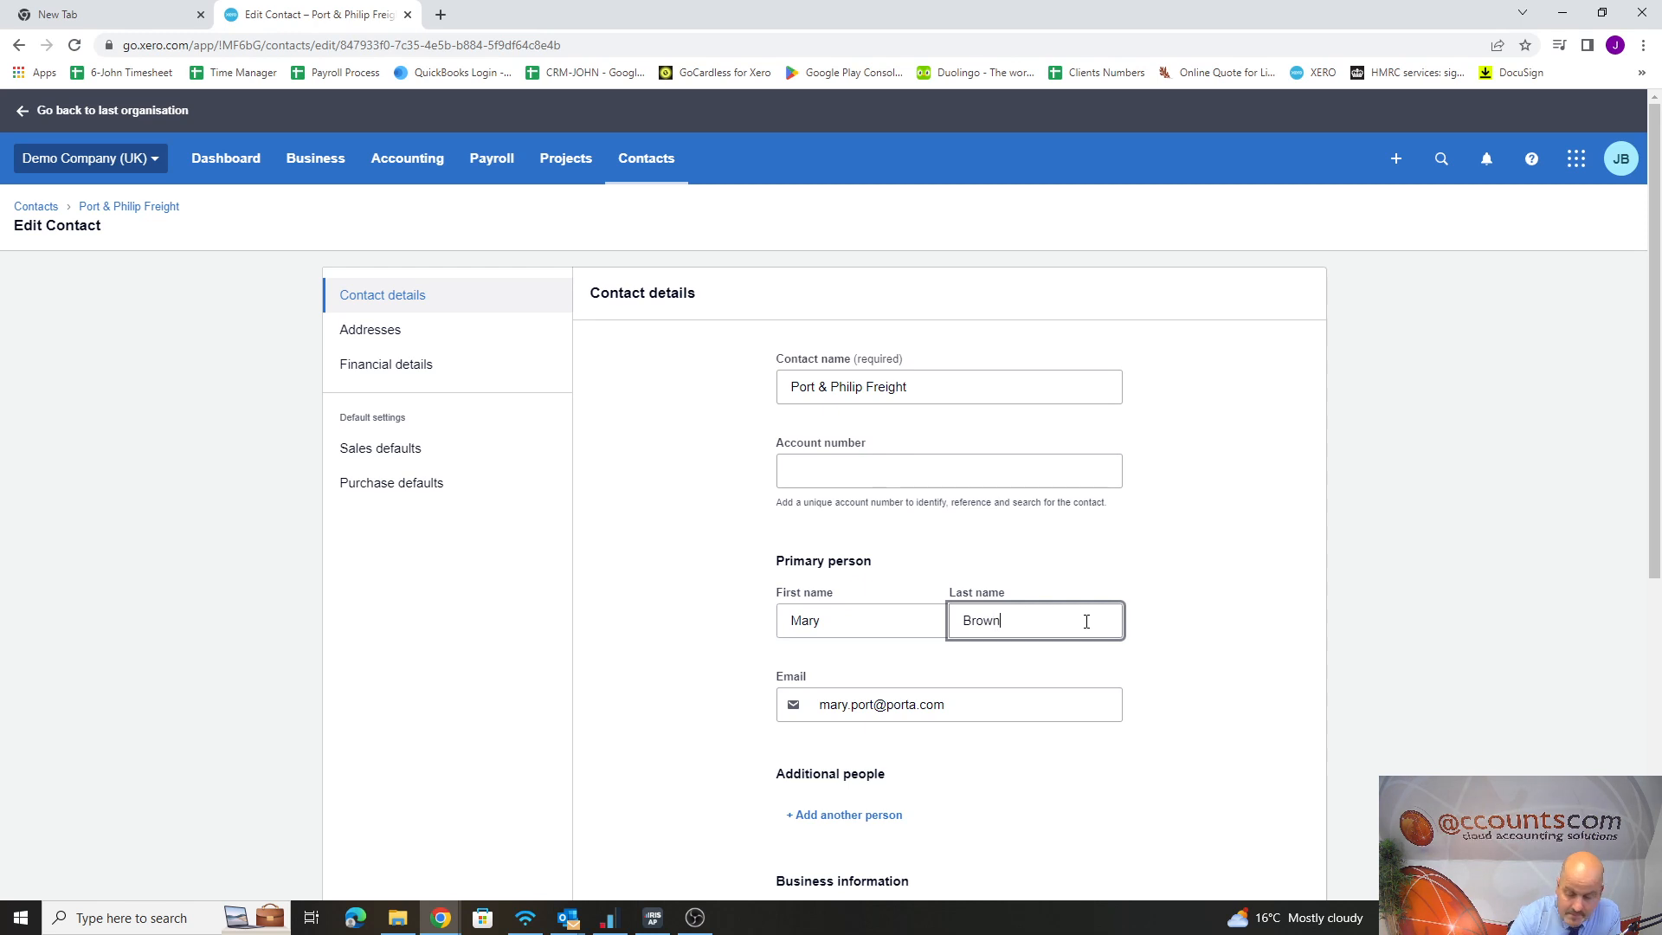
Save the contact changes, and from the sales overview's statements bring up the Send Statement form for Port & Philip Freight
scroll(1150, 589, down, 6)
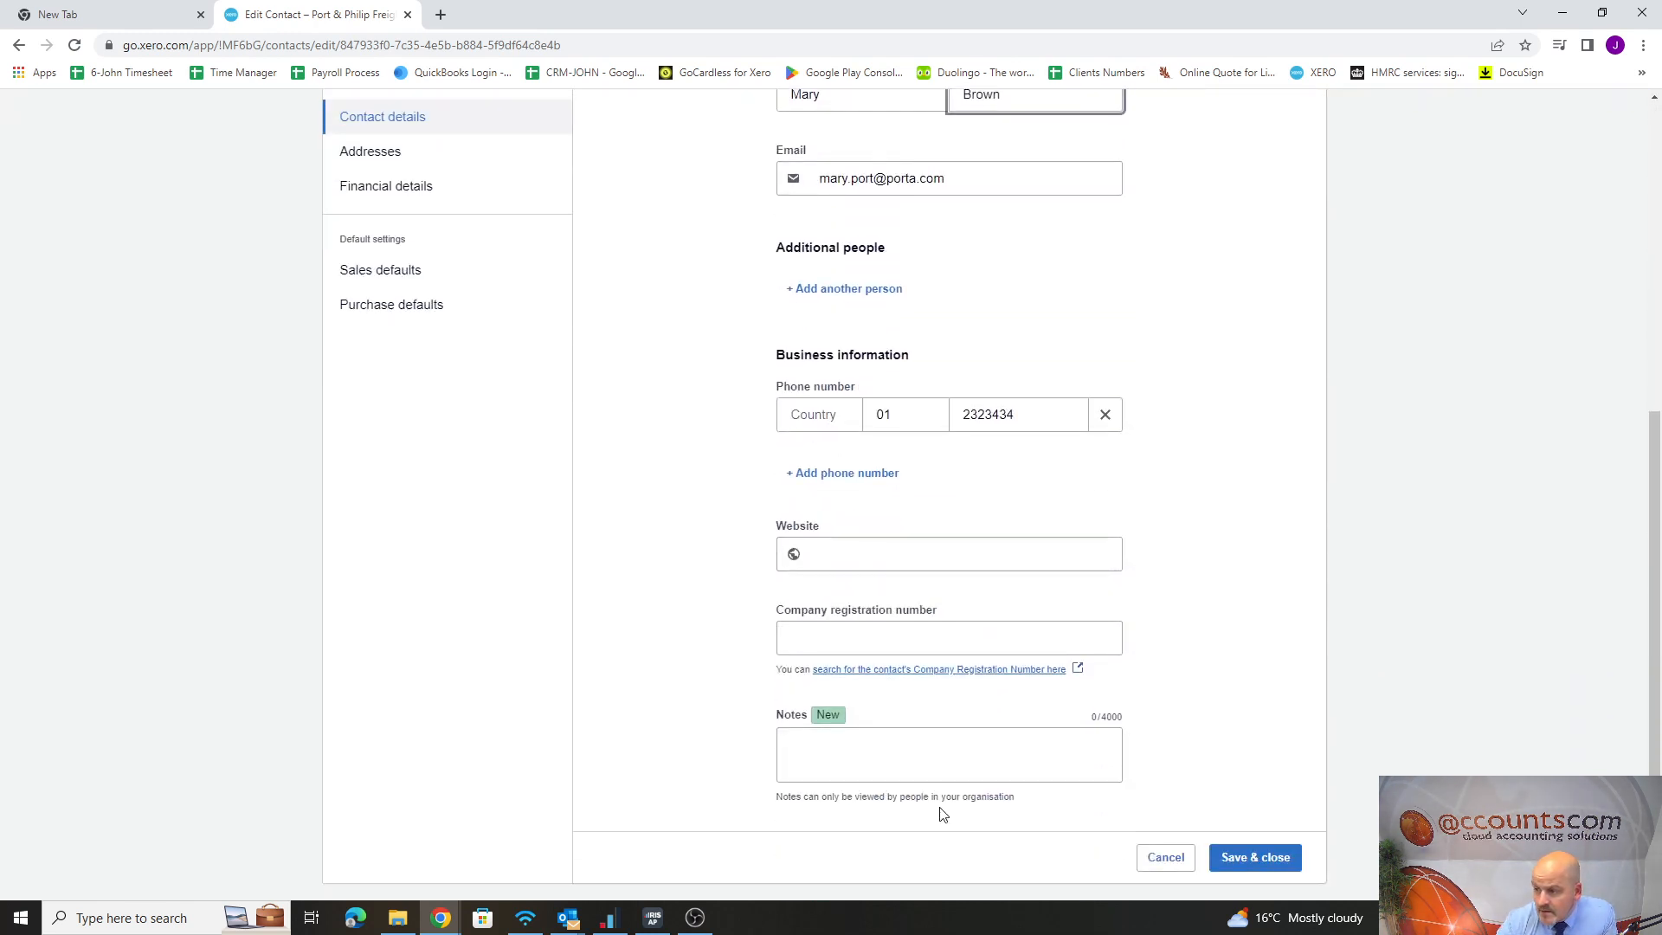
click(1255, 857)
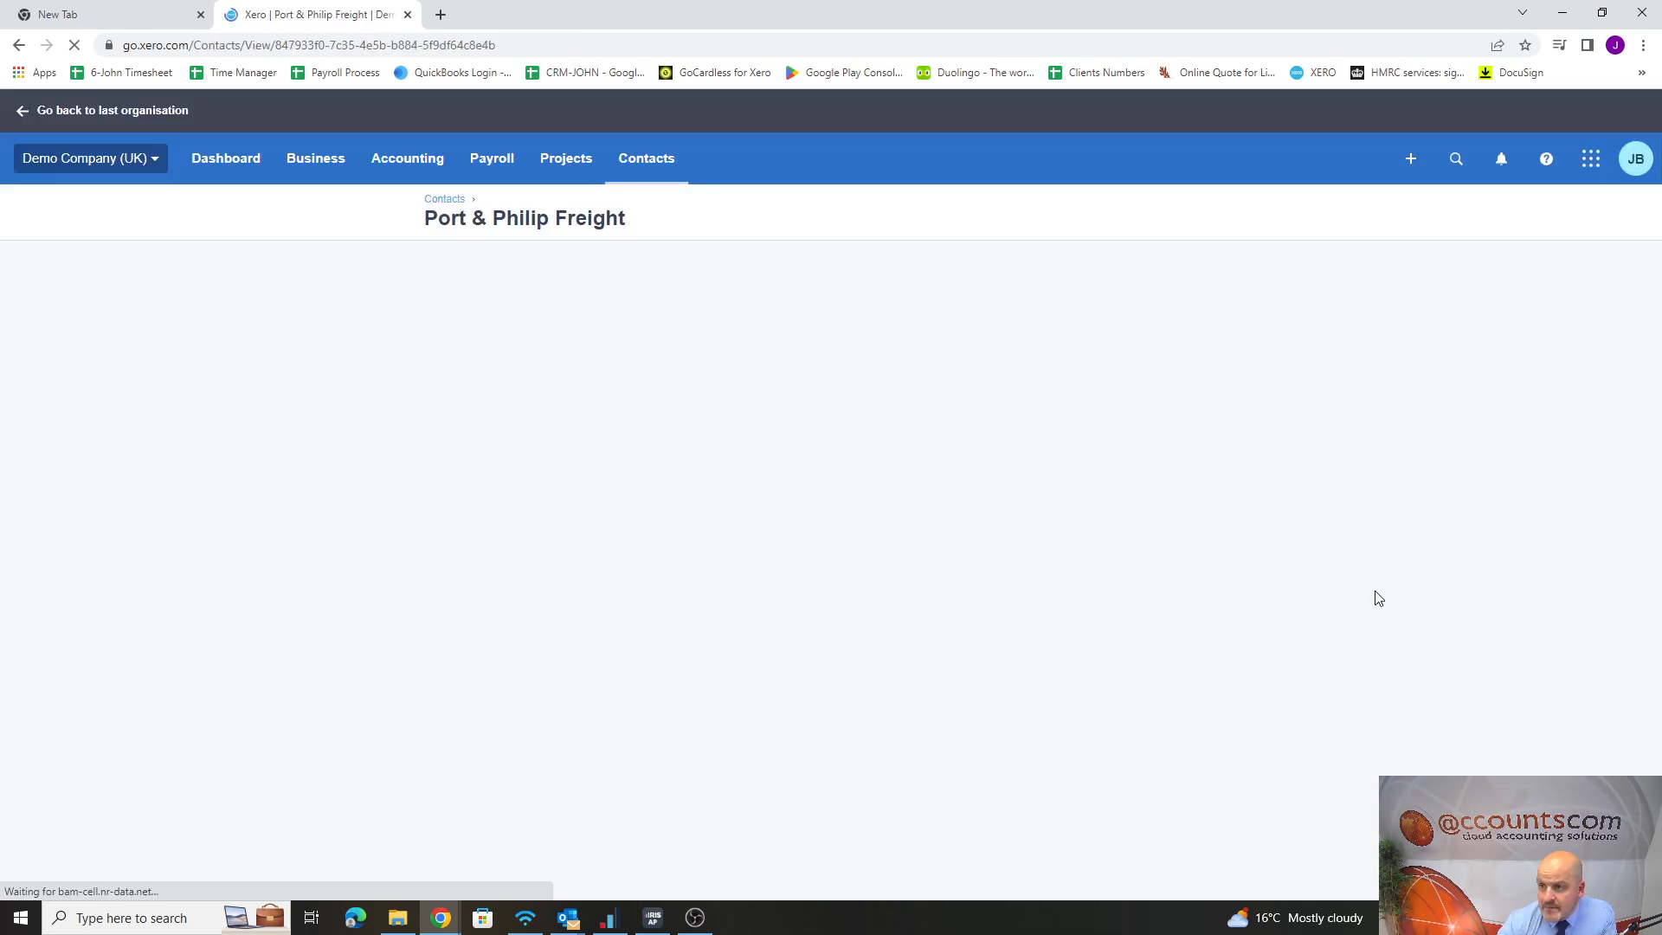
click(316, 158)
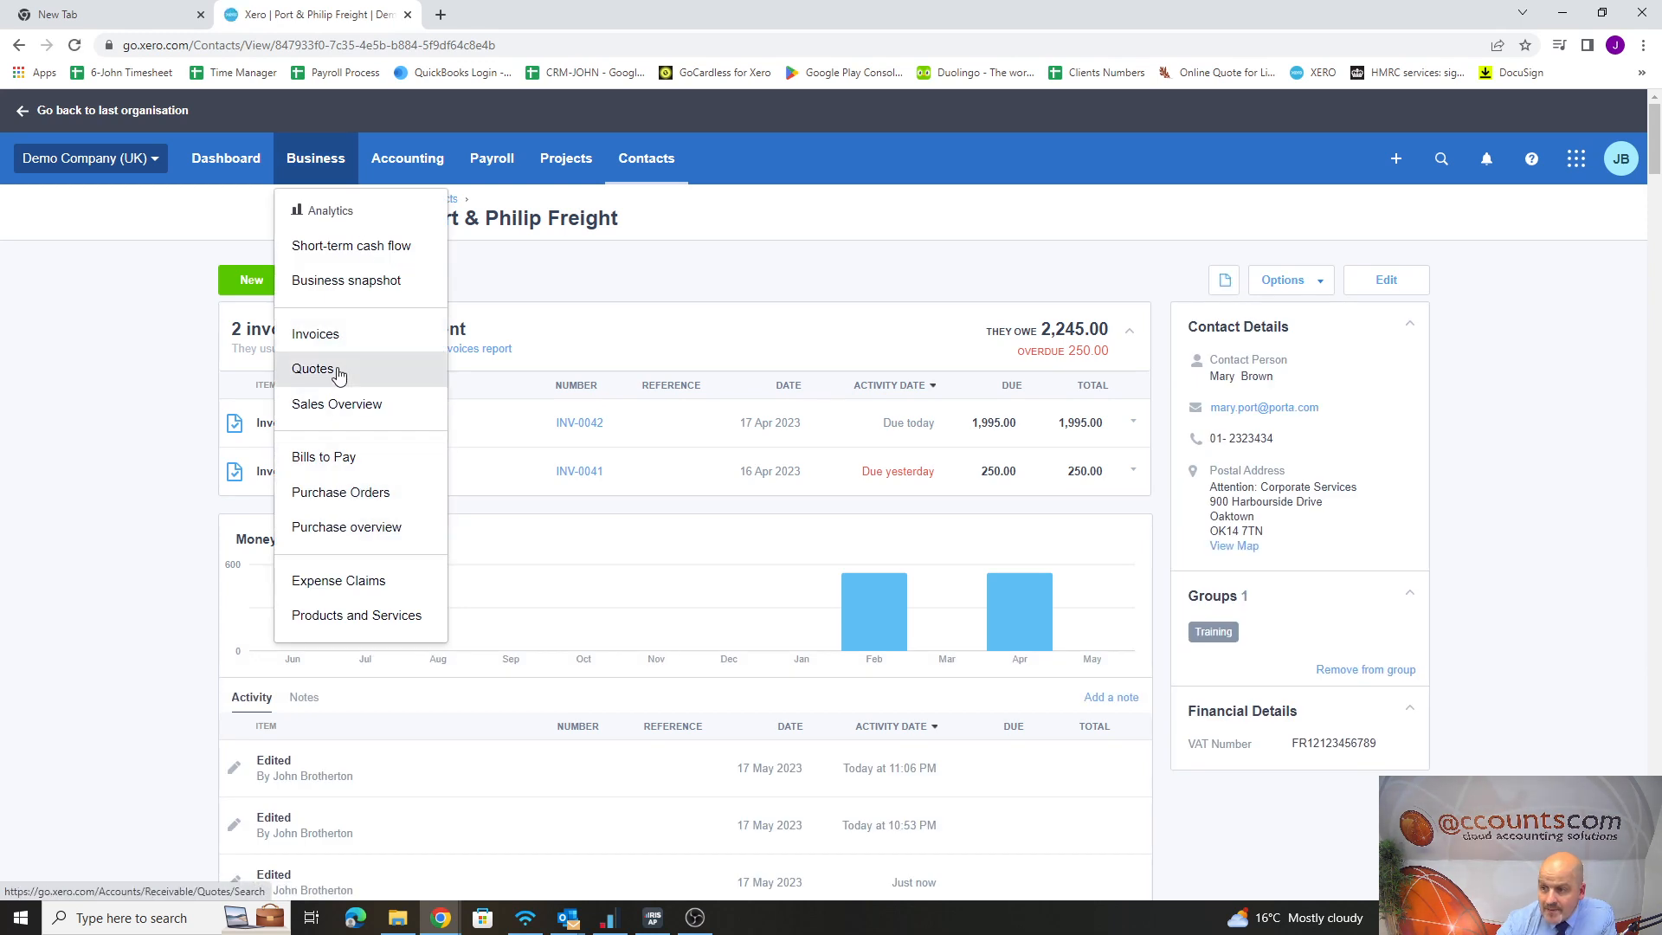
click(337, 404)
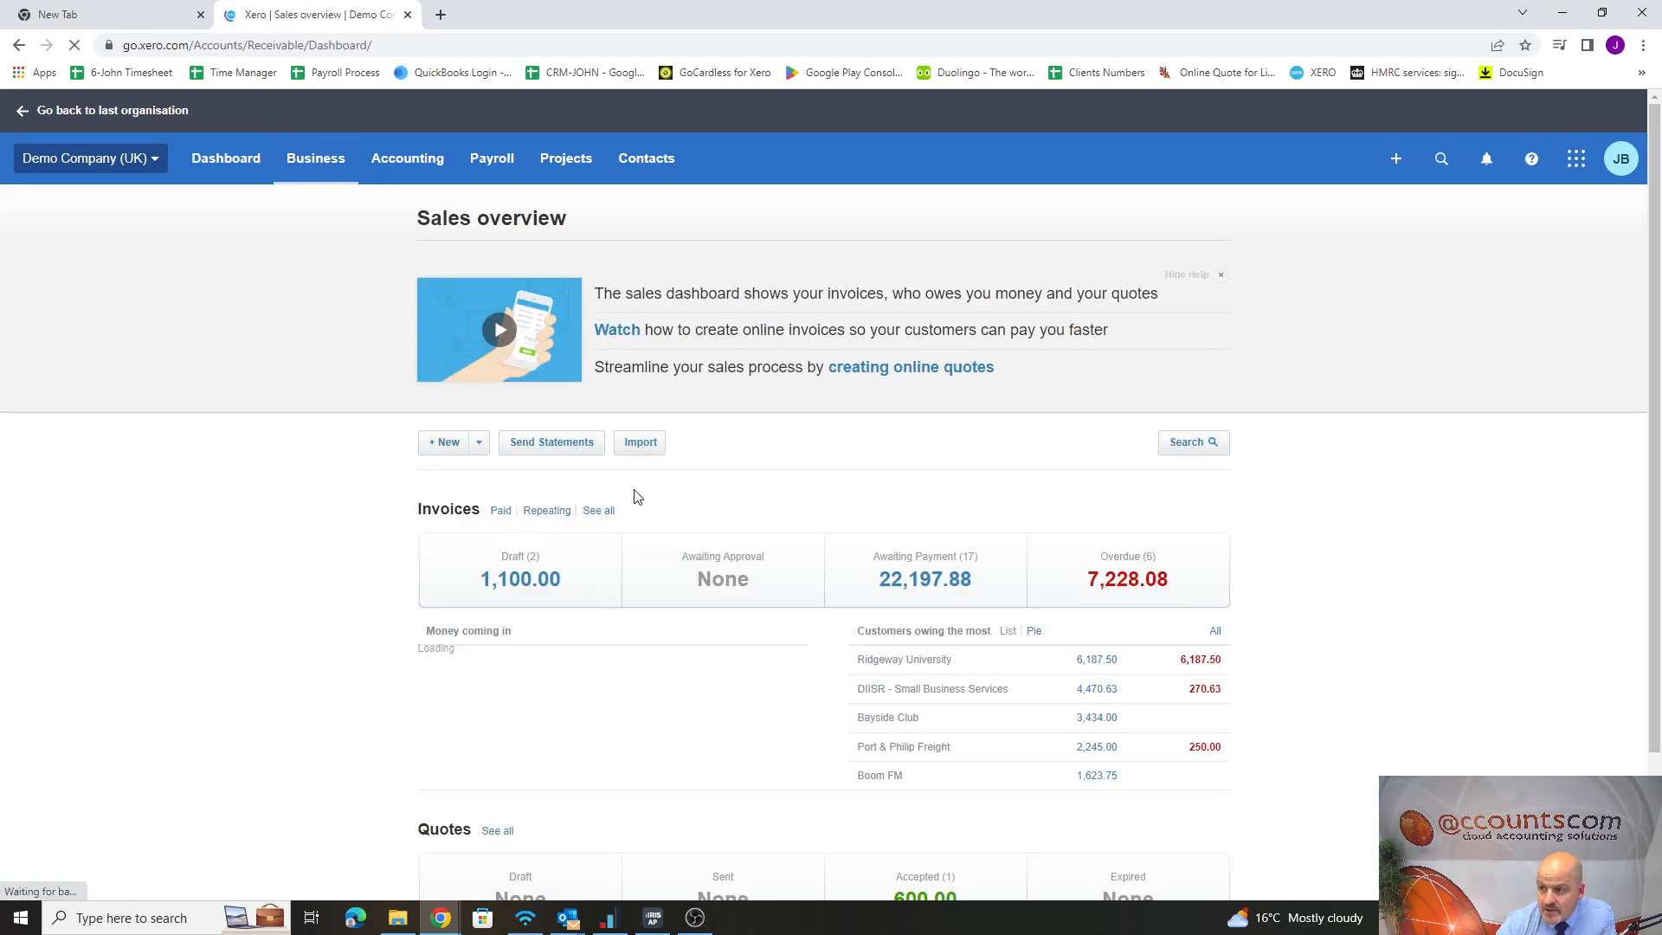
click(576, 446)
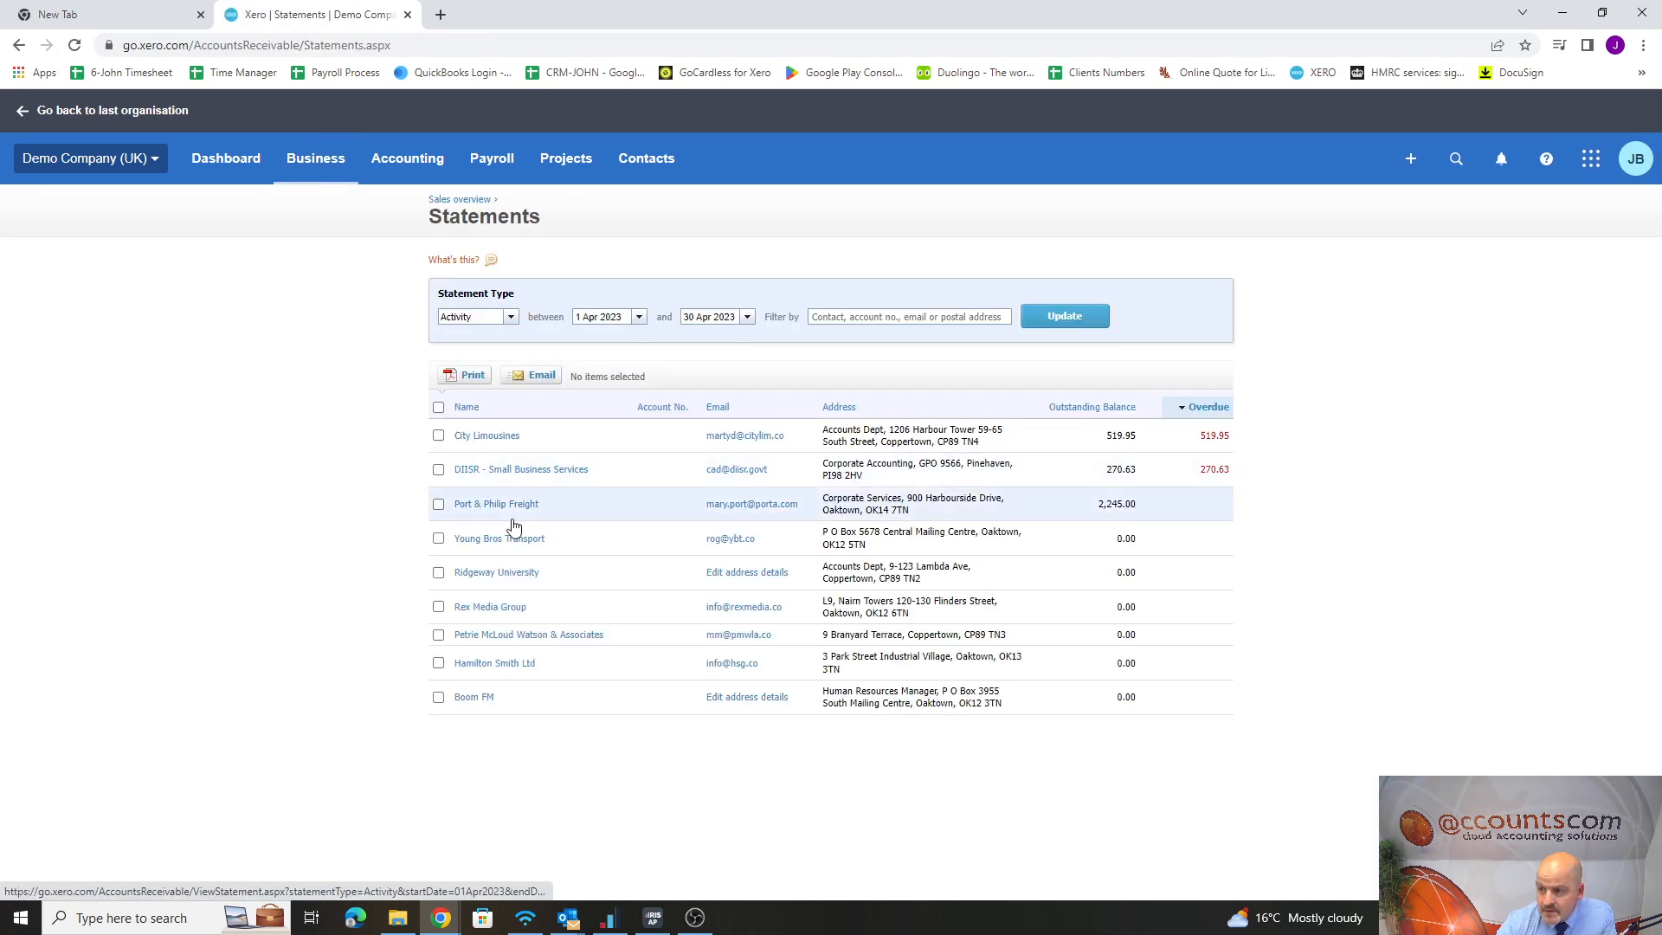
click(502, 507)
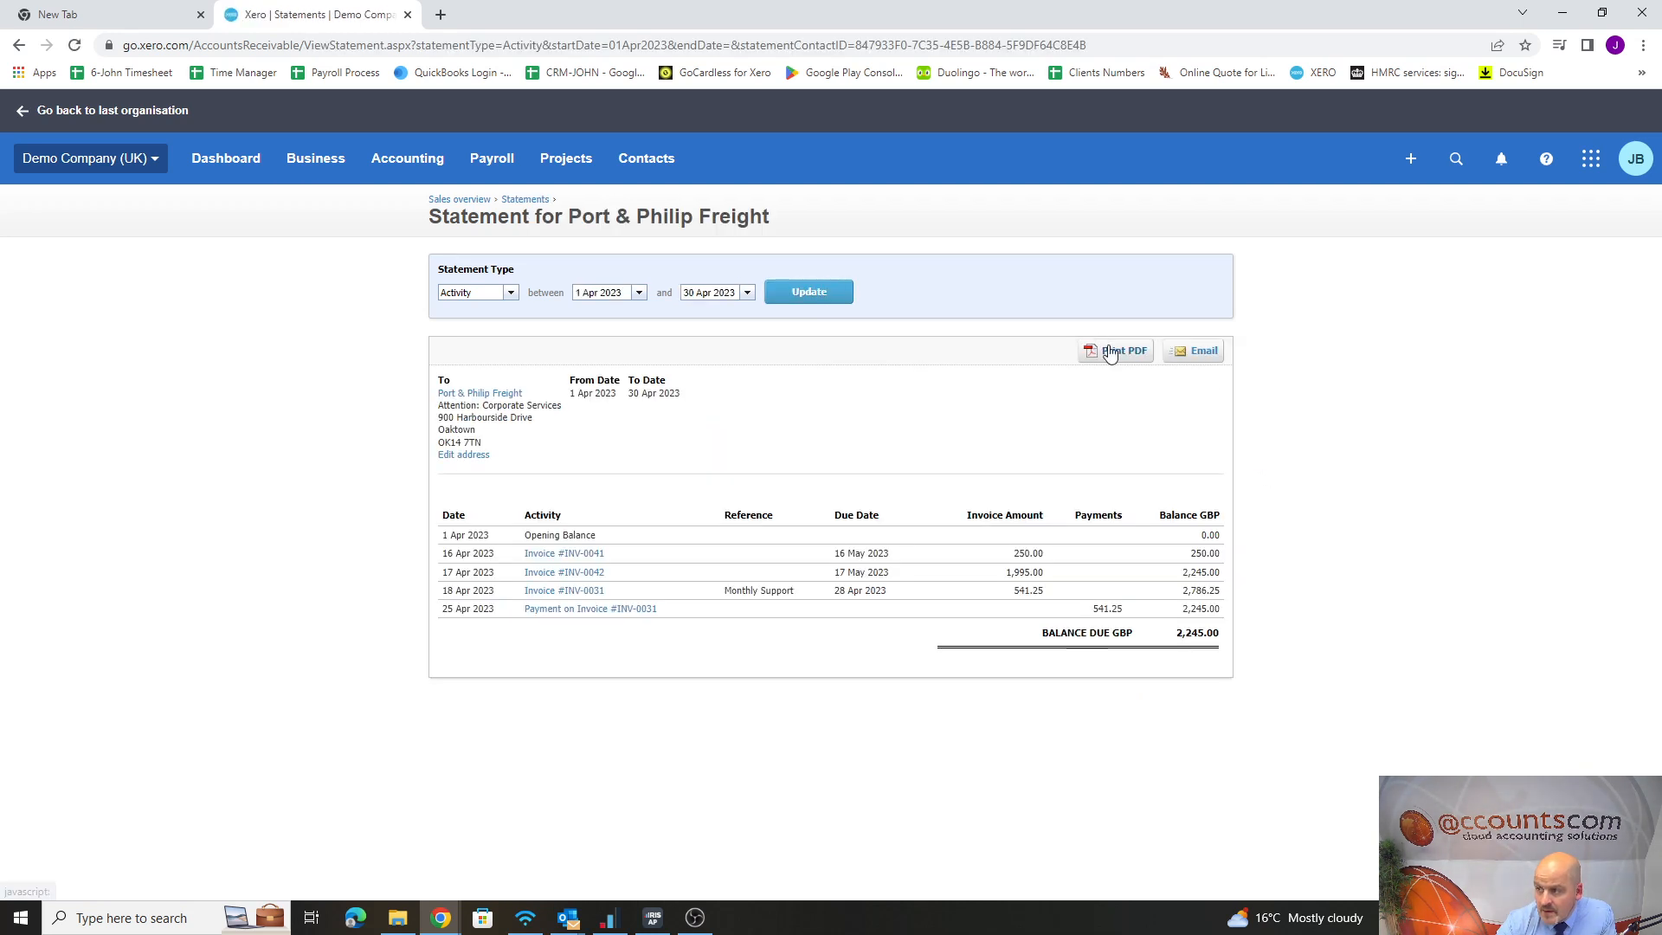
click(1206, 352)
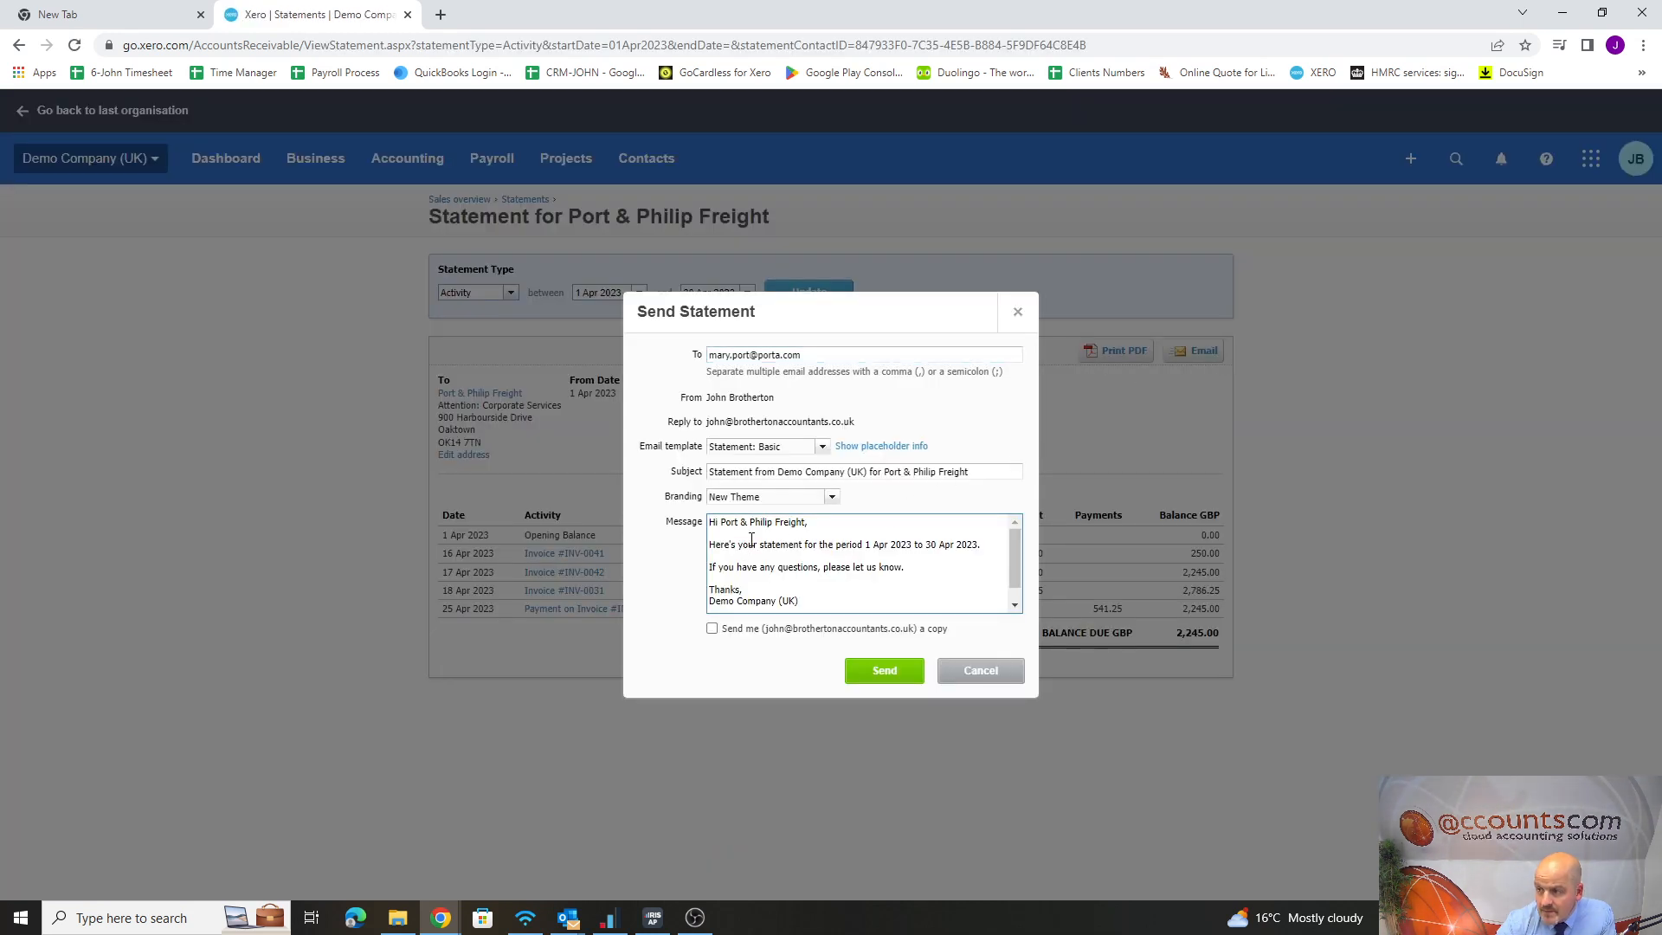
Preview the "7 Days overdue" and "14 Days overdue" templates in the statement email and close the form without sending
click(822, 447)
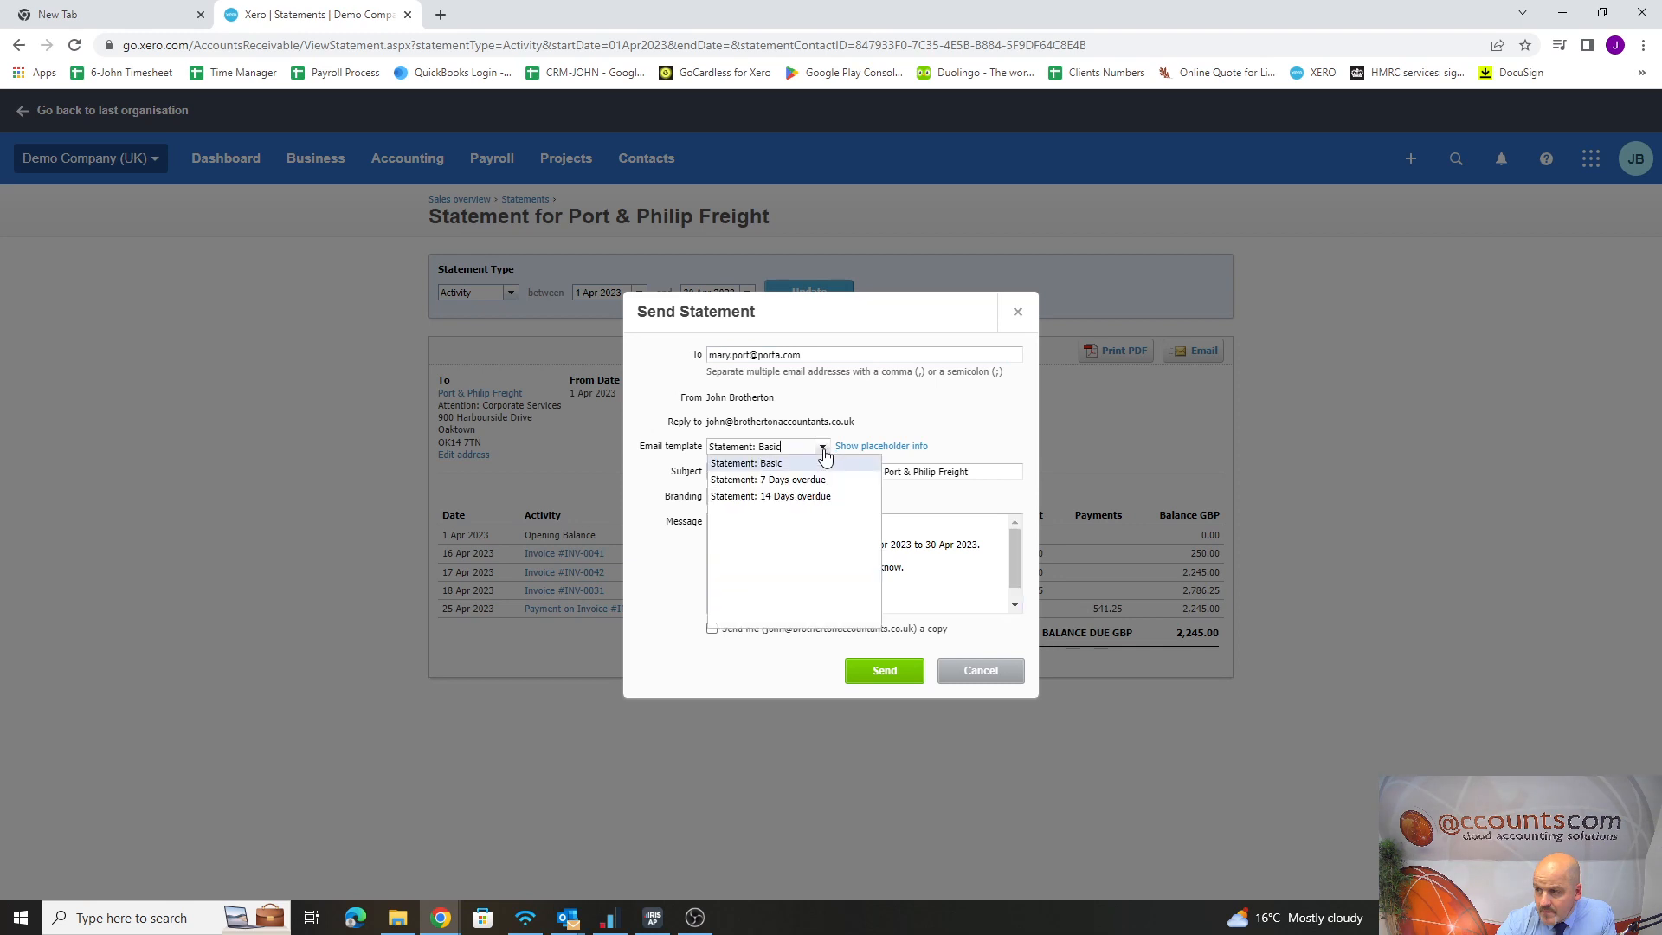
click(766, 474)
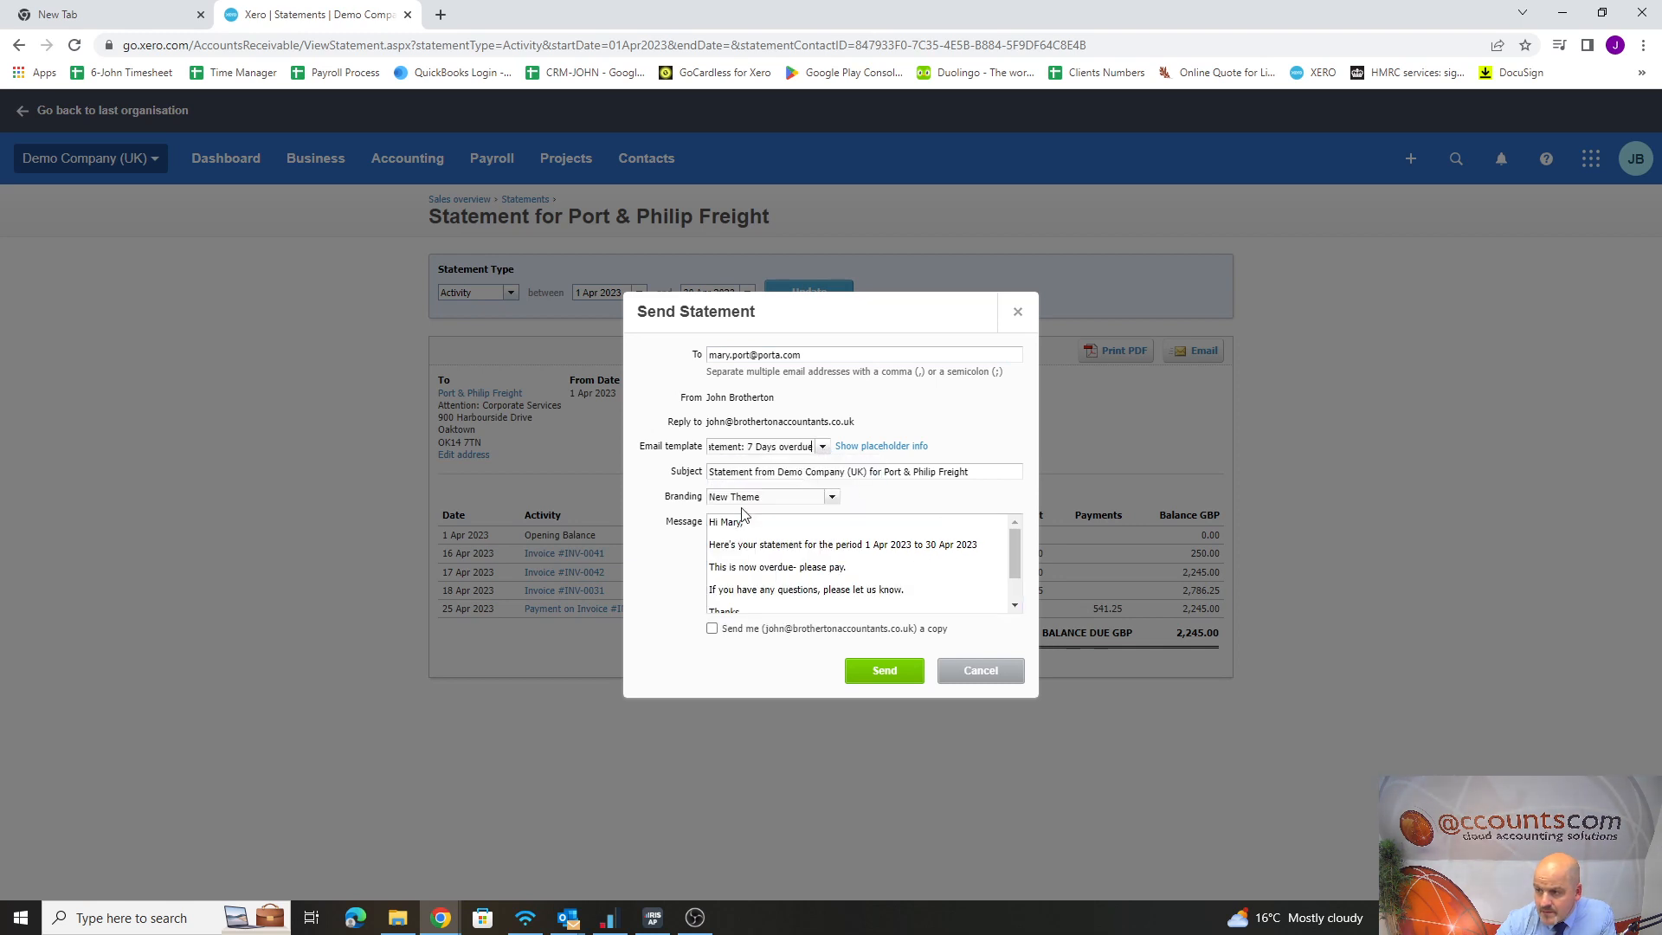
click(823, 447)
click(789, 491)
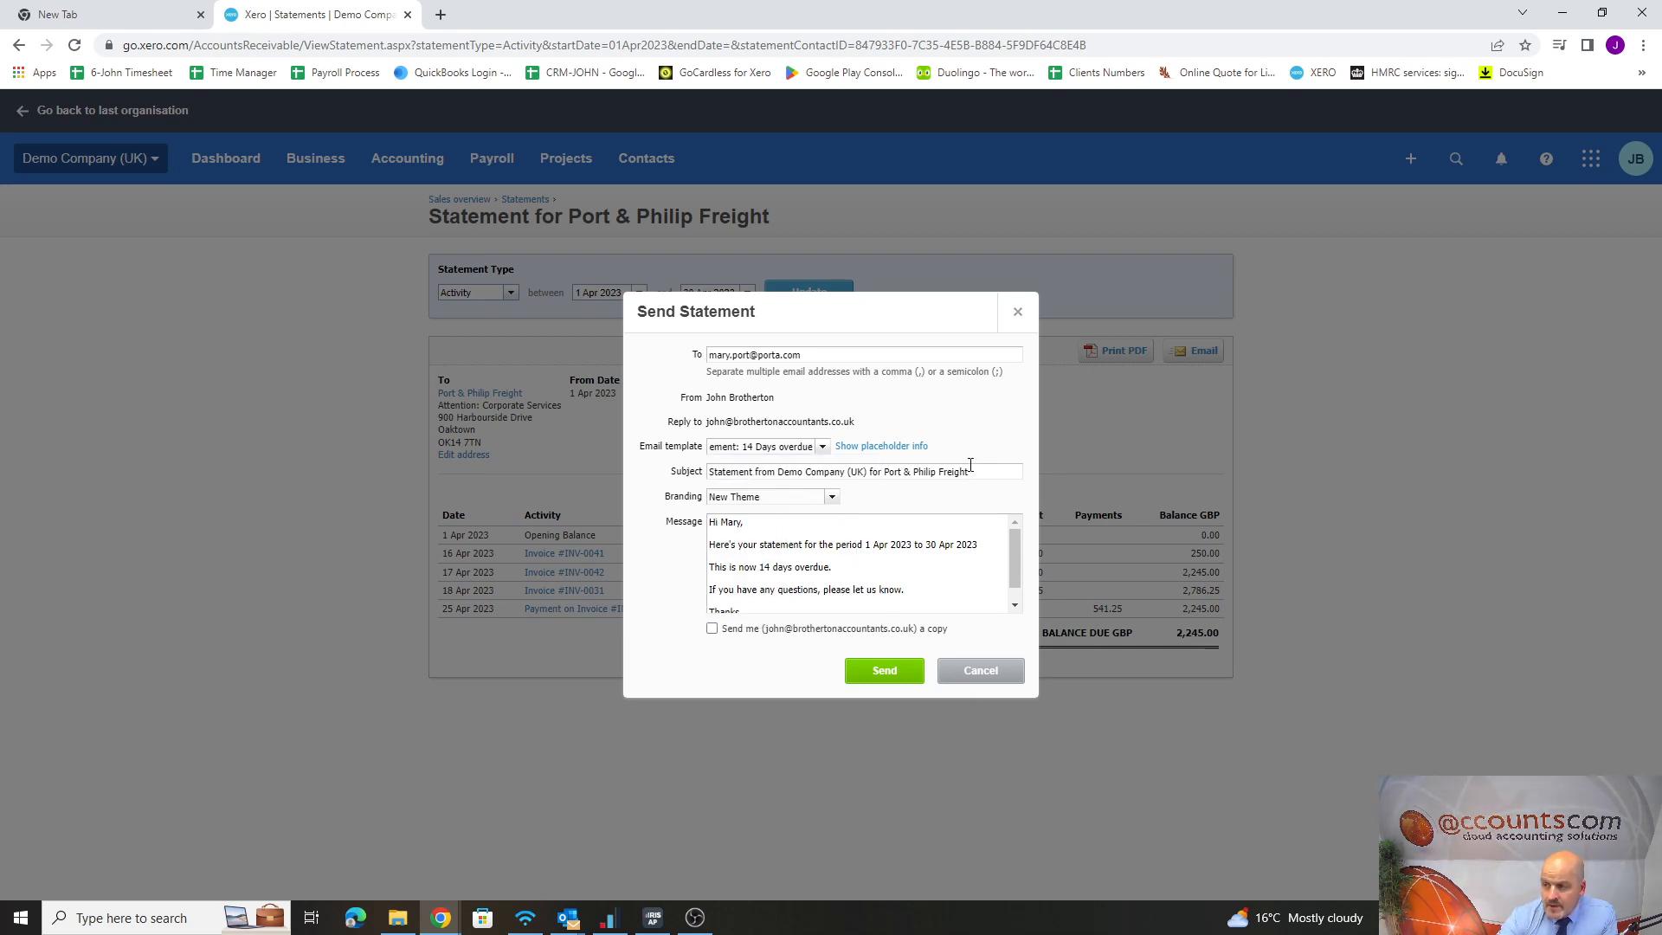
click(983, 679)
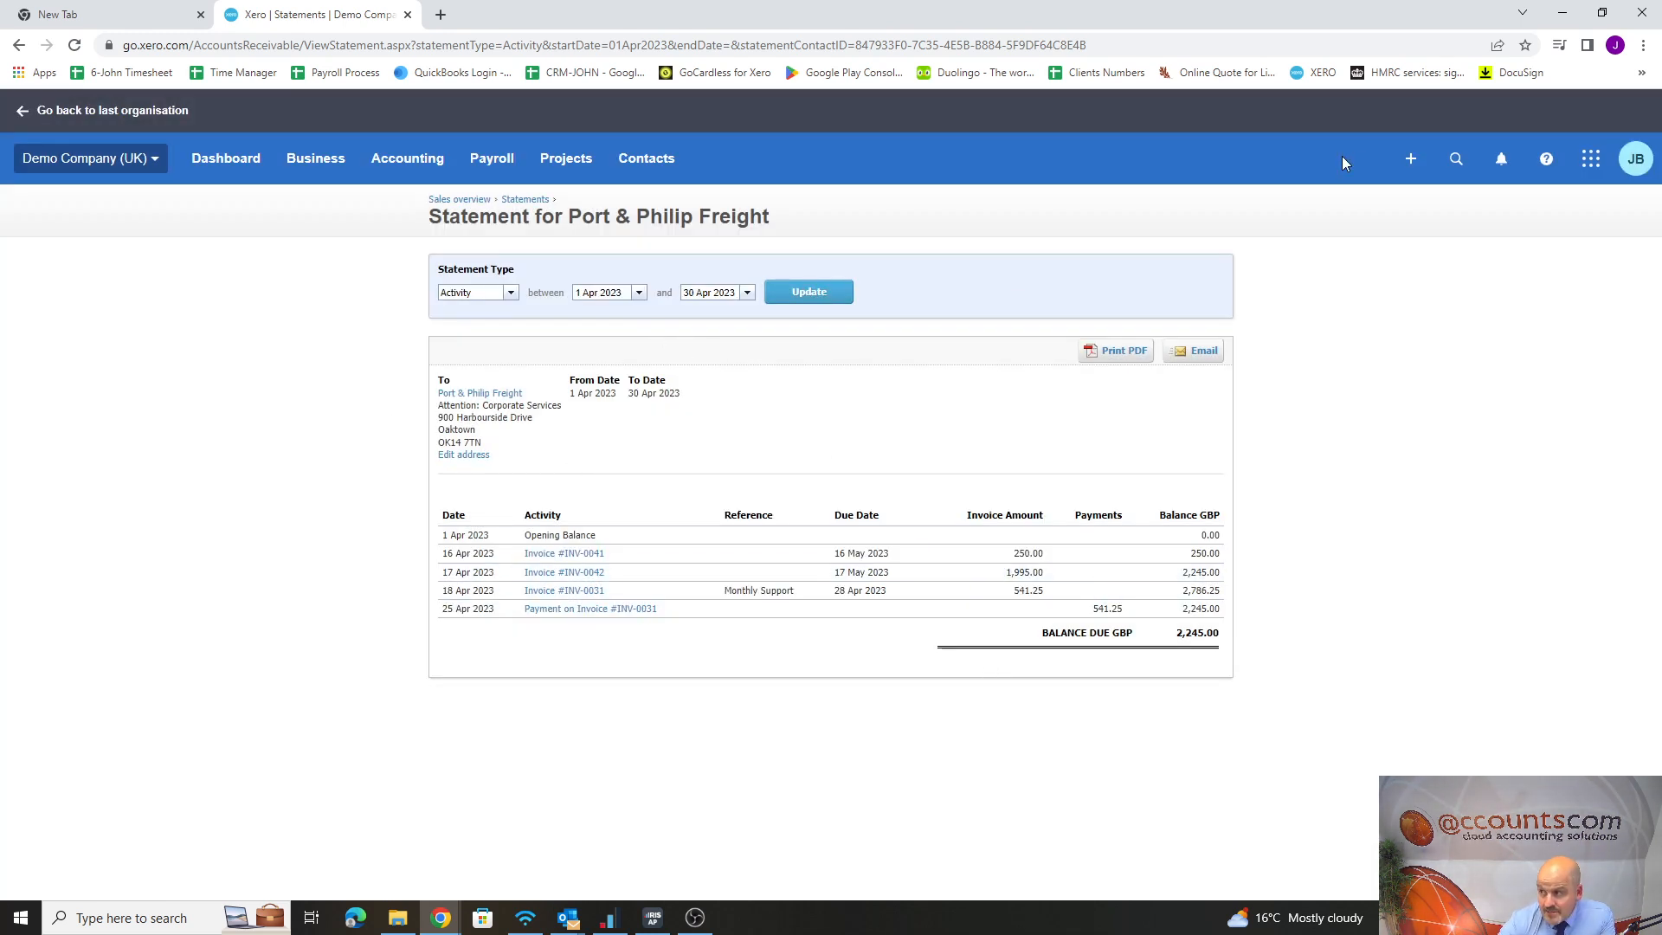
Start a new sales invoice and select the existing contact ABC Furniture as its customer
click(1411, 159)
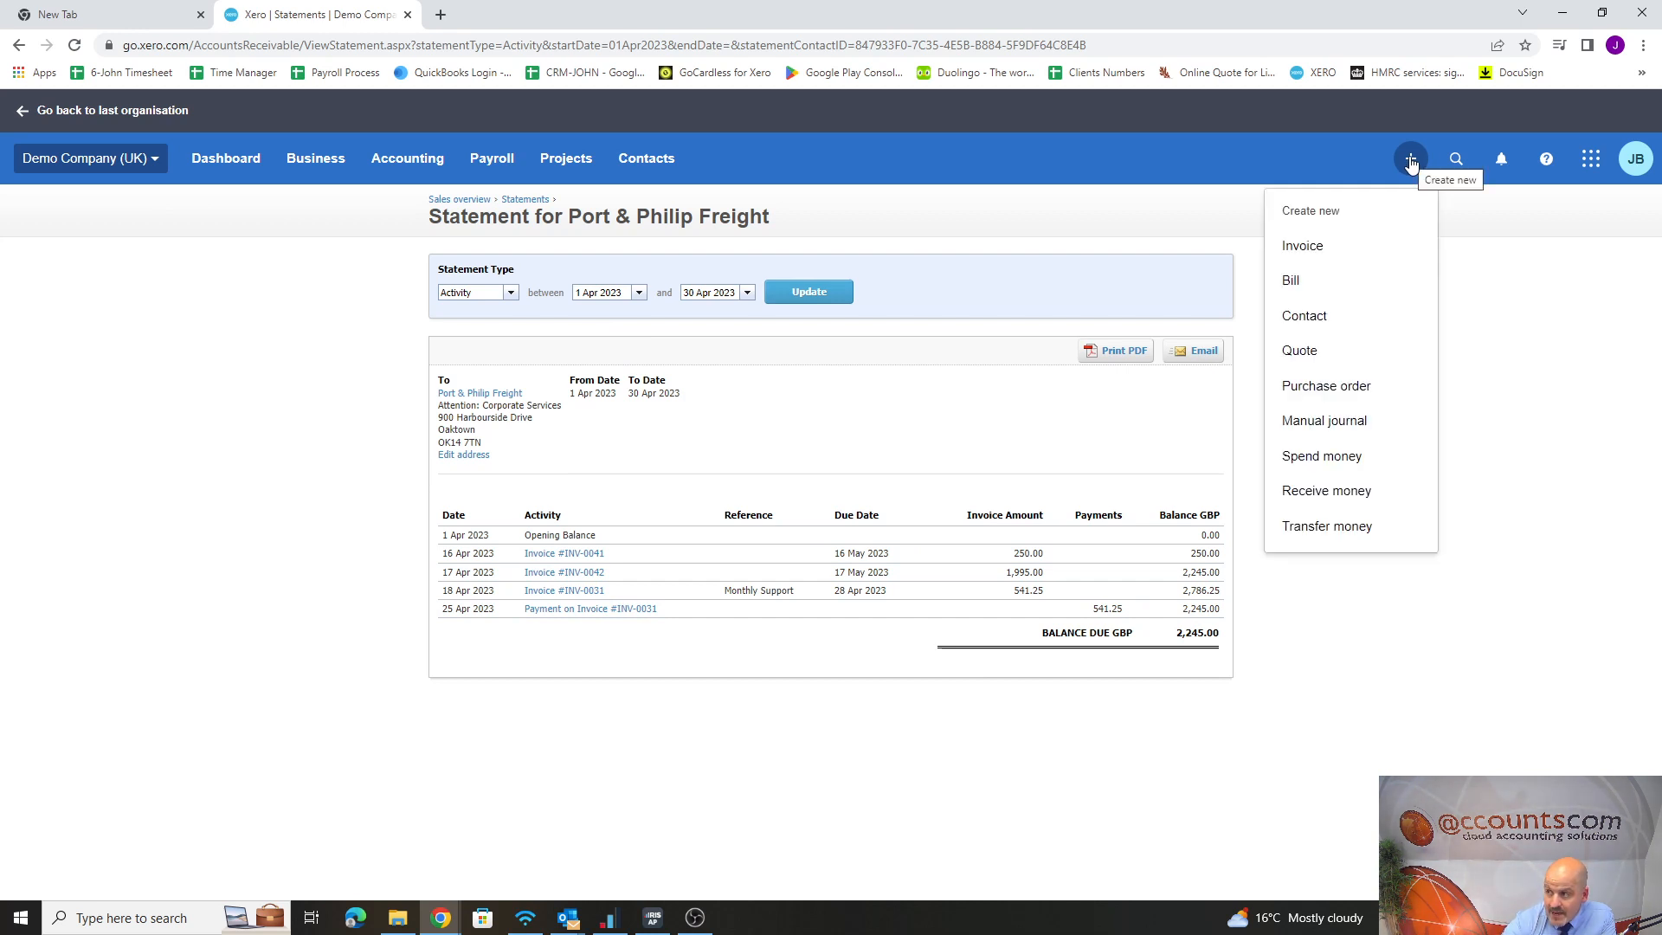
click(1305, 248)
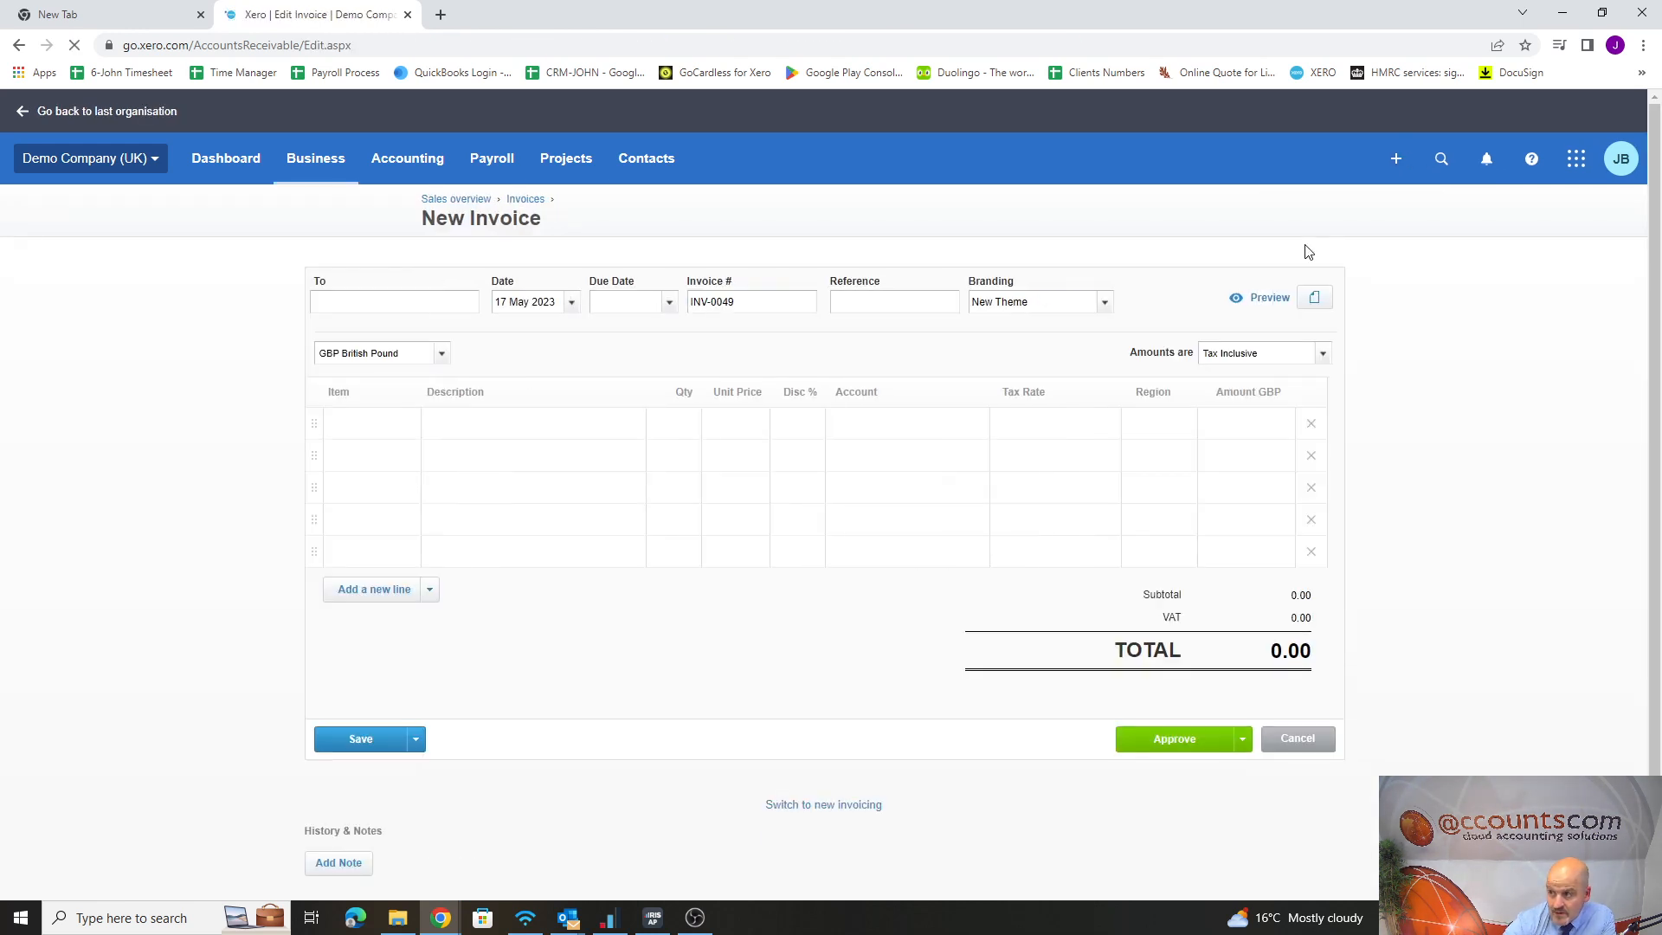
click(367, 301)
text(a)
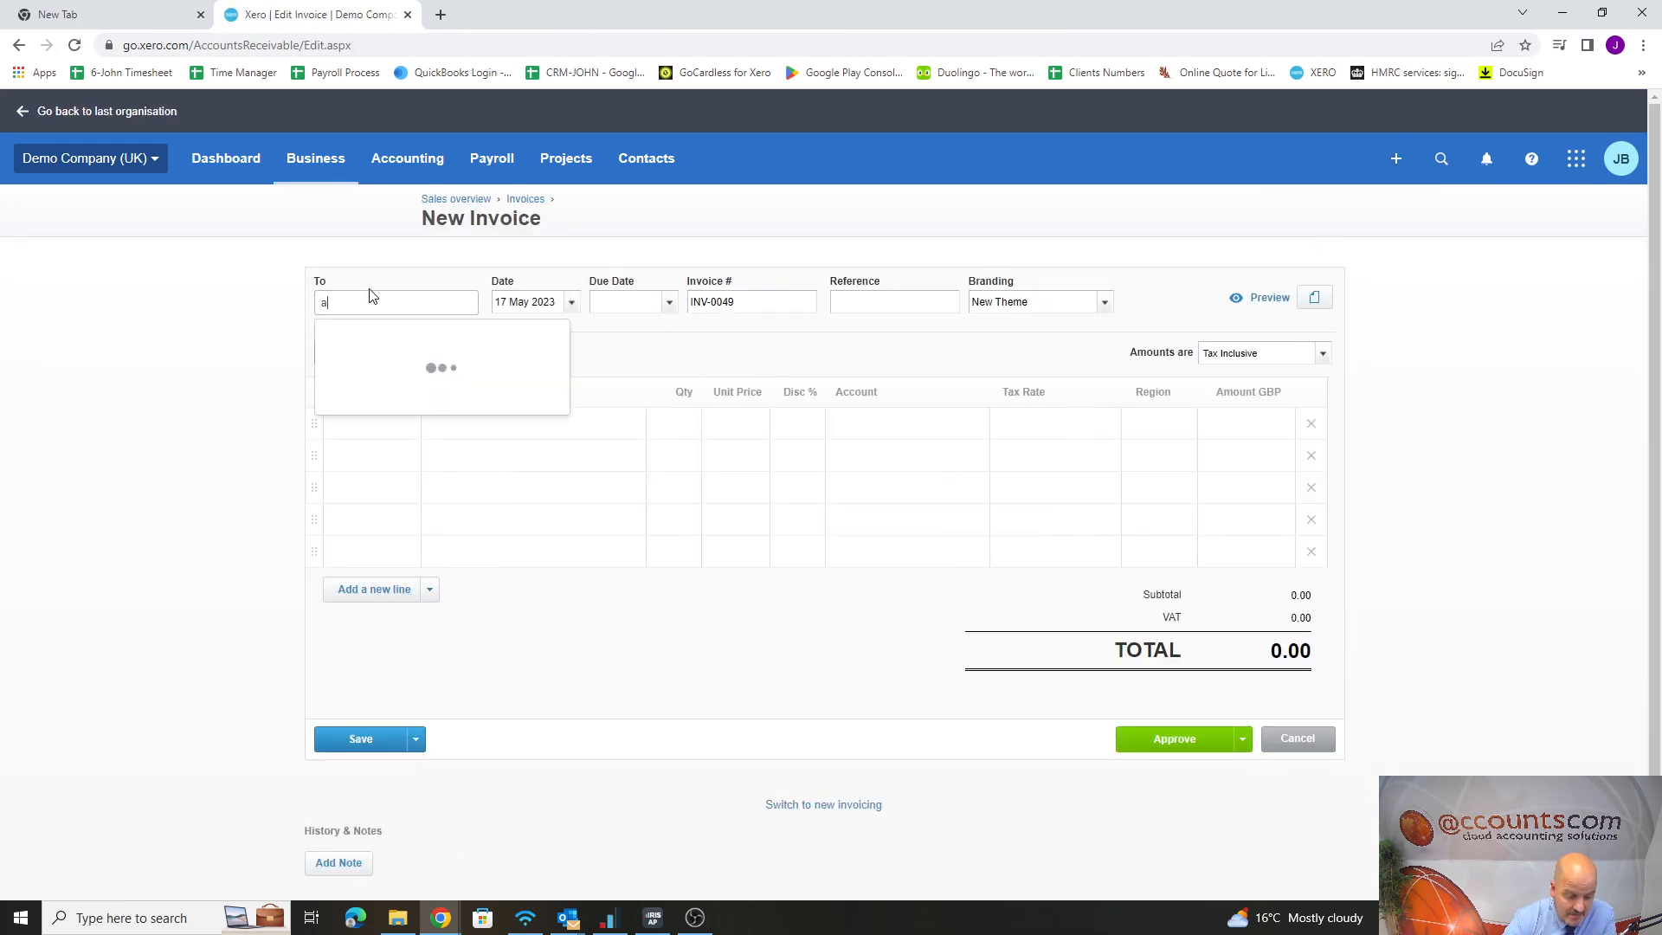
text(vbc)
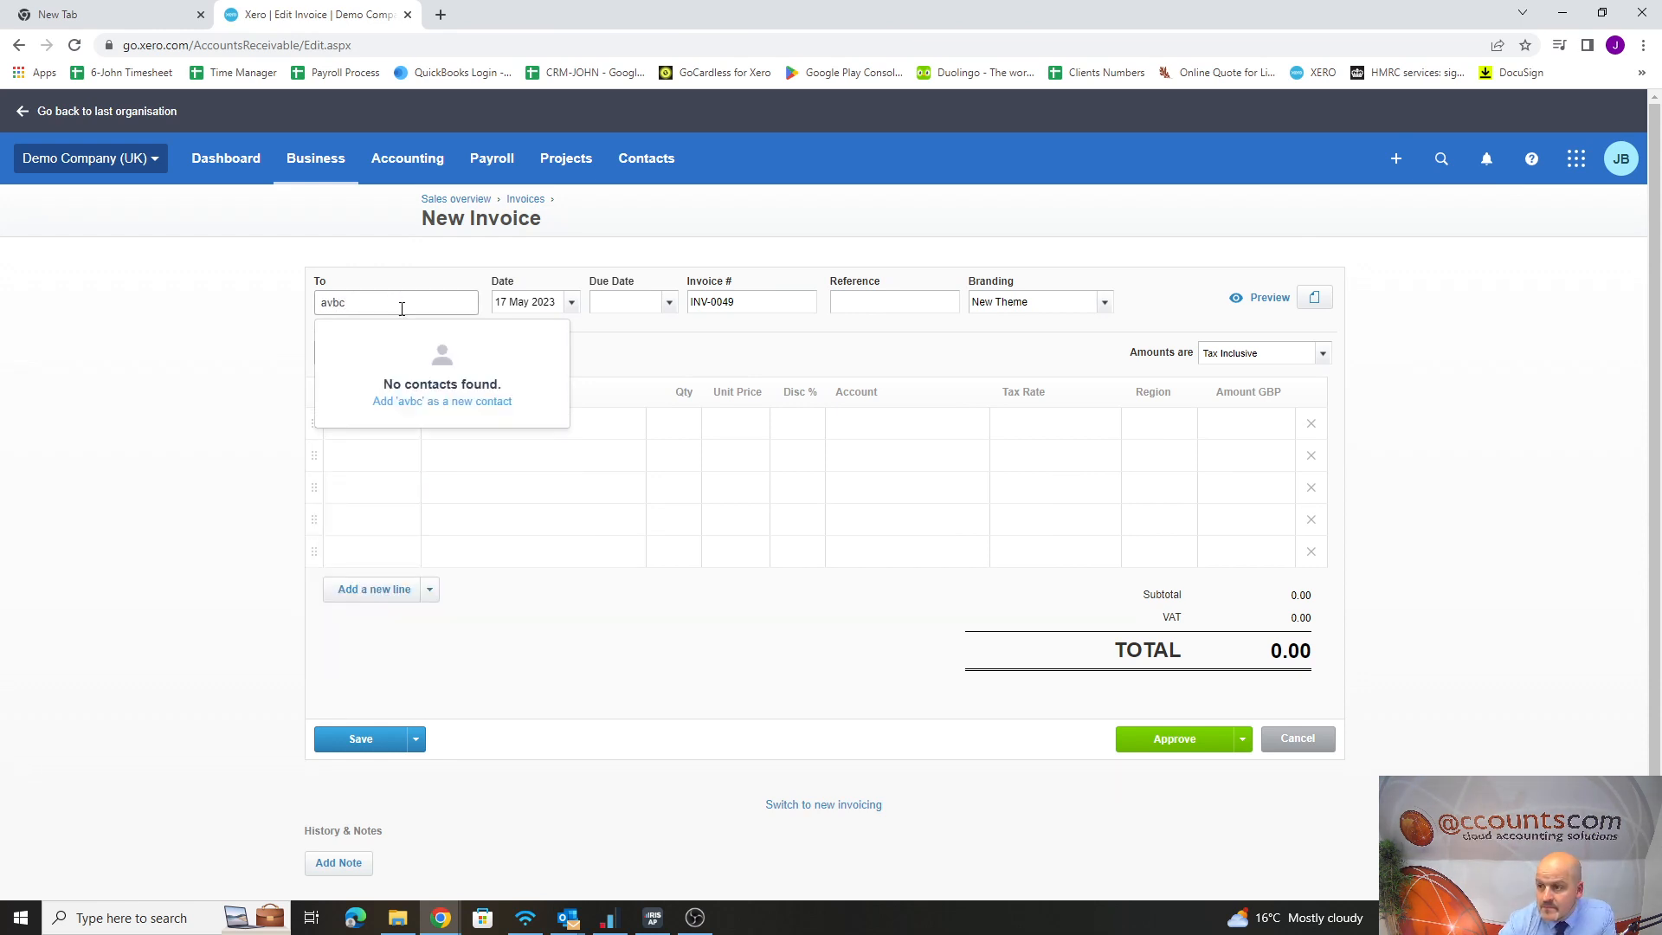
key(BackSpace)
key(BackSpace)
text(c)
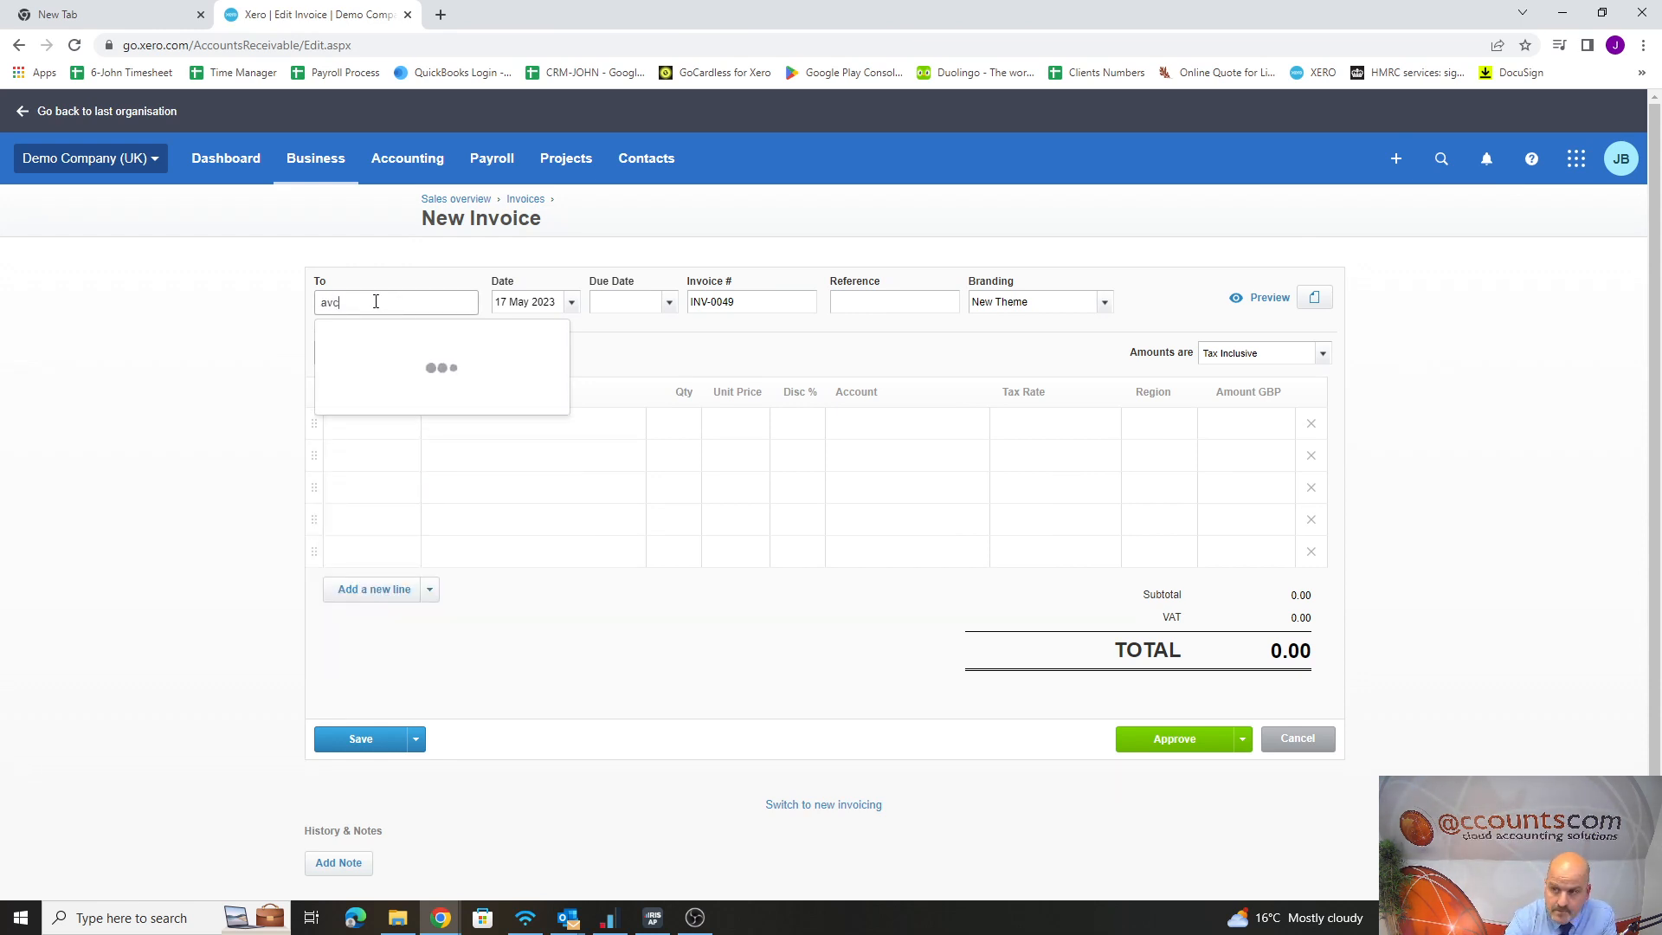
key(BackSpace)
key(BackSpace)
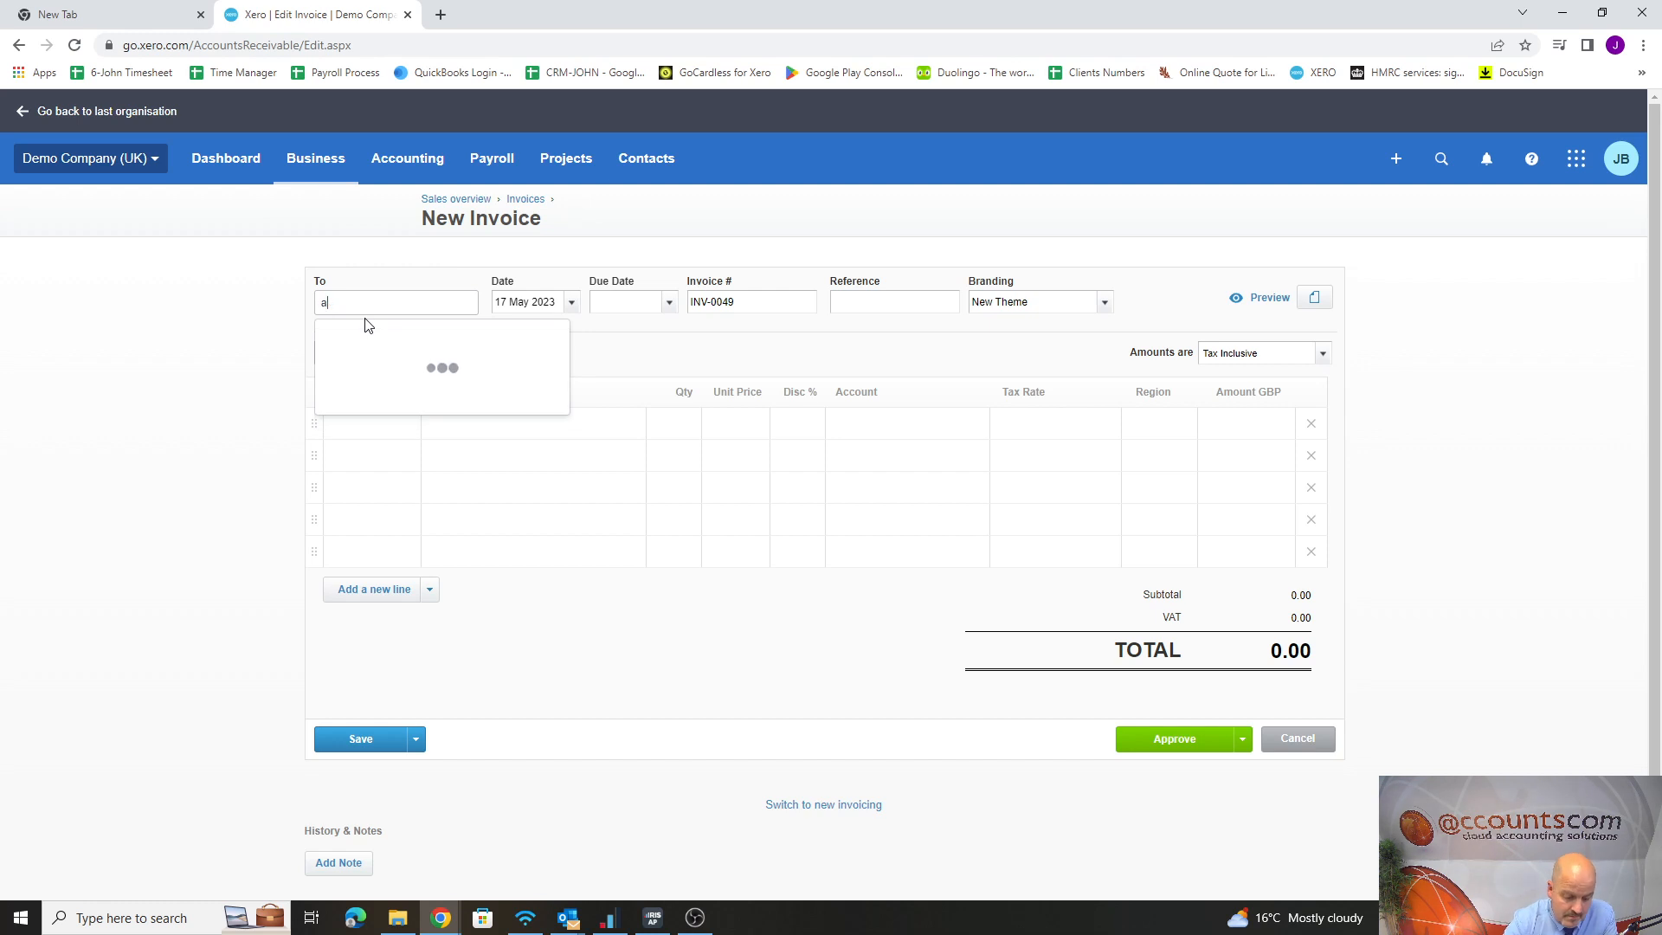
text(bc)
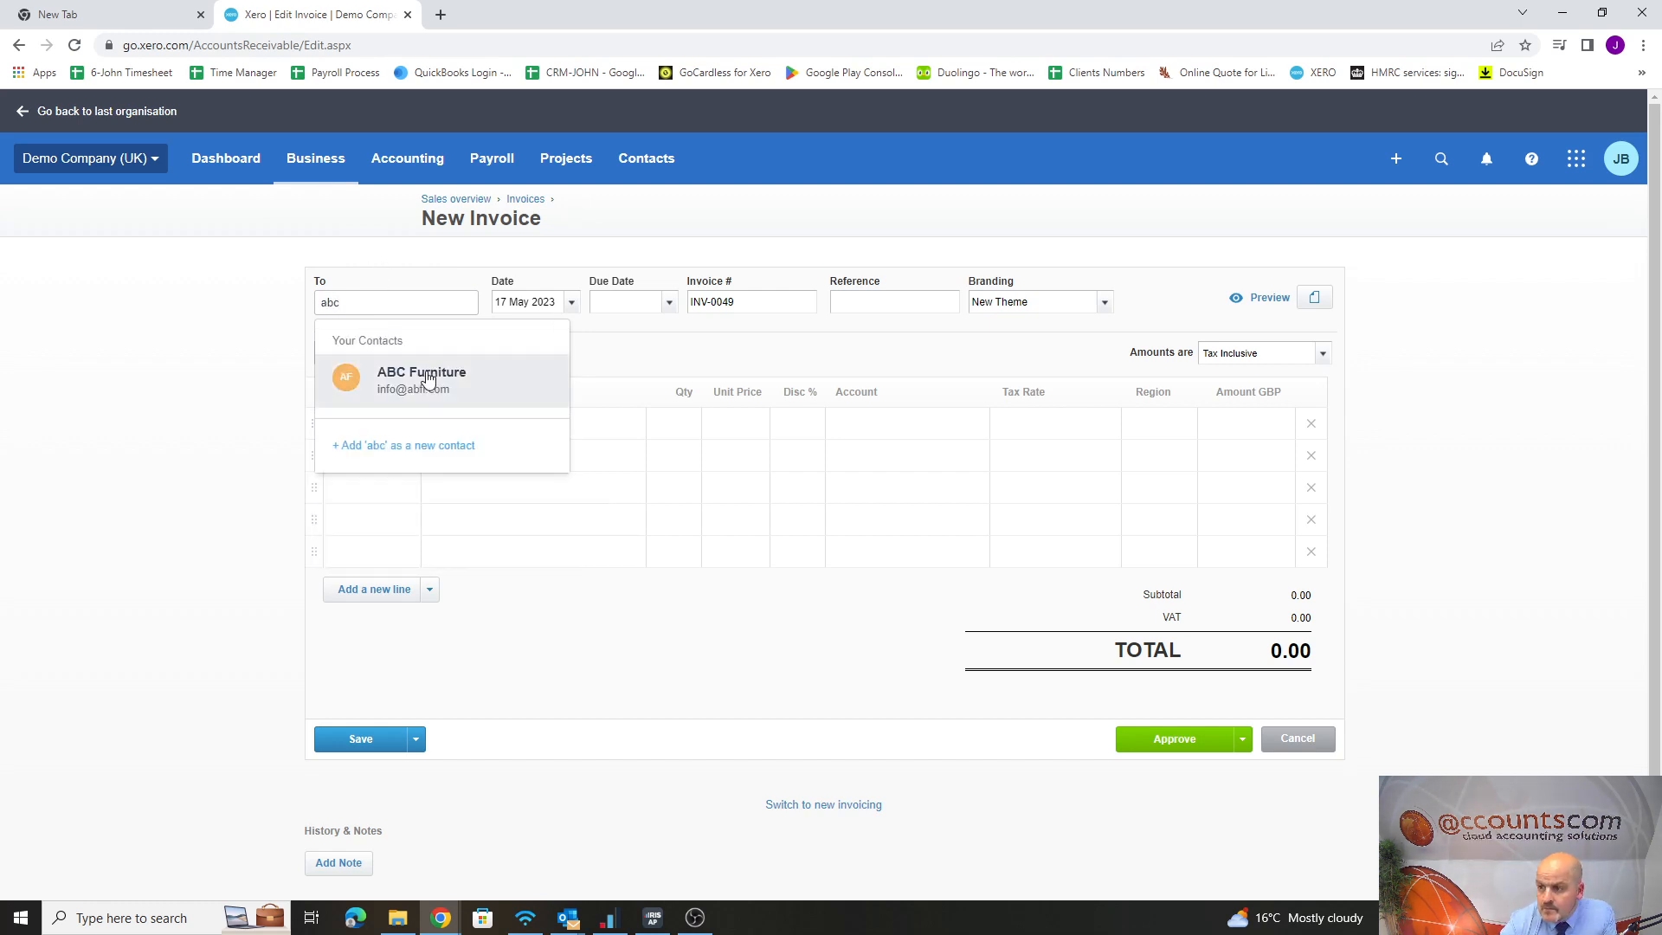
click(421, 374)
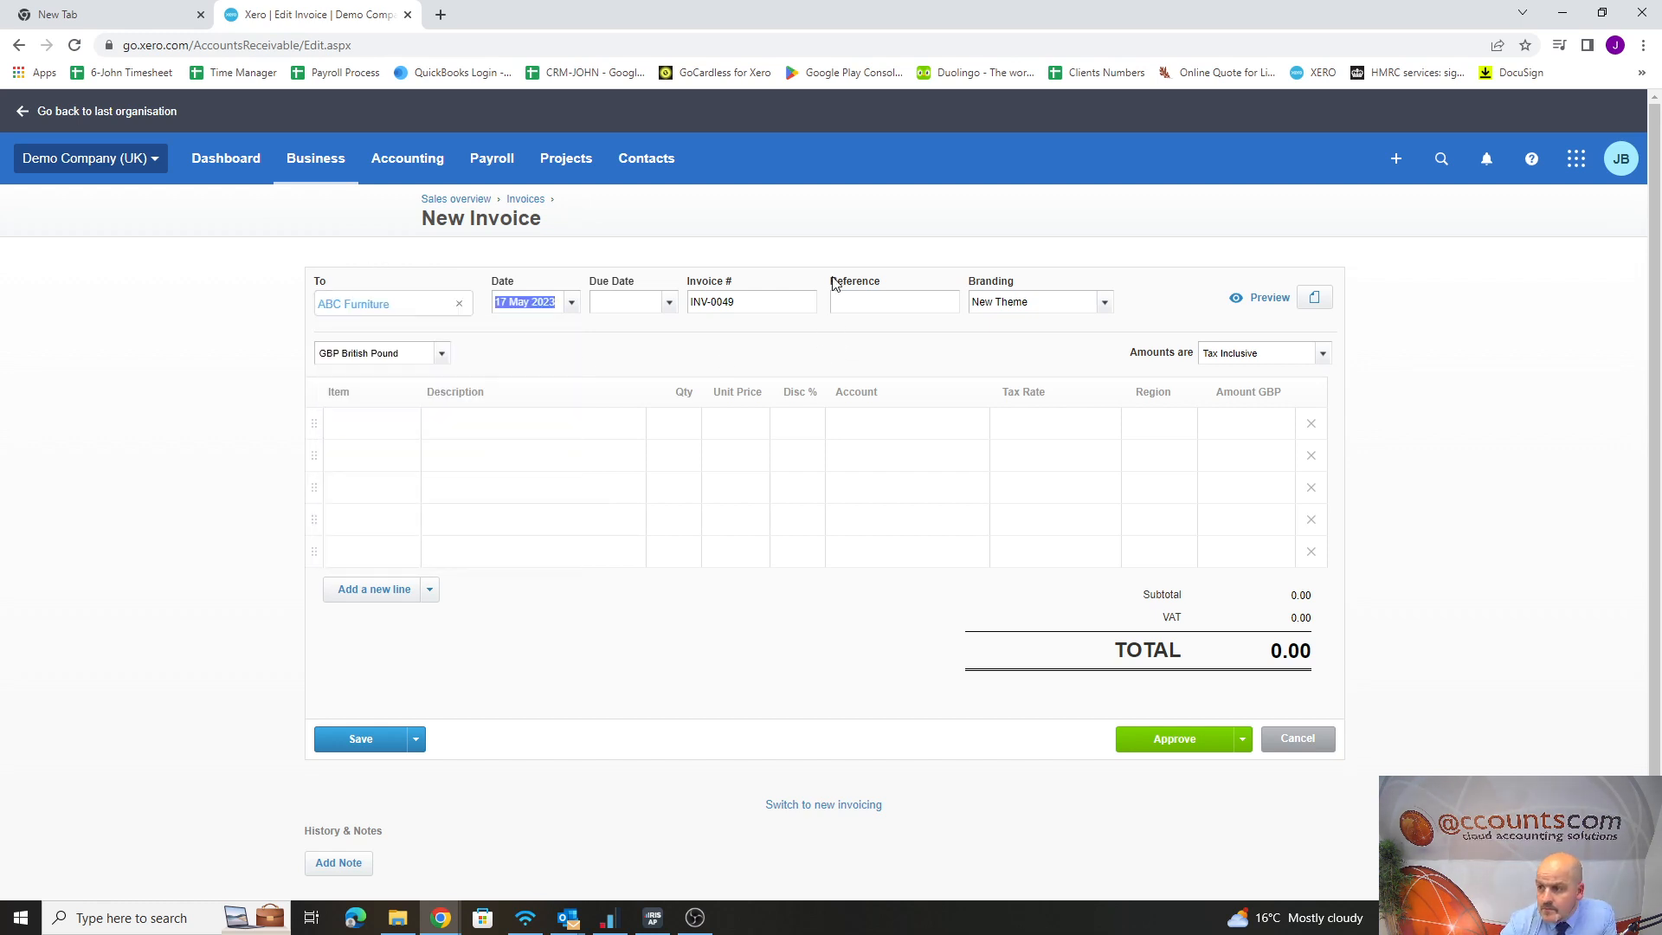
Add the item "BOOK: Fish out of Water: Finding Your Brand" to the first line of the invoice
click(378, 445)
click(408, 437)
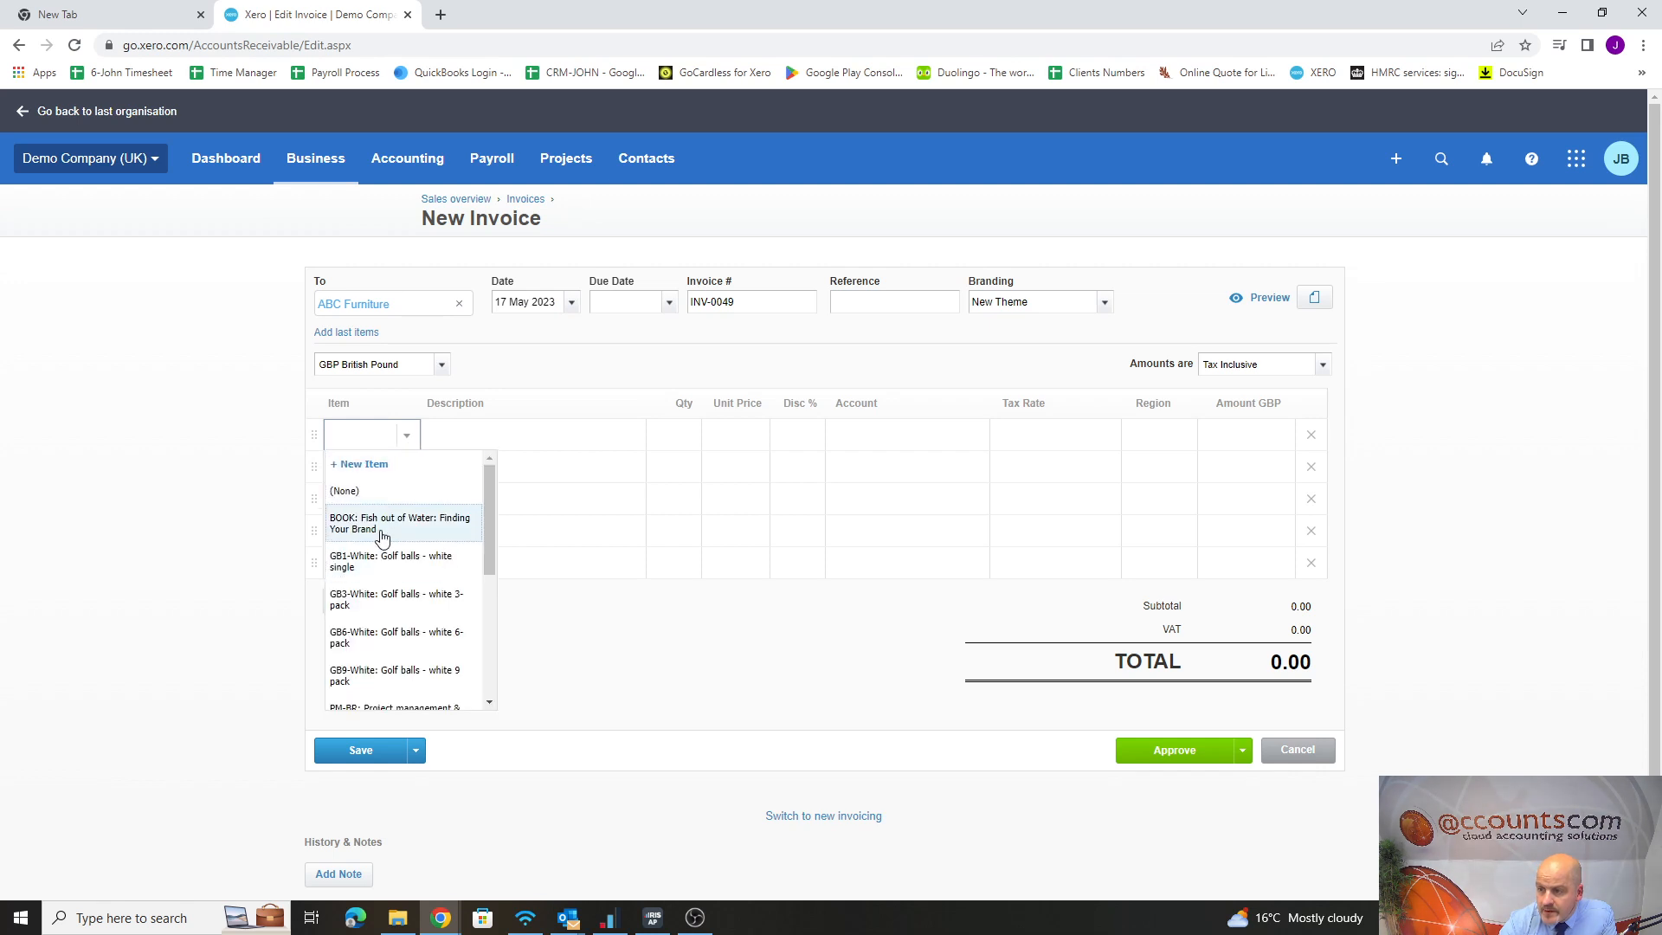
click(381, 530)
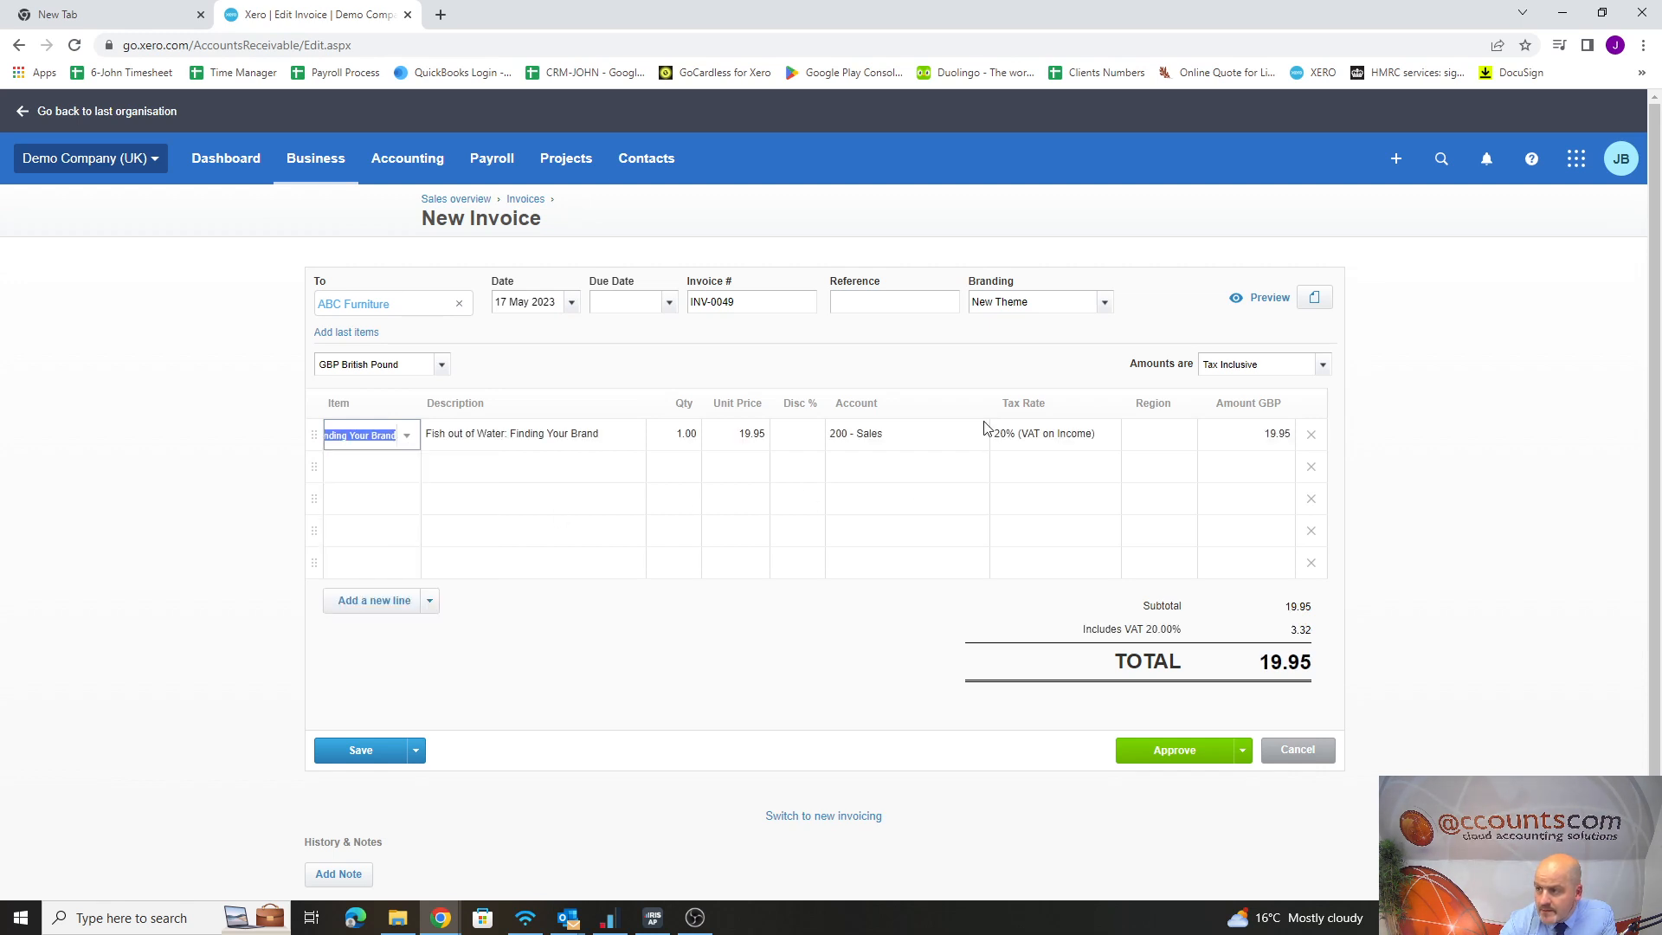
Set the invoice's due date to 24 May 2023 and approve the invoice
click(1190, 751)
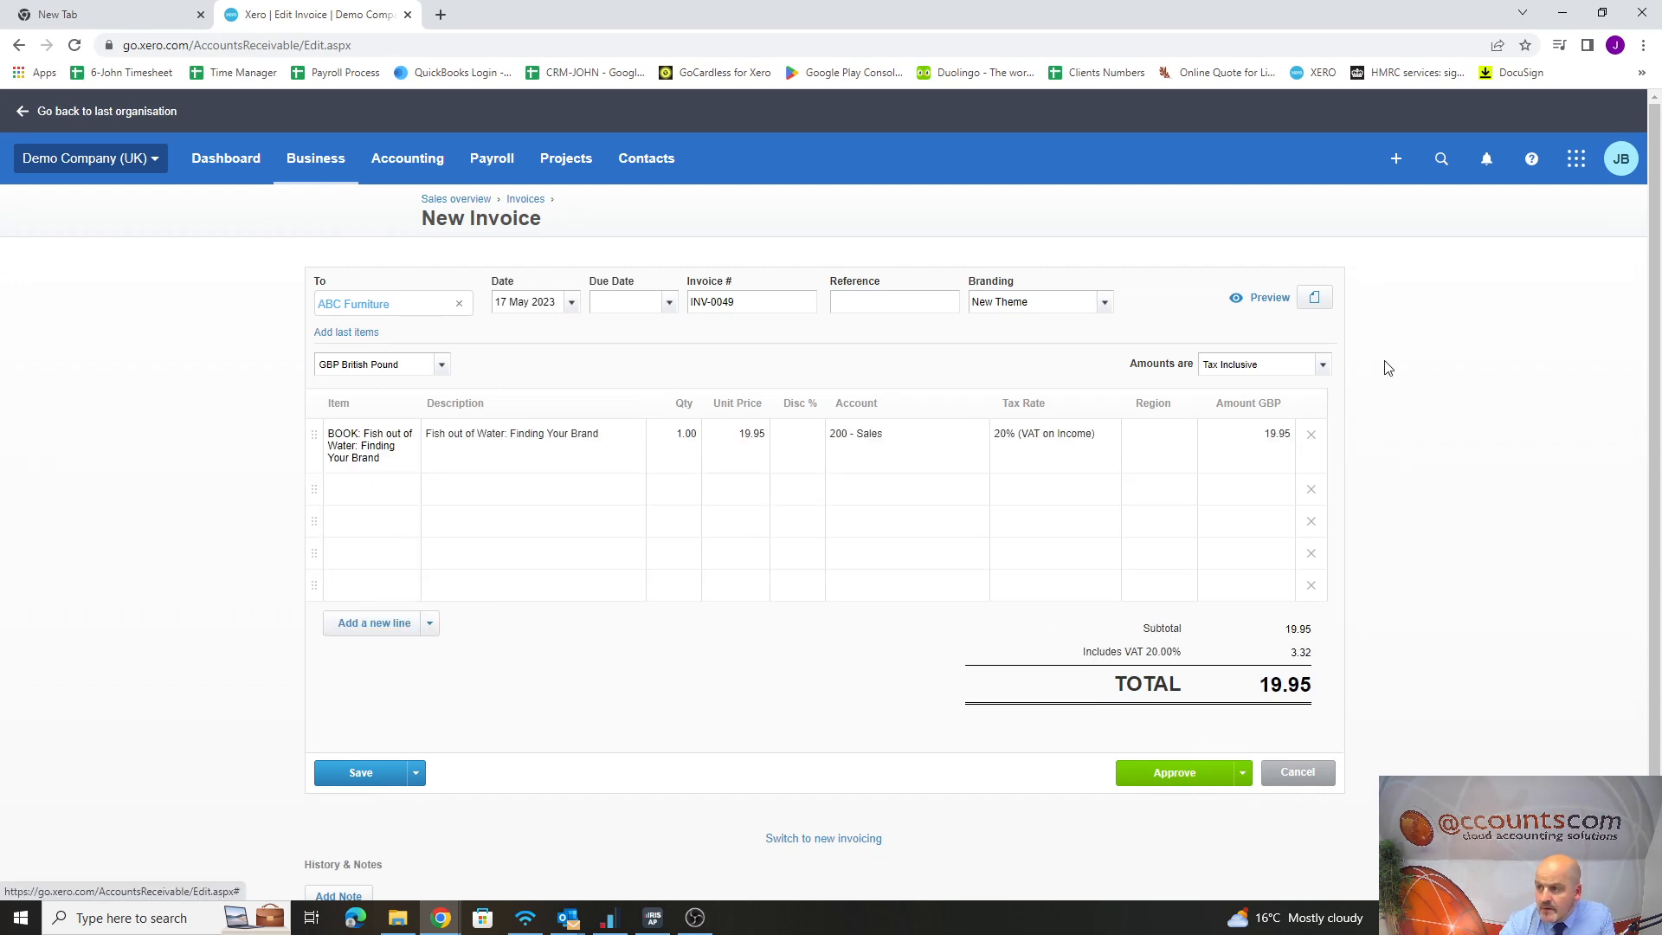
click(1175, 779)
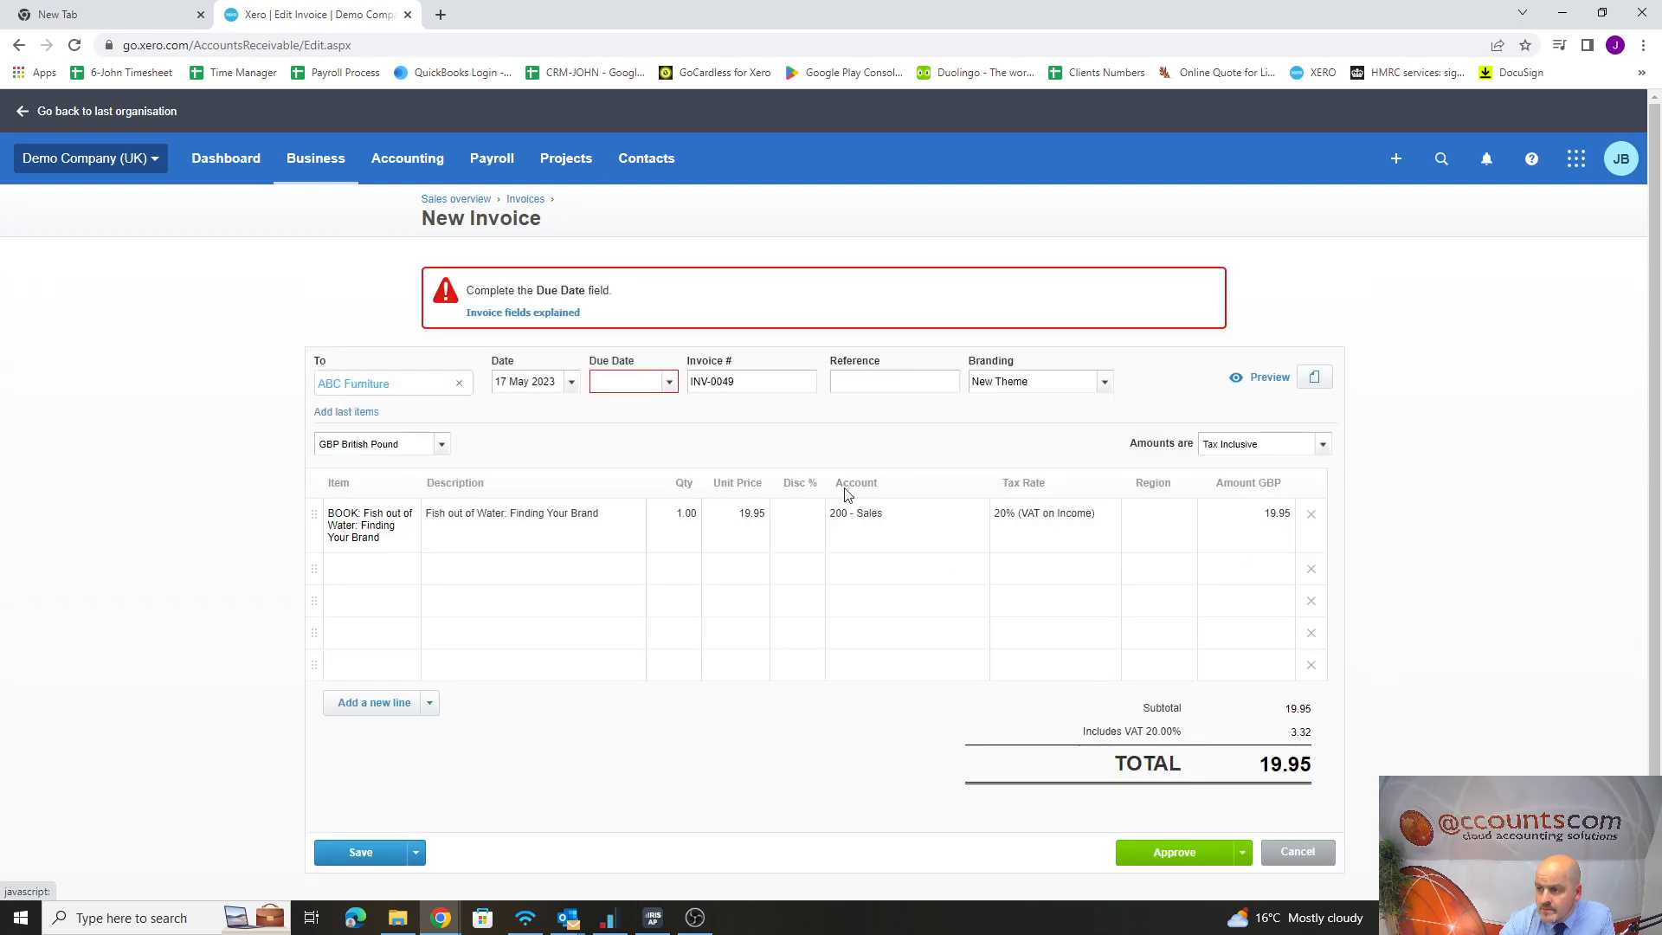
click(669, 382)
click(735, 590)
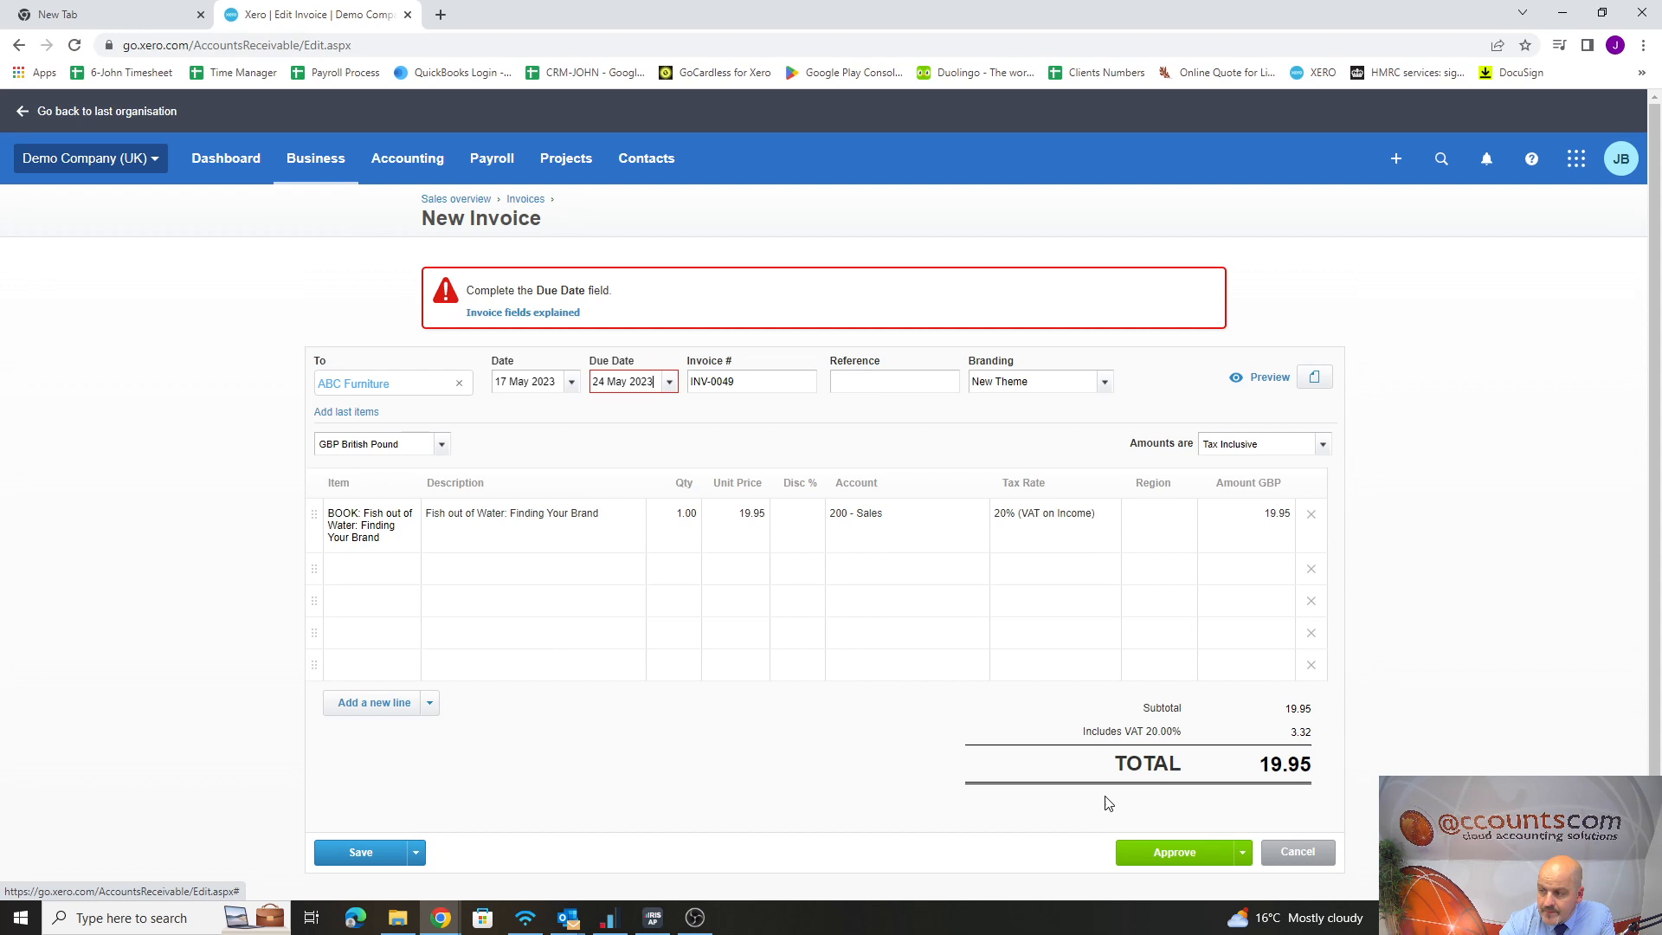
click(1175, 852)
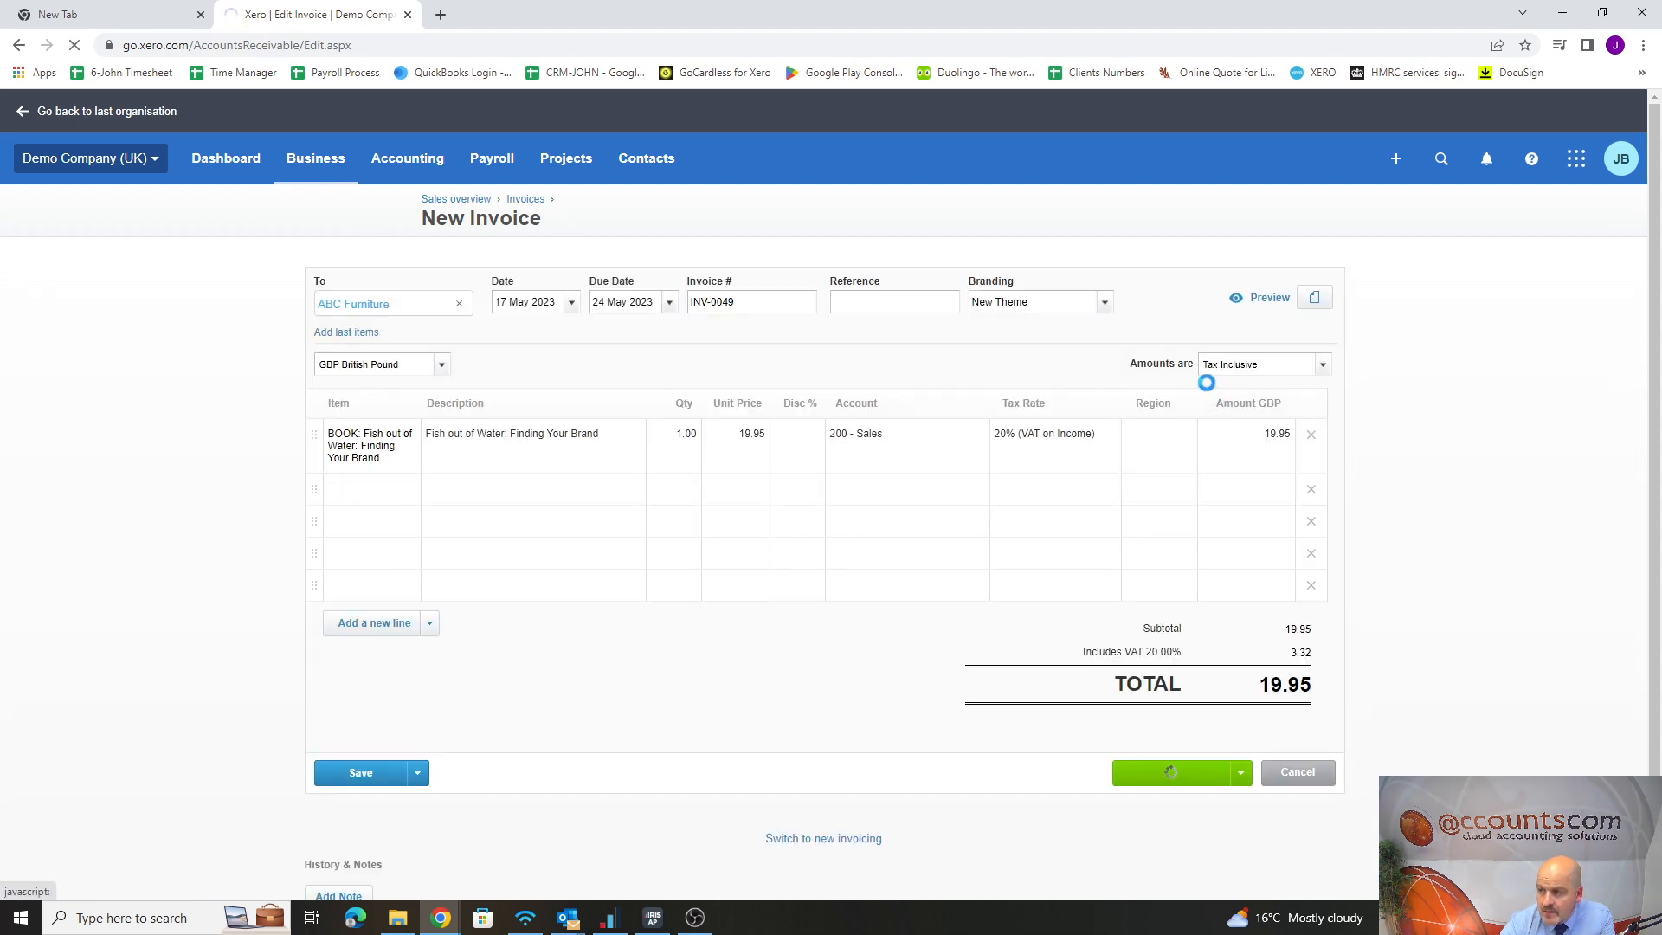
Open the approved invoice's email form, examine the template choices and the "Sales Invoice: Basic" message, and close it without sending
click(1064, 364)
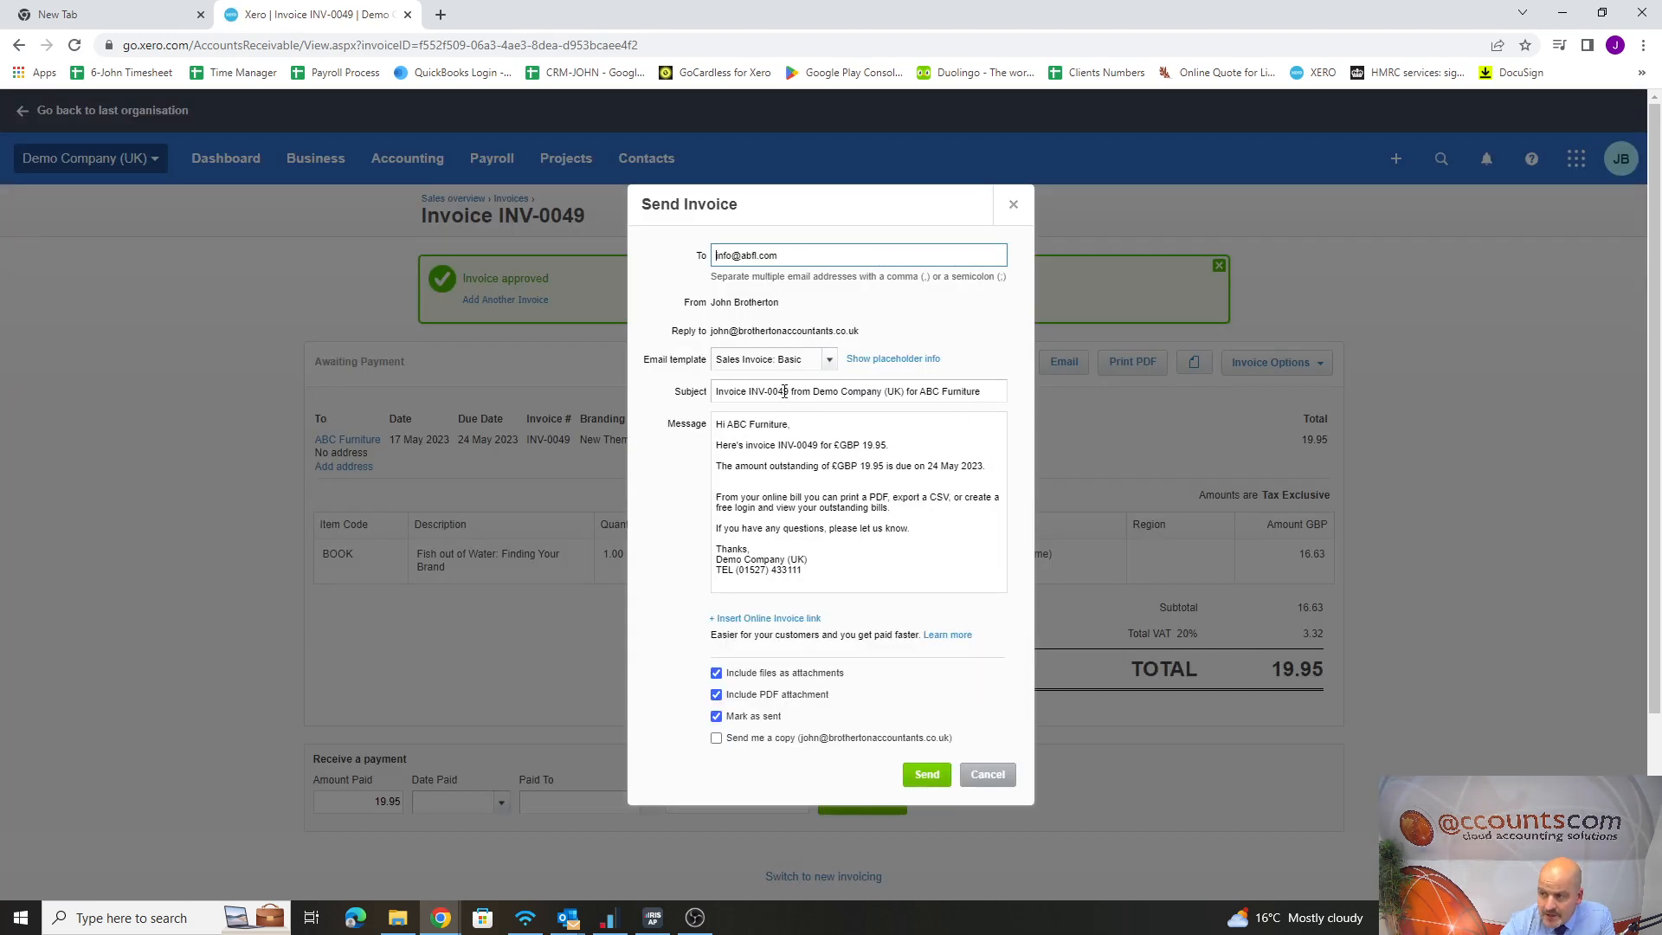
click(822, 362)
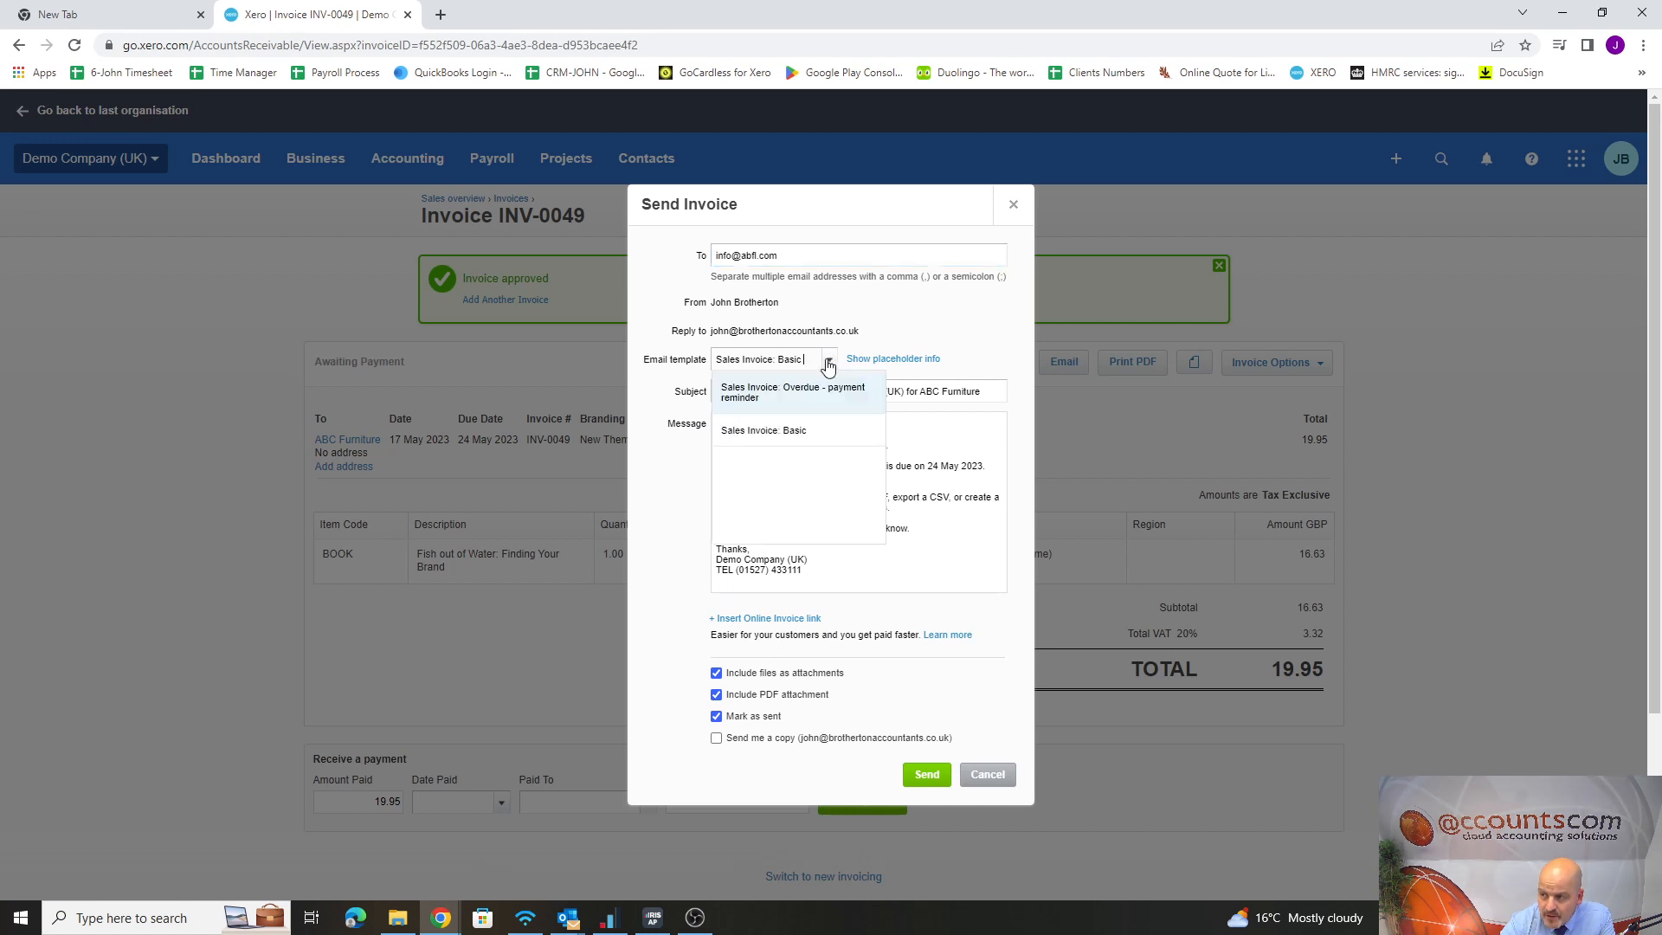
click(787, 437)
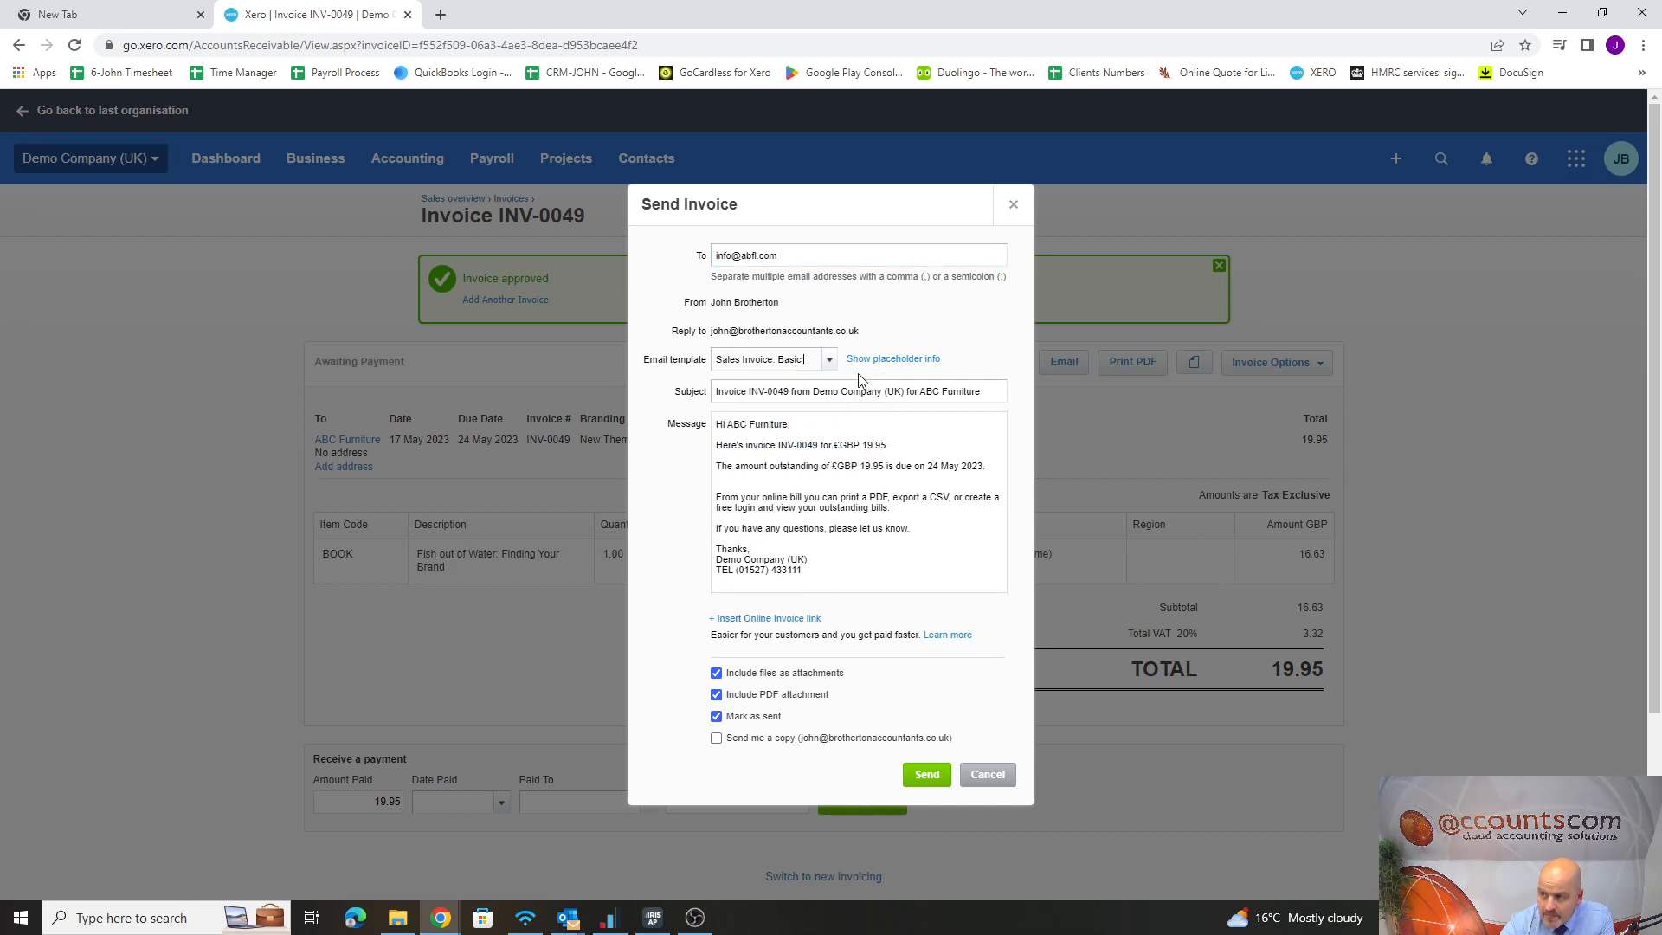
click(829, 362)
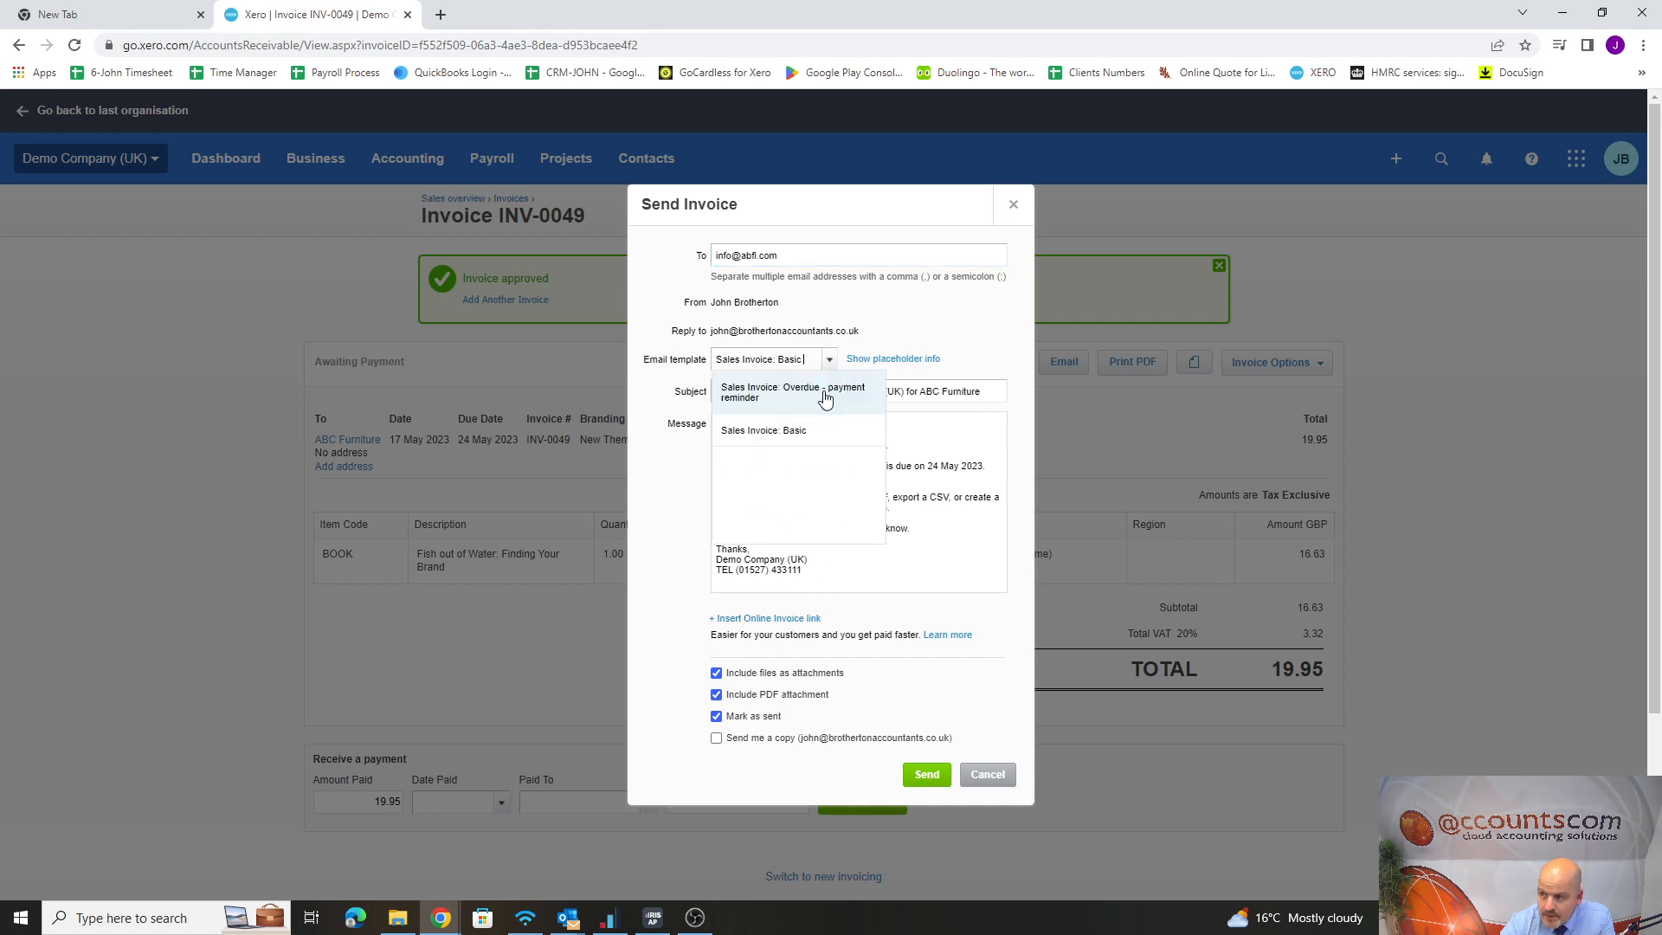
click(767, 434)
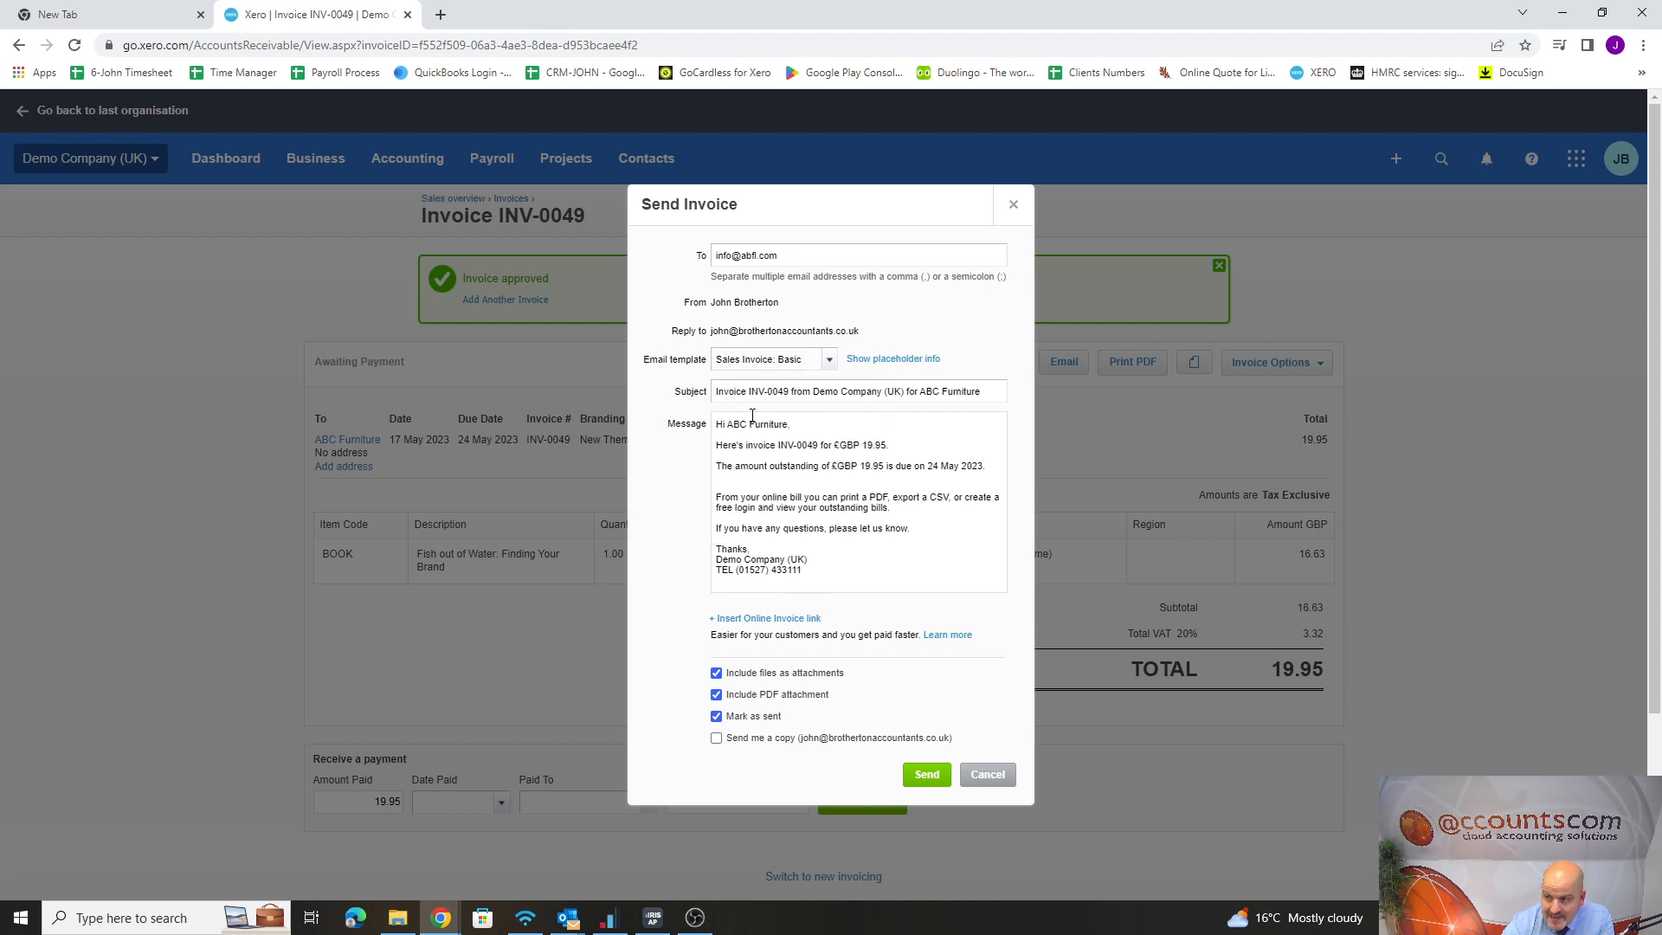
click(831, 361)
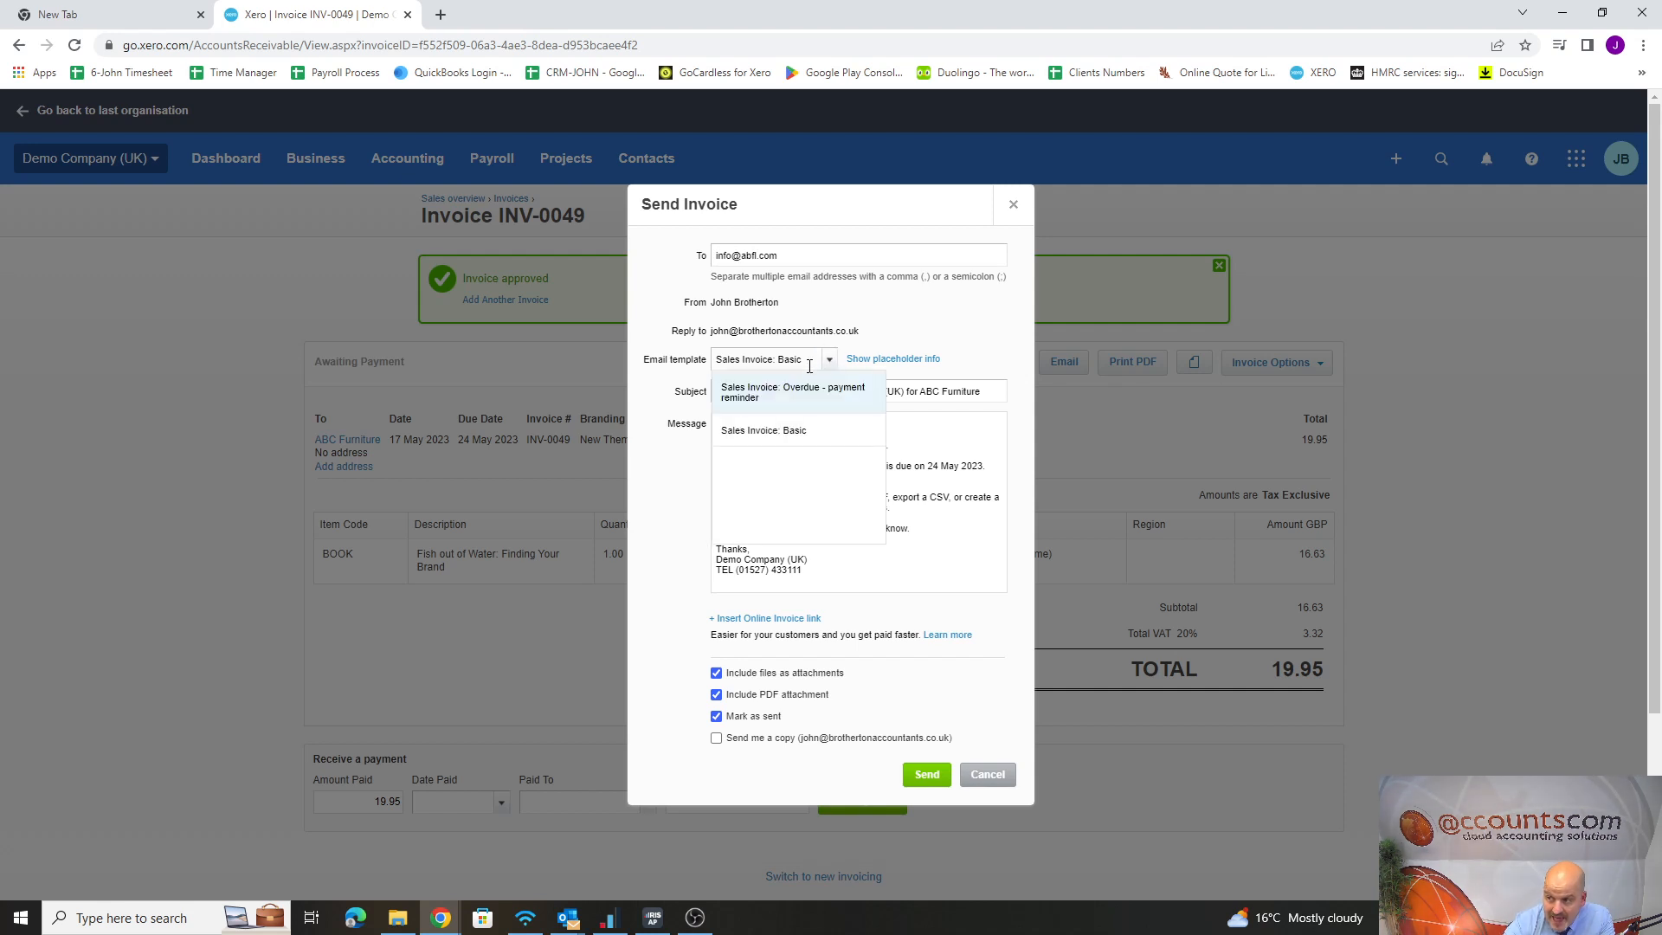
click(763, 429)
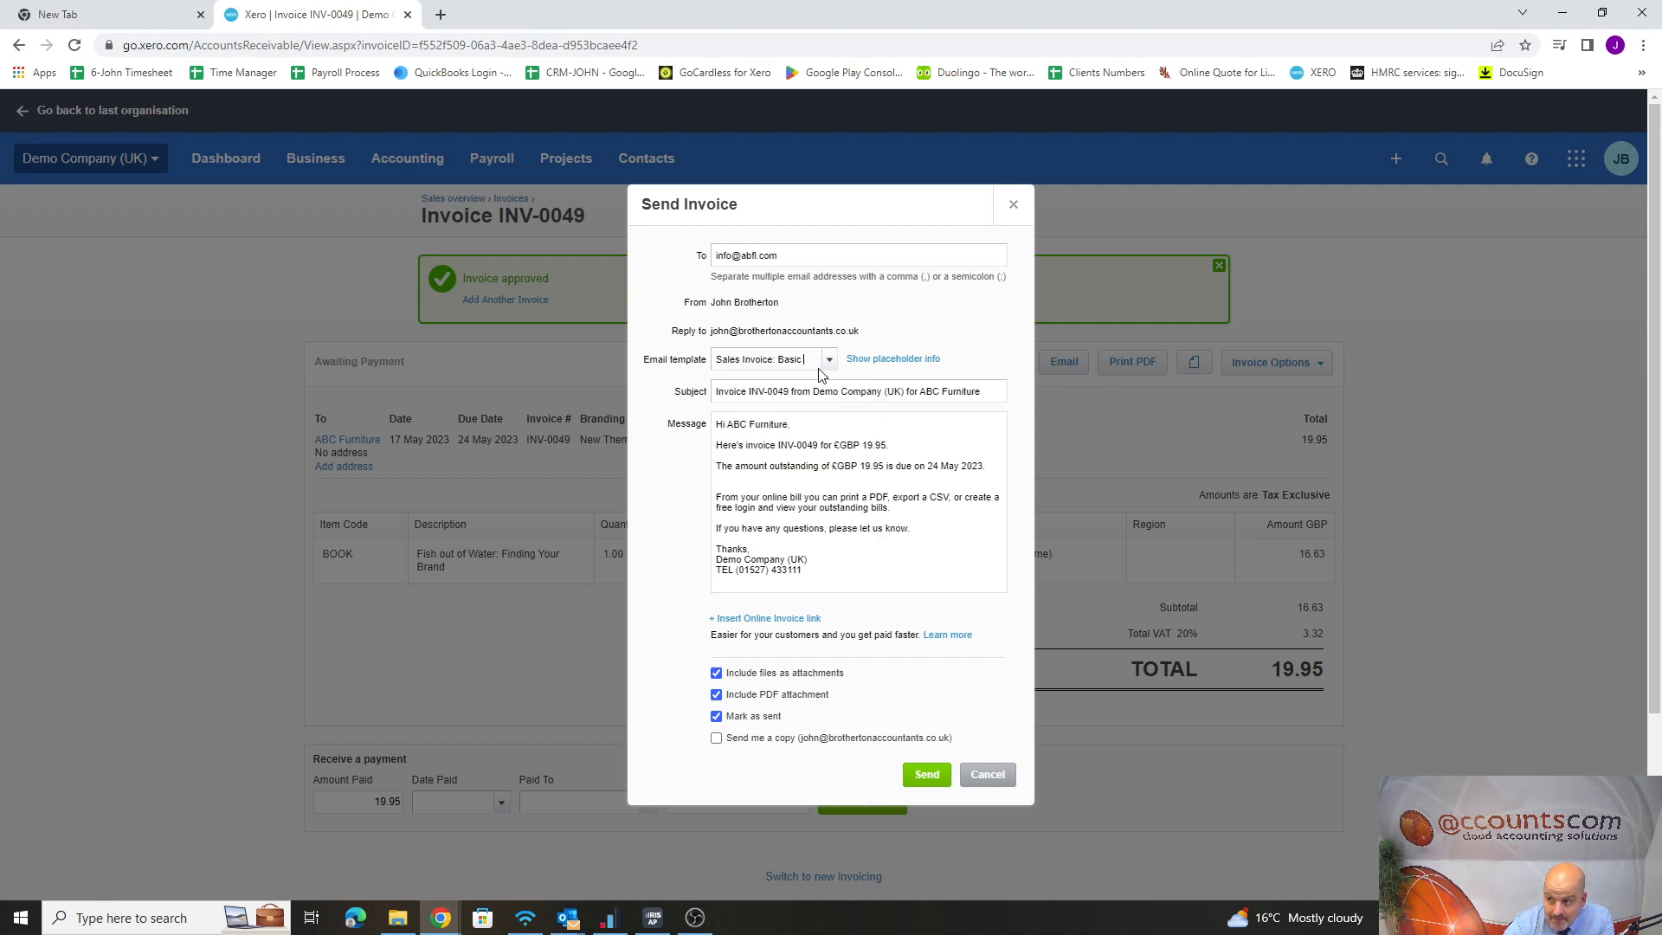
click(831, 361)
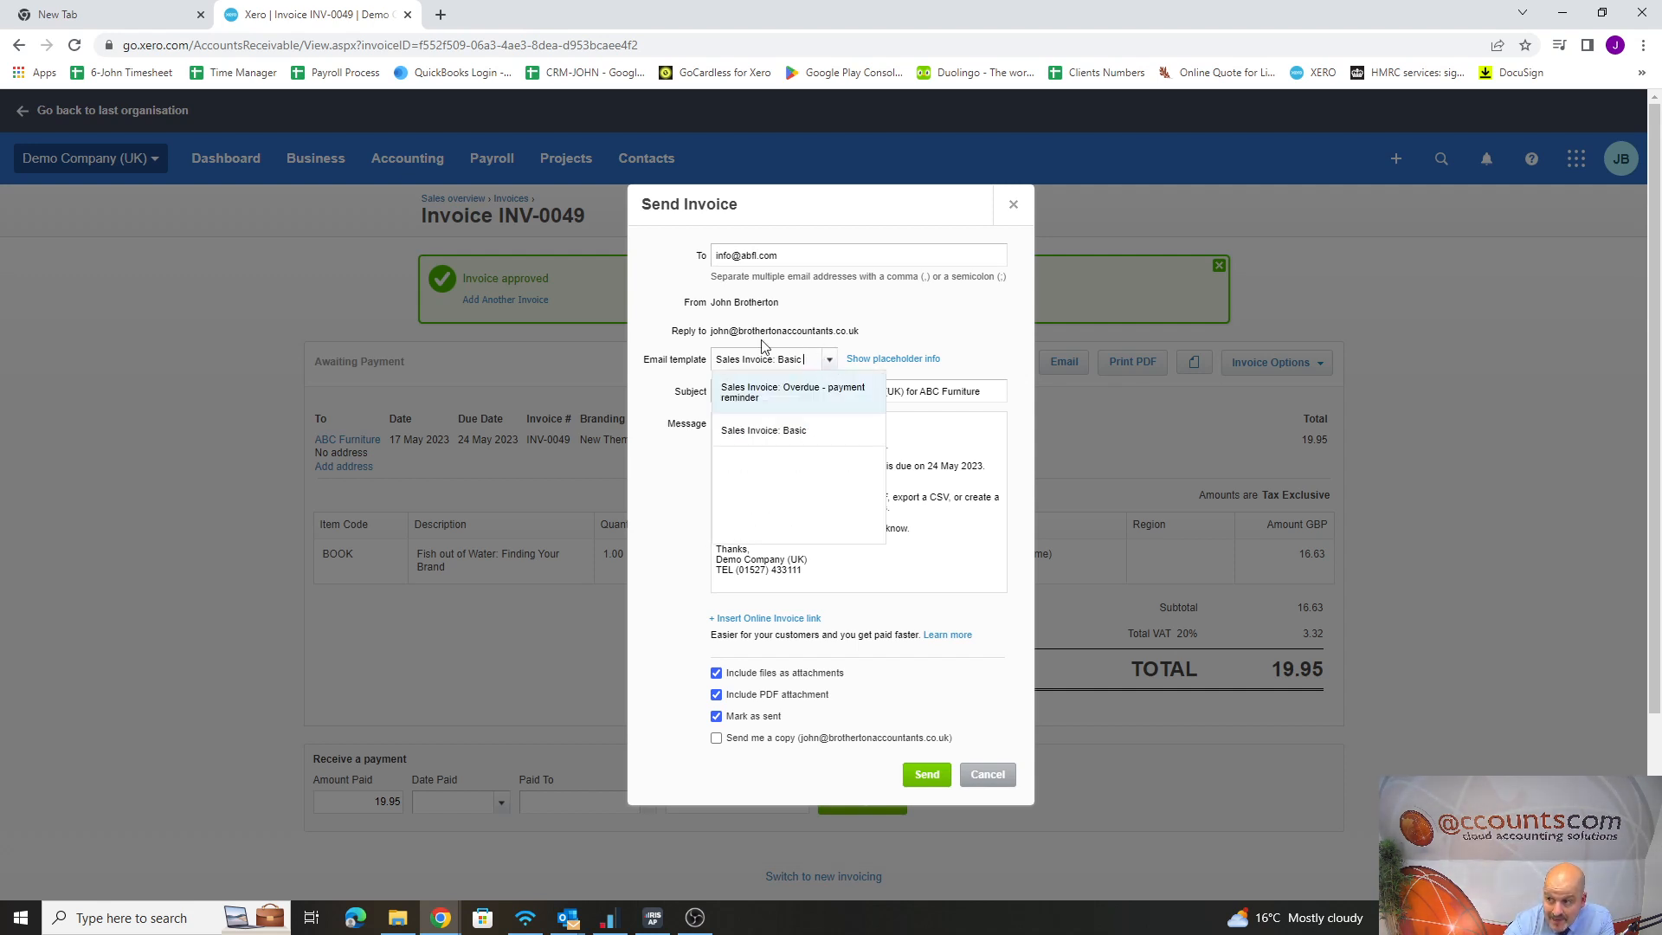
click(784, 432)
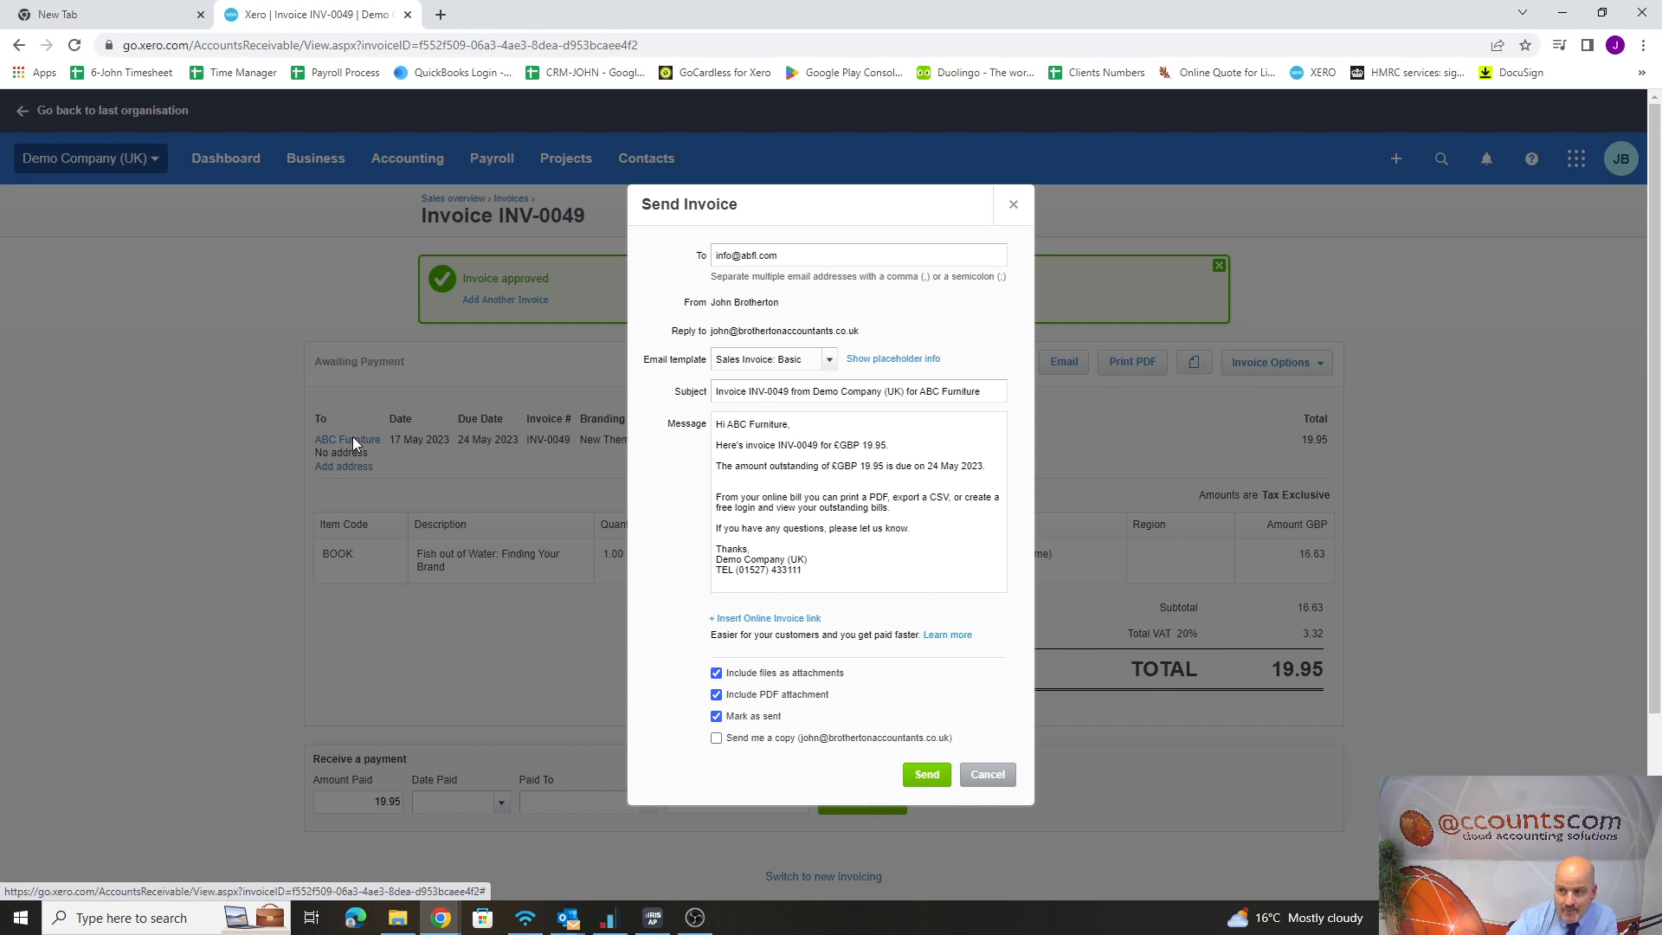
click(1015, 205)
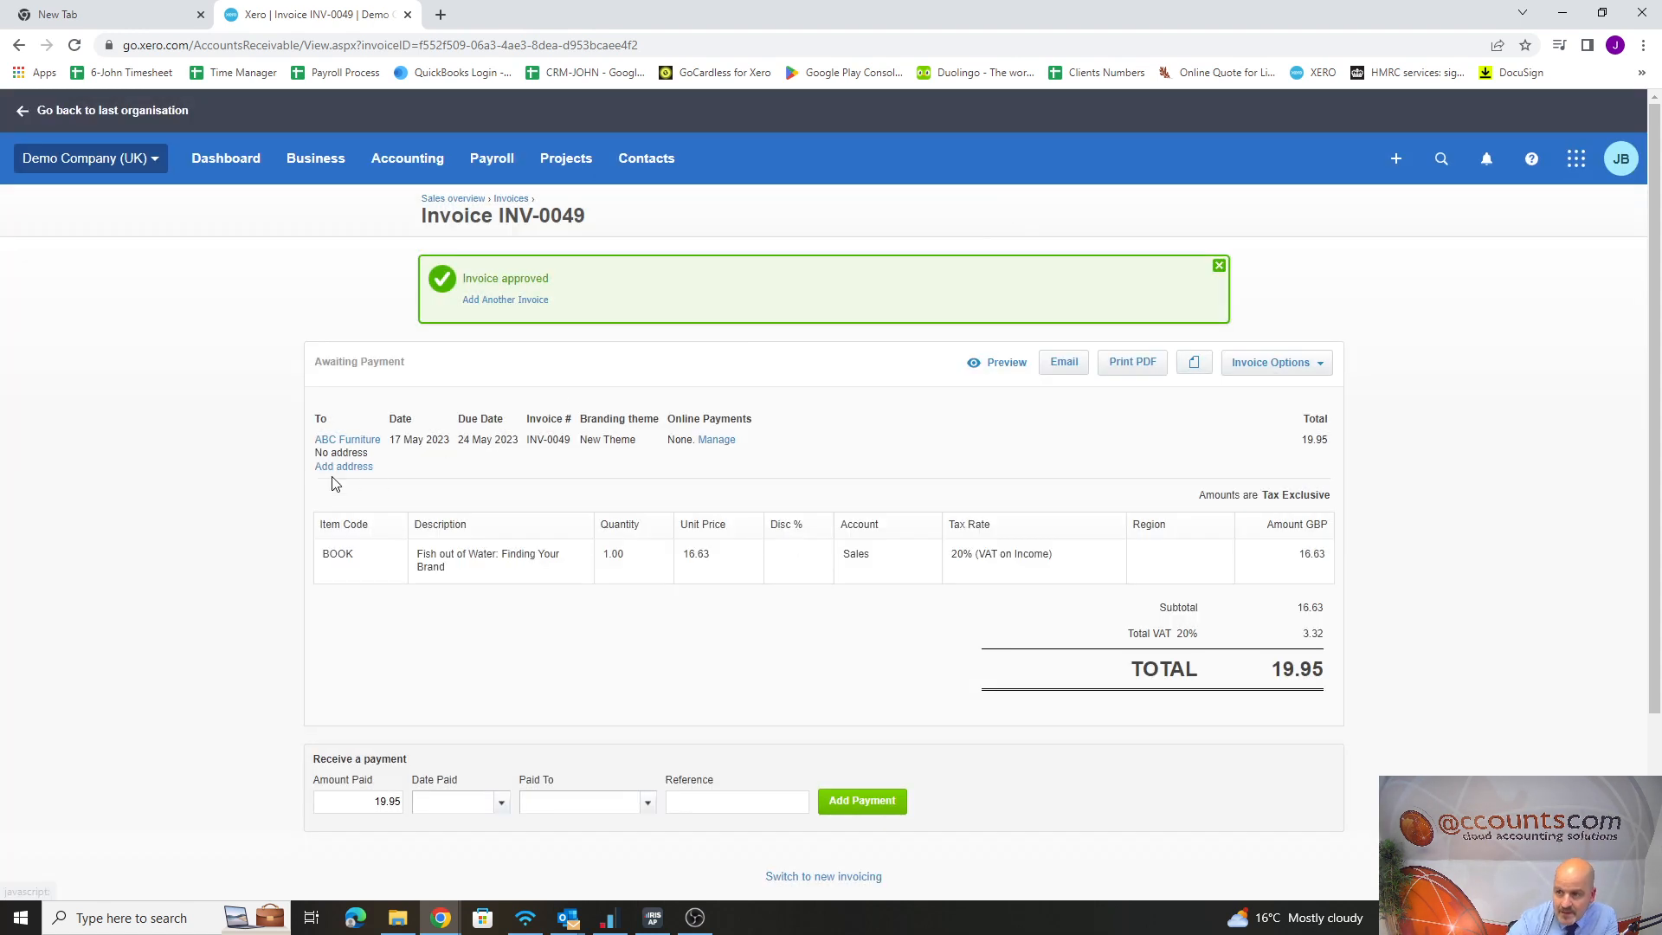
Open ABC Furniture's contact record for editing and examine its contact name and primary person details
click(342, 442)
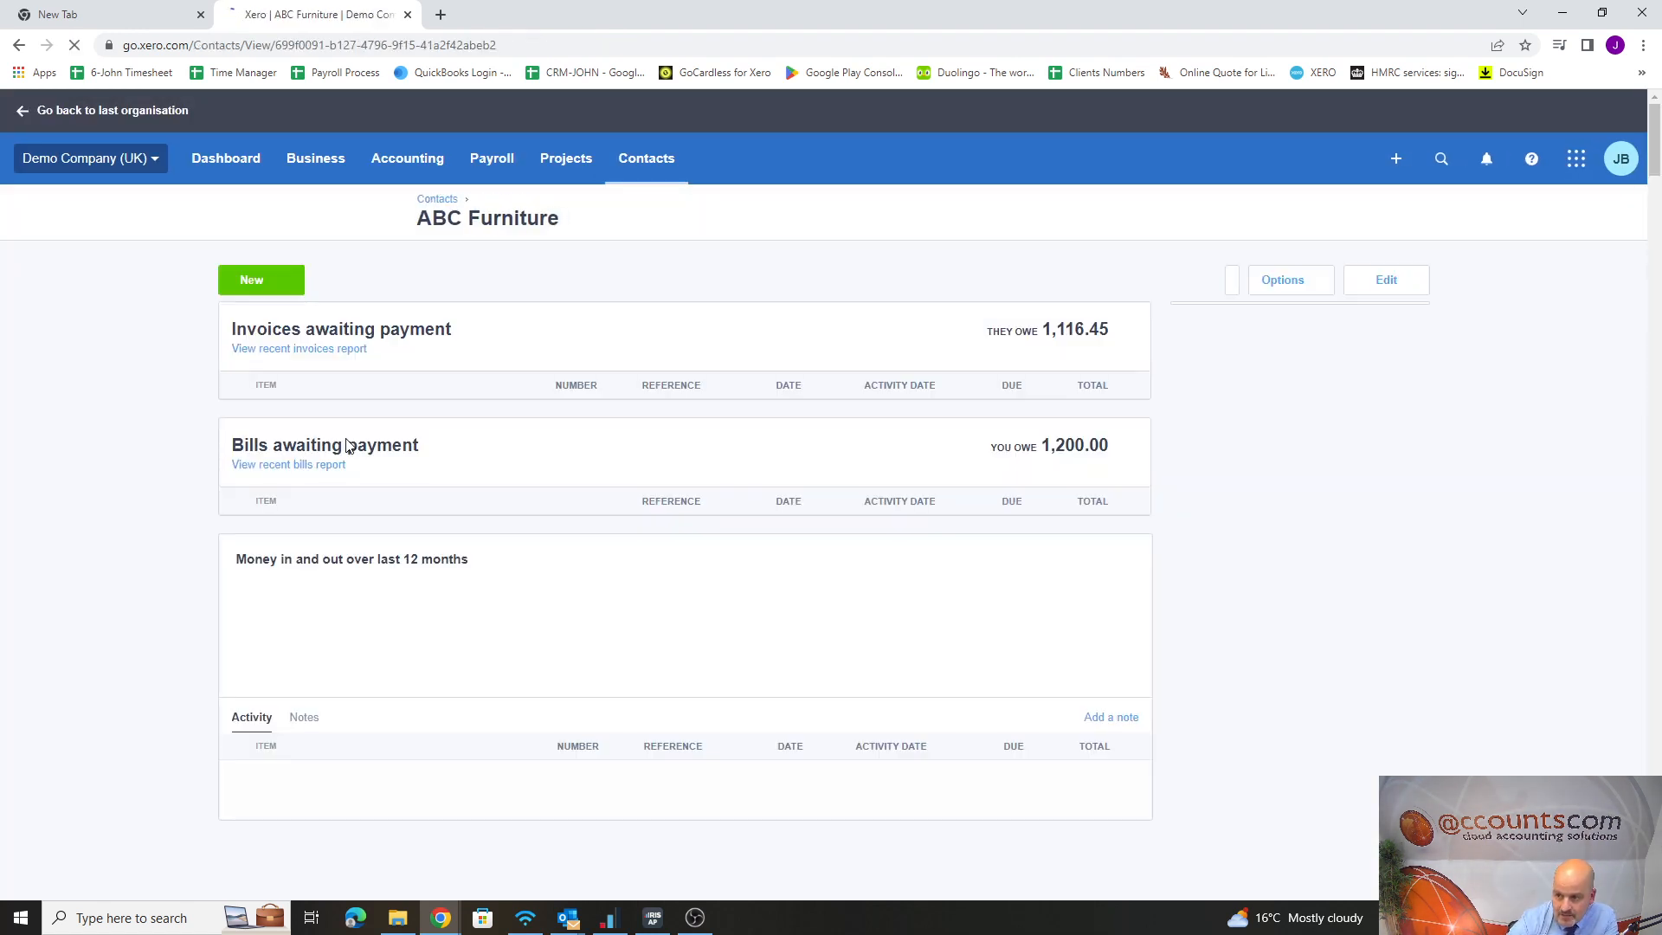
click(1409, 283)
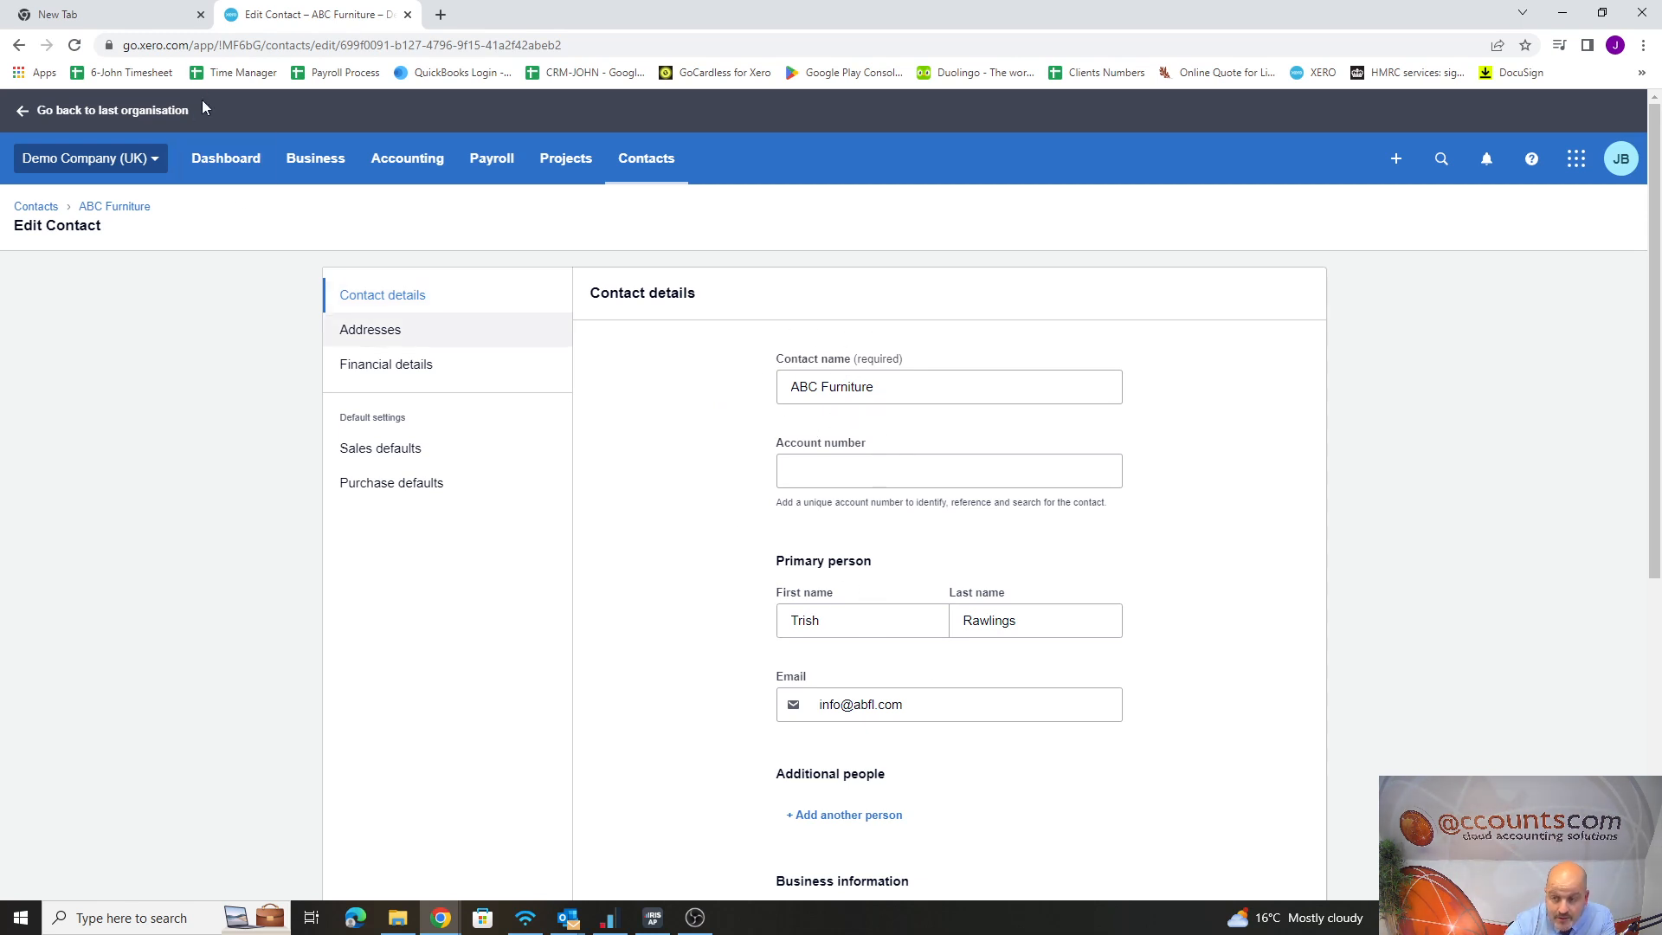
Open the default Basic template for sales invoices from the organisation's email settings
click(133, 169)
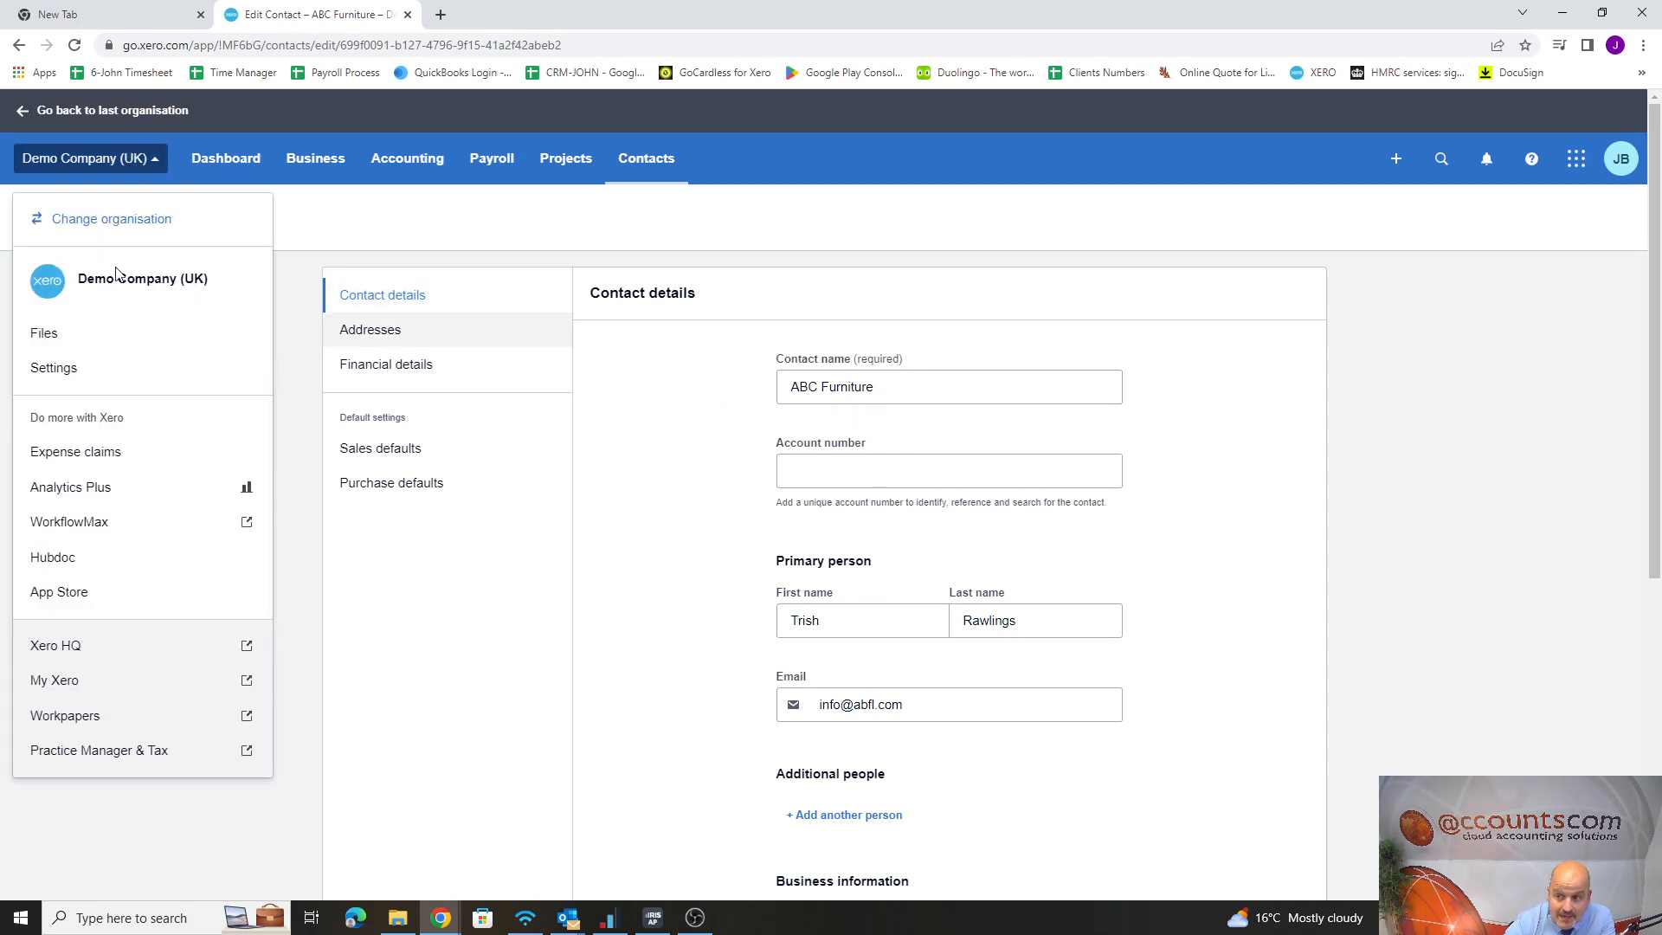
click(73, 369)
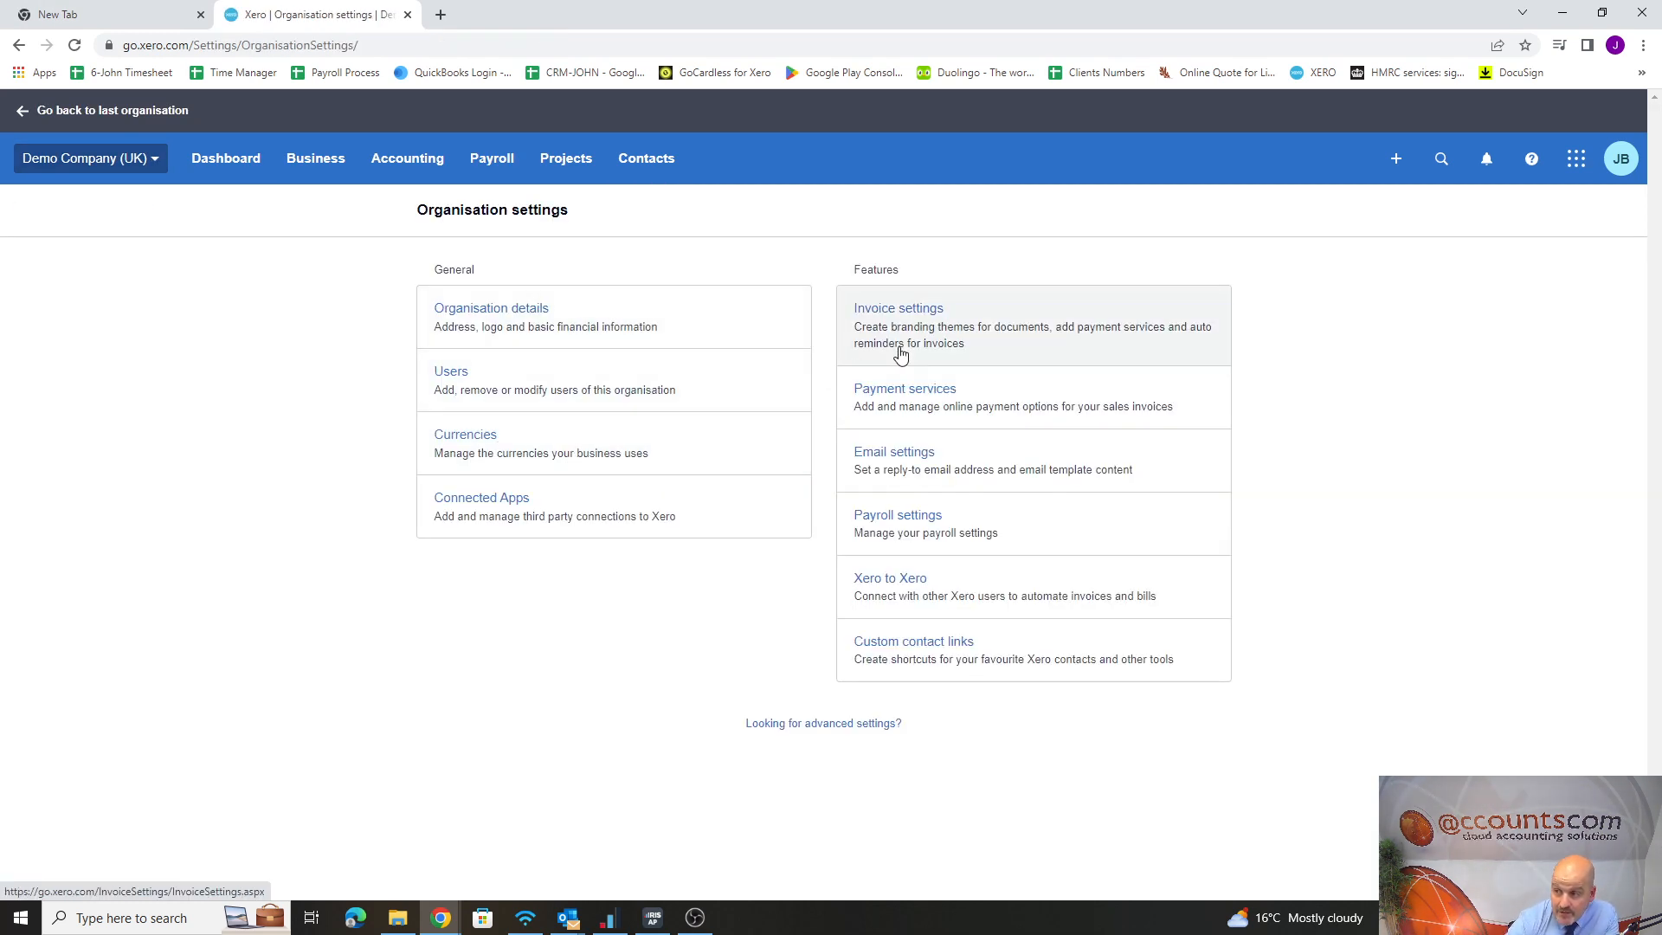
click(906, 463)
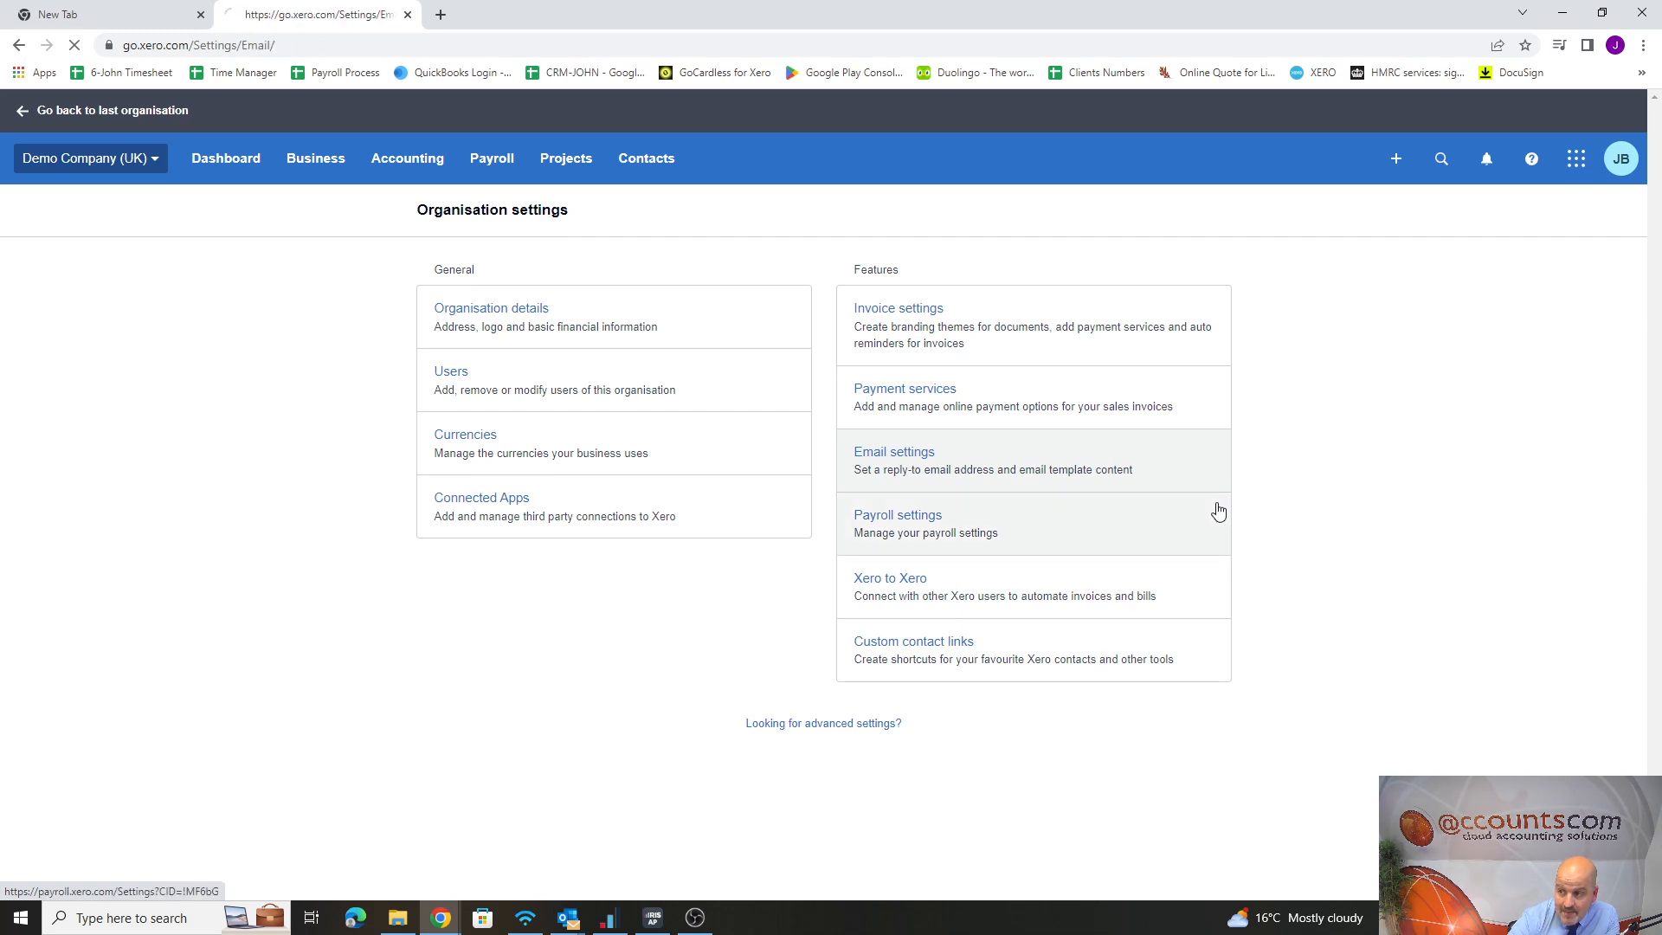
click(1208, 498)
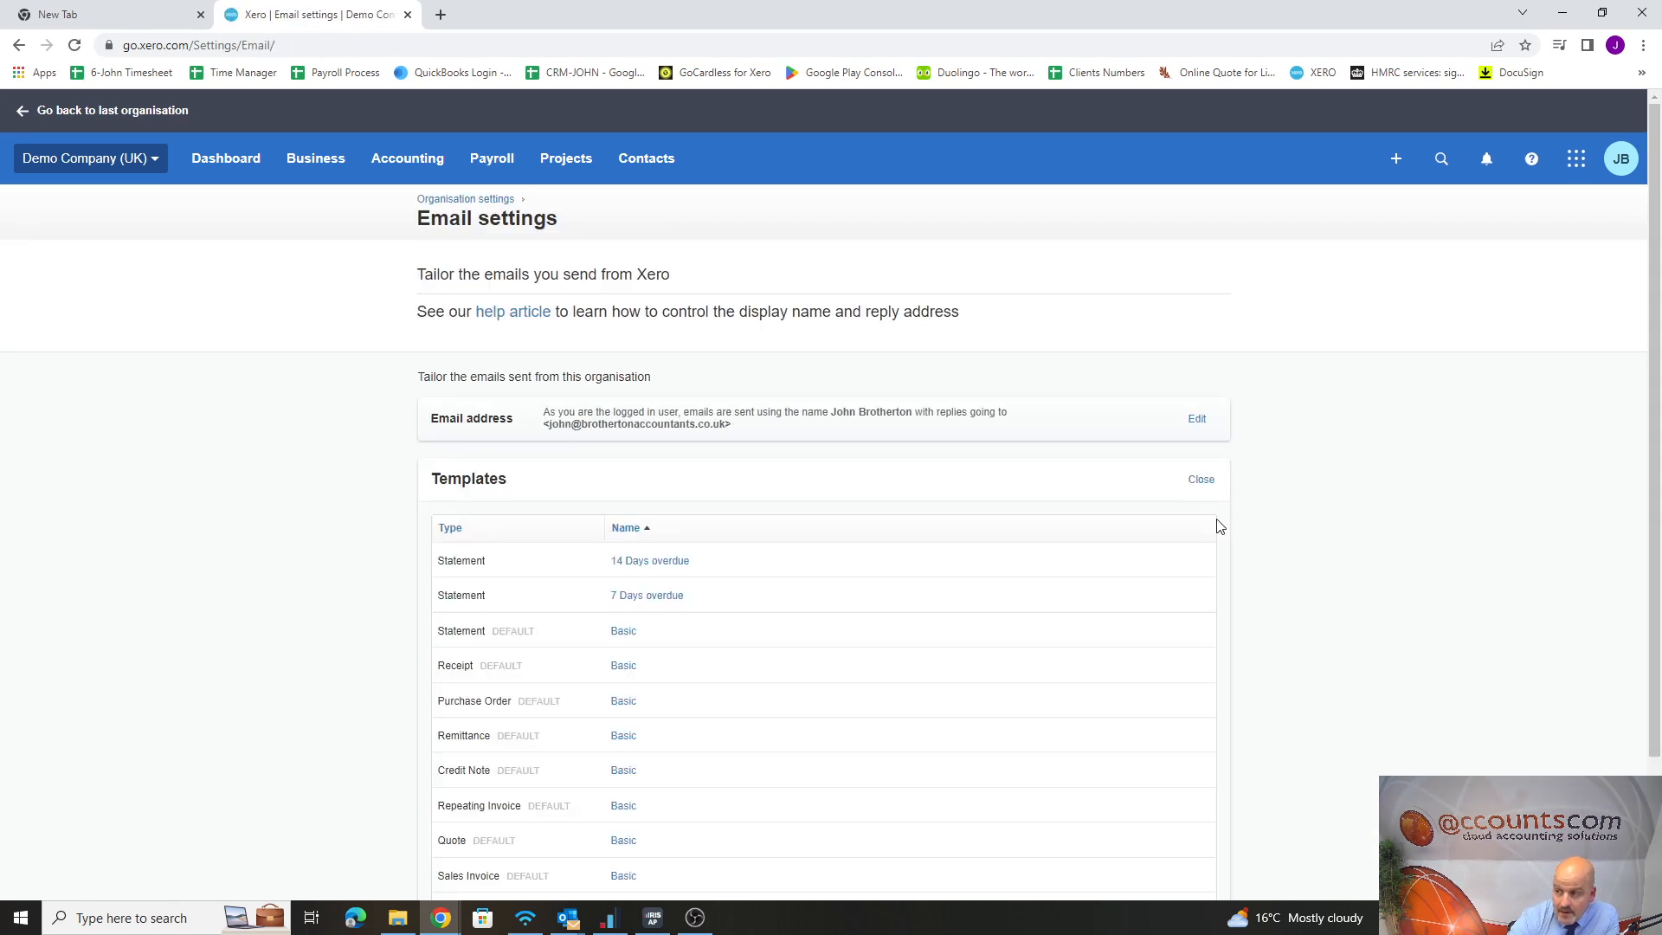
scroll(520, 624, down, 1)
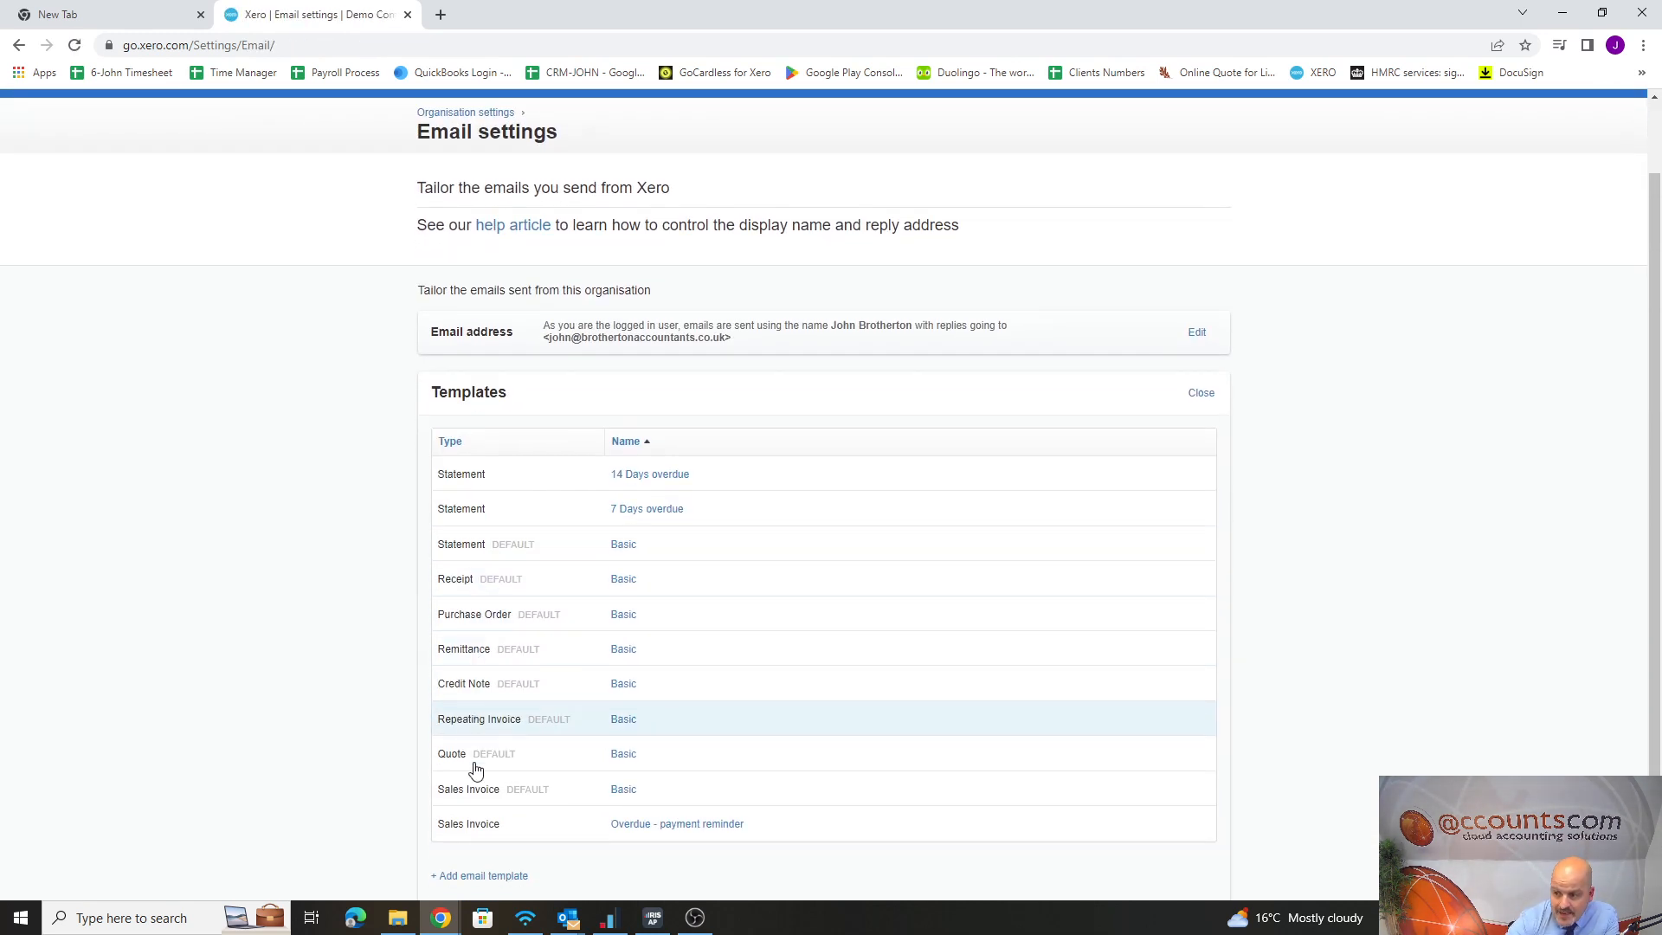
click(624, 791)
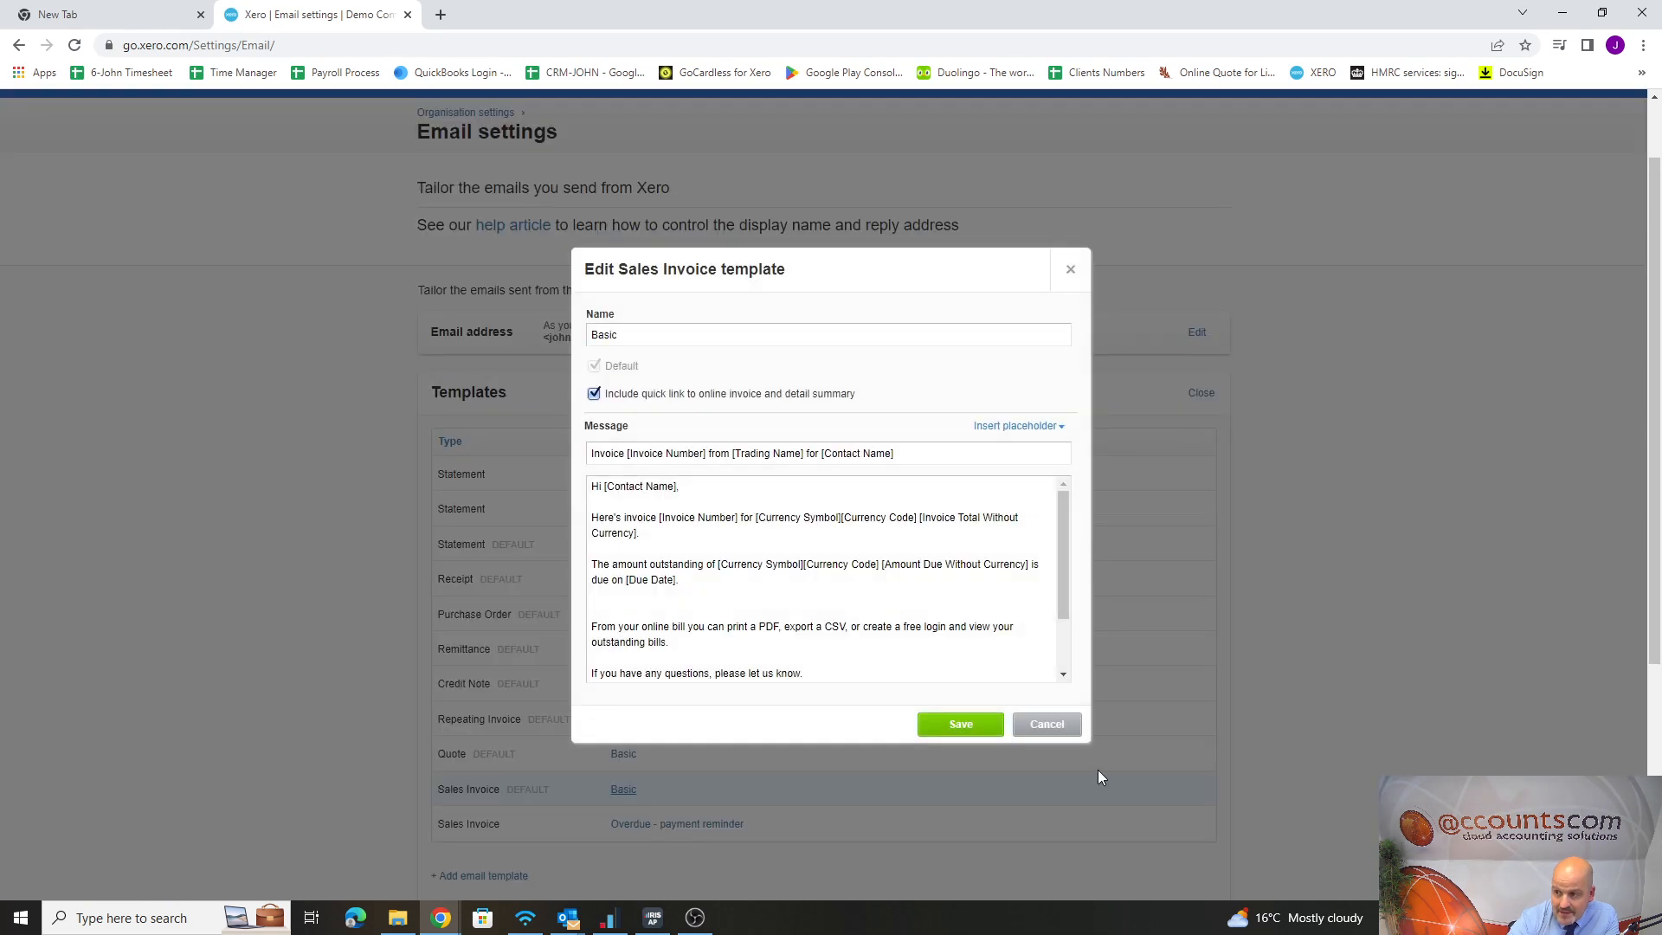
Examine the full range of placeholders that can be inserted in the Basic sales invoice template
click(1056, 426)
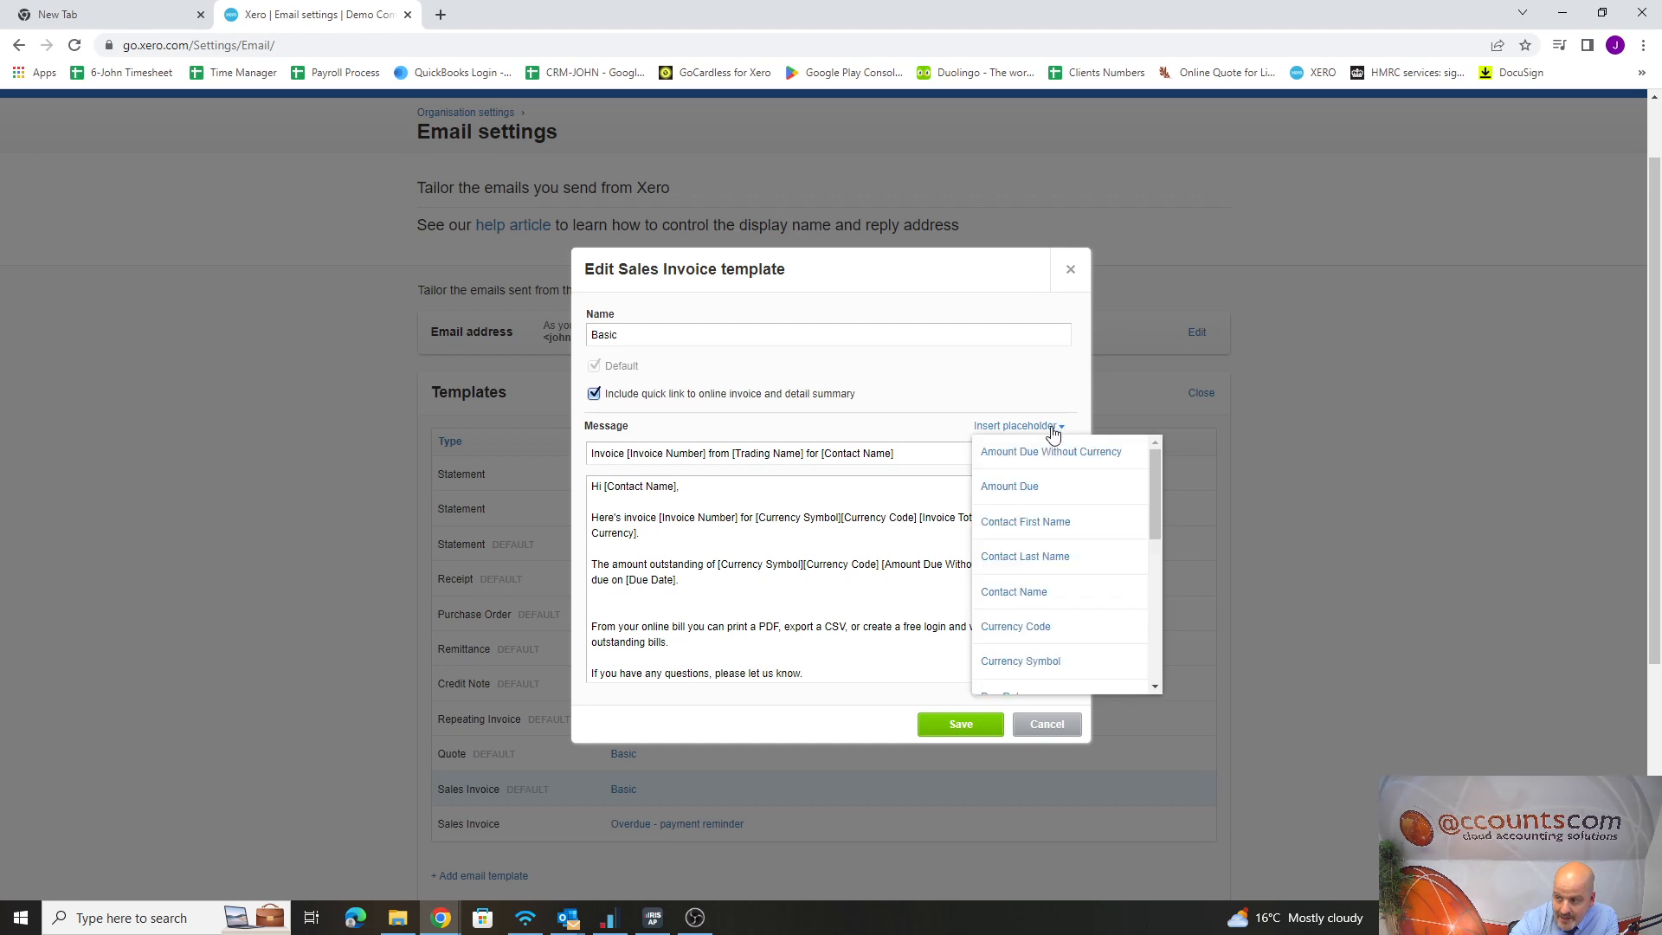
scroll(1055, 619, down, 3)
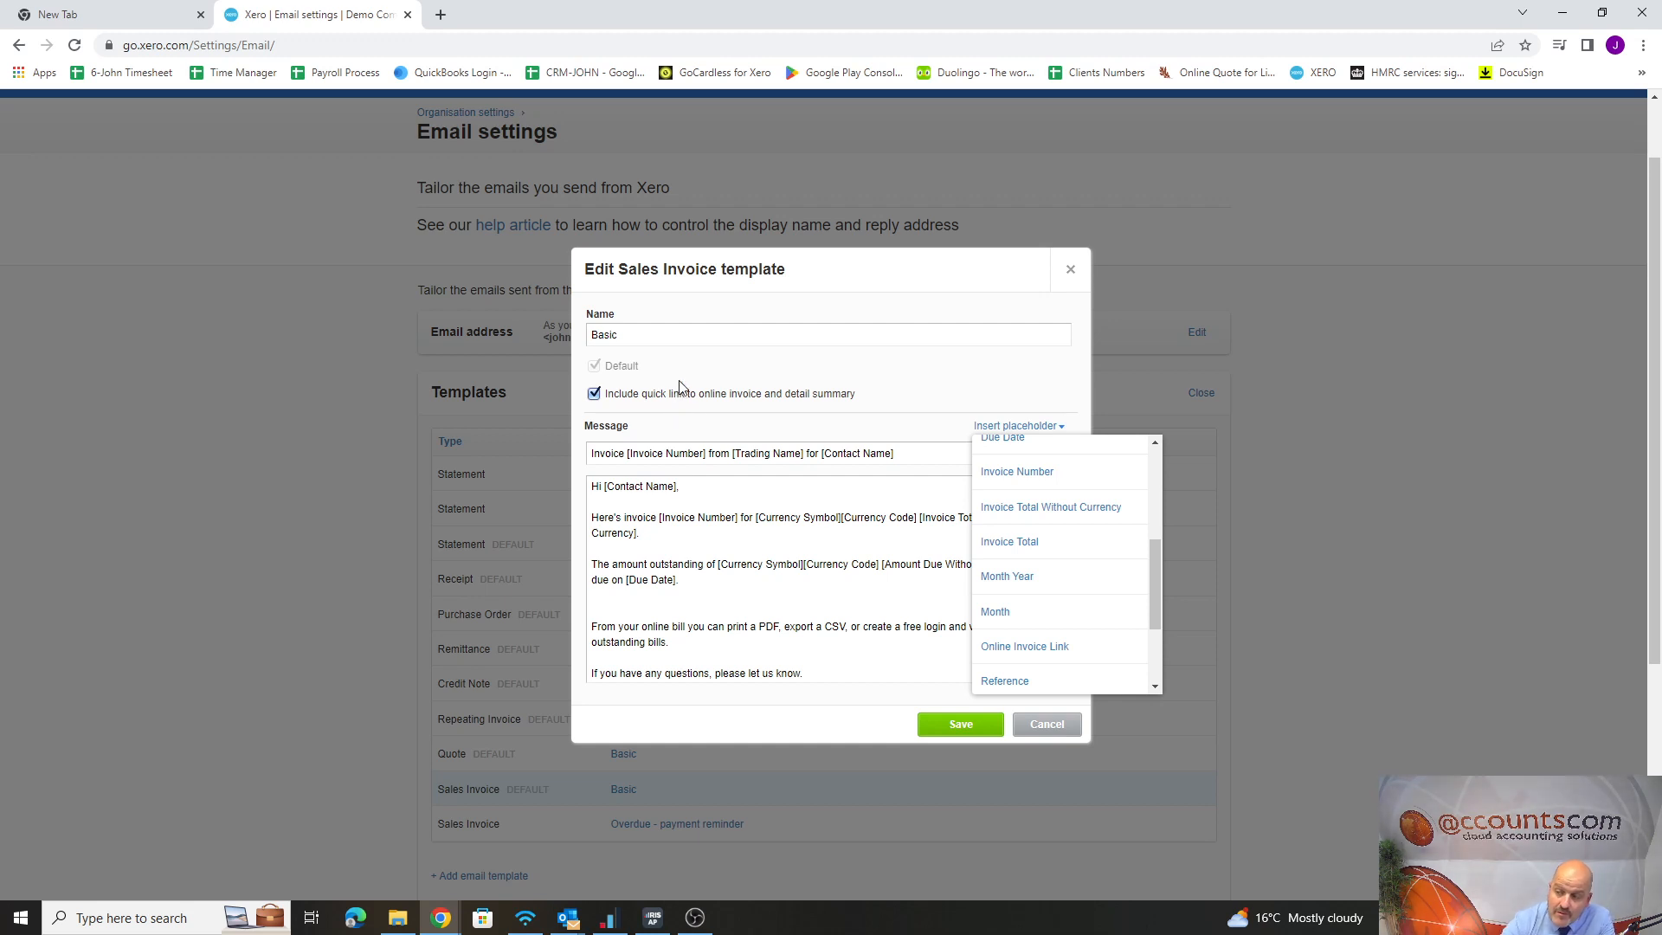
scroll(680, 387, up, 1)
click(669, 419)
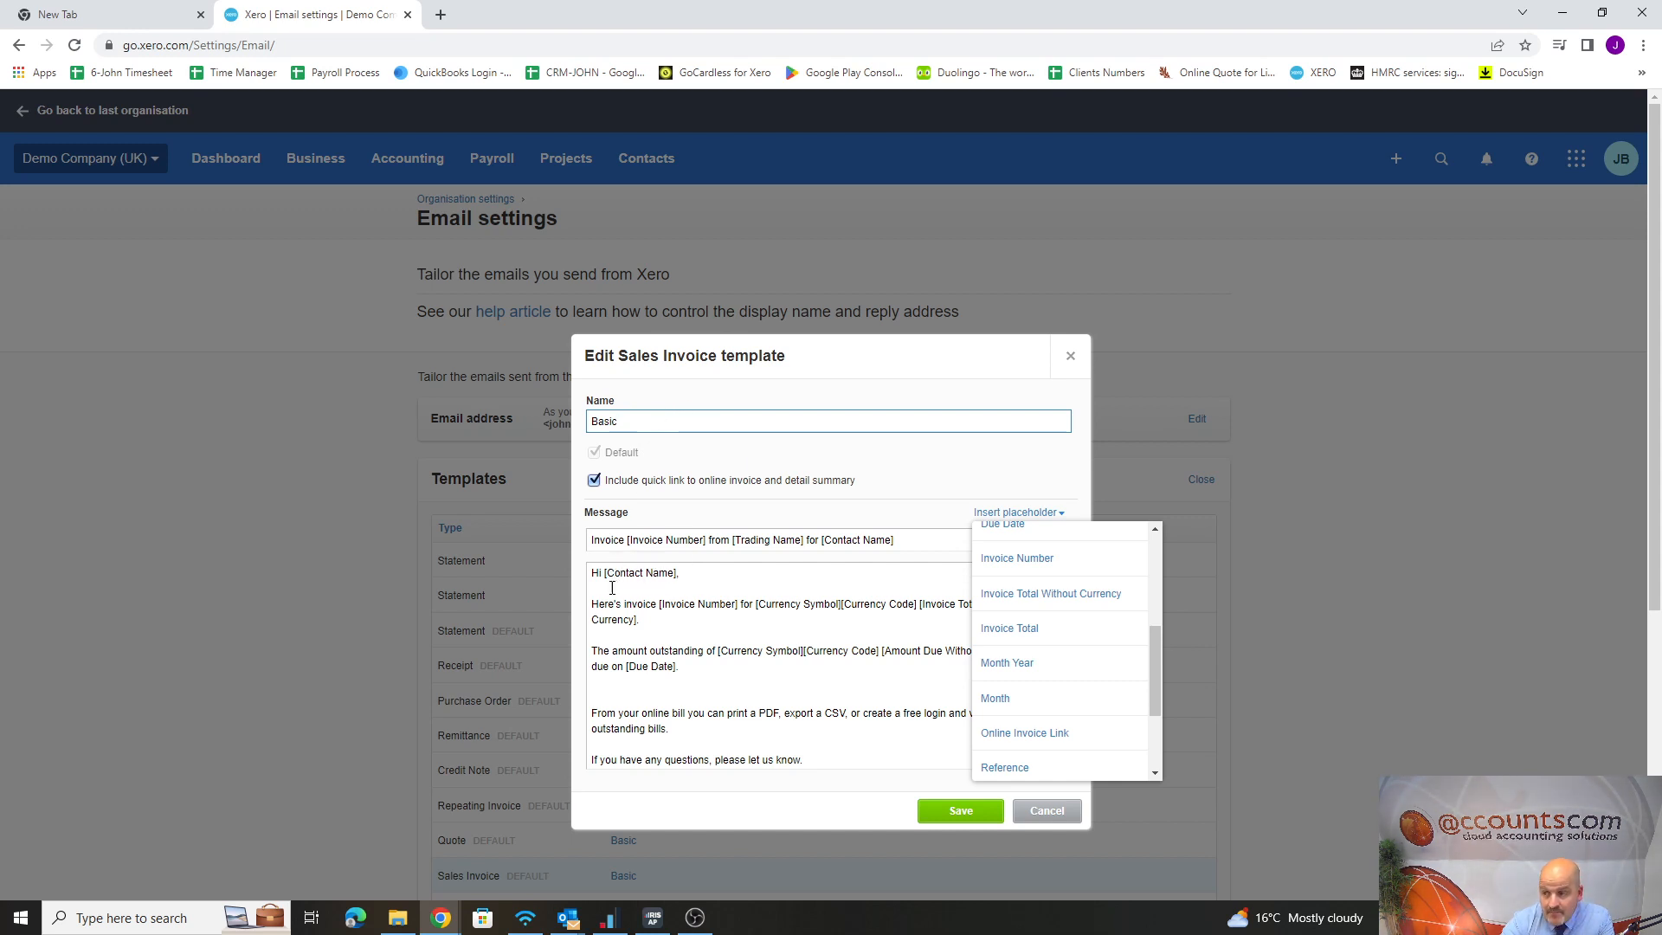
scroll(1043, 676, down, 2)
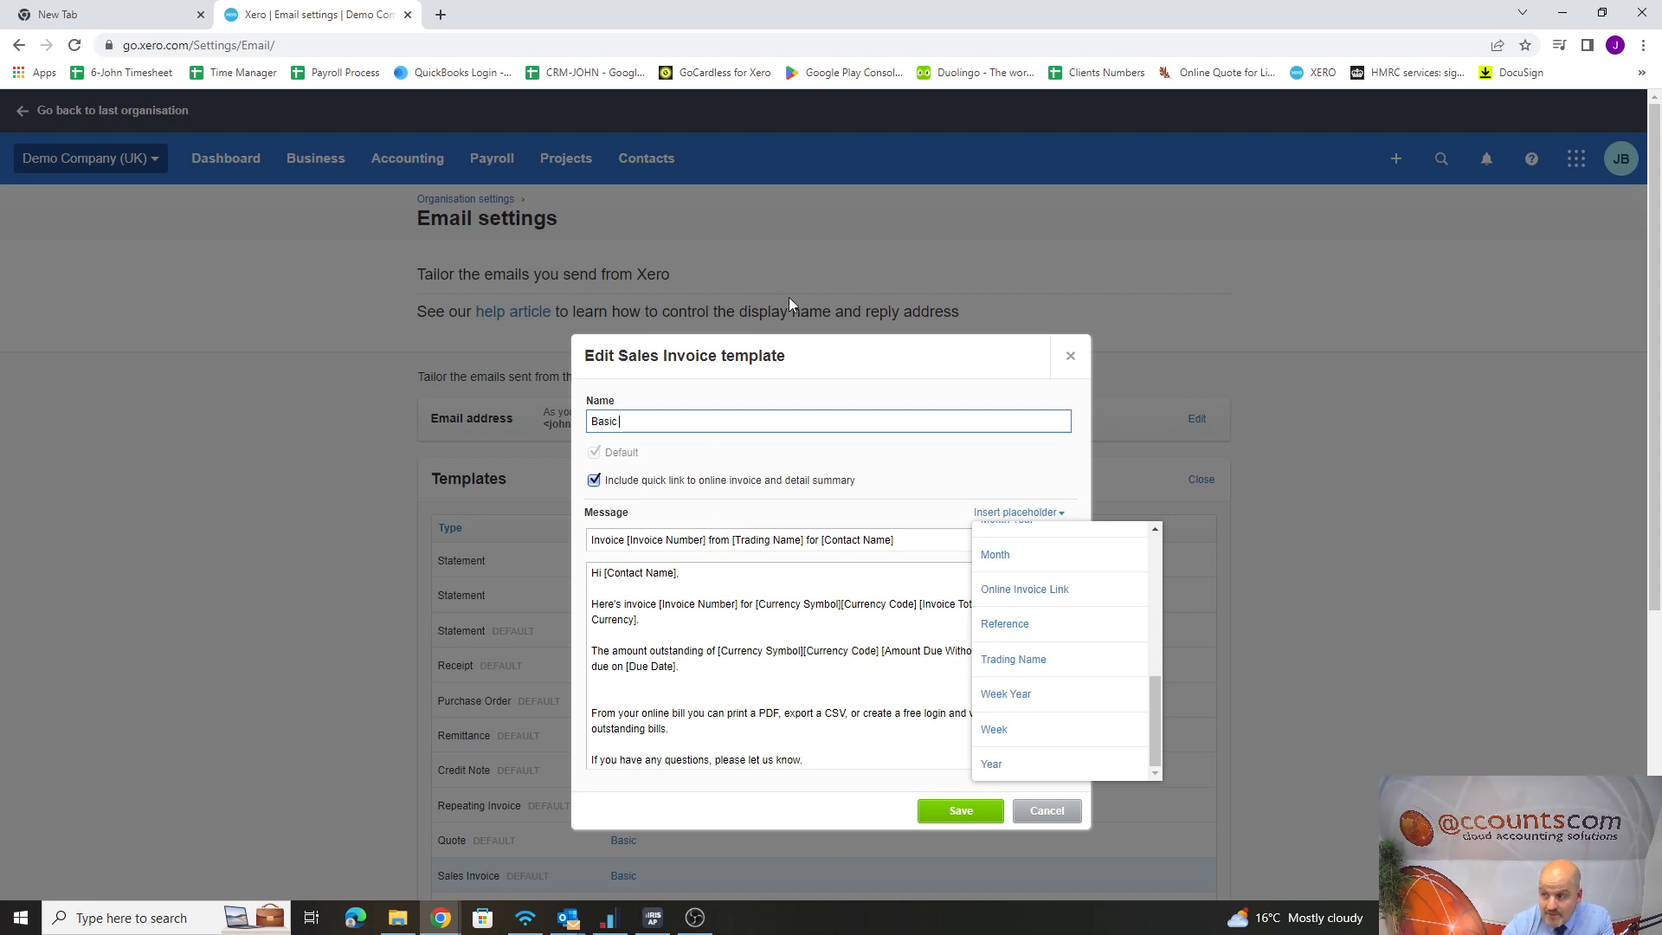
scroll(1065, 631, down, 2)
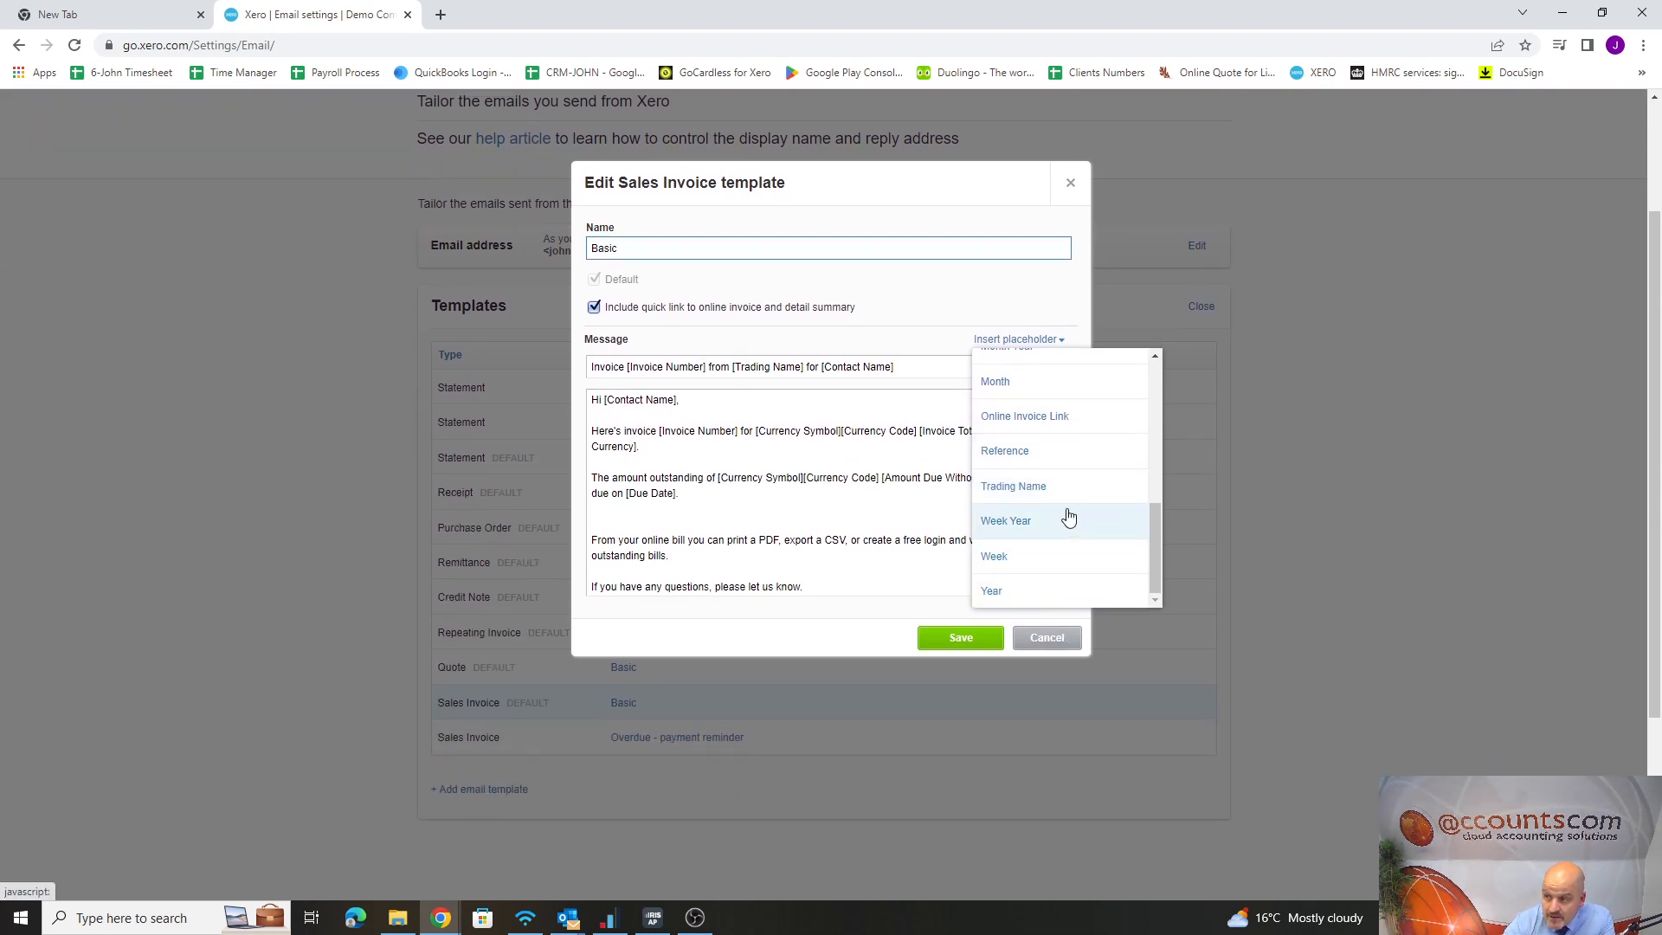
scroll(1069, 516, up, 2)
scroll(1026, 564, up, 2)
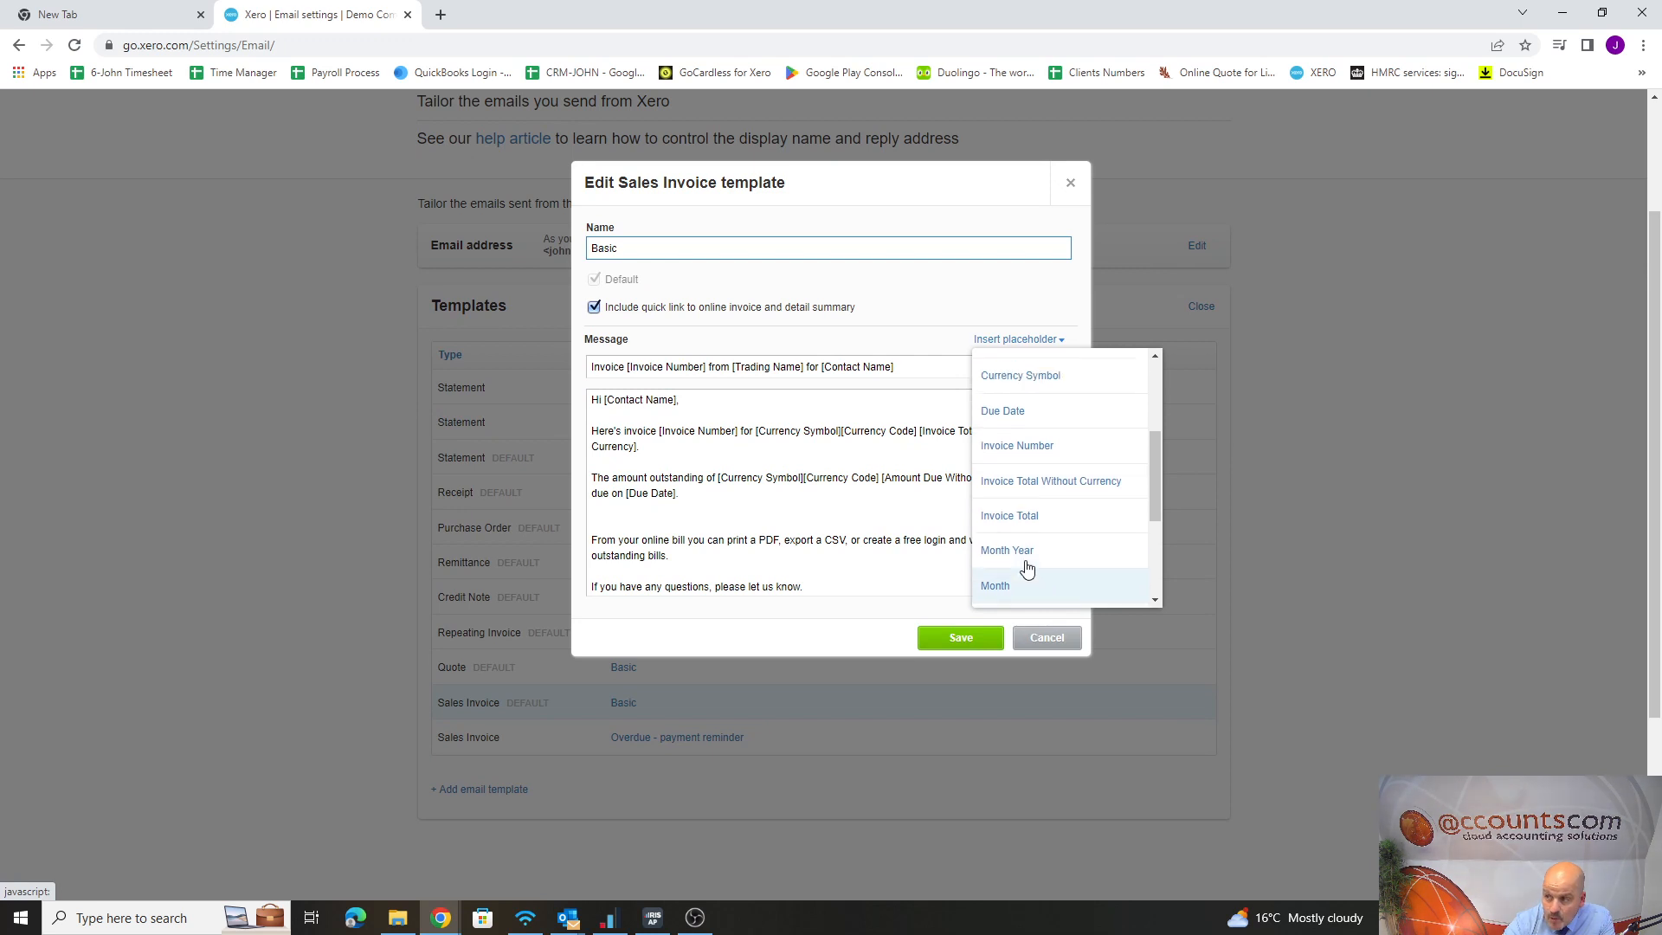
scroll(1028, 568, up, 2)
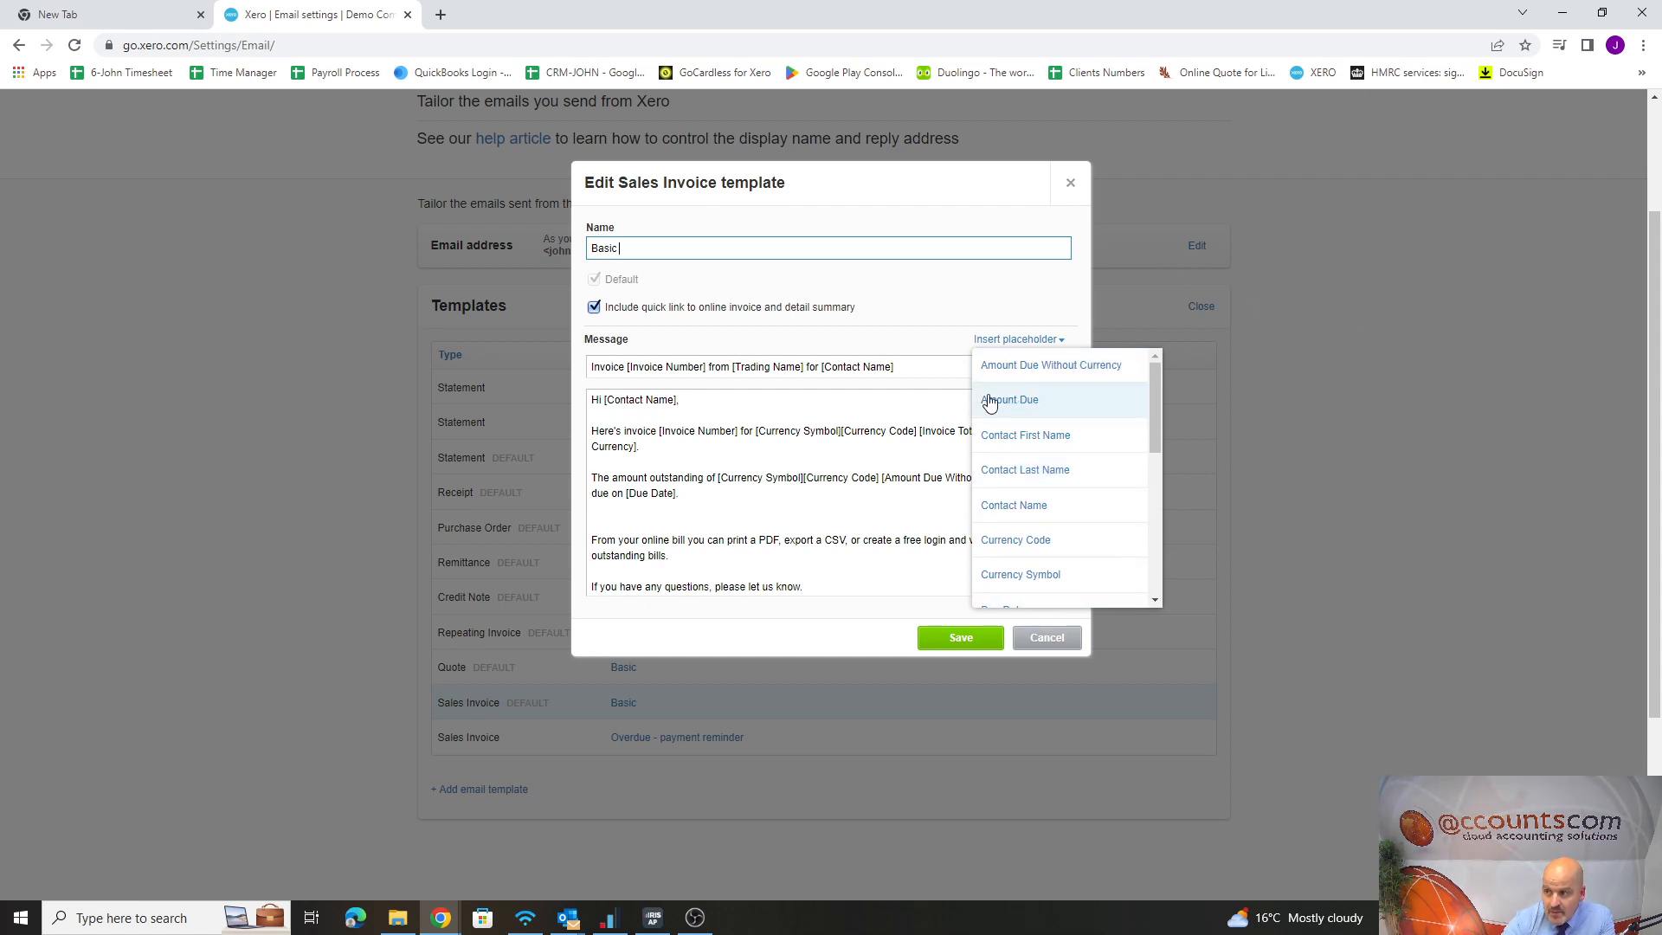
Try to replace the greeting's original [Contact Name] with a newly inserted Contact Name placeholder, and discard the template changes
click(741, 410)
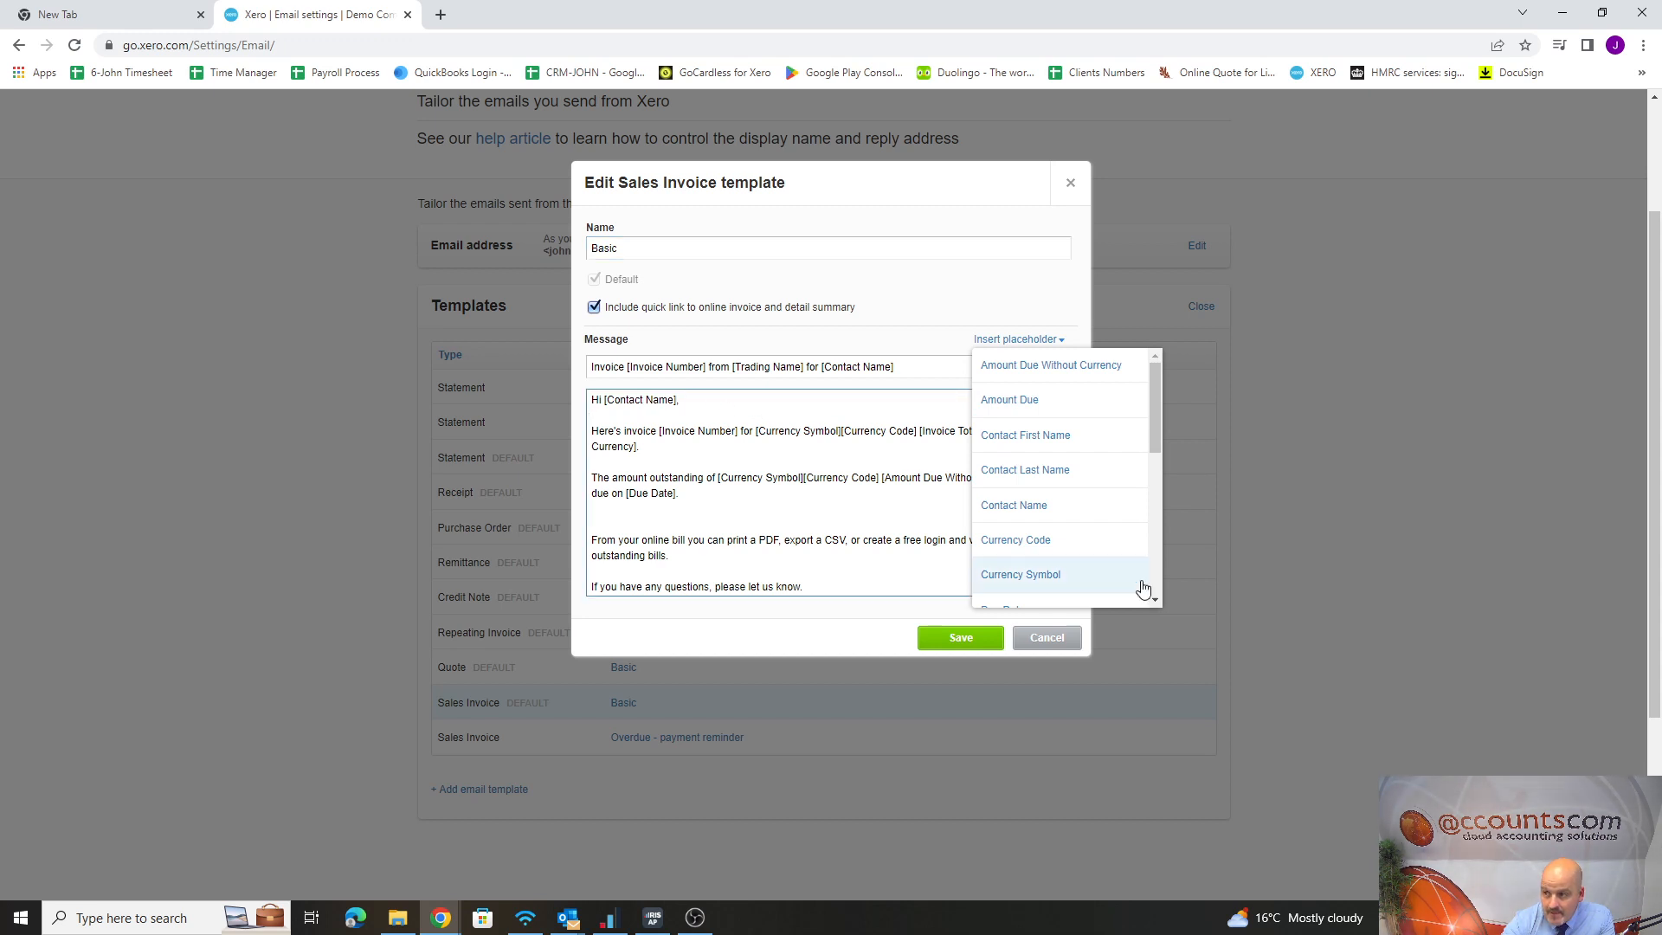
click(1026, 506)
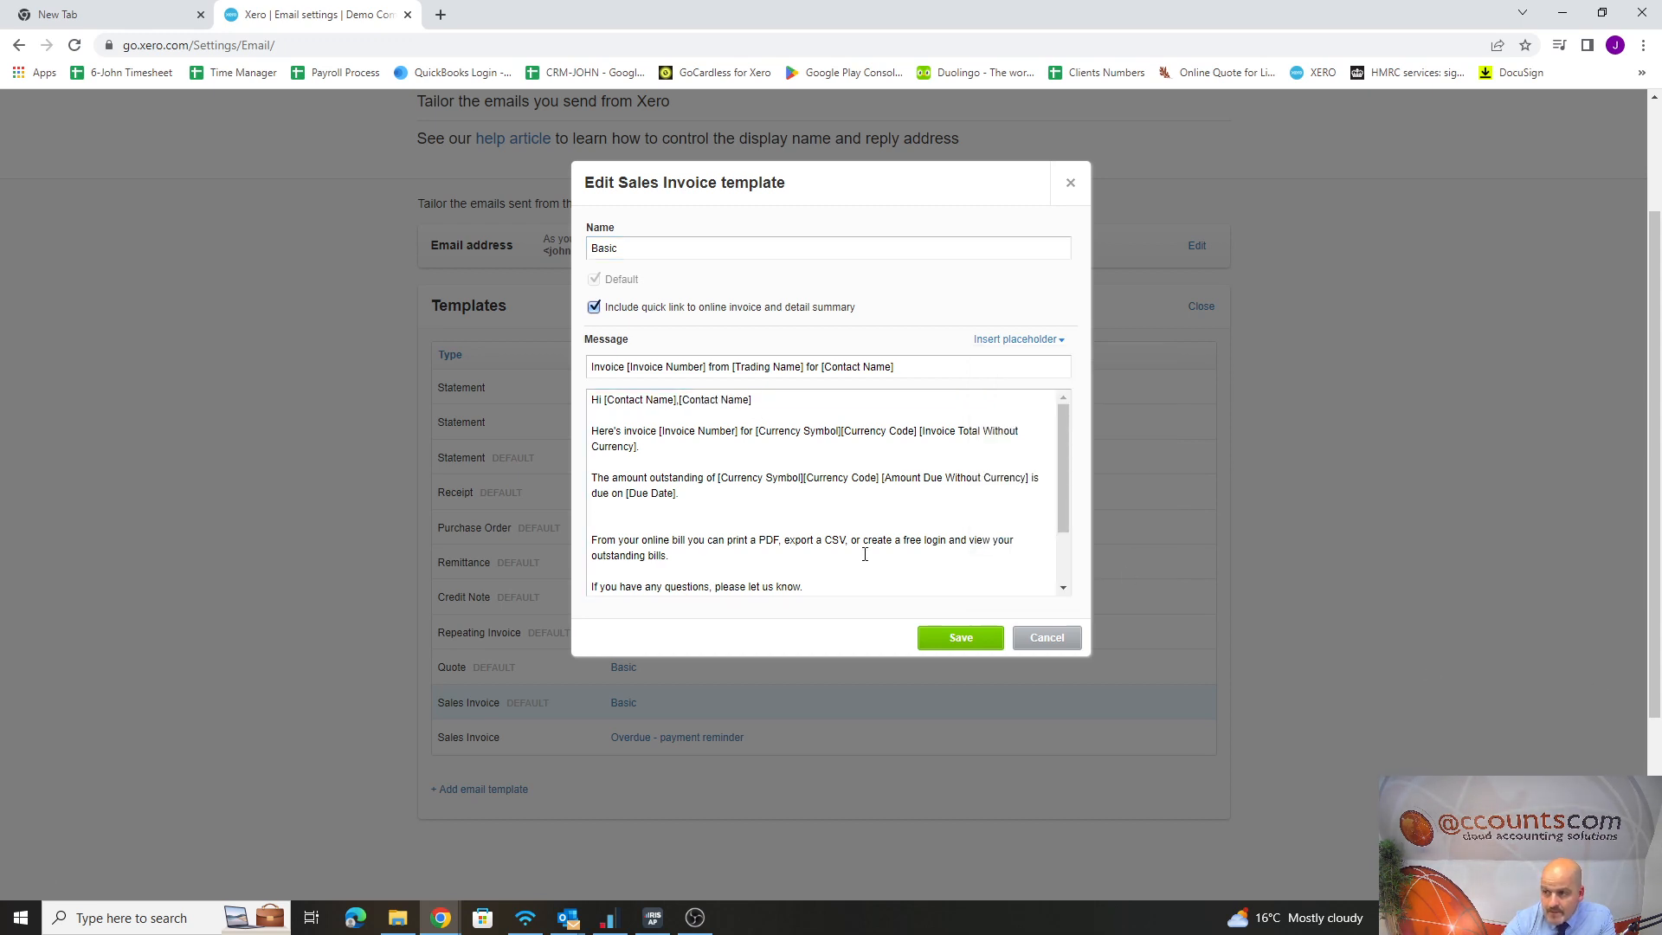
click(678, 400)
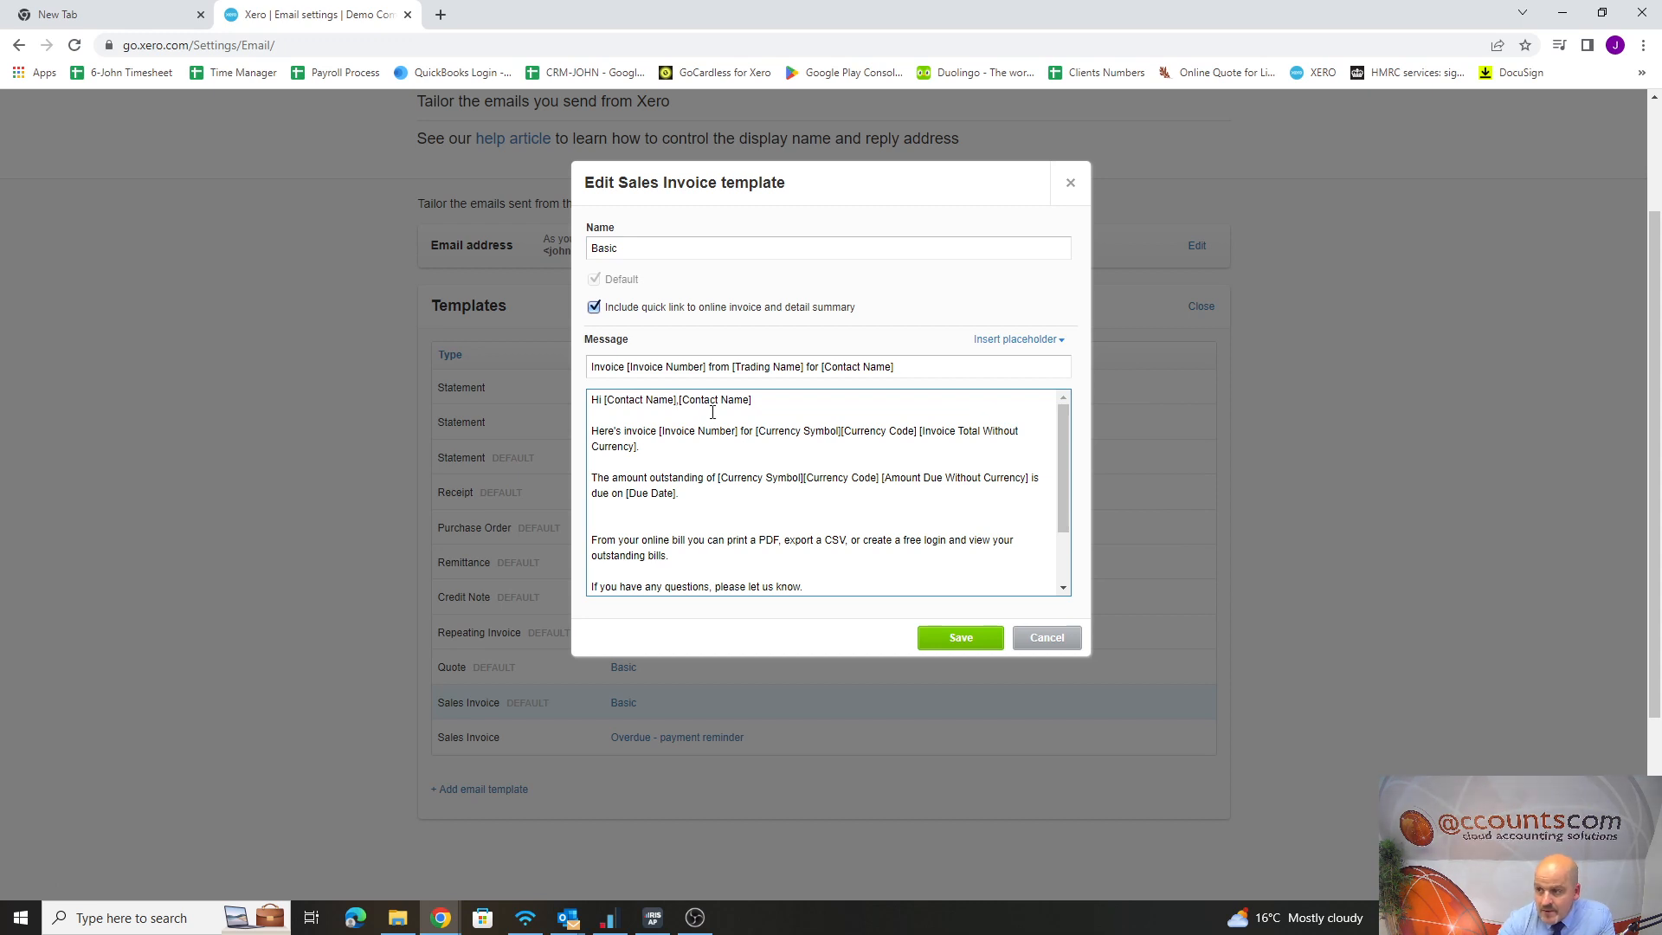
key(BackSpace)
key(BackSpace)
key(BackSpace)
key(BackSpace)
key(BackSpace)
key(BackSpace)
key(BackSpace)
key(BackSpace)
key(BackSpace)
key(BackSpace)
key(BackSpace)
key(BackSpace)
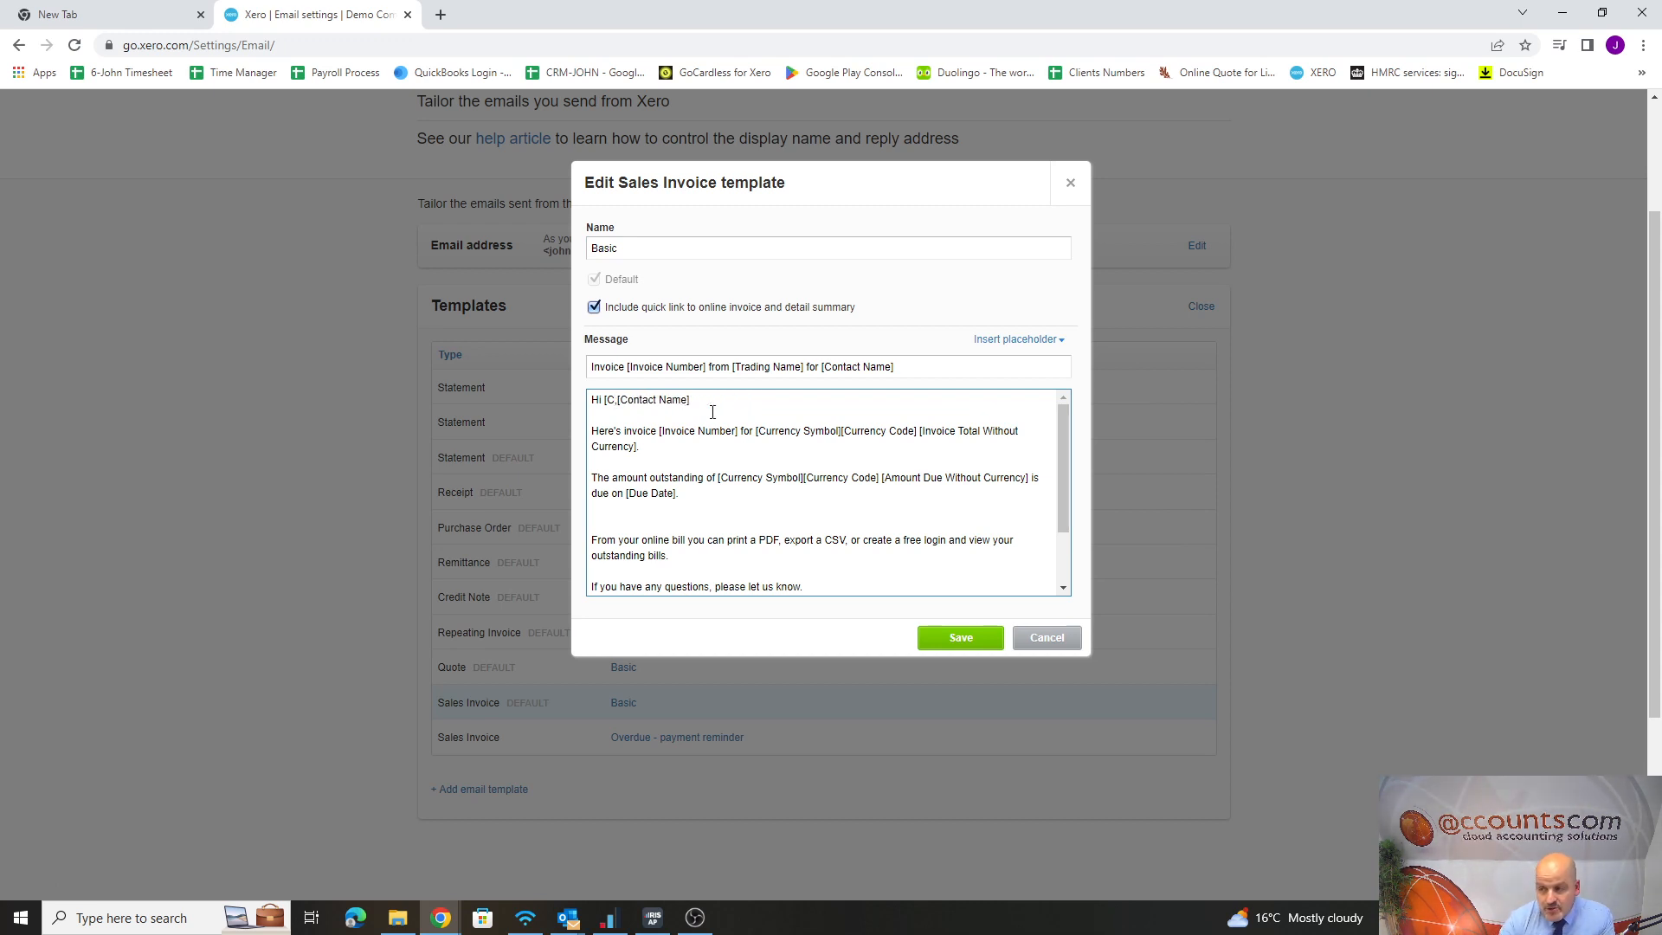
click(1056, 648)
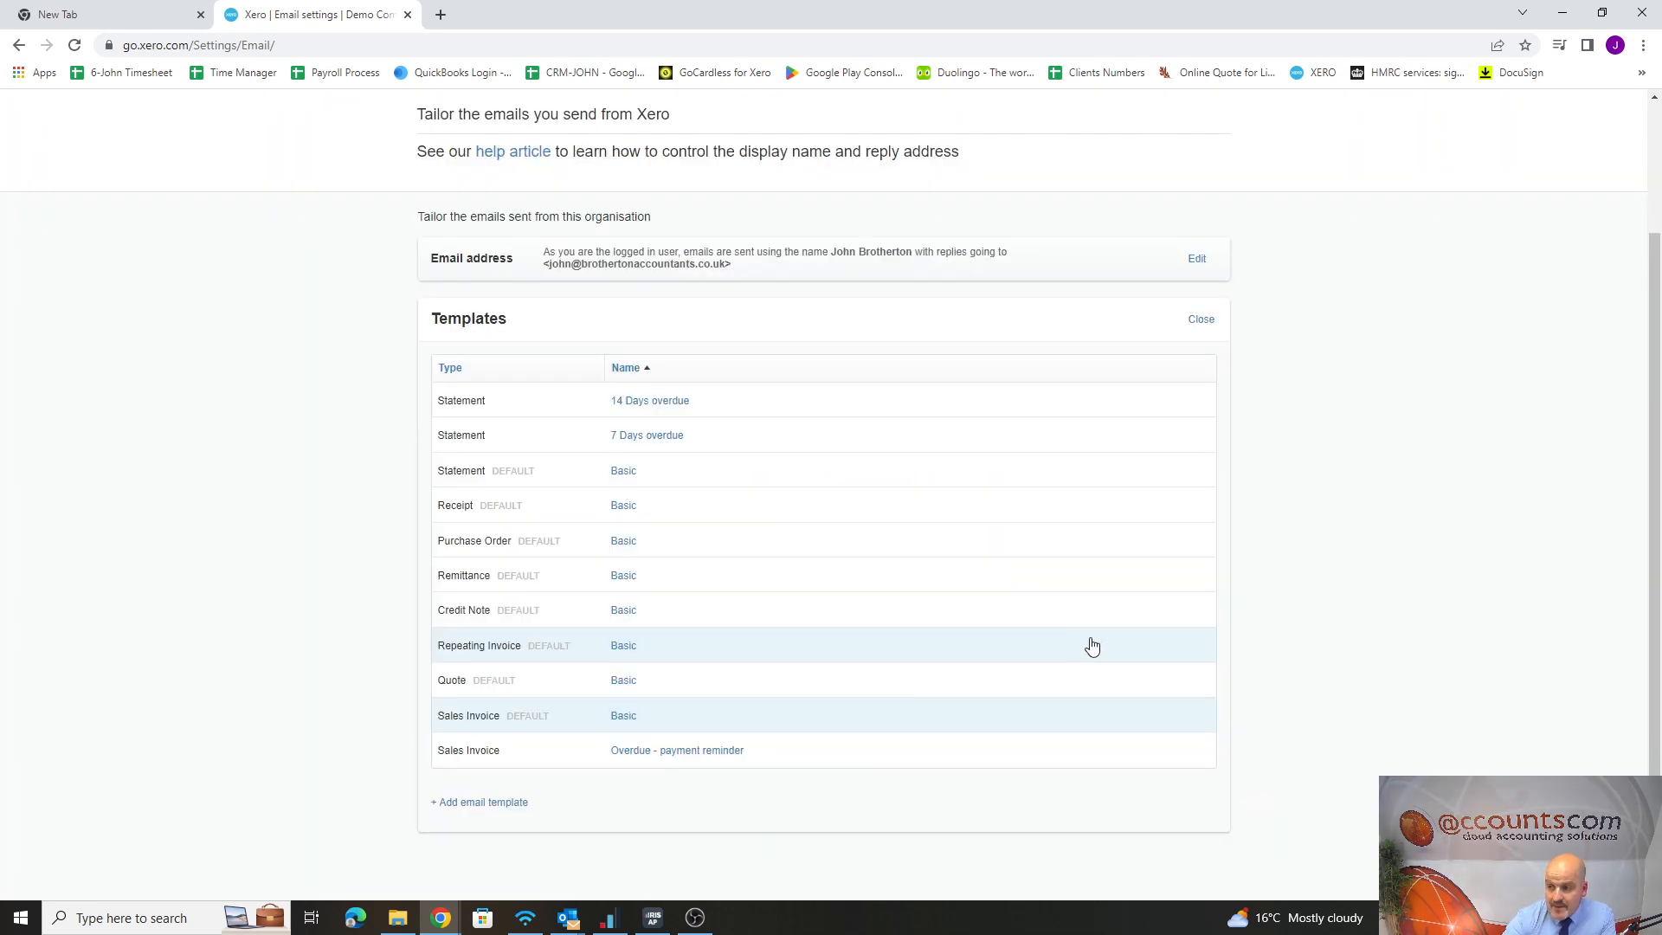
Reopen the Basic sales invoice template, review its name and message wording, and close it without saving
click(616, 716)
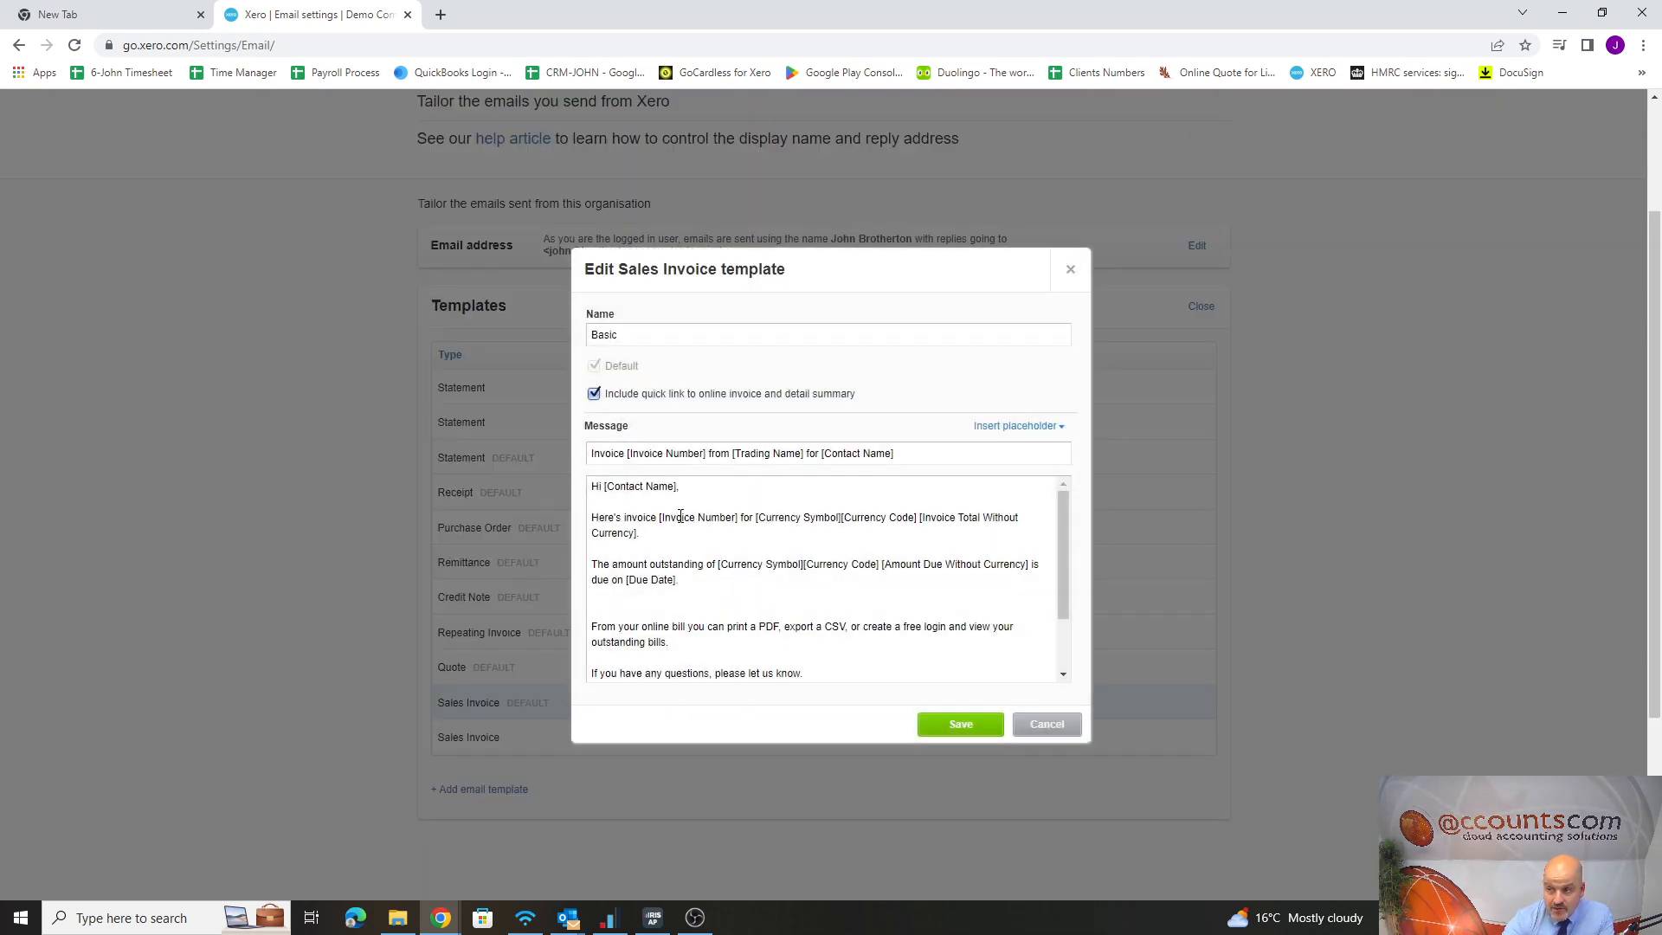
click(634, 339)
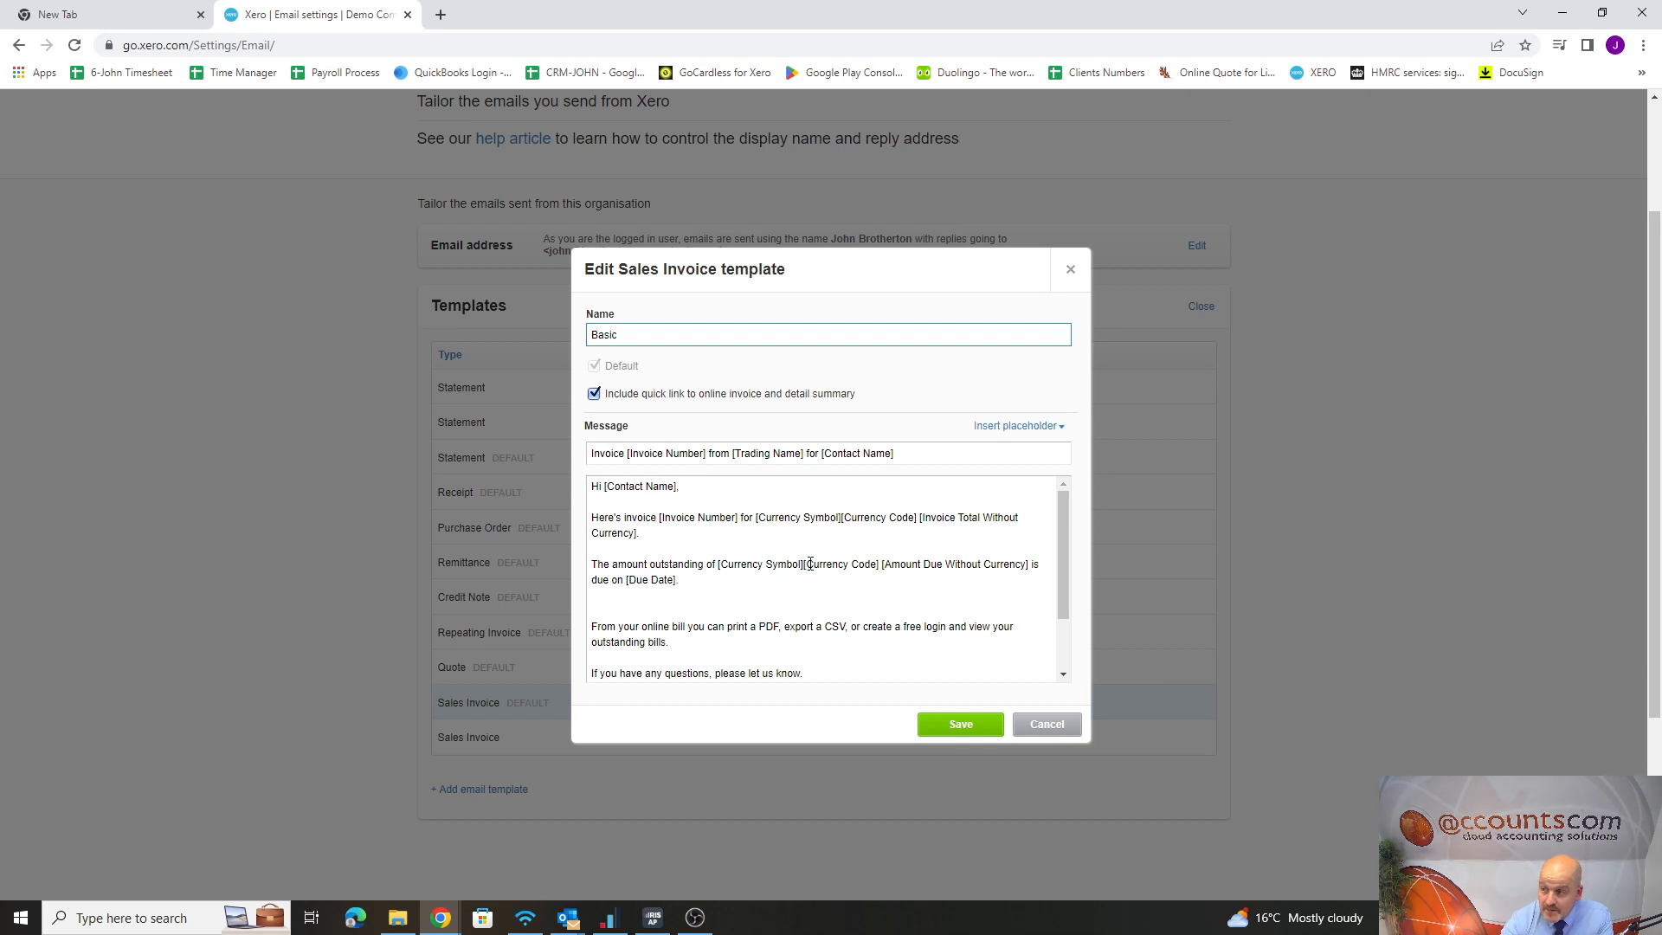
click(1072, 718)
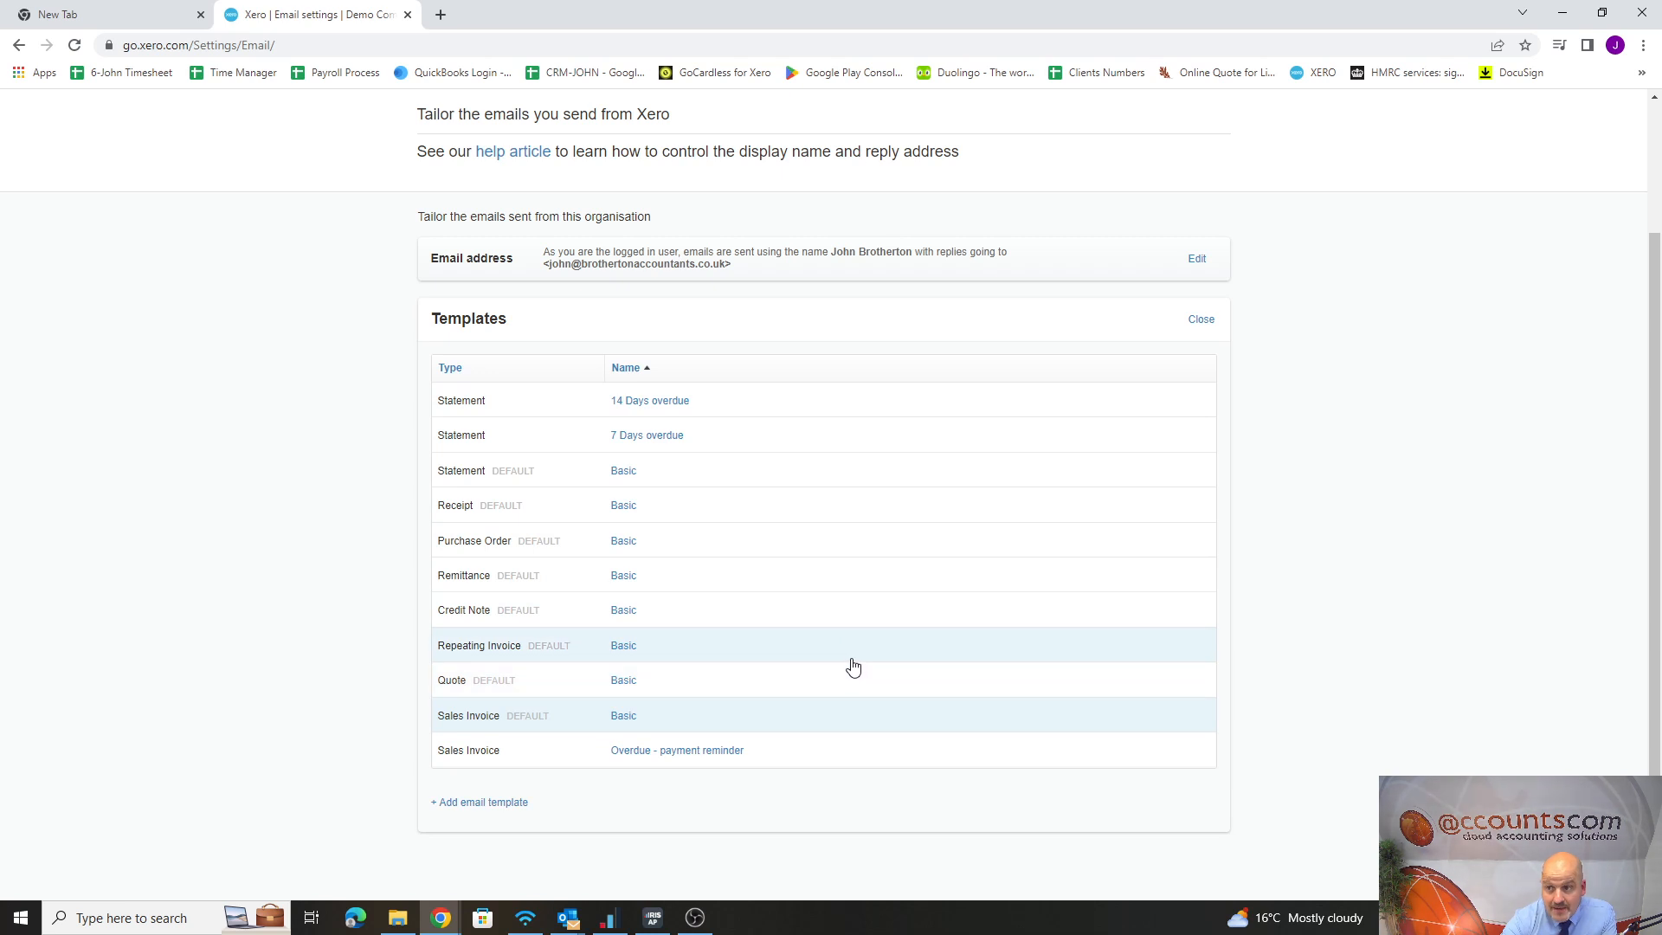
Open the activity statement for Port & Philip Freight from the sales overview and bring up its email form
scroll(511, 320, up, 2)
click(307, 160)
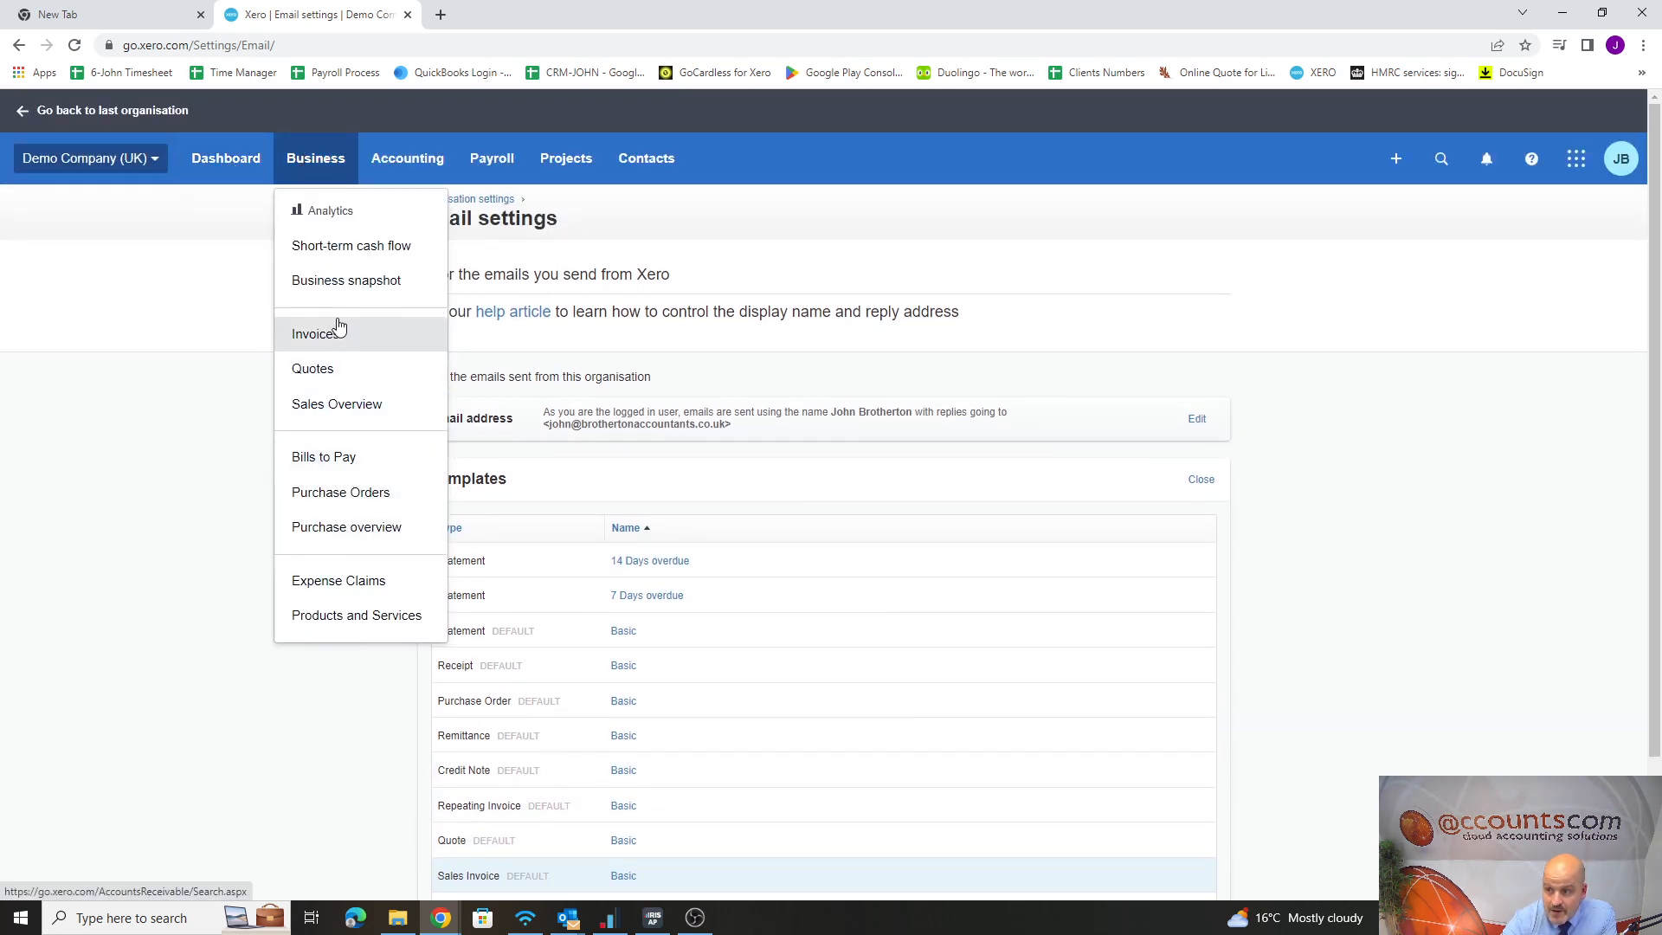
click(336, 405)
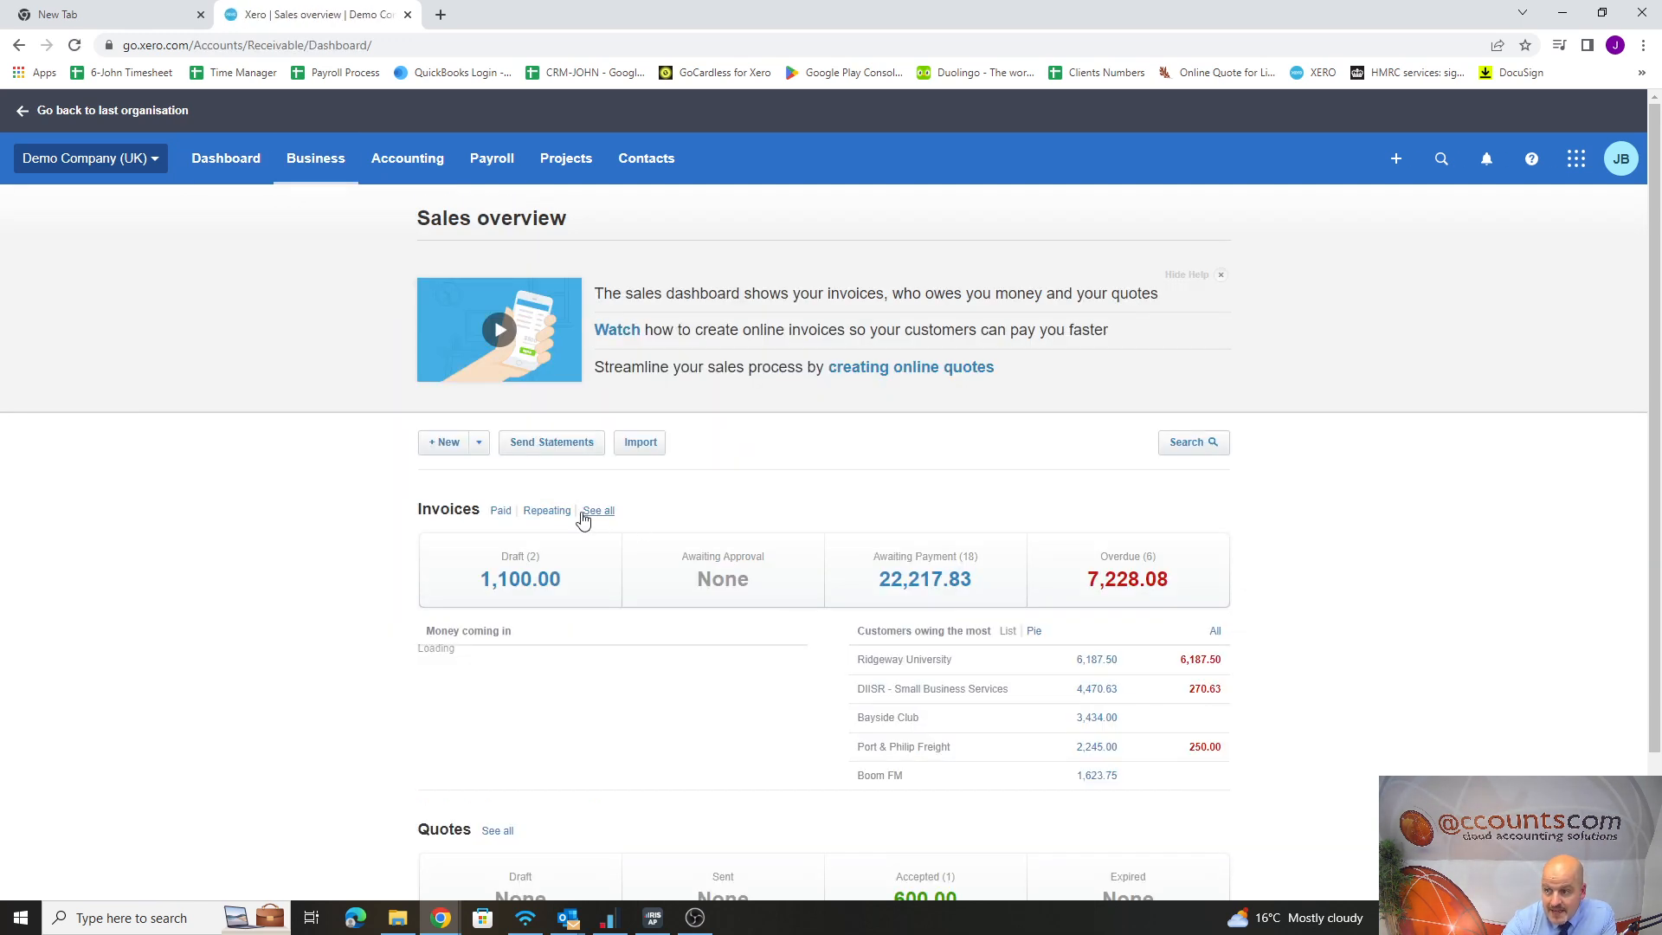
click(572, 450)
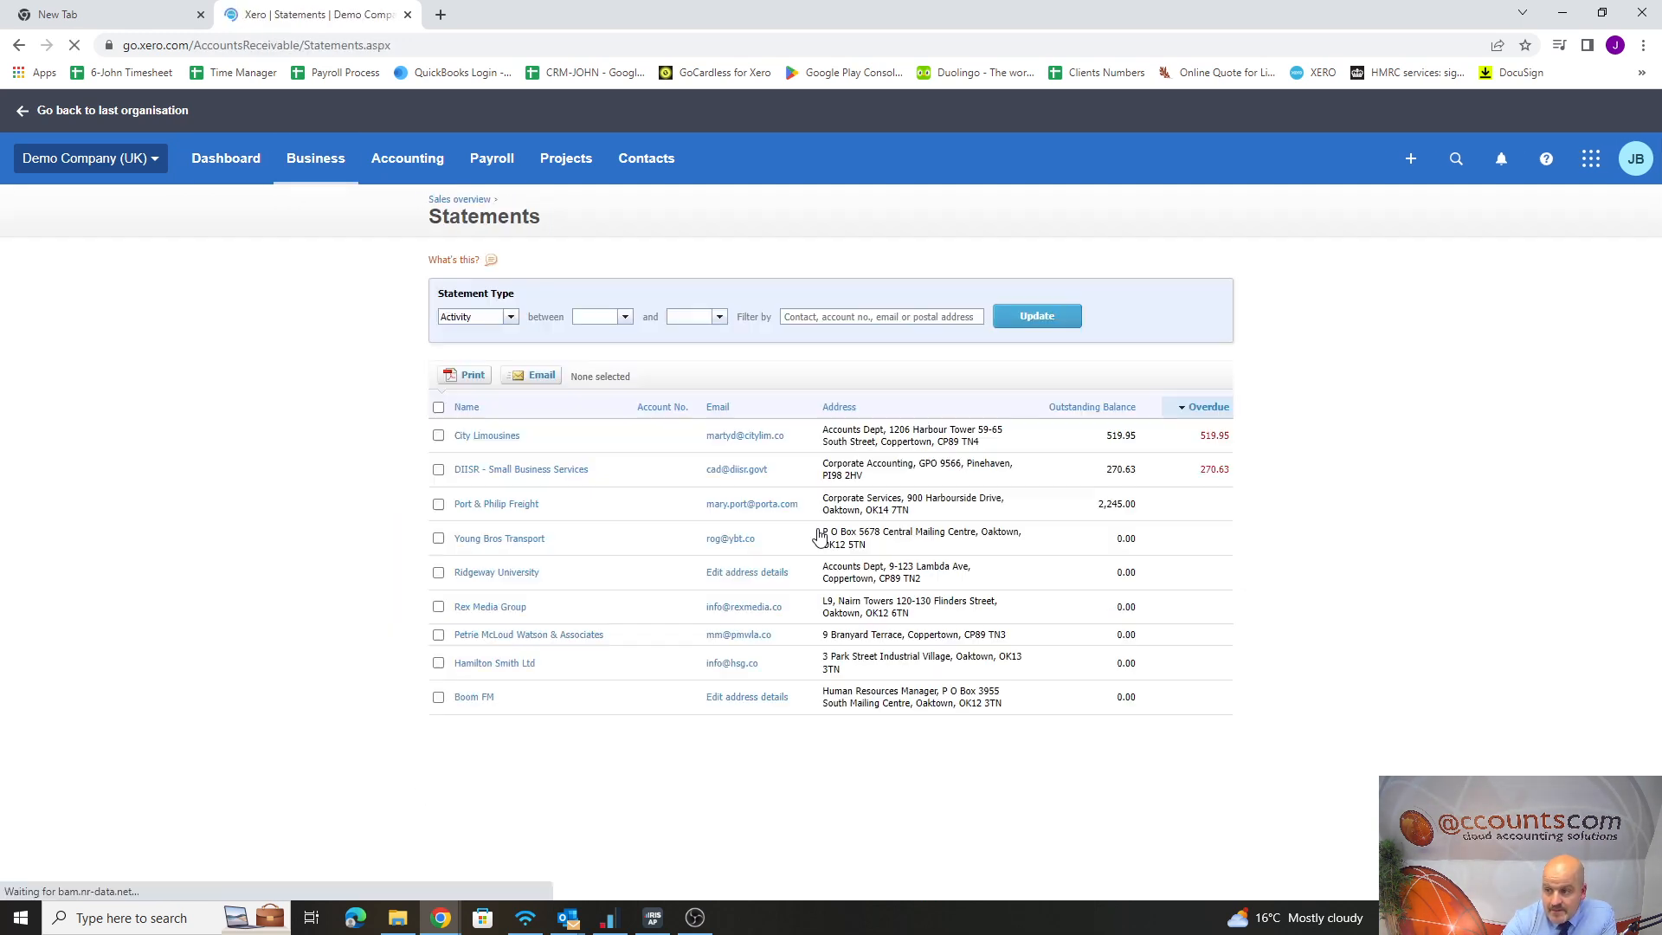
click(503, 505)
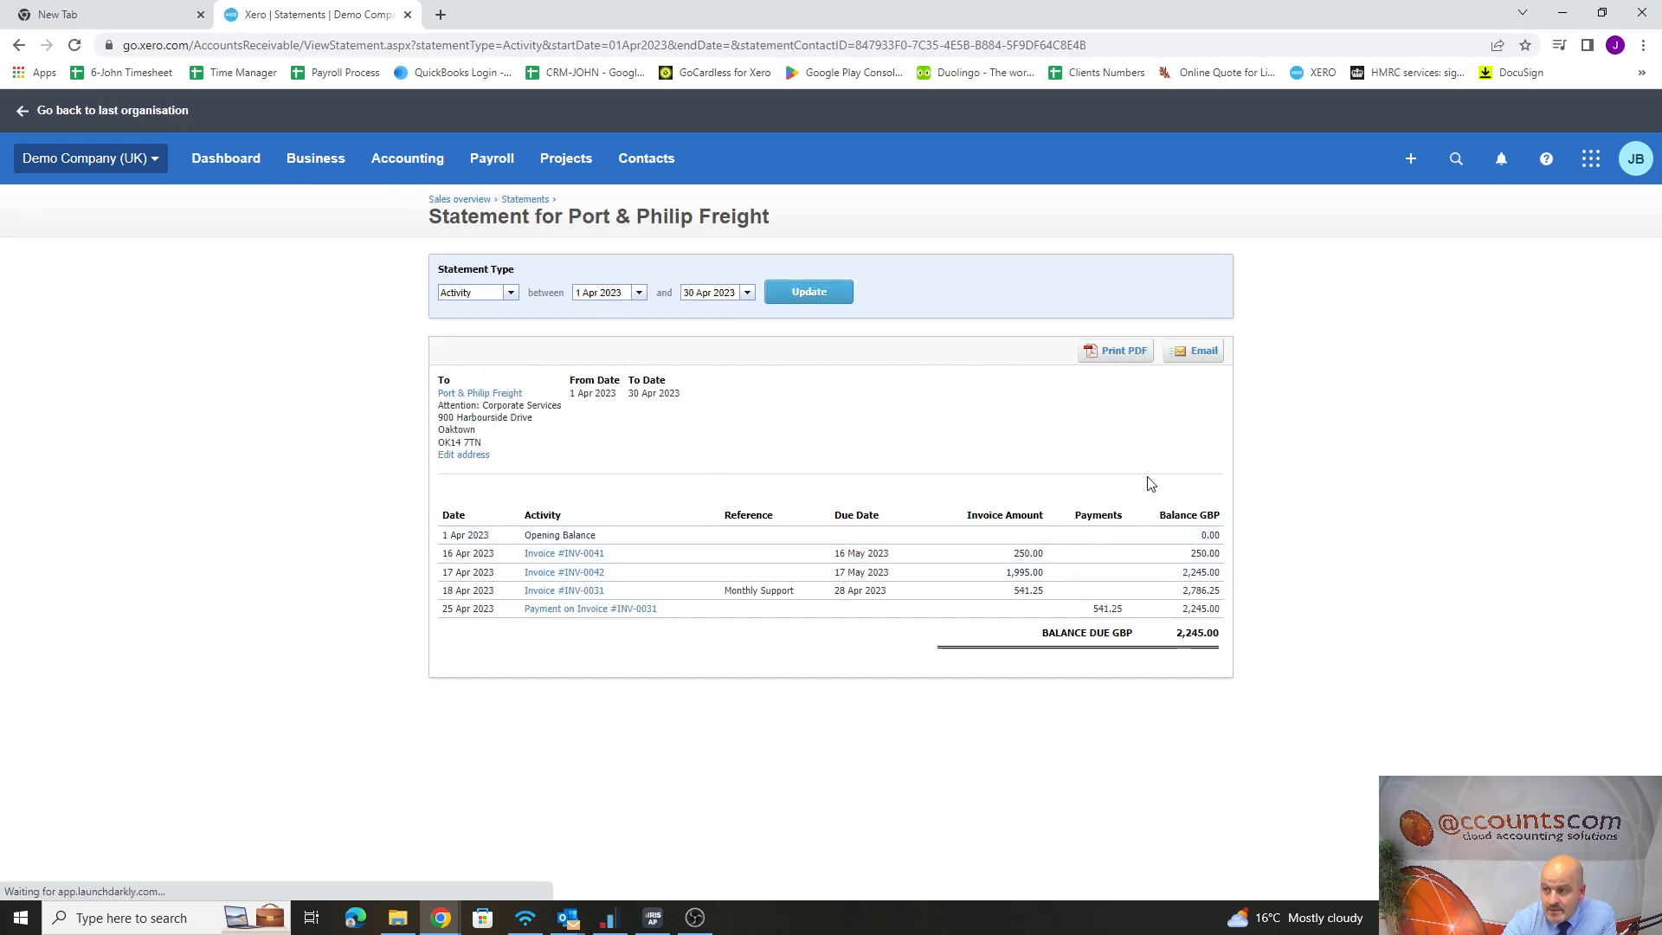
click(1197, 352)
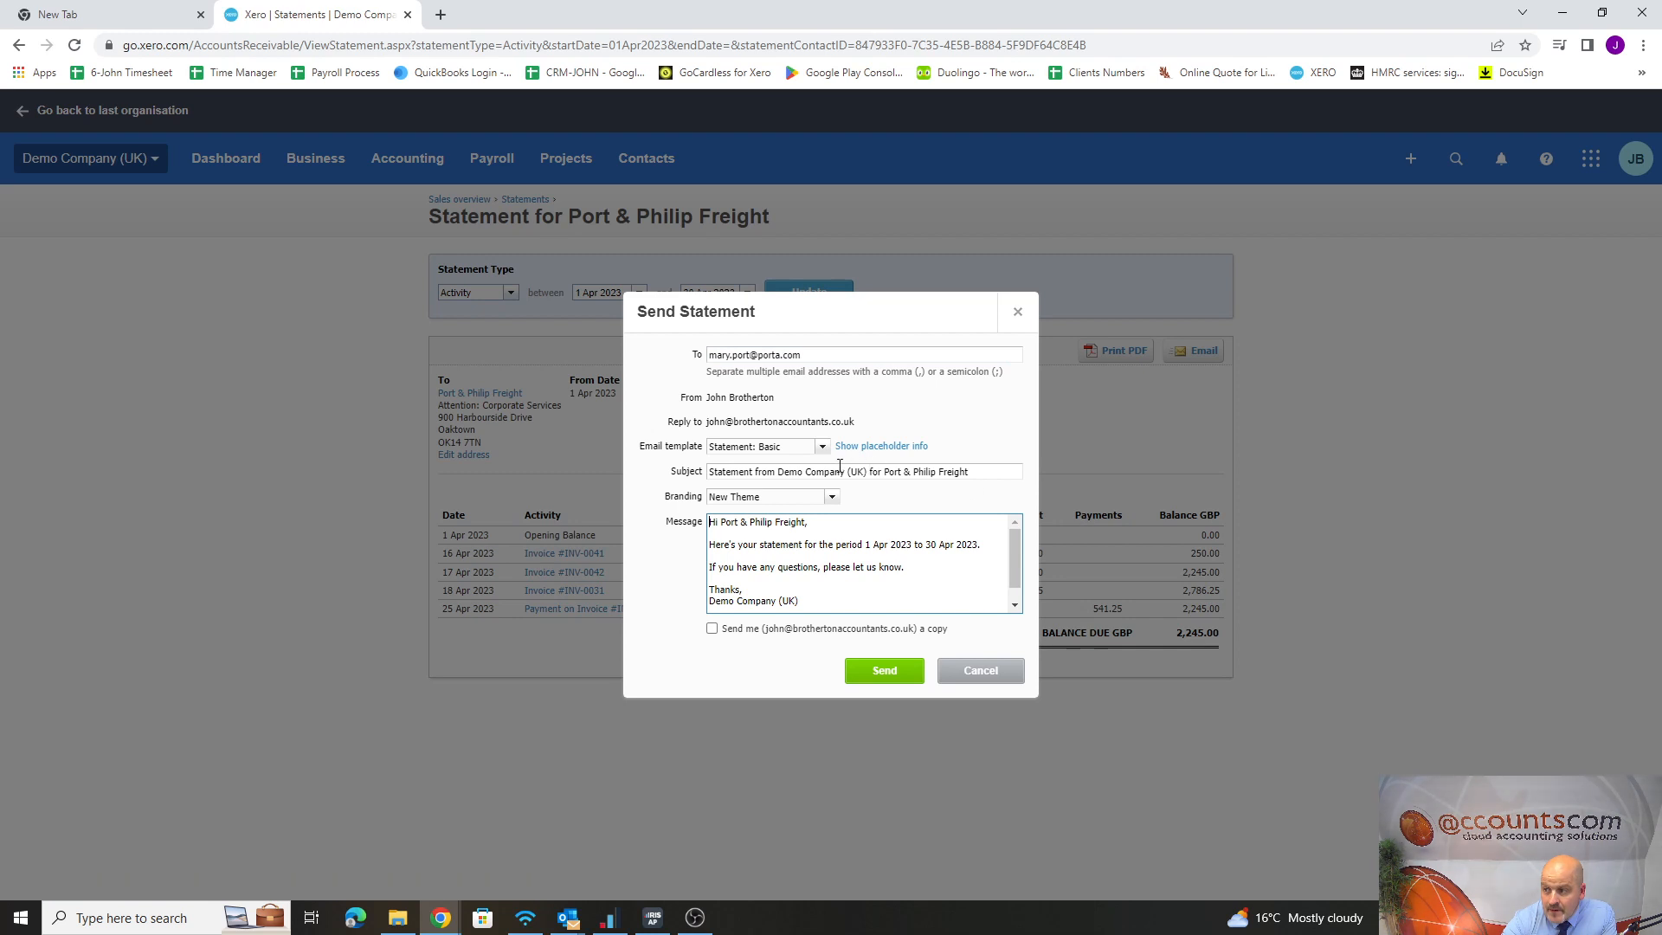
Try the 14 Days overdue statement template with its overdue and questions lines replaced by "kfkl;djfklgvhn", and discard the email
click(822, 448)
click(762, 494)
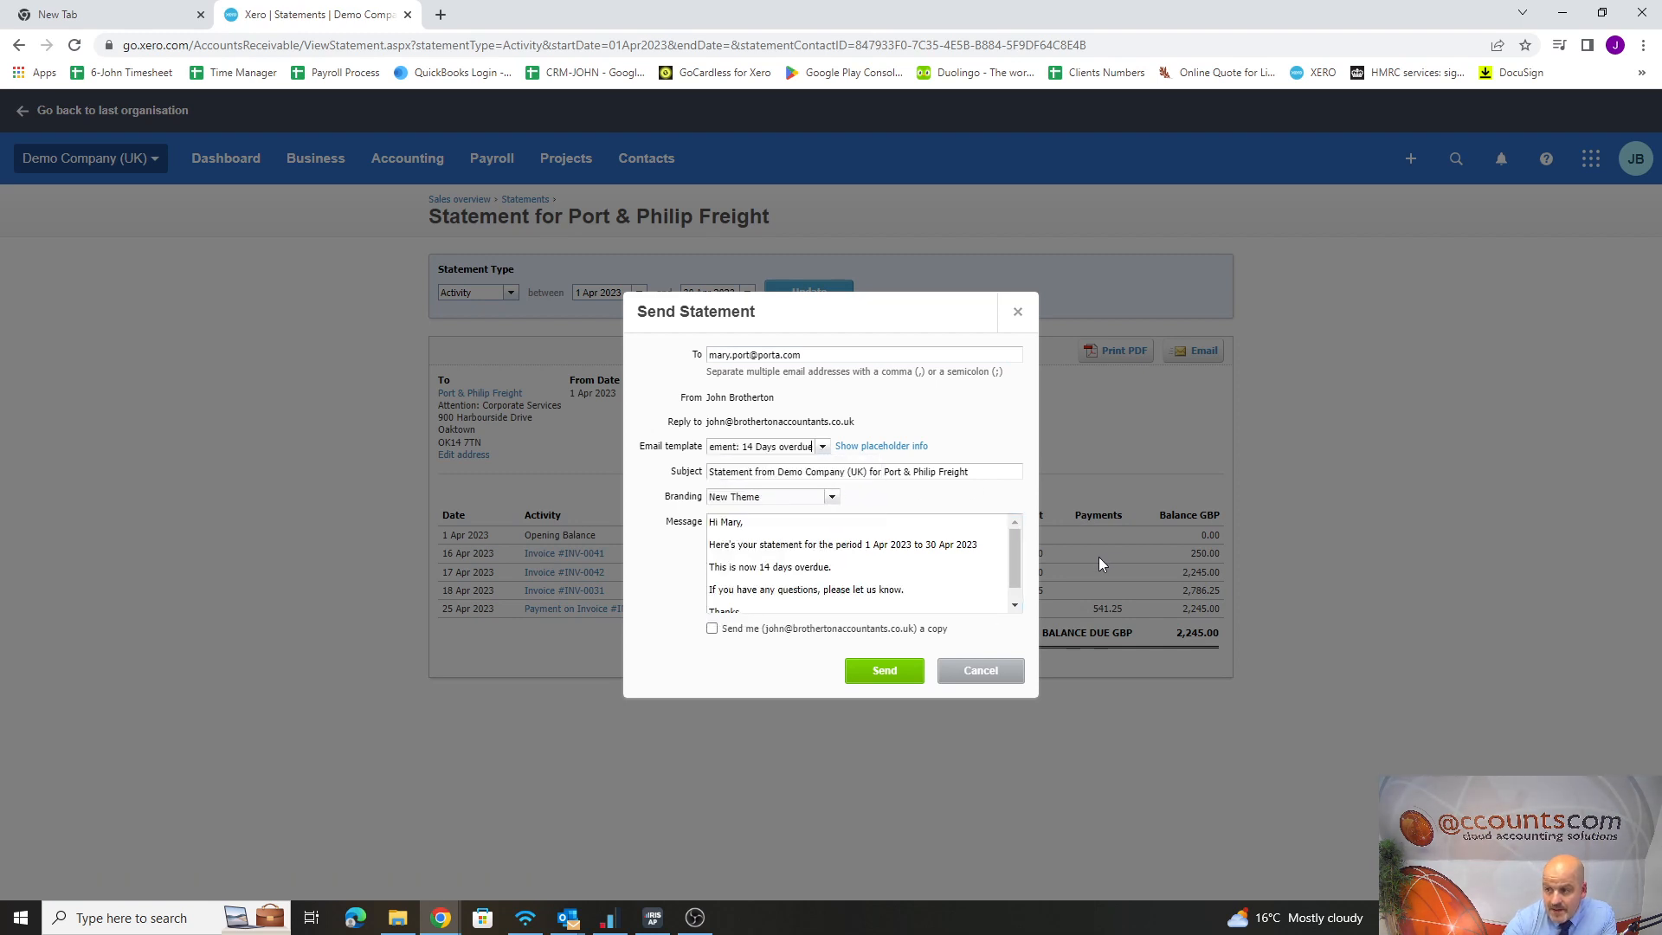
drag(905, 590, 703, 561)
text(Kfkl;djfklgvhn)
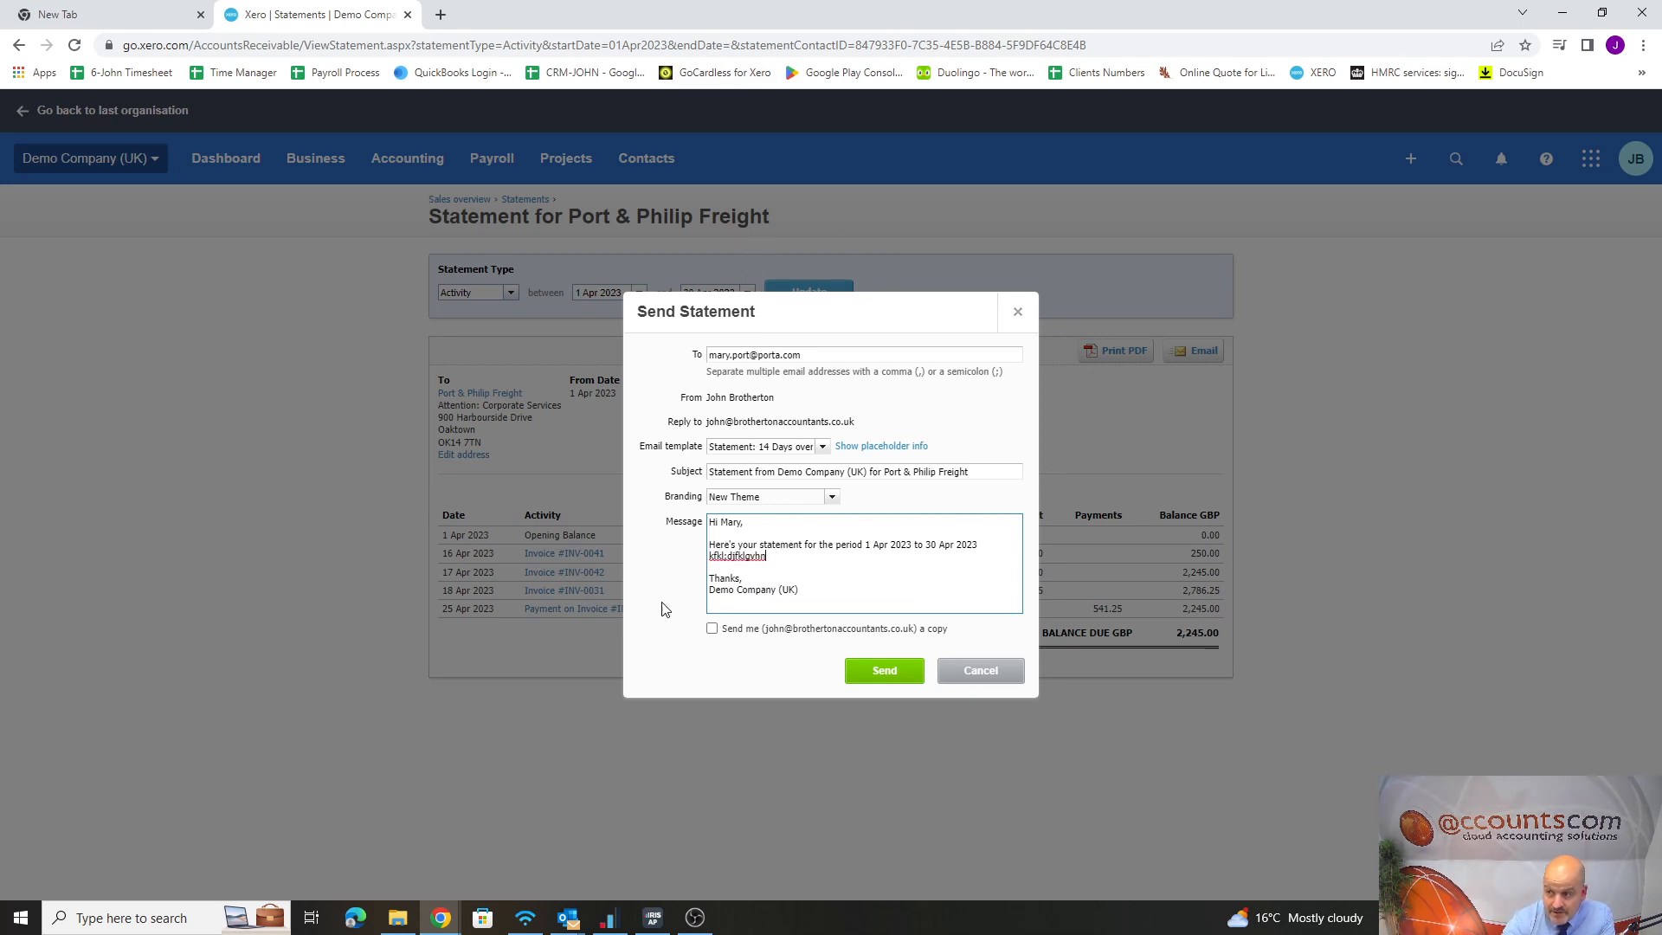
click(1018, 312)
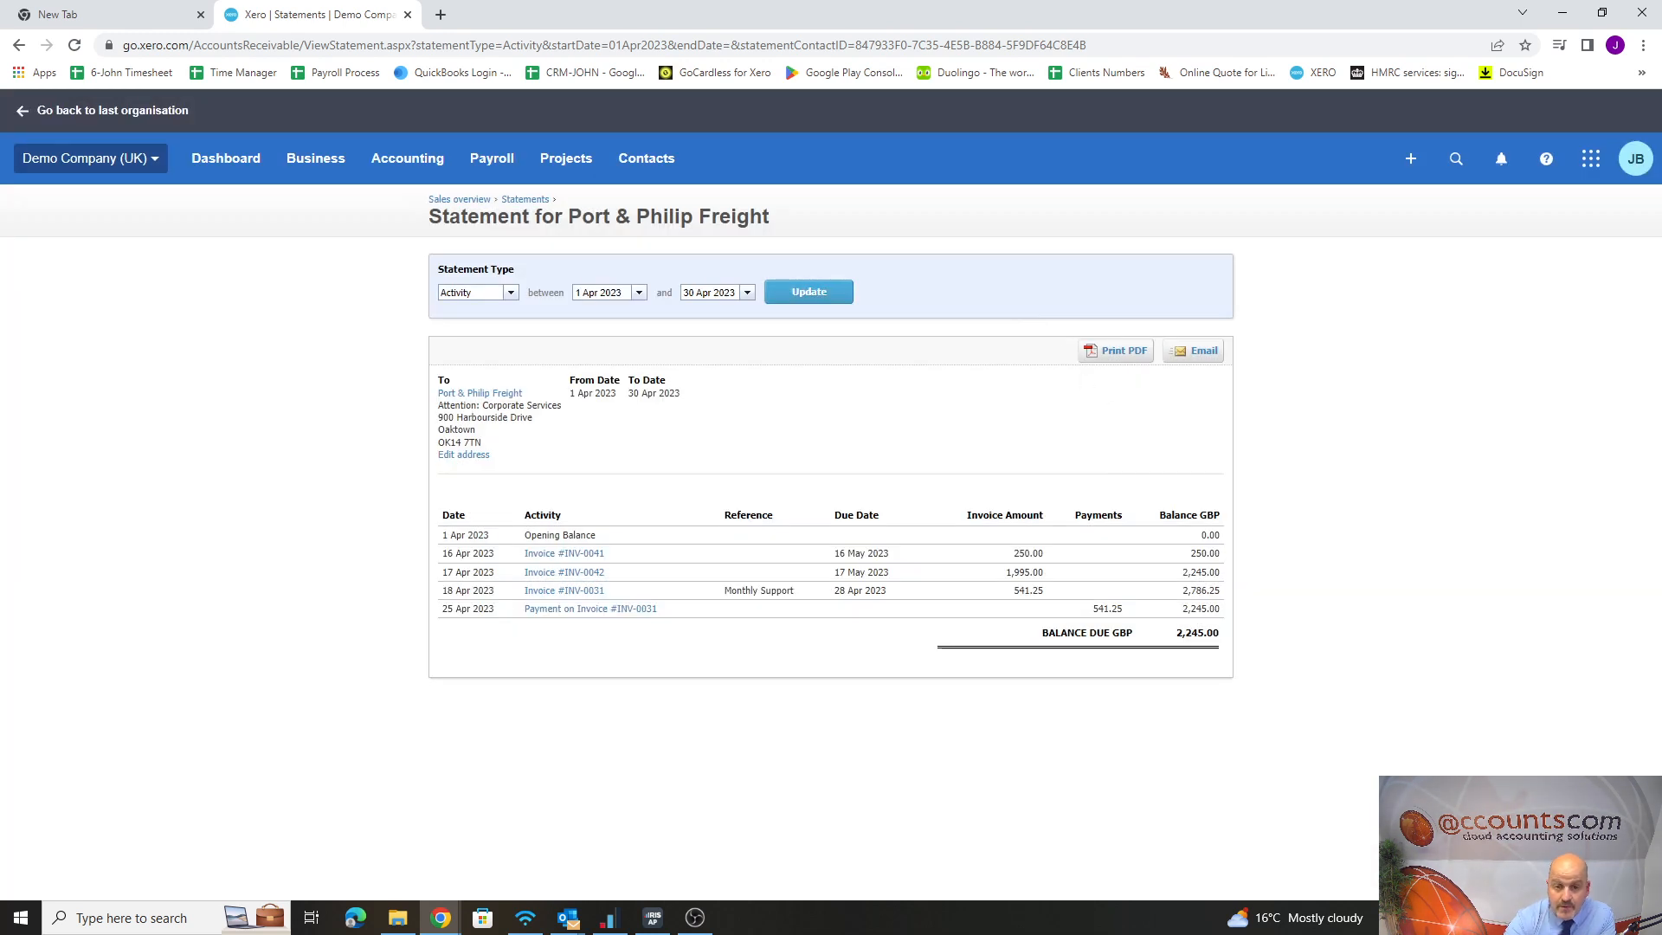